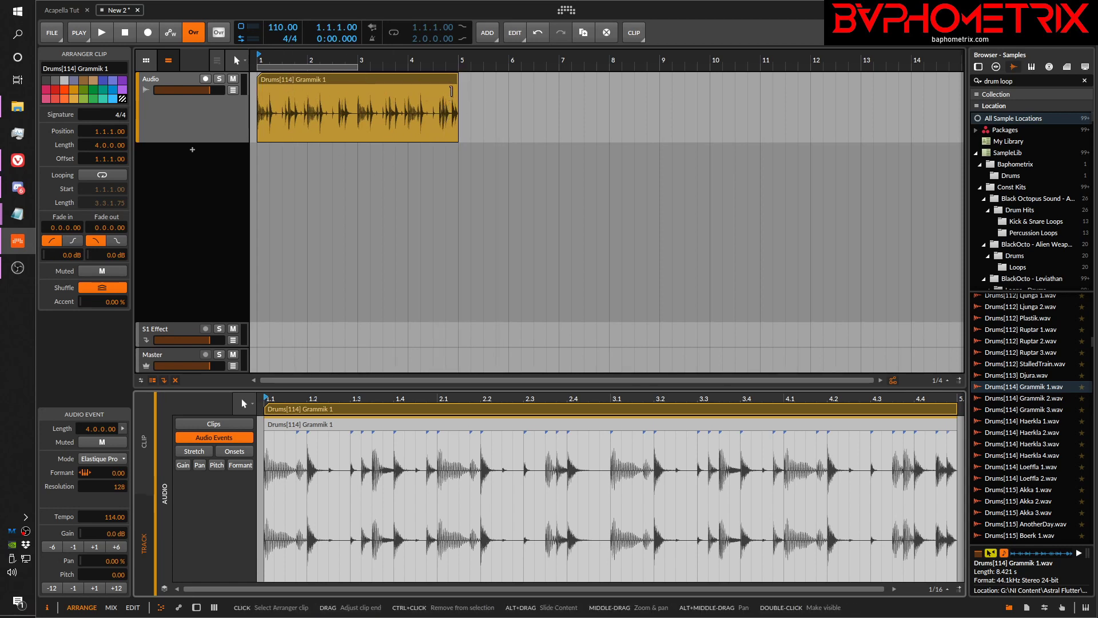
Step: Give the drum clip a 1.0.0.00 fade-in curved to -5.0 dB and a 1.1.0.00 fade-out curved to +2.5 dB
{"action": "left_click", "coordinate": [382, 78]}
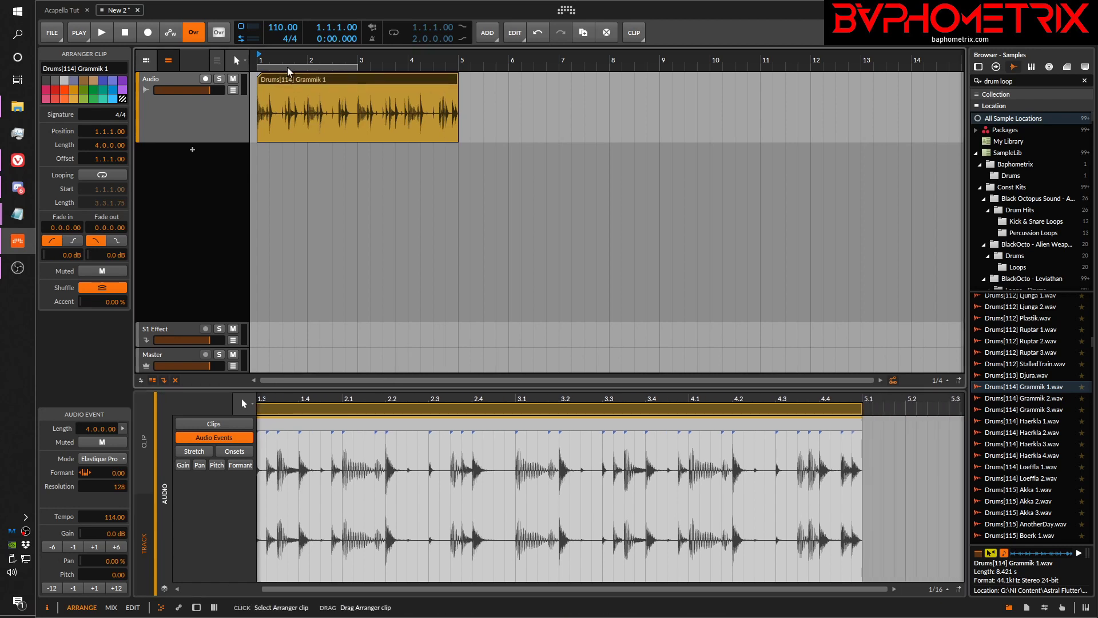
{"action": "double_click", "coordinate": [344, 77]}
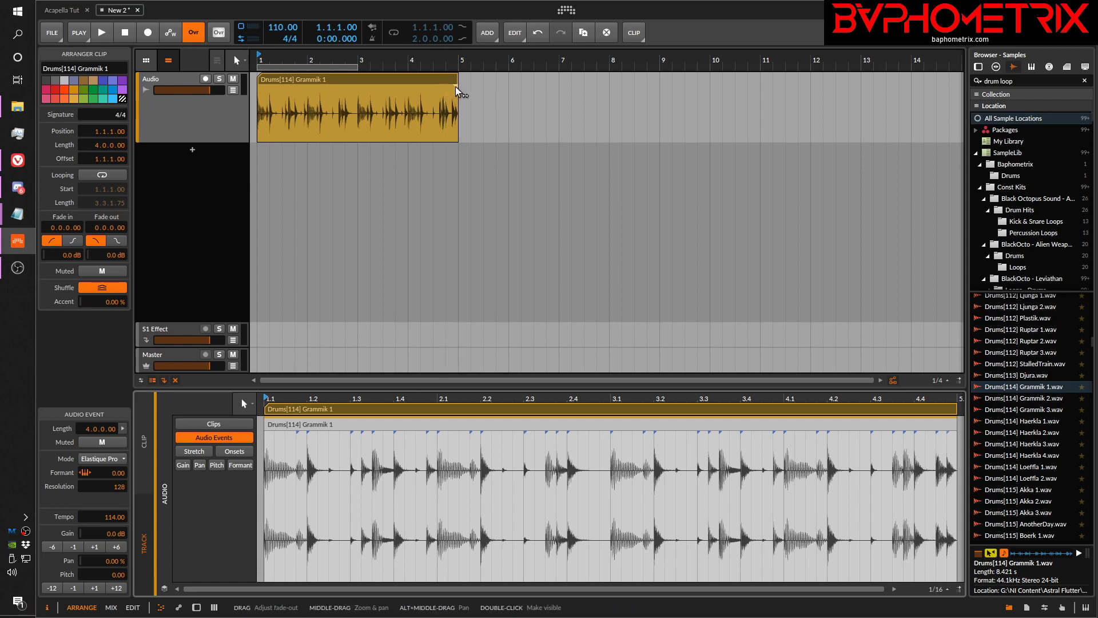
{"action": "left_click_drag", "start_coordinate": [455, 86], "coordinate": [393, 88]}
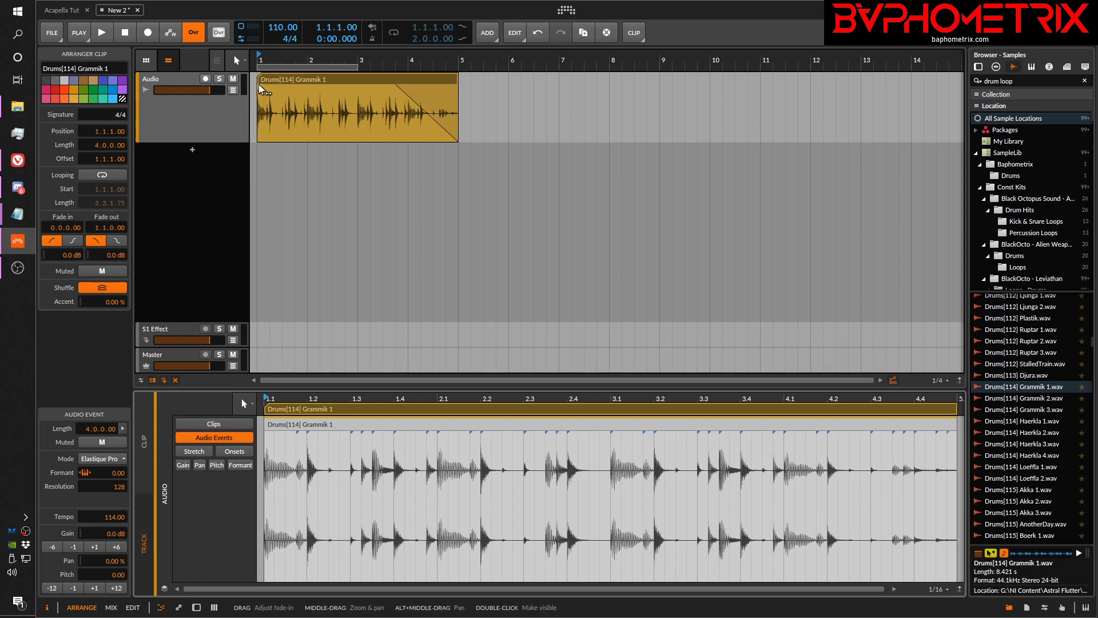
{"action": "left_click_drag", "start_coordinate": [259, 84], "coordinate": [307, 91]}
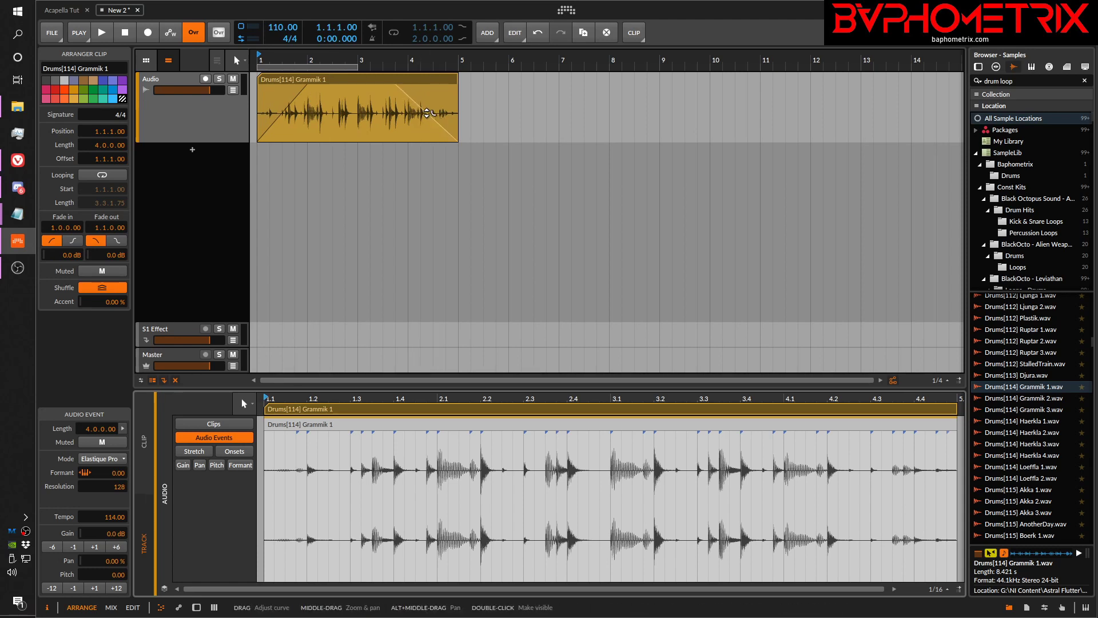
{"action": "mouse_move", "coordinate": [430, 117]}
{"action": "left_mouse_down"}
{"action": "mouse_move", "coordinate": [431, 101]}
{"action": "mouse_move", "coordinate": [431, 129]}
{"action": "mouse_move", "coordinate": [430, 103]}
{"action": "left_mouse_up"}
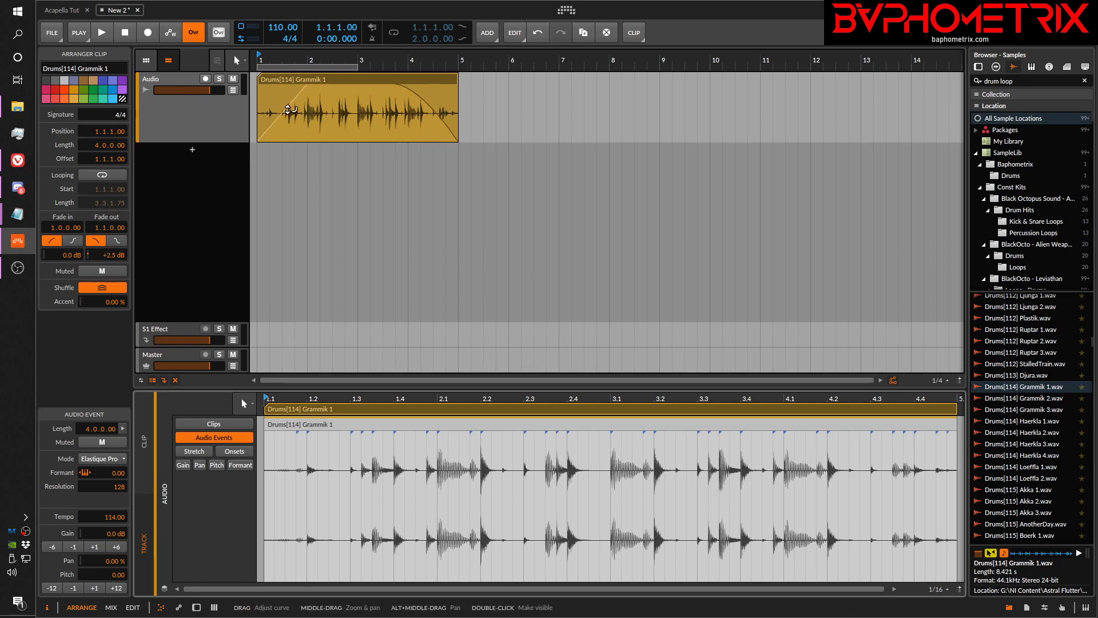
{"action": "left_click_drag", "start_coordinate": [290, 106], "coordinate": [293, 117]}
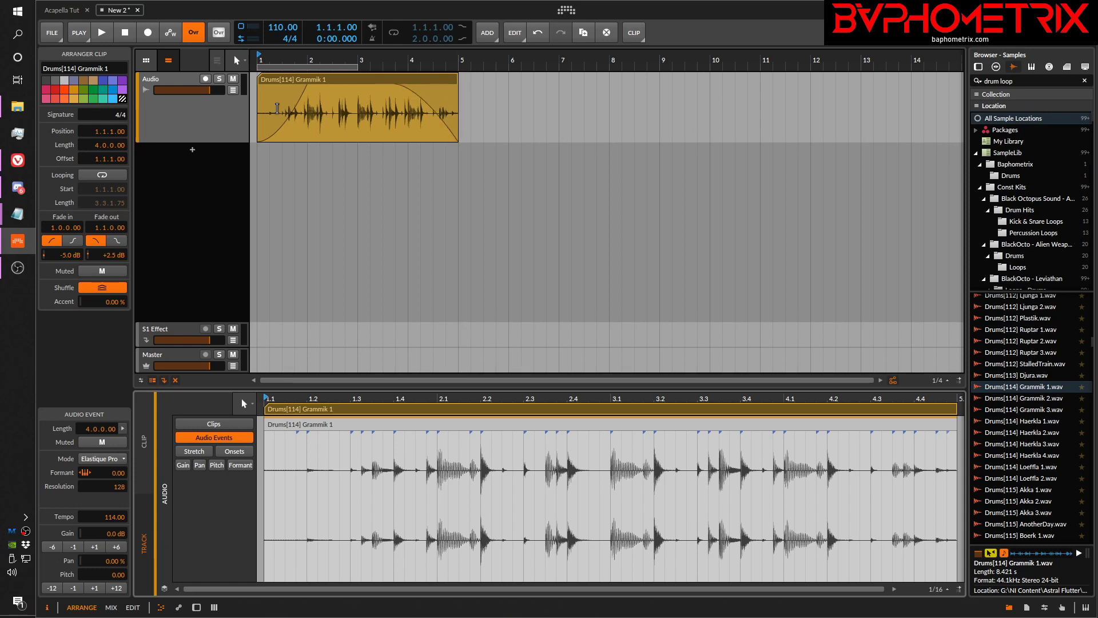
Step: Switch both clip fades to S-curves and bend the fade-out curve to -0.4 dB
{"action": "left_click", "coordinate": [74, 241]}
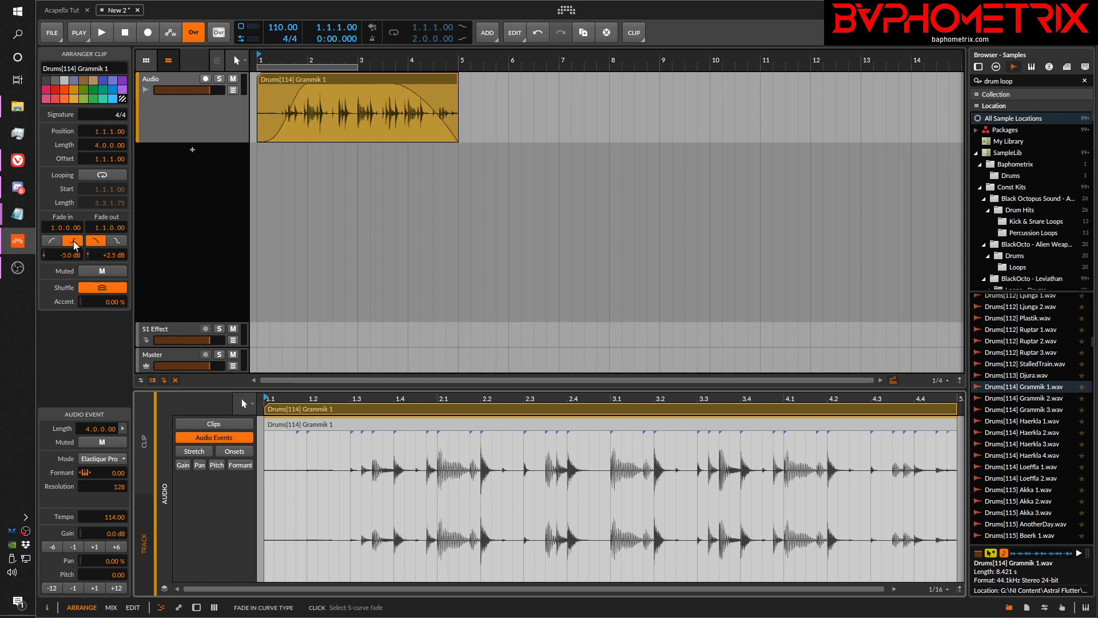
{"action": "left_click", "coordinate": [117, 241]}
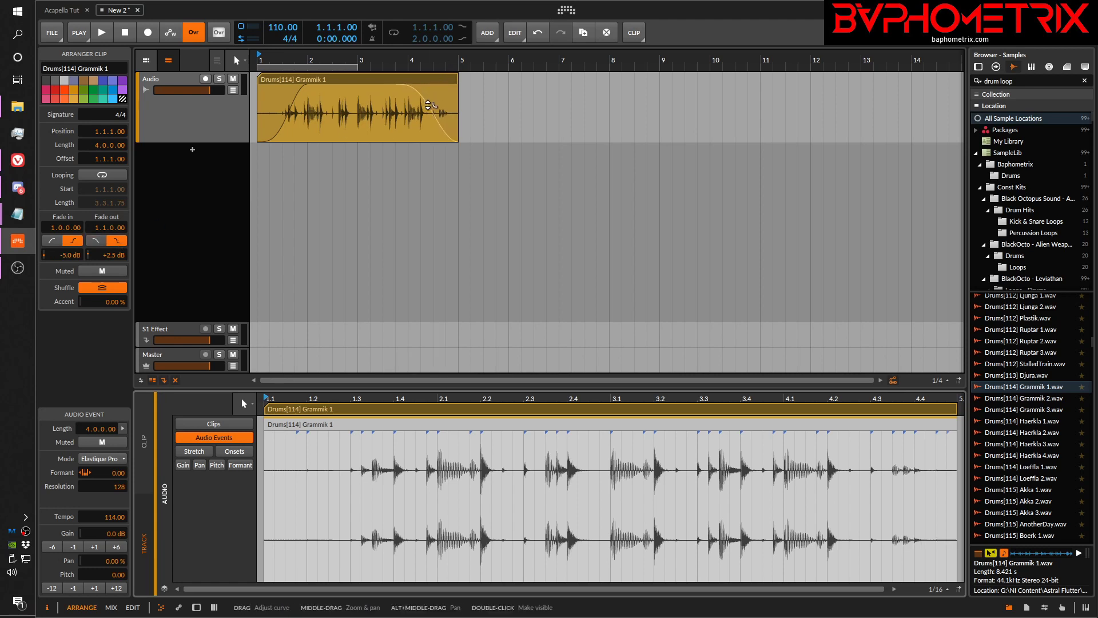
{"action": "left_click_drag", "start_coordinate": [429, 104], "coordinate": [432, 114]}
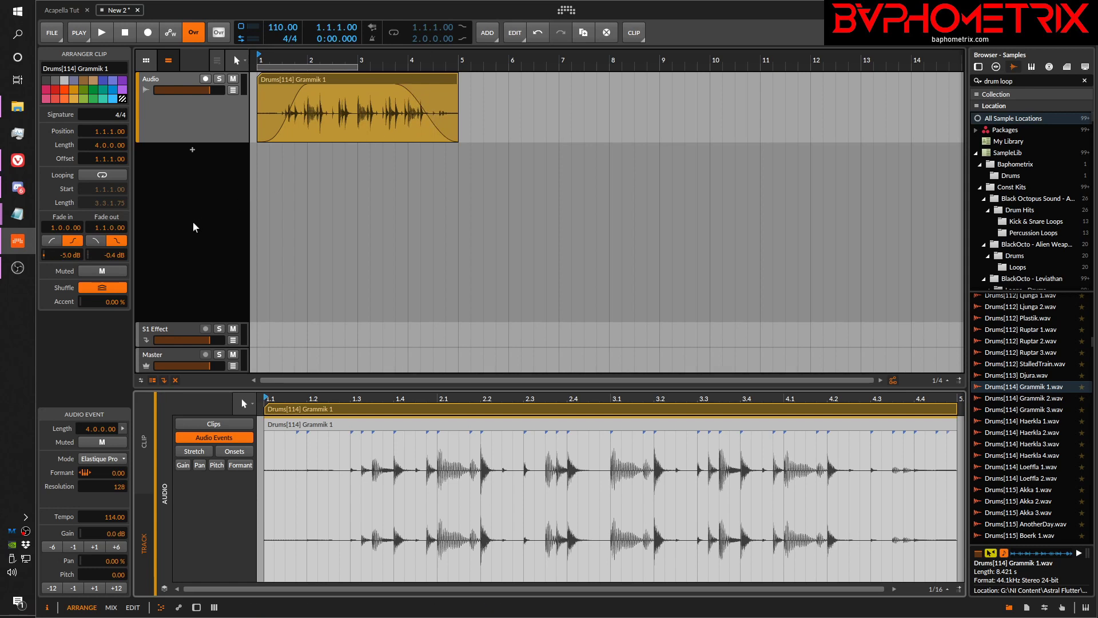
Step: Set the fade-in and fade-out curve types back to linear
{"action": "left_click", "coordinate": [52, 243]}
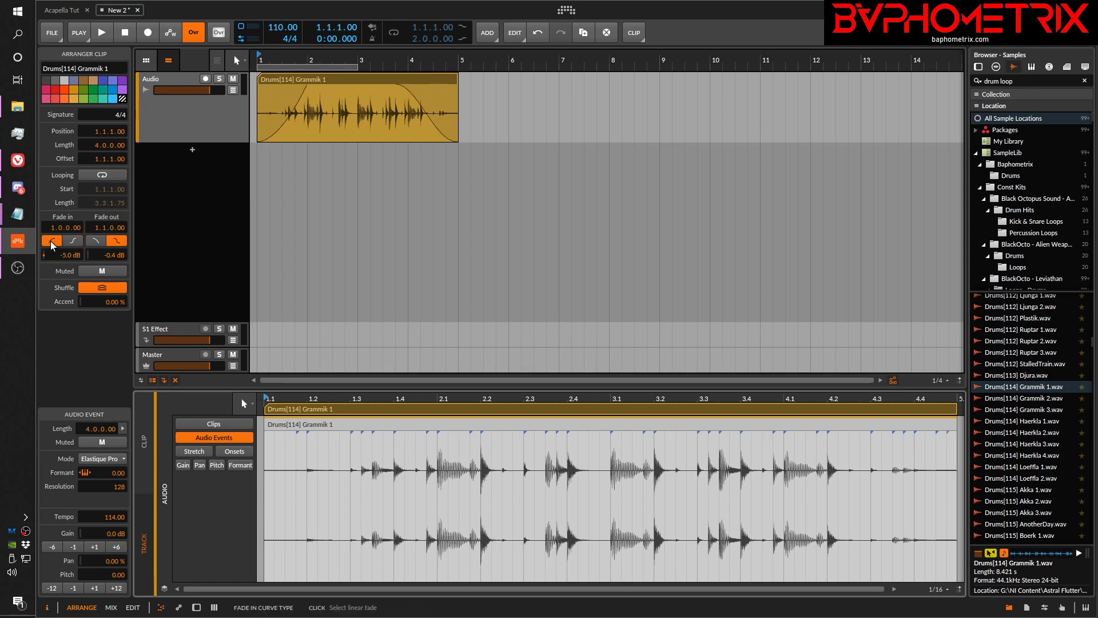
{"action": "left_click", "coordinate": [96, 238]}
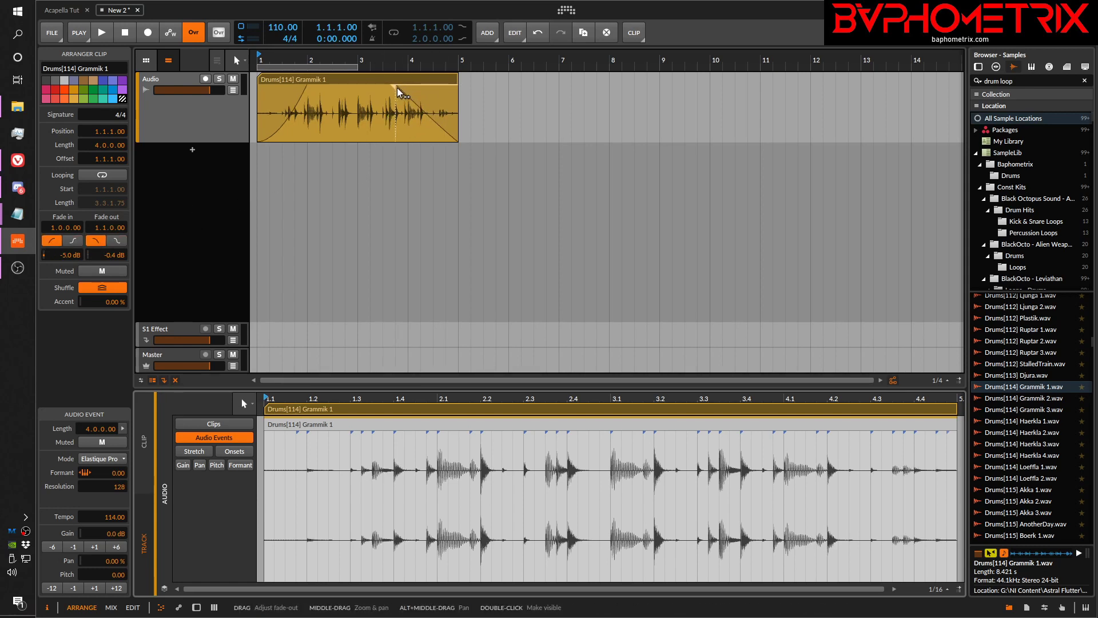
Step: Shorten the clip's fade-out to 0.1.2.00 and move the clip to position 1.1.3.00
{"action": "left_click_drag", "start_coordinate": [394, 87], "coordinate": [569, 98]}
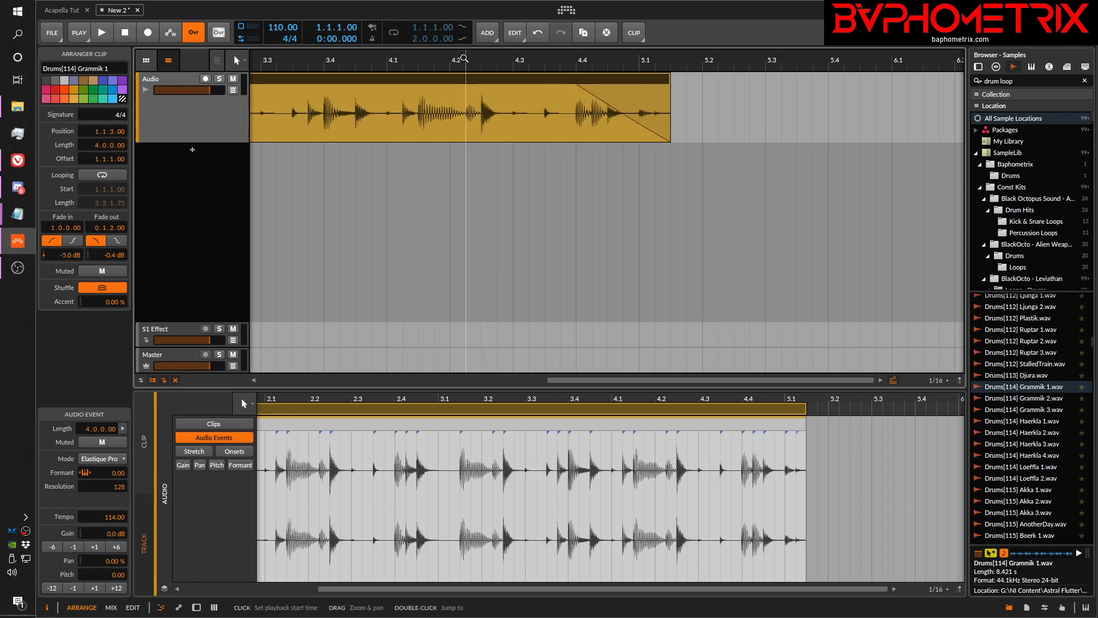
{"action": "left_click", "coordinate": [446, 74]}
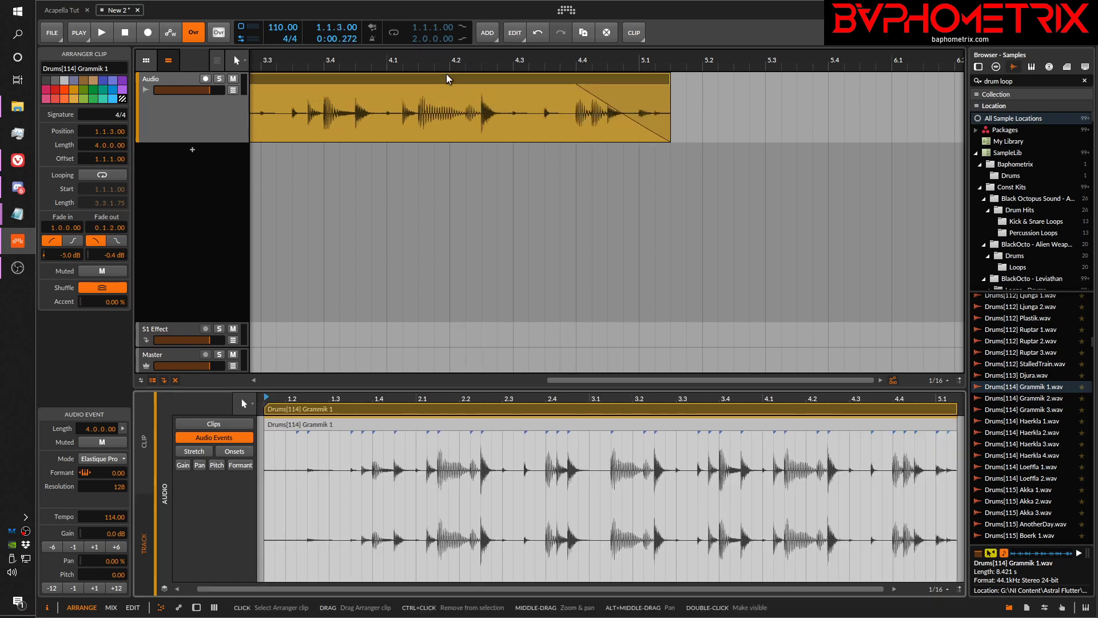
{"action": "key", "text": "z"}
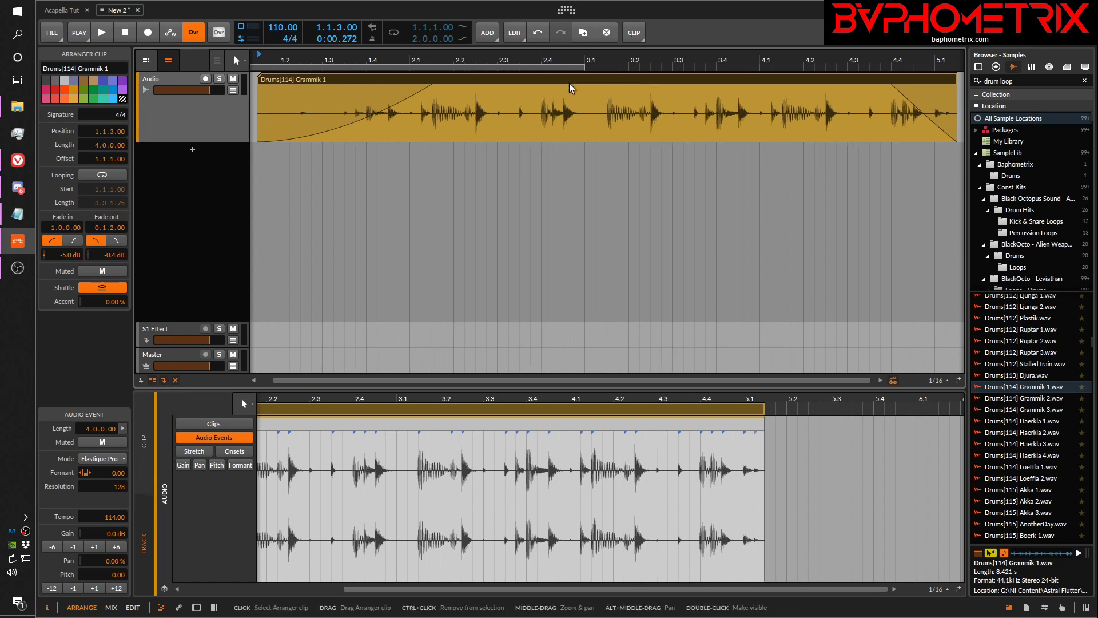
Step: Remove both fades from the drum clip with Reset Fades
{"action": "right_click", "coordinate": [622, 84]}
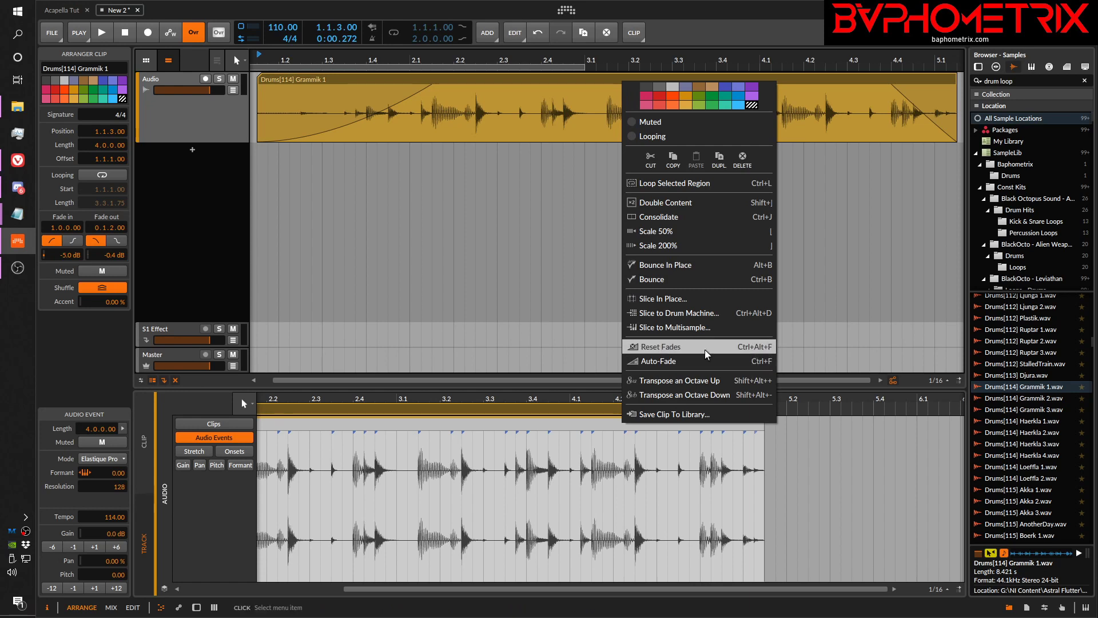
{"action": "left_click", "coordinate": [636, 35]}
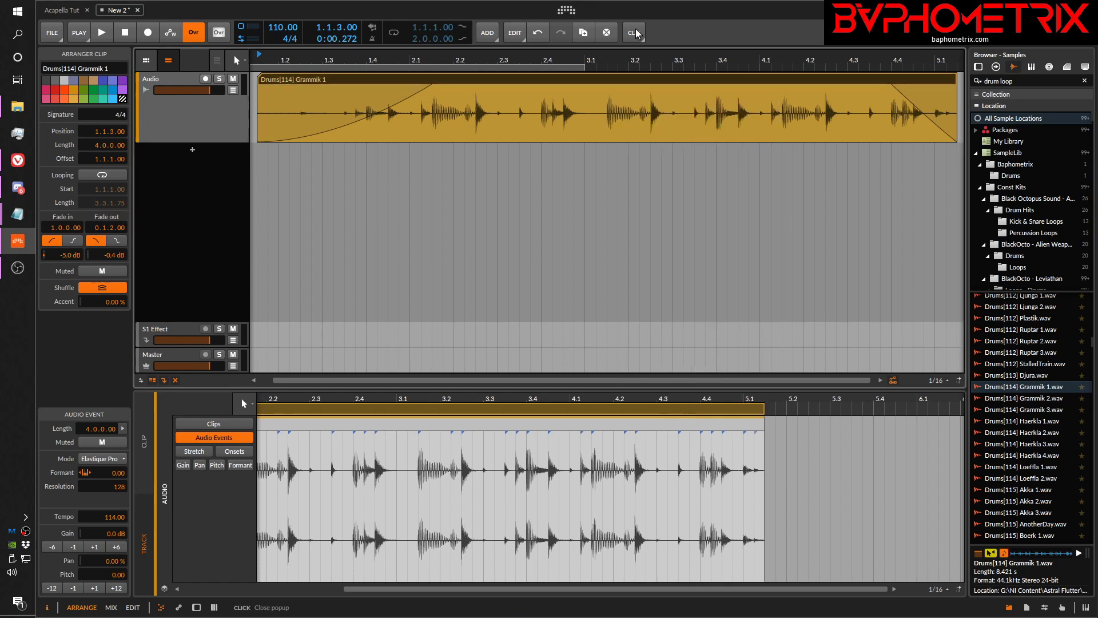
{"action": "left_click", "coordinate": [637, 34]}
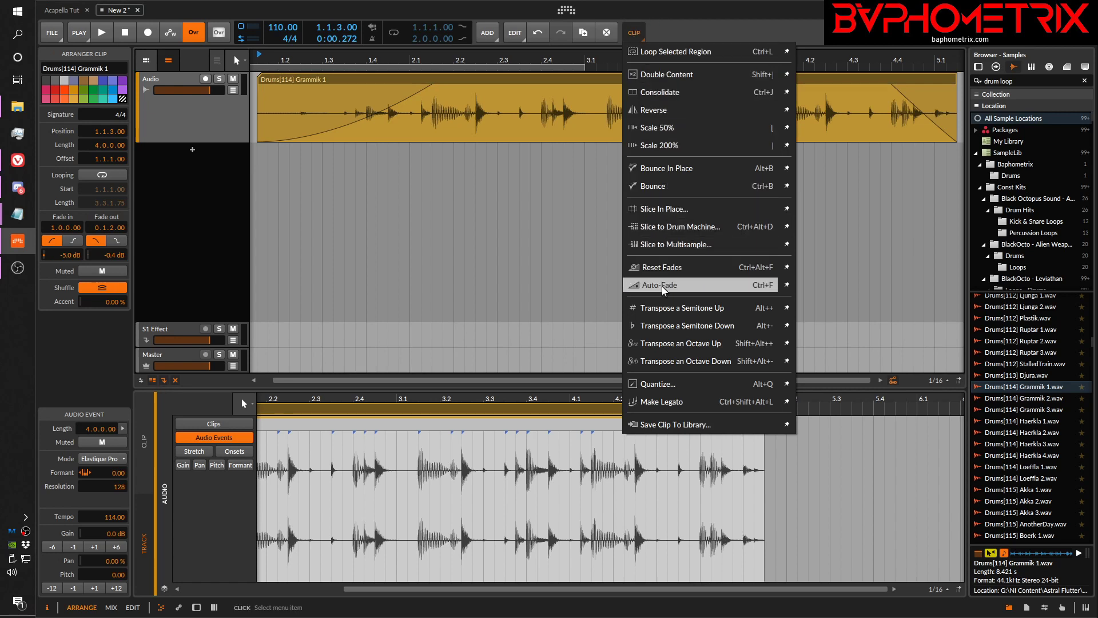
{"action": "left_click", "coordinate": [657, 267]}
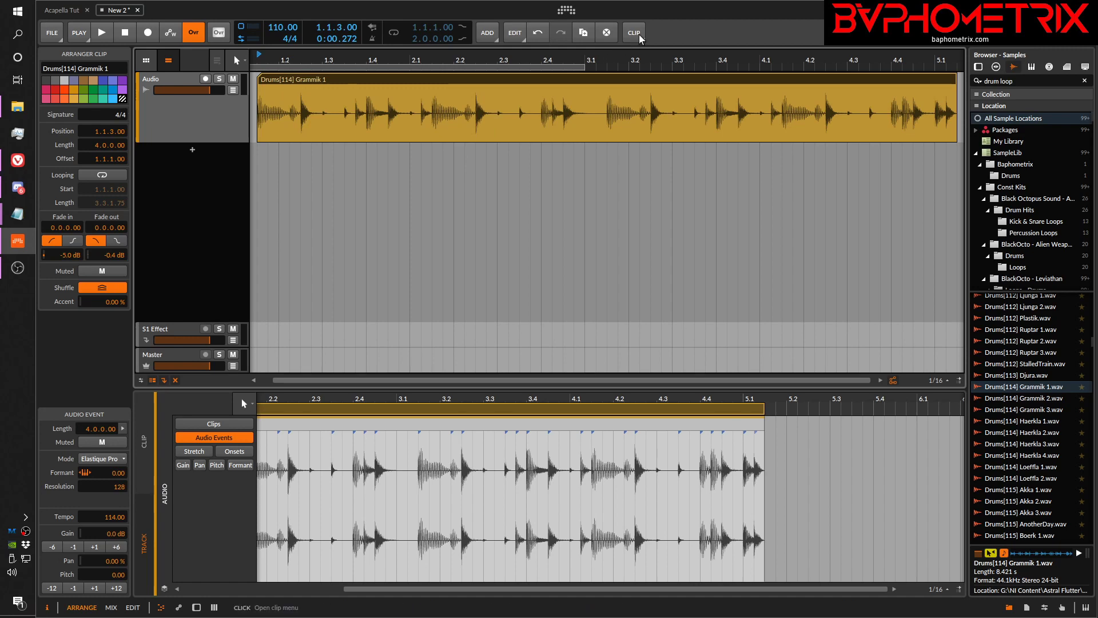
Step: Apply Auto-Fade to the drum clip and inspect the short fade-out at its end up close
{"action": "right_click", "coordinate": [544, 80]}
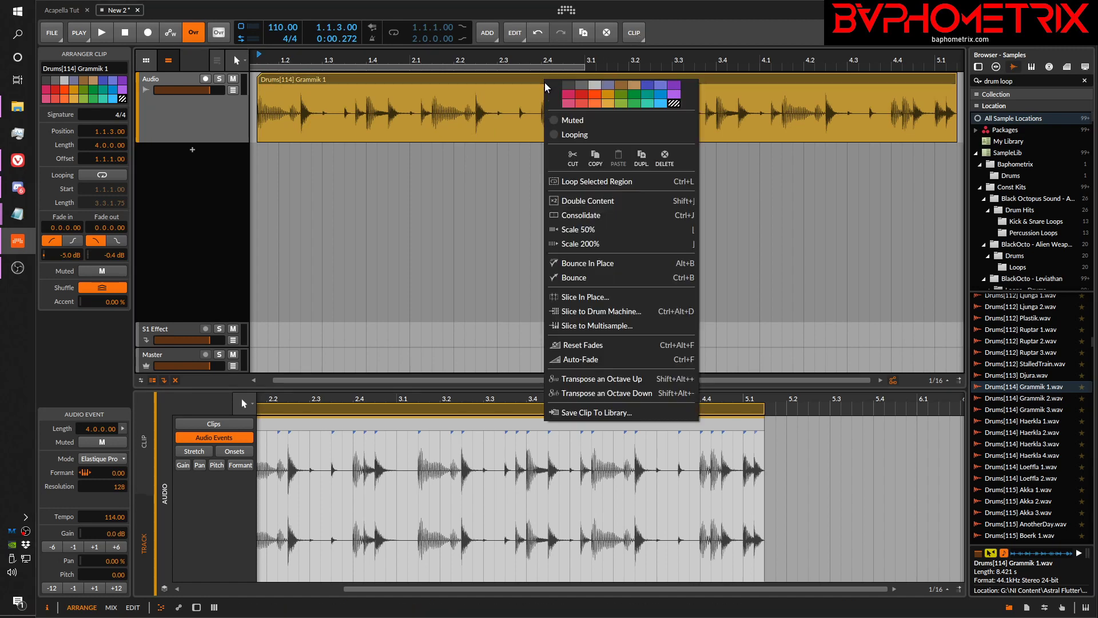
{"action": "left_click", "coordinate": [639, 32]}
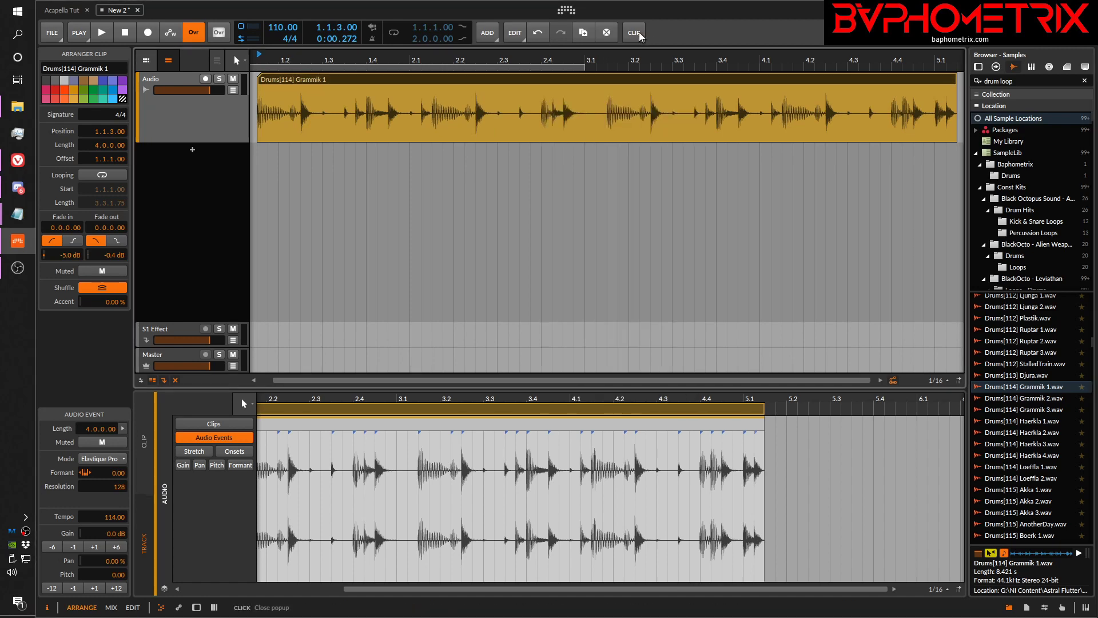
{"action": "left_click", "coordinate": [639, 32]}
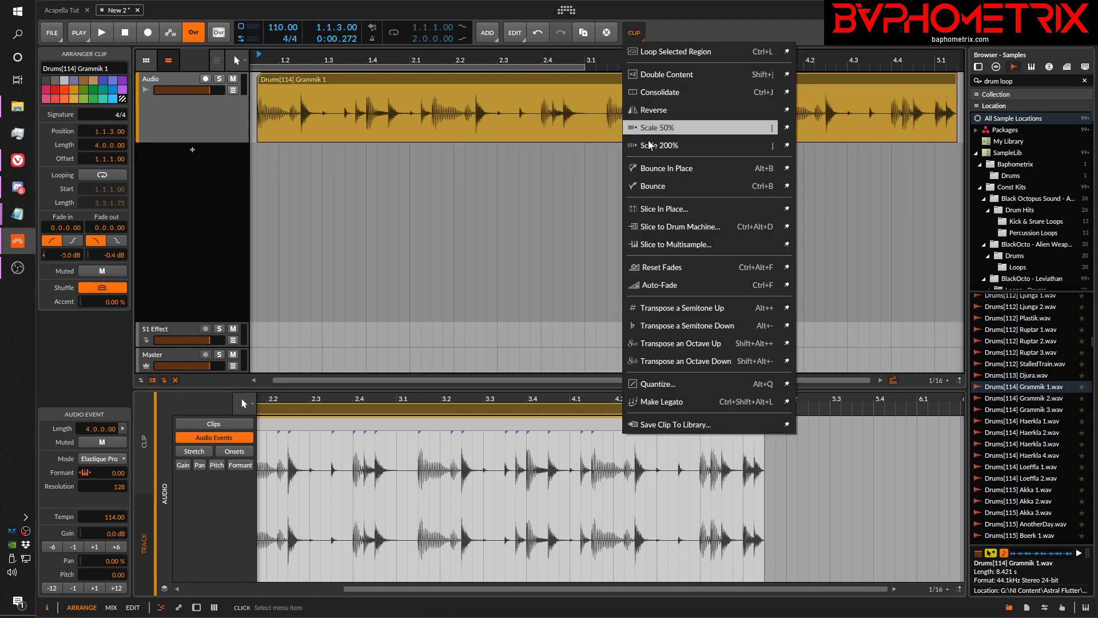
{"action": "left_click", "coordinate": [659, 286]}
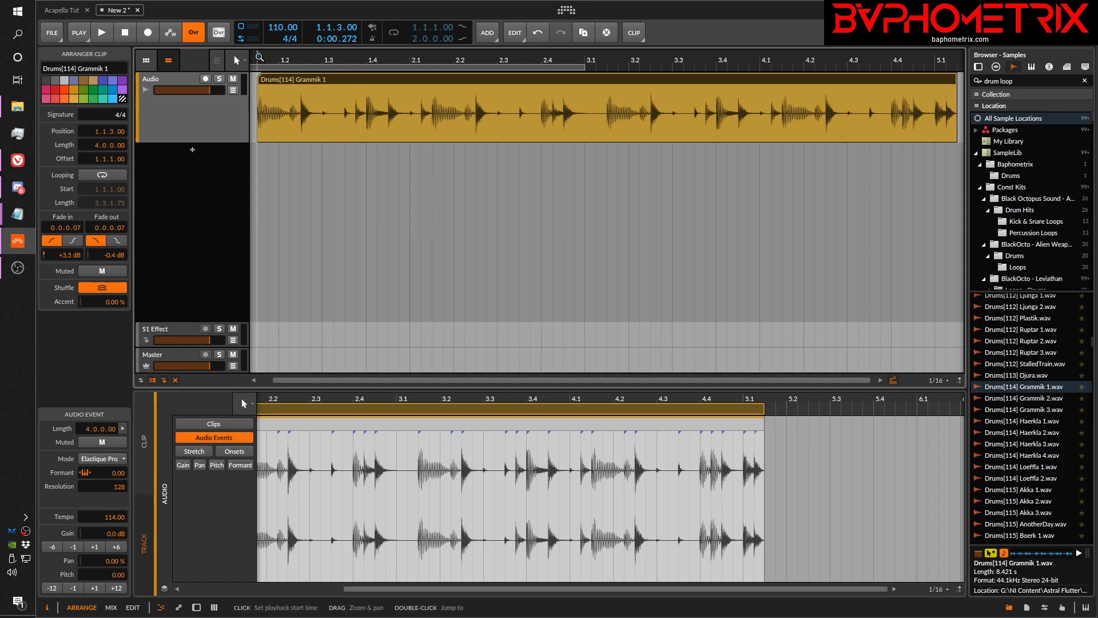
{"action": "mouse_move", "coordinate": [259, 56]}
{"action": "left_mouse_down"}
{"action": "mouse_move", "coordinate": [259, 120]}
{"action": "mouse_move", "coordinate": [255, 60]}
{"action": "left_mouse_up"}
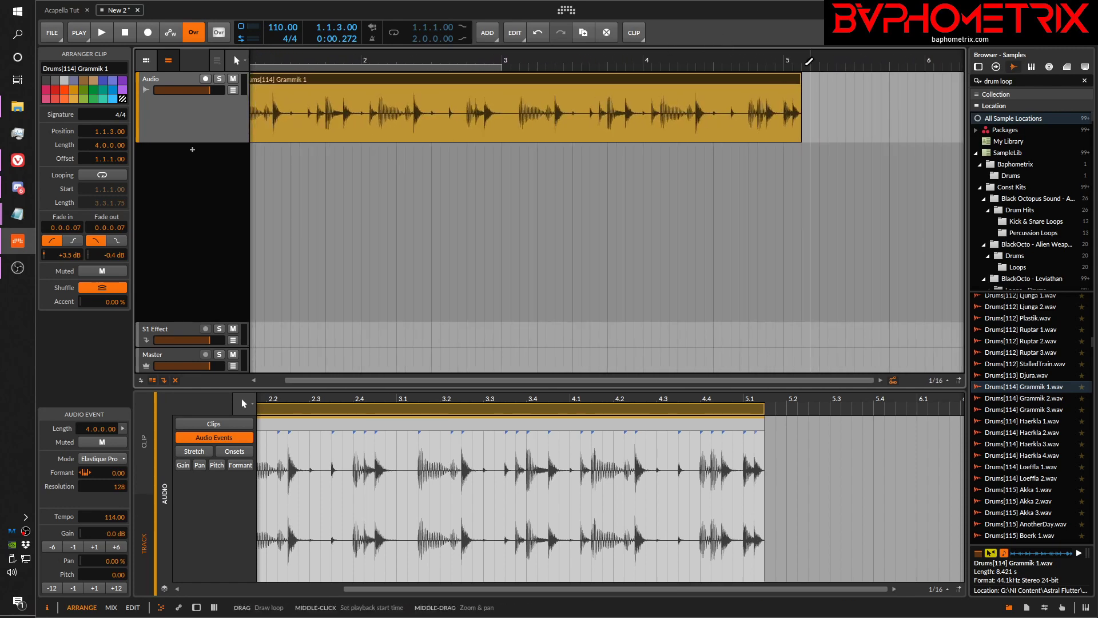
{"action": "left_click_drag", "start_coordinate": [801, 60], "coordinate": [715, 121]}
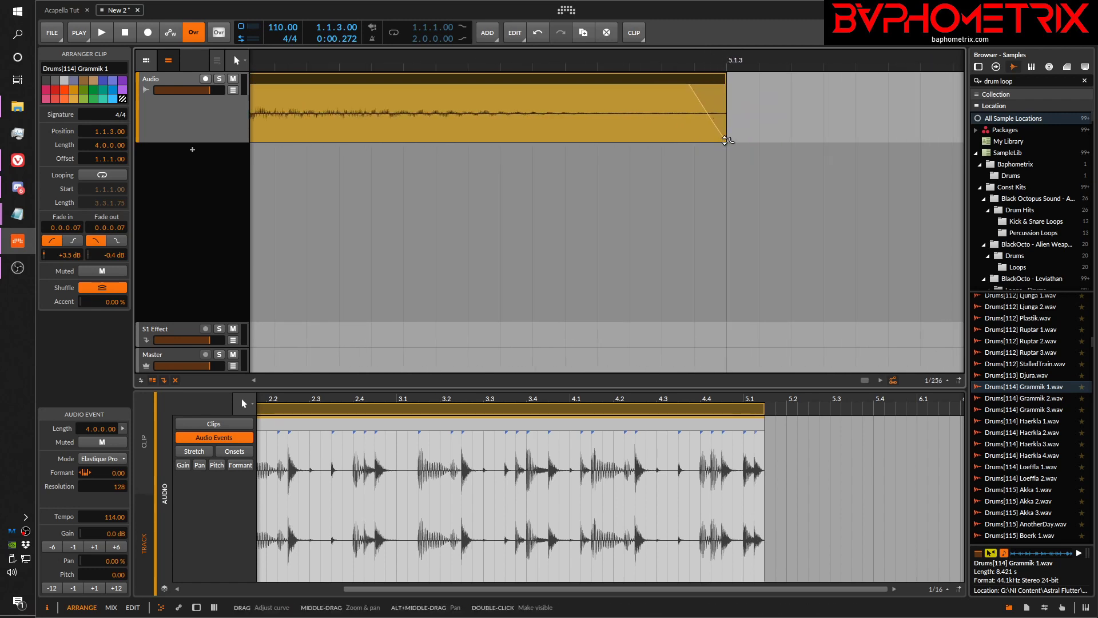
{"action": "left_click_drag", "start_coordinate": [646, 61], "coordinate": [926, 54]}
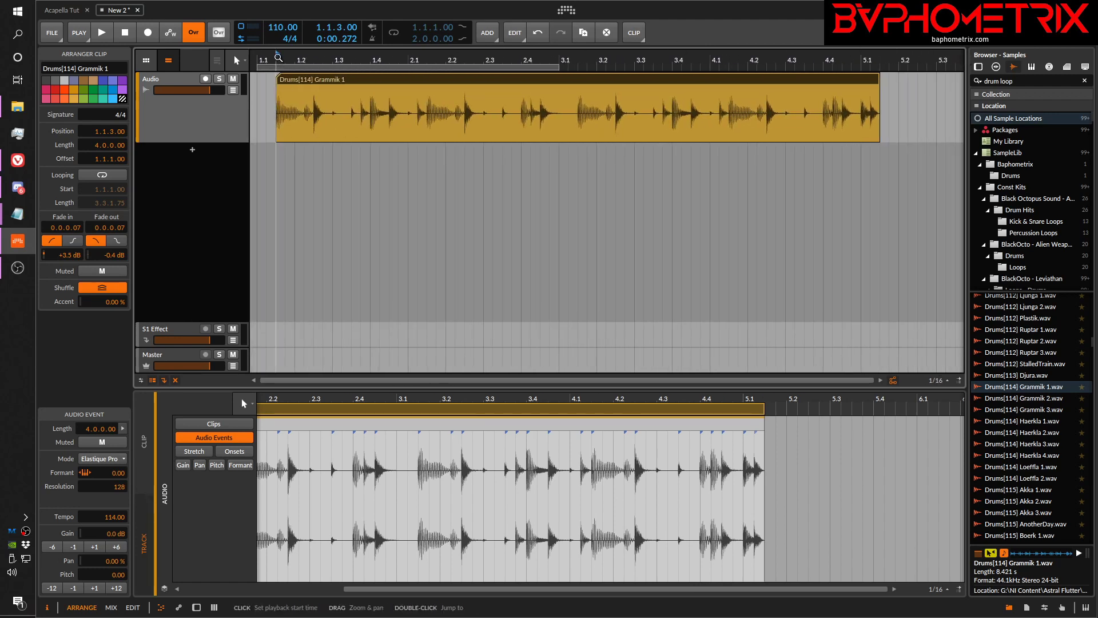
Step: Slide the audio content earlier inside the clip so the clip starts partway through the drum hit's waveform
{"action": "left_click_drag", "start_coordinate": [278, 60], "coordinate": [293, 141]}
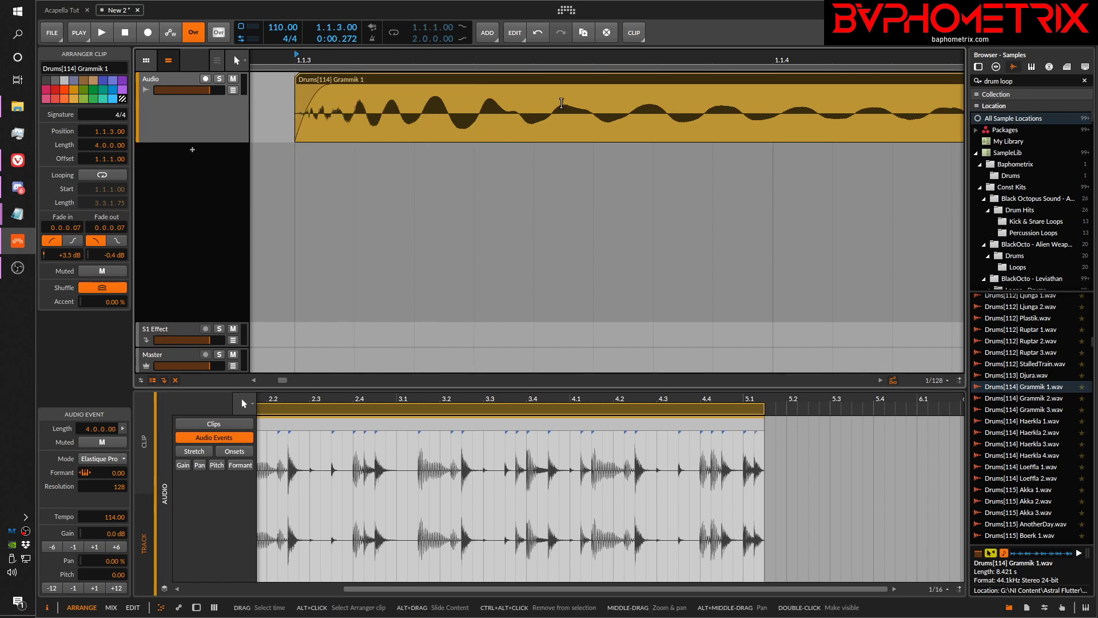
{"action": "left_click_drag", "start_coordinate": [612, 109], "coordinate": [571, 121], "text": "alt"}
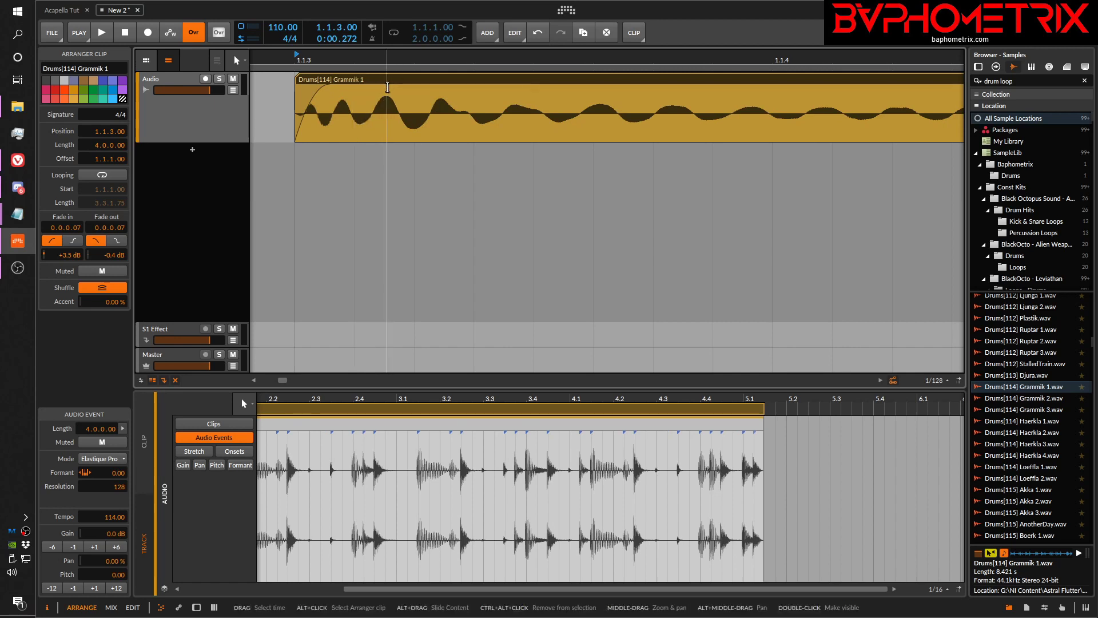
{"action": "left_click_drag", "start_coordinate": [466, 105], "coordinate": [372, 112], "text": "alt"}
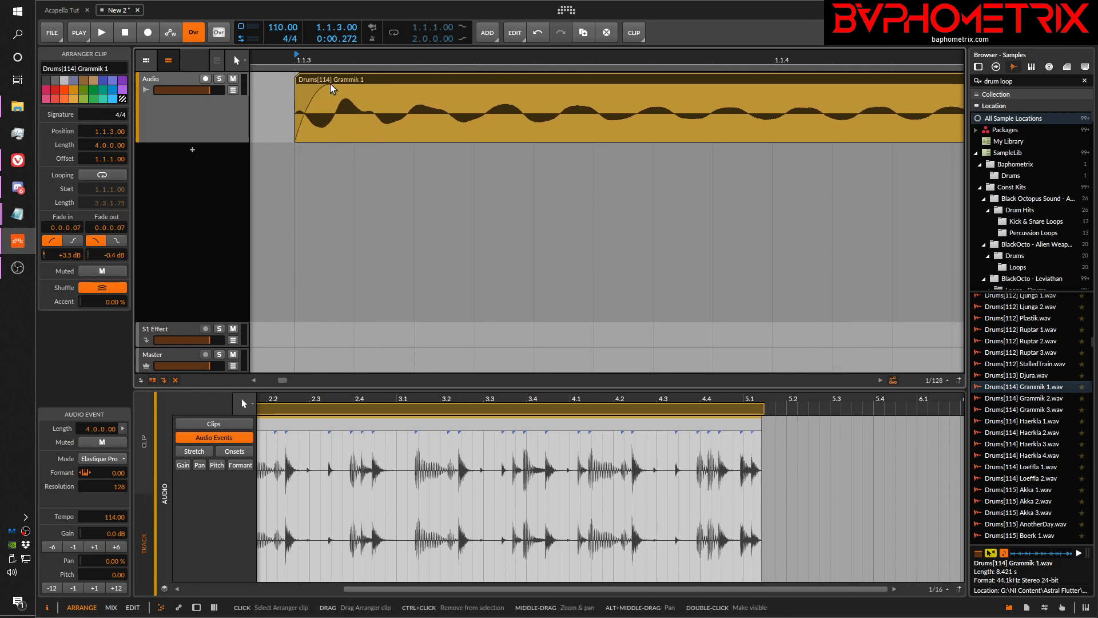
Step: Reset the clip's fades and slide its audio content slightly so the clip starts near a zero crossing
{"action": "right_click", "coordinate": [475, 76]}
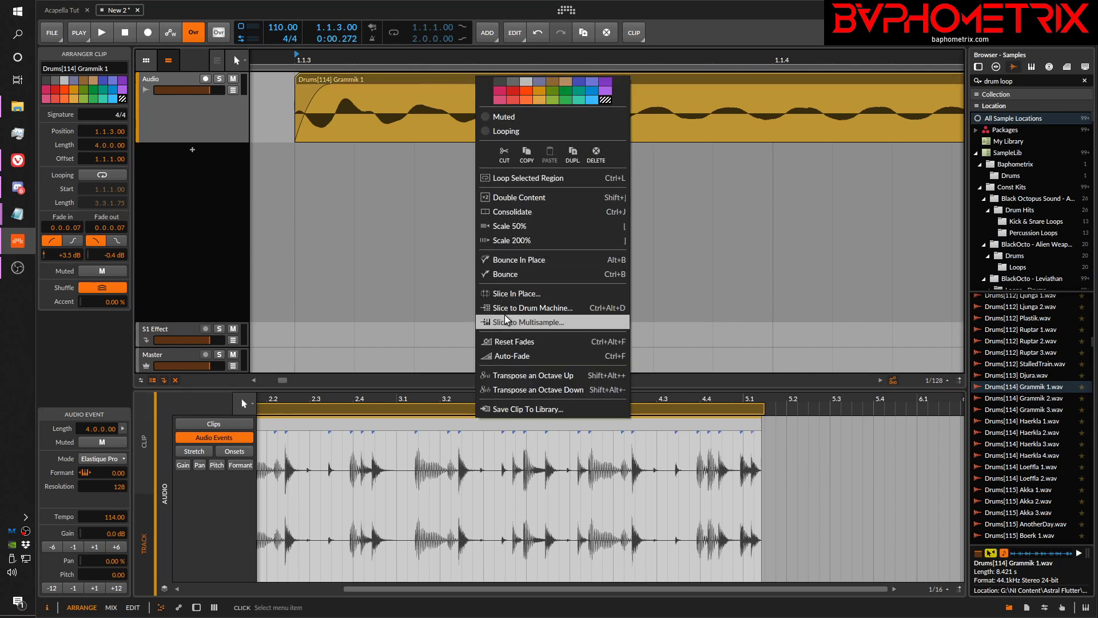
{"action": "left_click", "coordinate": [509, 341]}
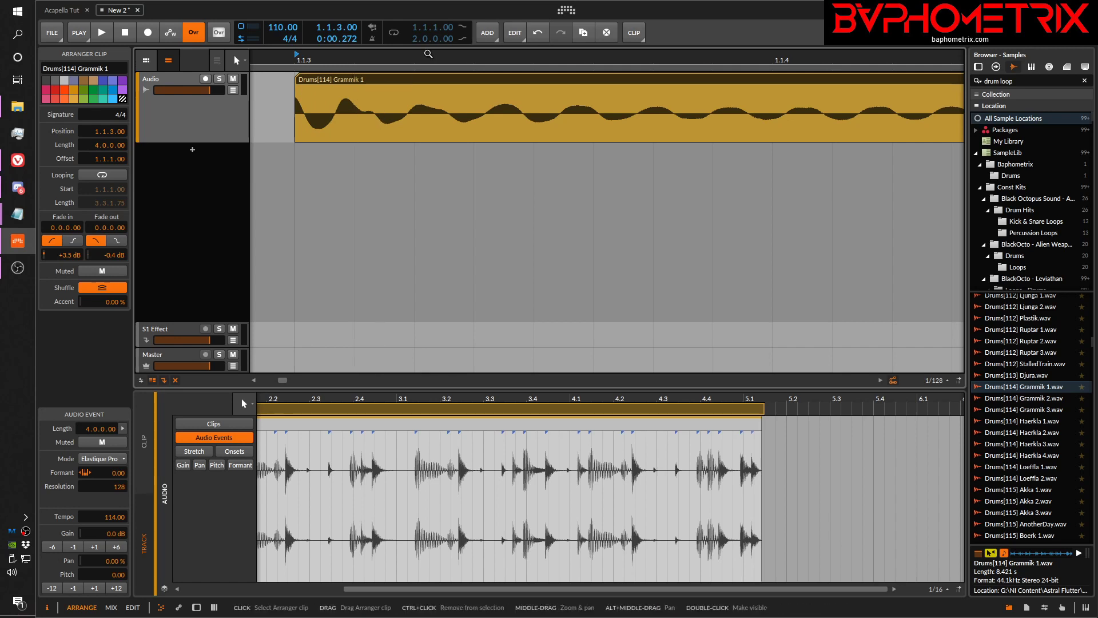
{"action": "left_click_drag", "start_coordinate": [420, 59], "coordinate": [421, 115]}
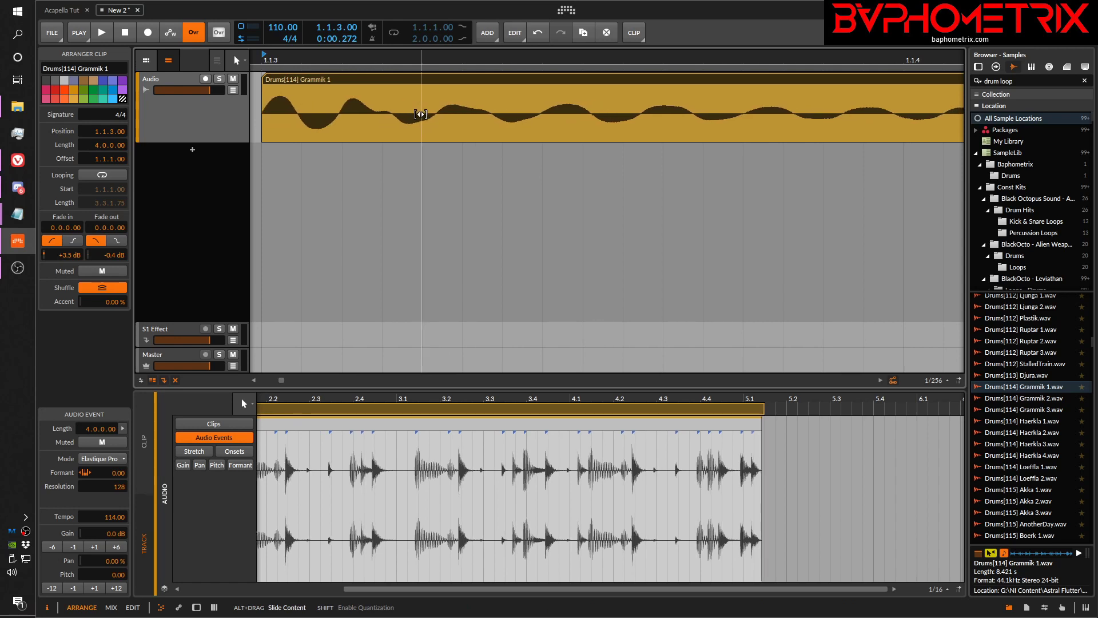
{"action": "left_click_drag", "start_coordinate": [420, 114], "coordinate": [422, 115]}
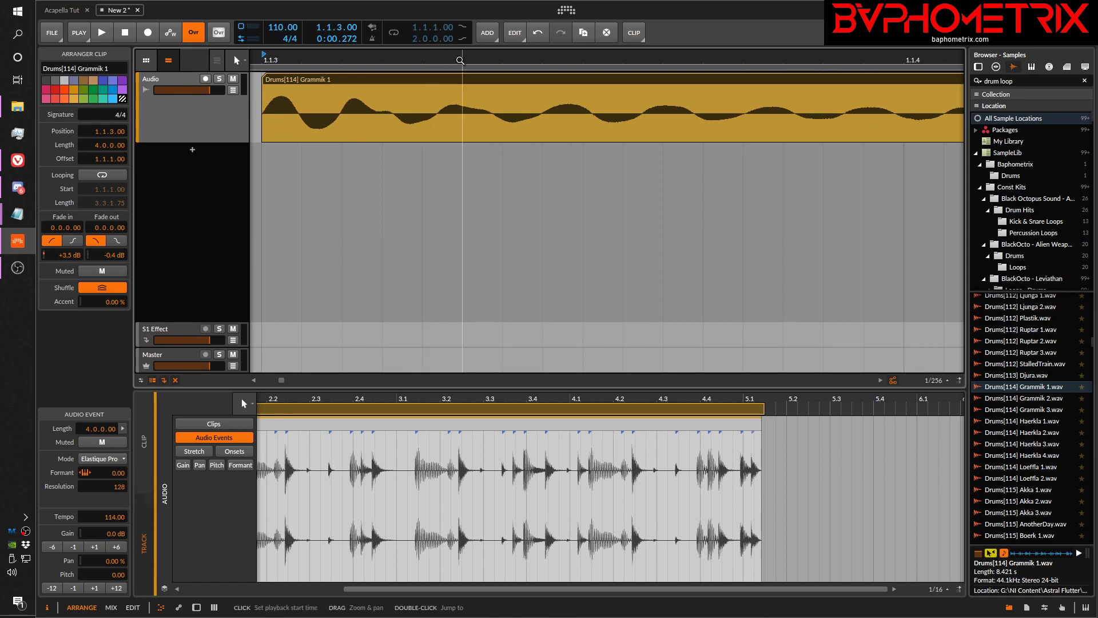
Step: Slide the audio content further earlier so the clip opens on another drum hit, and apply Auto-Fade to it
{"action": "left_click_drag", "start_coordinate": [459, 58], "coordinate": [369, 57]}
{"action": "left_click_drag", "start_coordinate": [366, 107], "coordinate": [421, 124]}
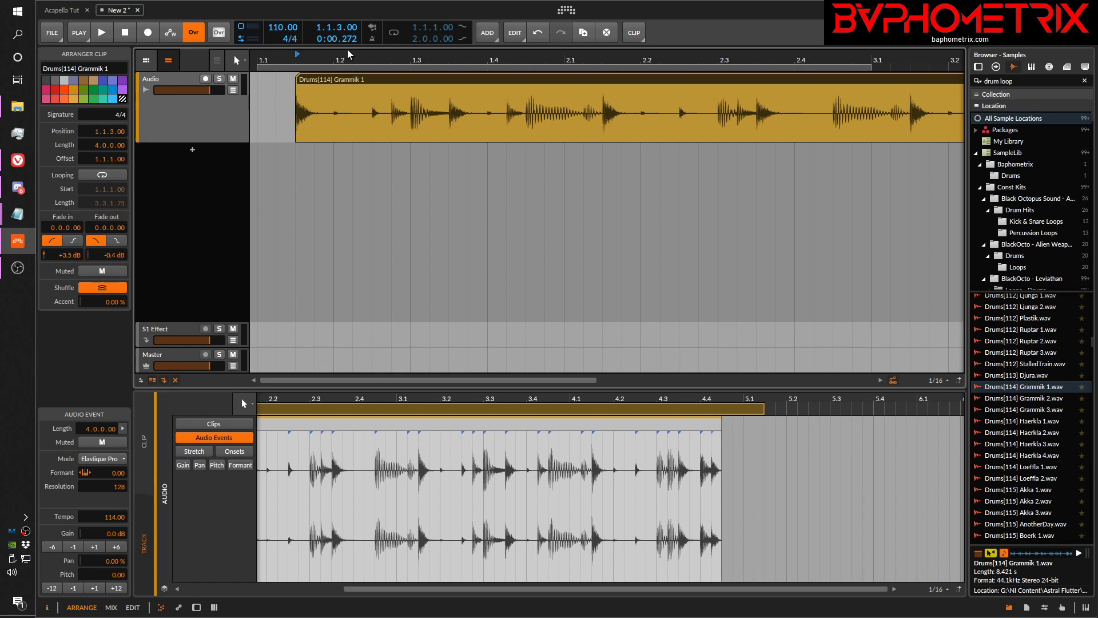
{"action": "right_click", "coordinate": [463, 81]}
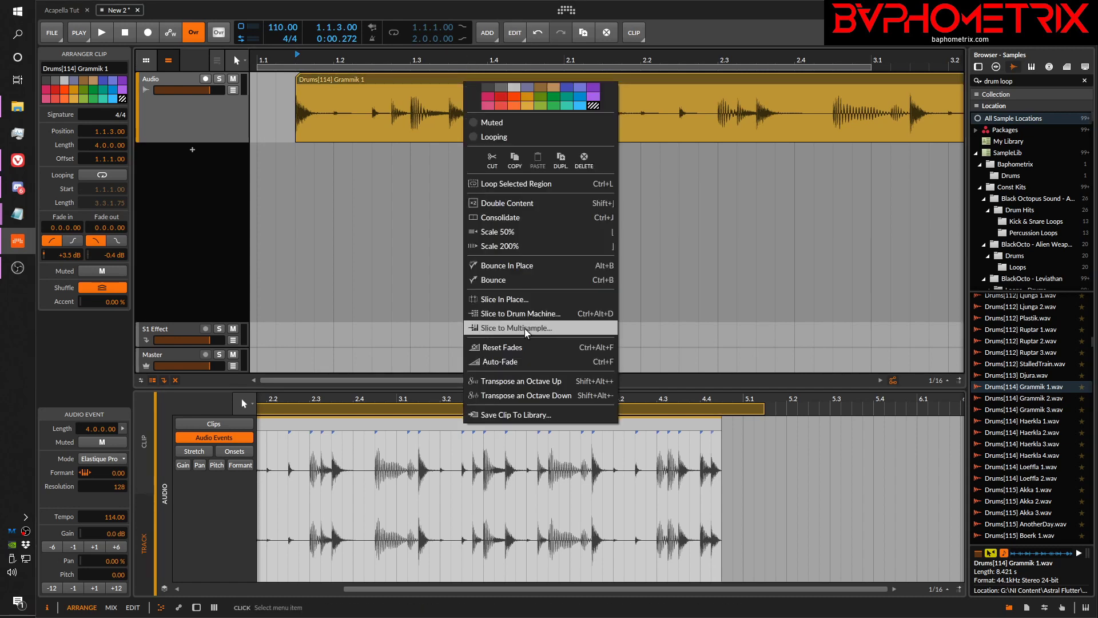
{"action": "left_click", "coordinate": [511, 363]}
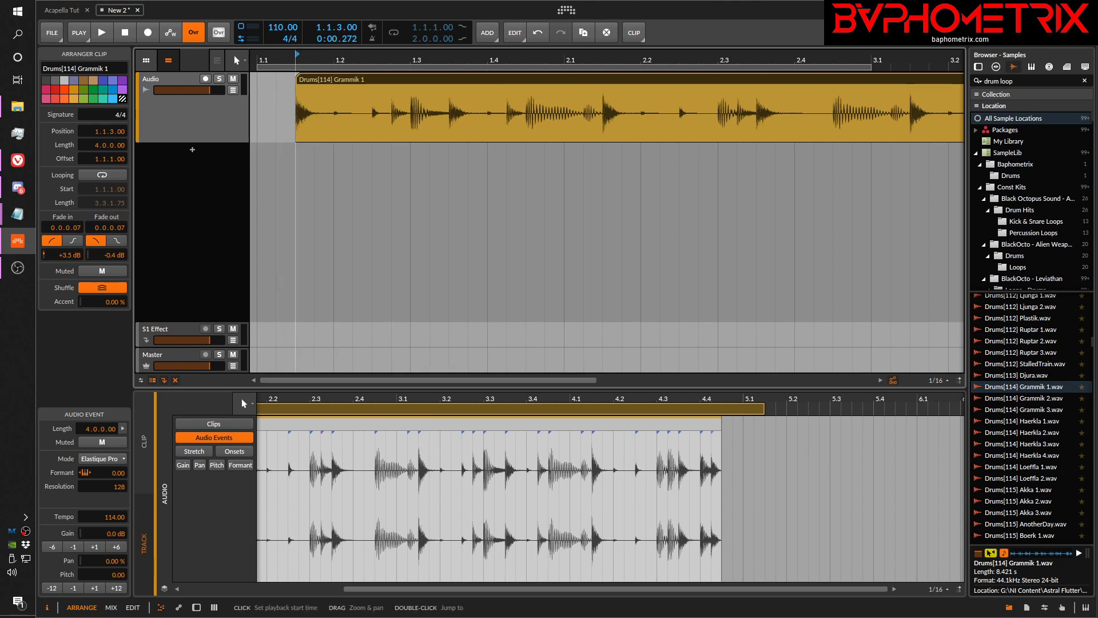
Step: Mark the time range of the clip's fade-in and steepen its curve to about +5.9 dB
{"action": "left_click_drag", "start_coordinate": [296, 54], "coordinate": [303, 103]}
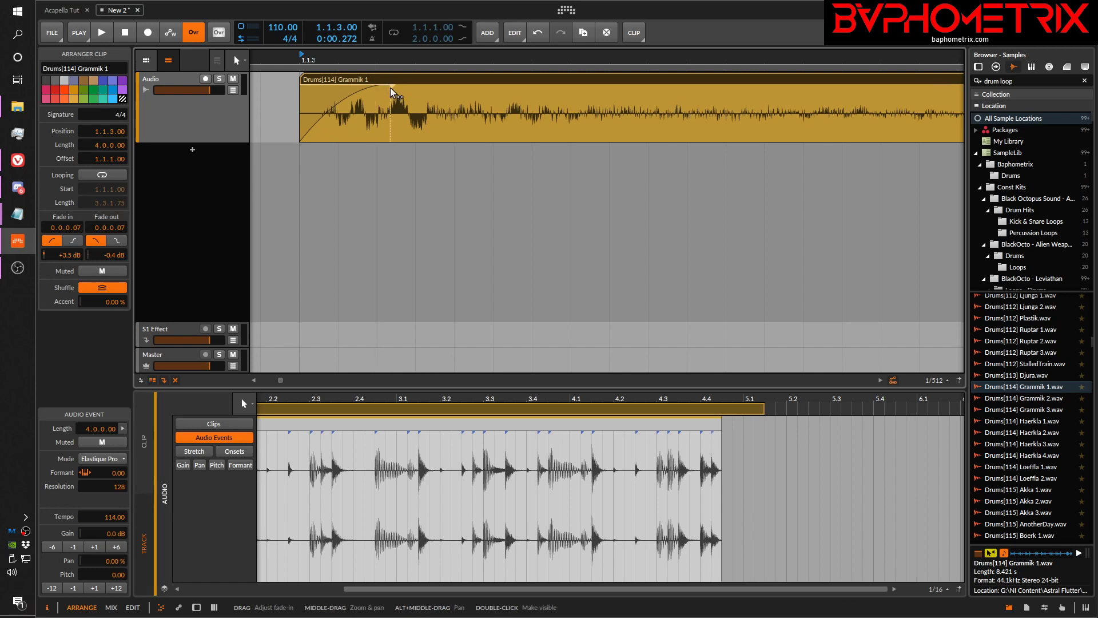
{"action": "left_click", "coordinate": [393, 140]}
{"action": "left_click_drag", "start_coordinate": [392, 140], "coordinate": [299, 140]}
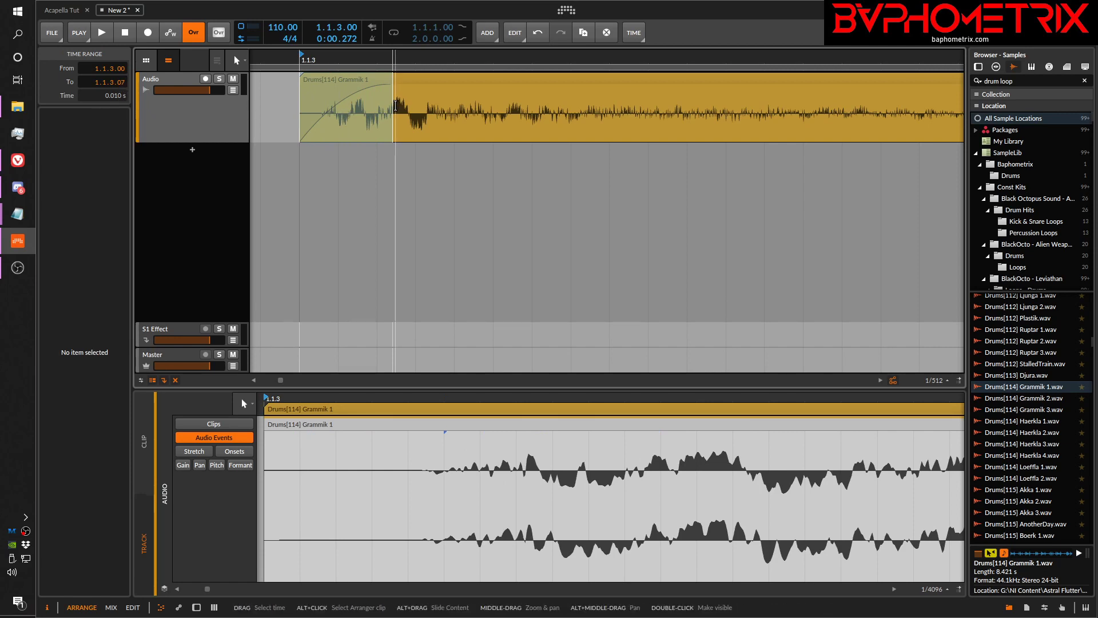
{"action": "left_click", "coordinate": [379, 69]}
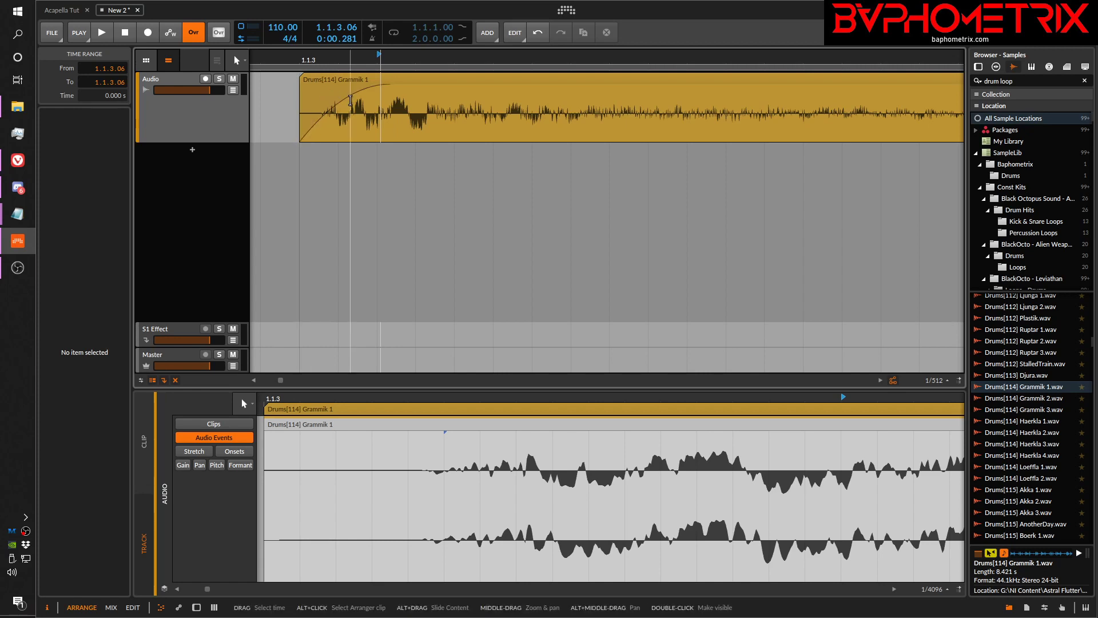
{"action": "left_click_drag", "start_coordinate": [337, 105], "coordinate": [337, 86]}
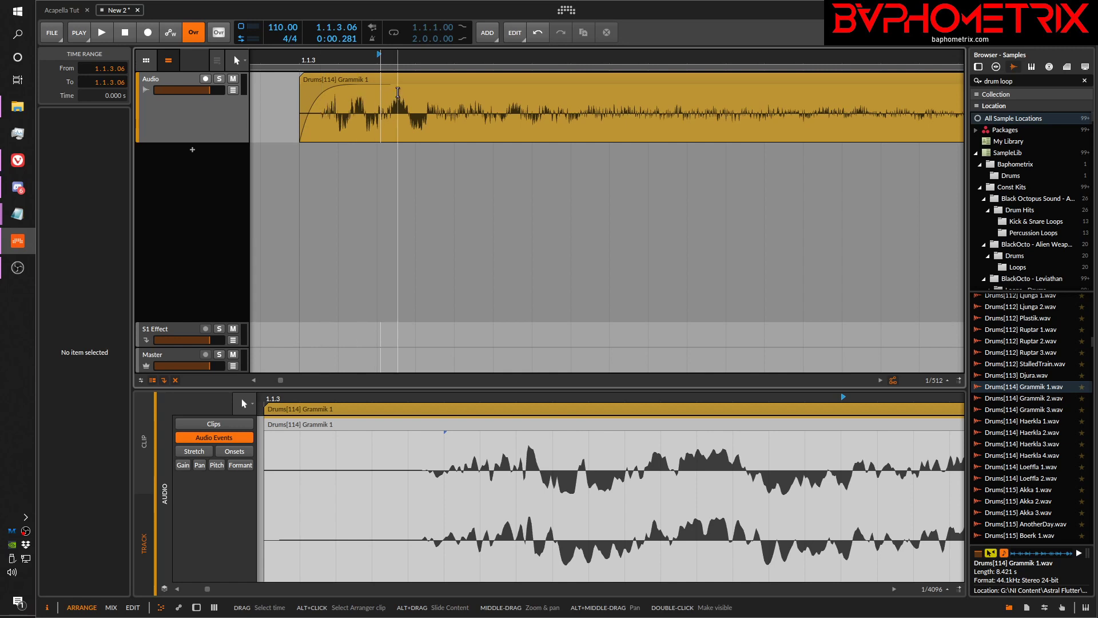
Step: Slide the audio content slightly earlier inside the drum clip and reset the clip's fades
{"action": "left_click_drag", "start_coordinate": [472, 113], "coordinate": [414, 124]}
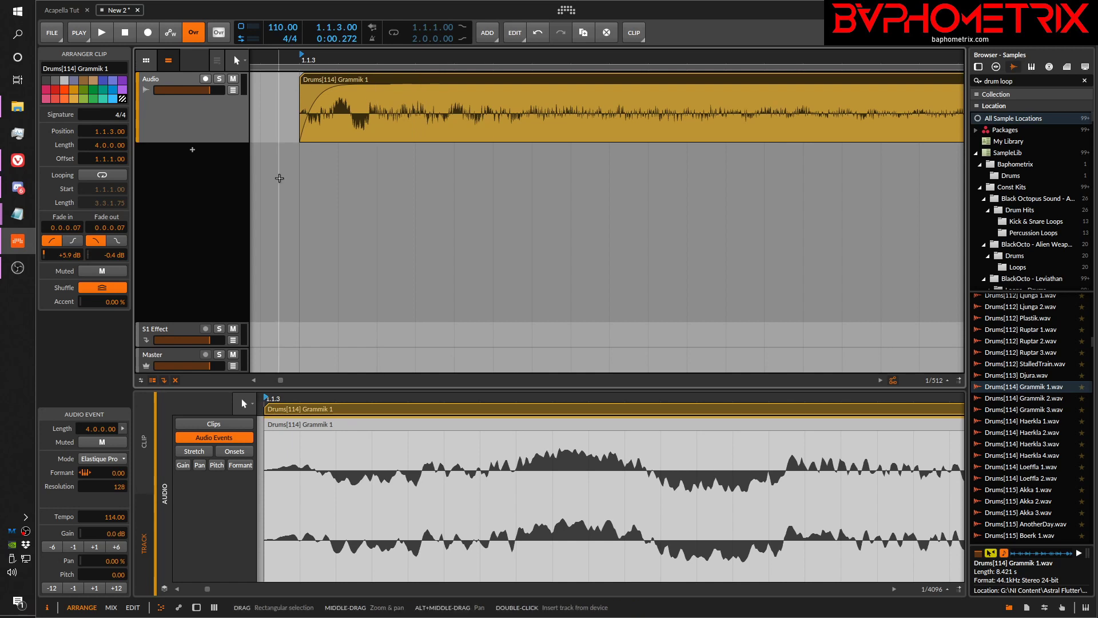
{"action": "right_click", "coordinate": [539, 84]}
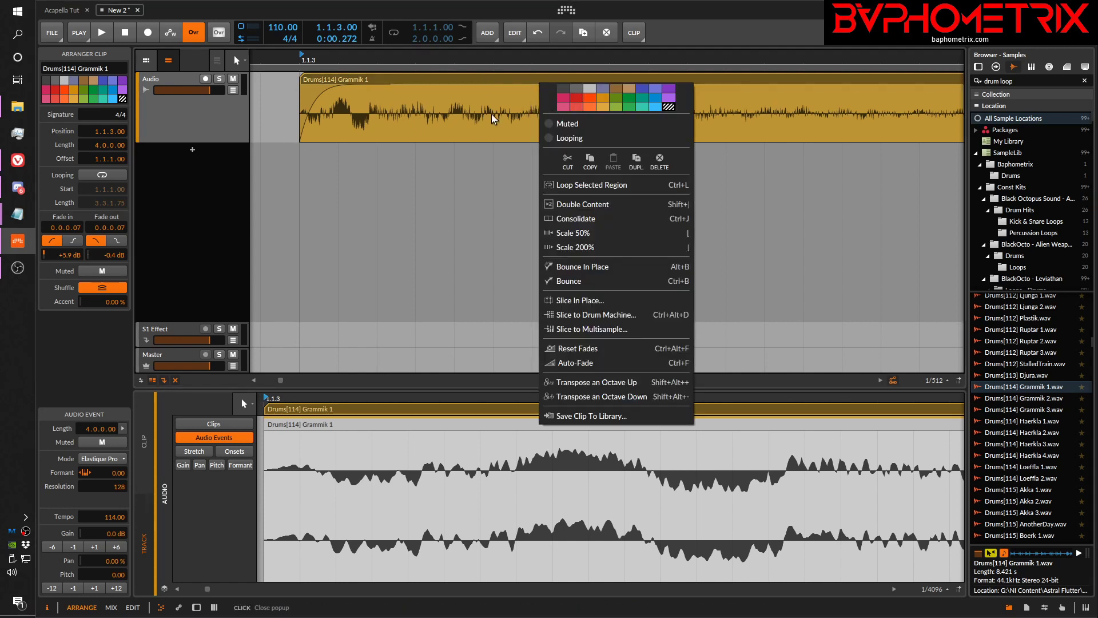
{"action": "left_click", "coordinate": [582, 349]}
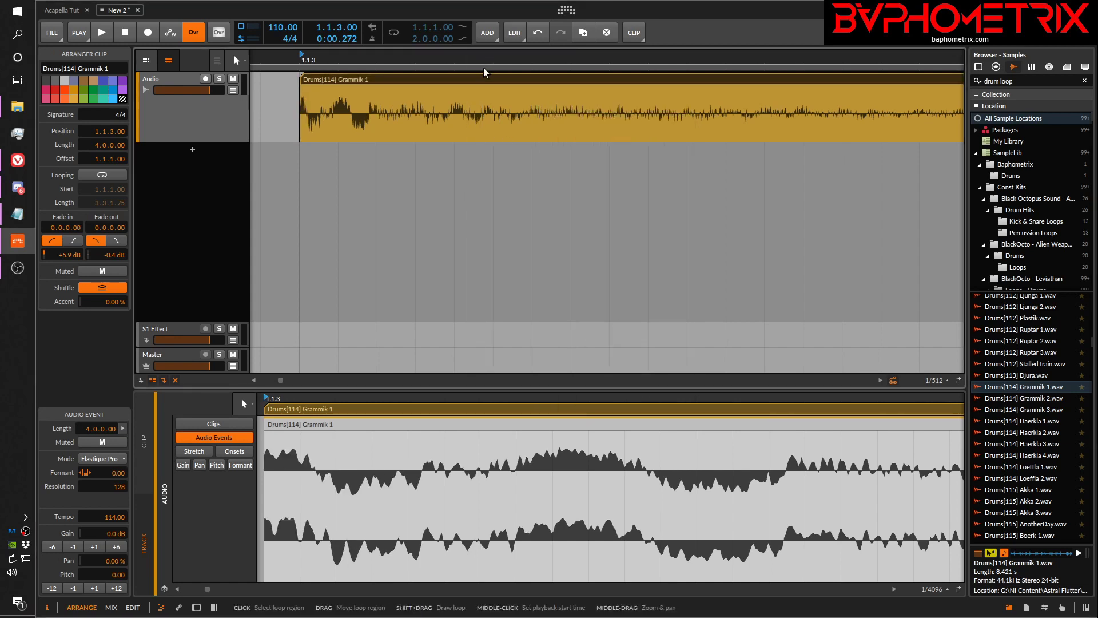
Step: Delete the drum clip and insert Drums[114] Grammik 1.wav at the start of the Audio track
{"action": "left_click_drag", "start_coordinate": [485, 60], "coordinate": [279, 57]}
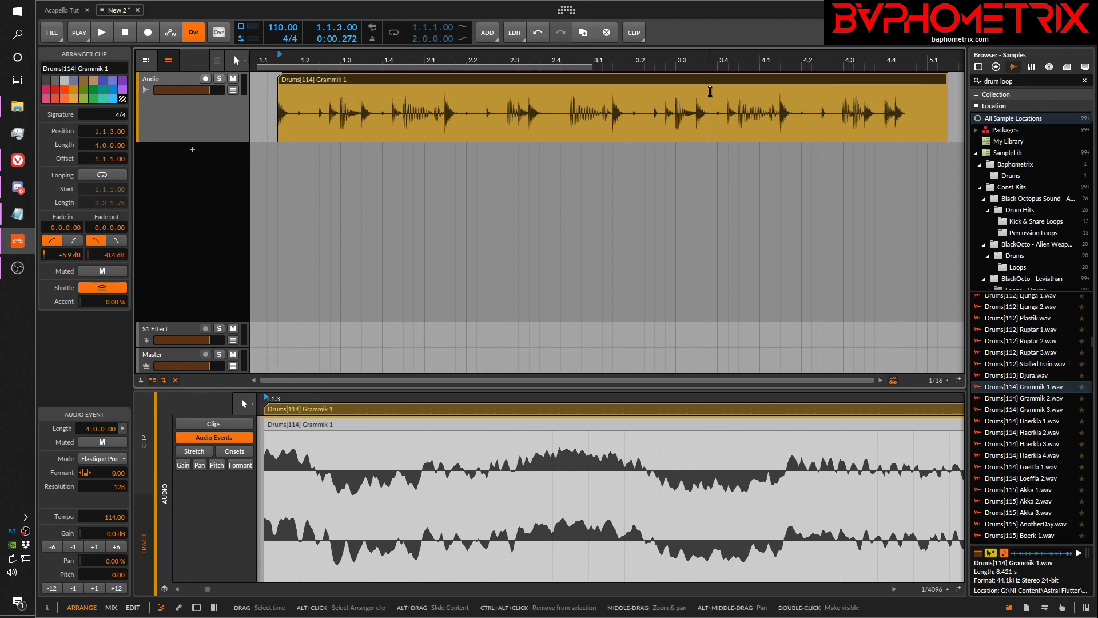
{"action": "key", "text": "Delete"}
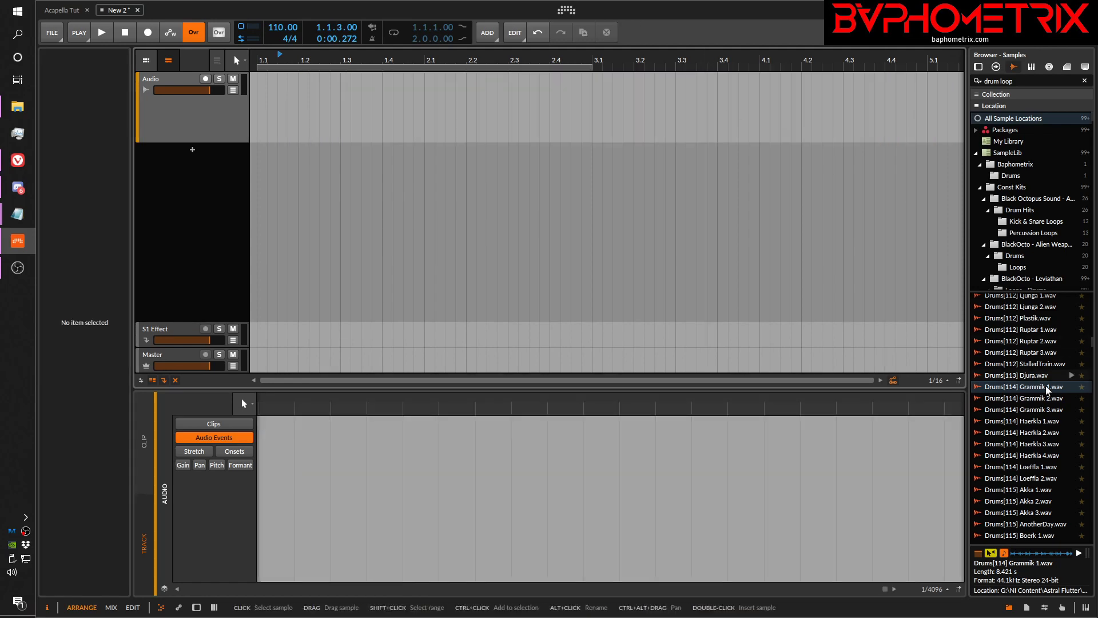
{"action": "left_click_drag", "start_coordinate": [1047, 390], "coordinate": [262, 100]}
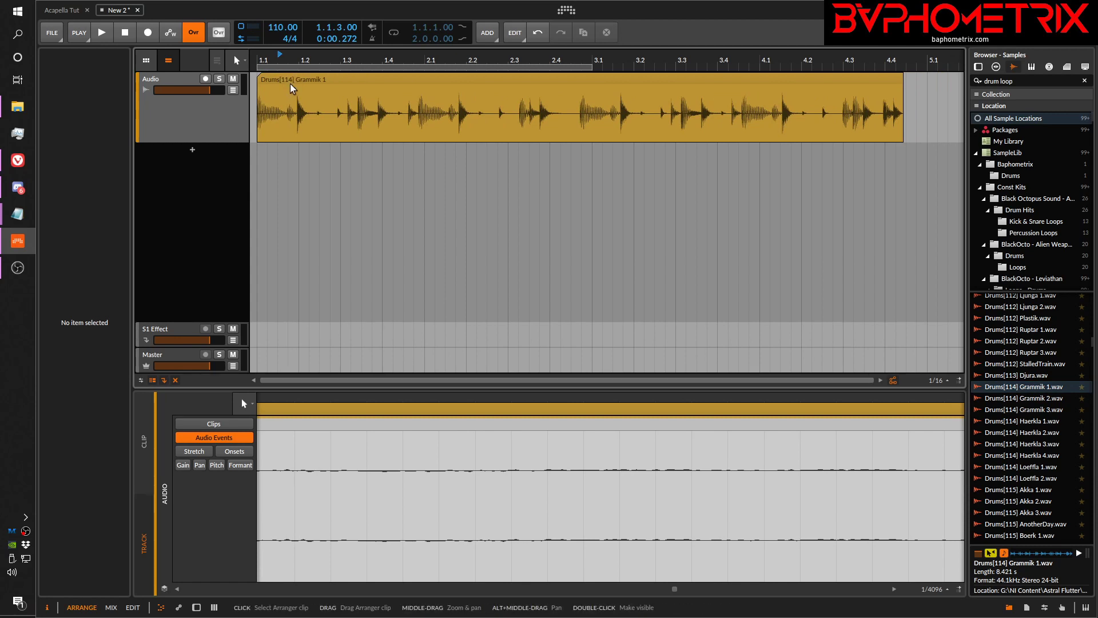
Step: Set the new drum clip's stretch mode to Elastique Pro
{"action": "left_click", "coordinate": [334, 81]}
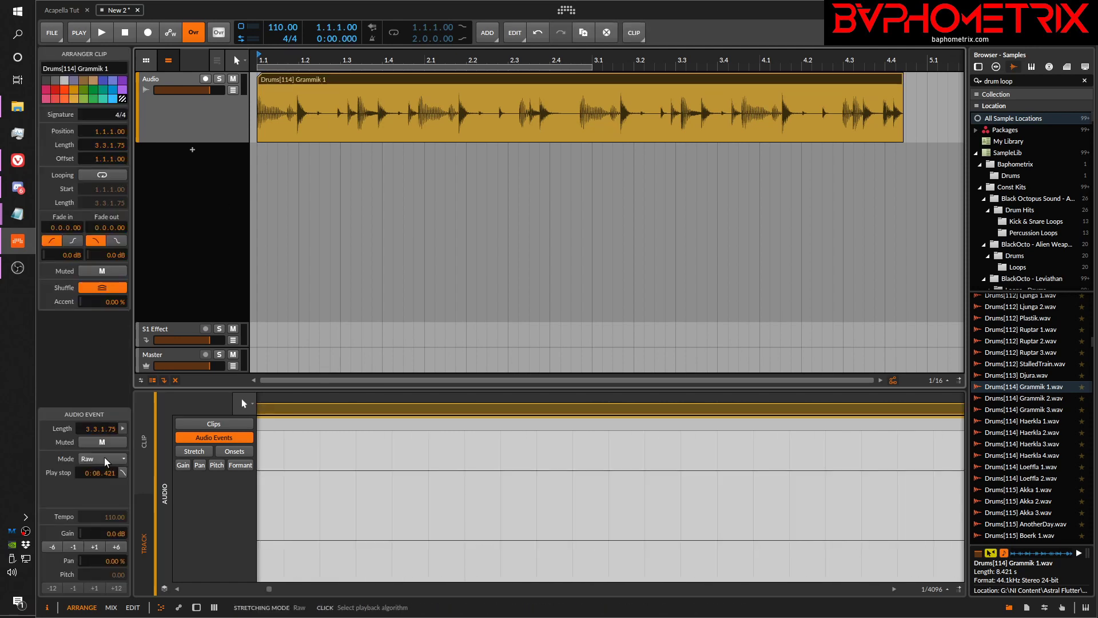
{"action": "left_click", "coordinate": [104, 458]}
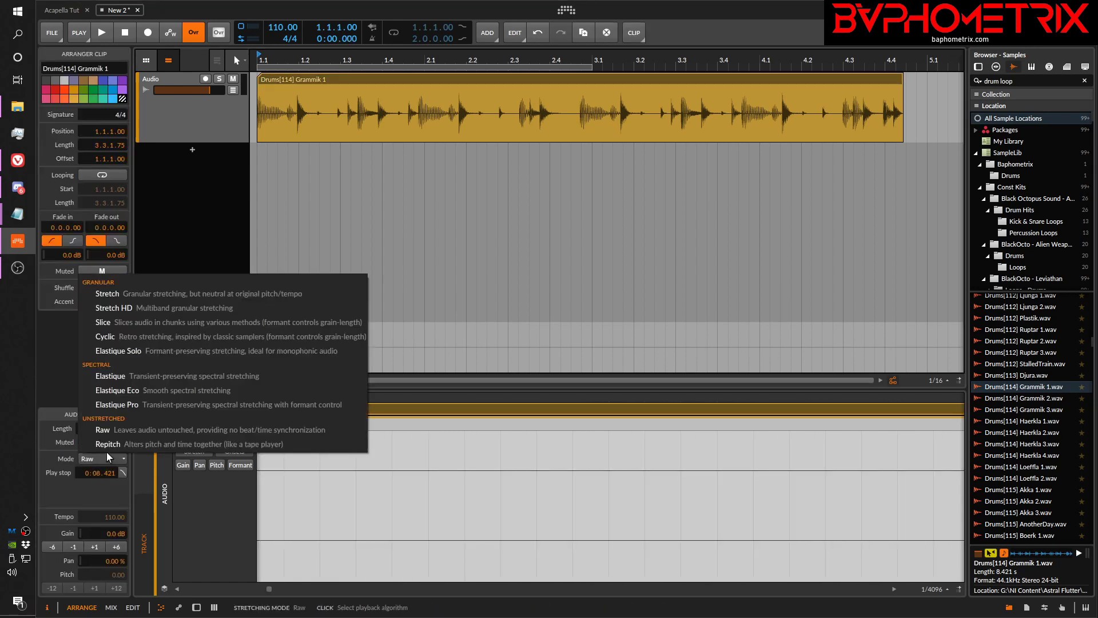
{"action": "left_click", "coordinate": [130, 405]}
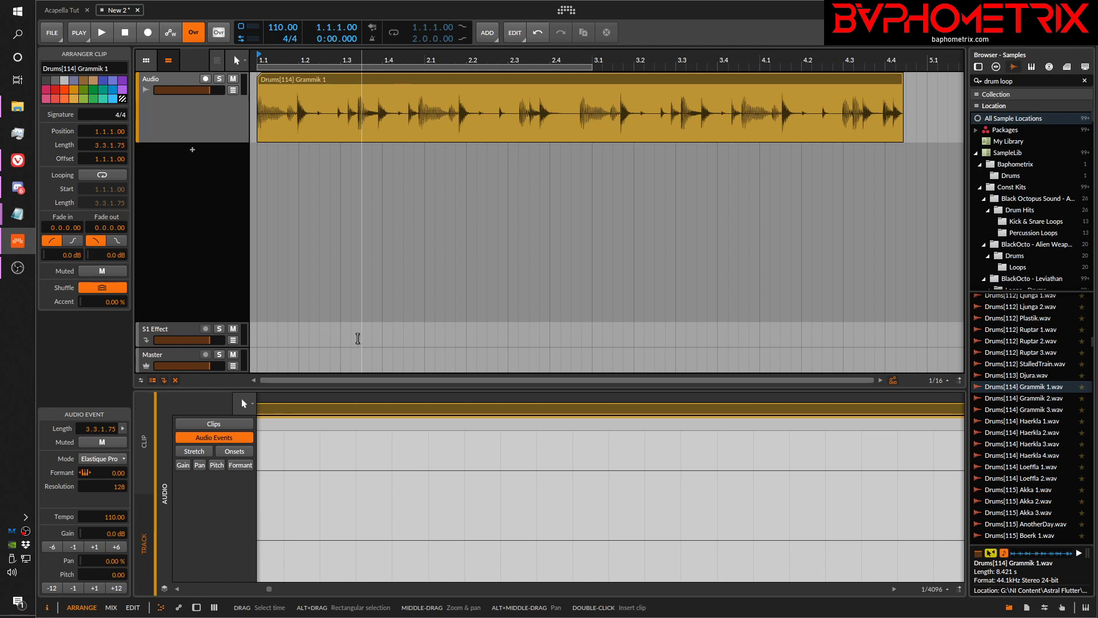
{"action": "left_click", "coordinate": [104, 458]}
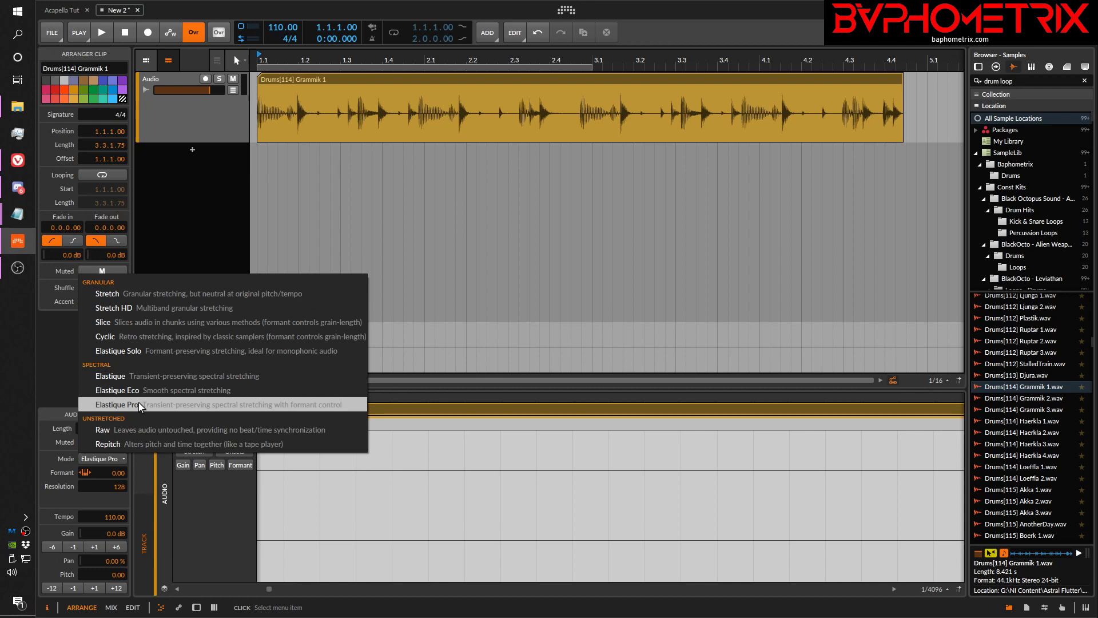
{"action": "left_click", "coordinate": [468, 77]}
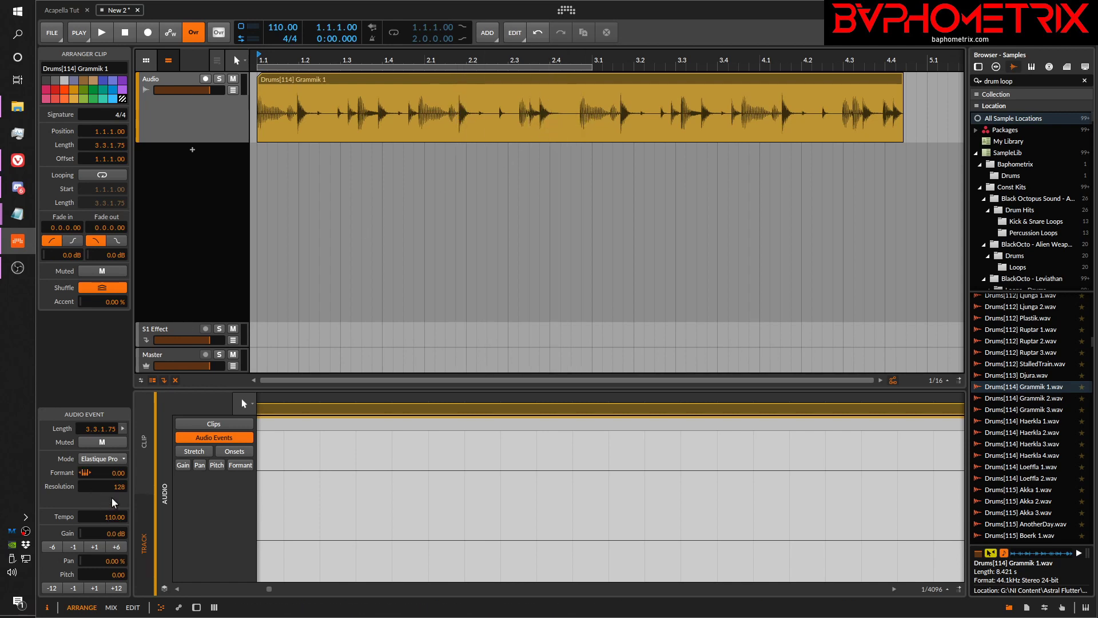
Step: Set the clip's audio tempo to 114
{"action": "left_click", "coordinate": [108, 515], "text": "ctrl"}
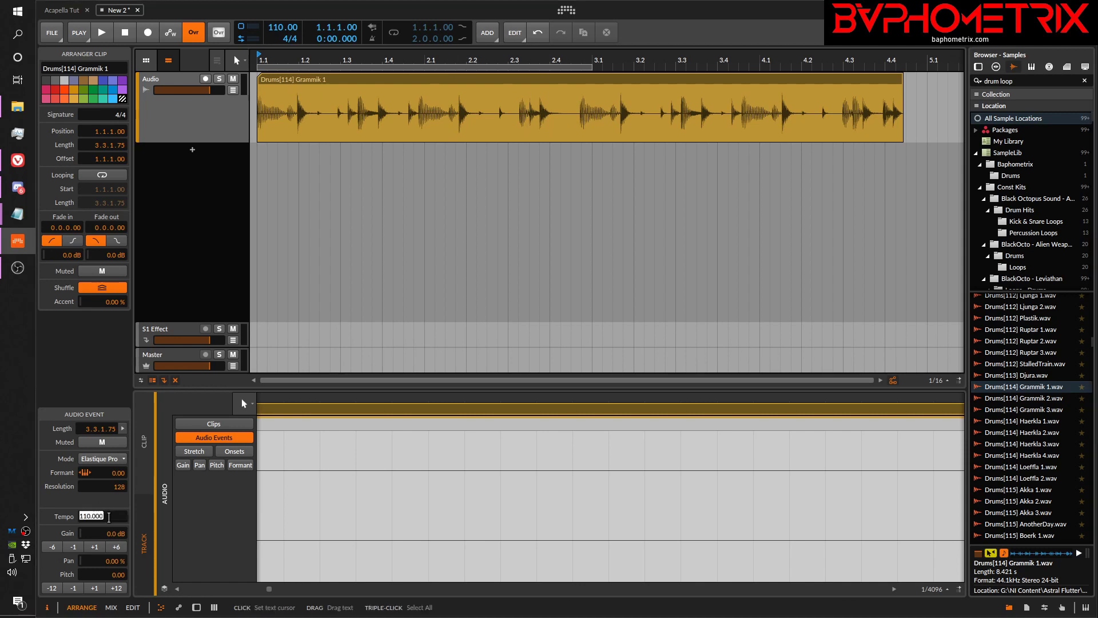
{"action": "type", "text": "114"}
{"action": "key", "text": "Return"}
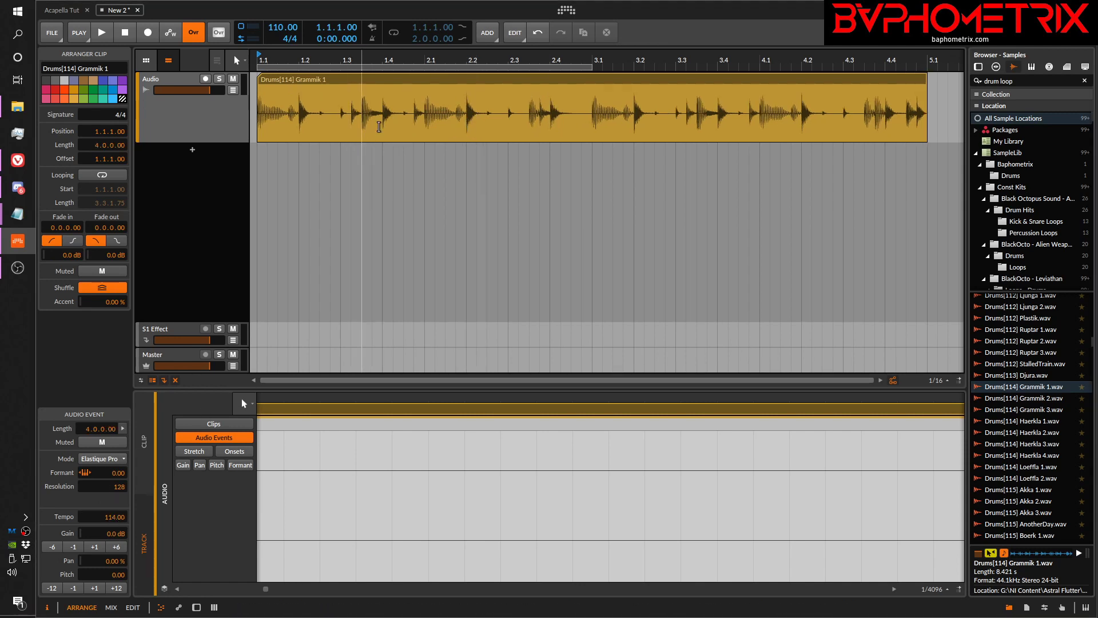
Step: Compare the fade properties of the arranger clip with those of the audio event inside it
{"action": "left_click", "coordinate": [379, 80]}
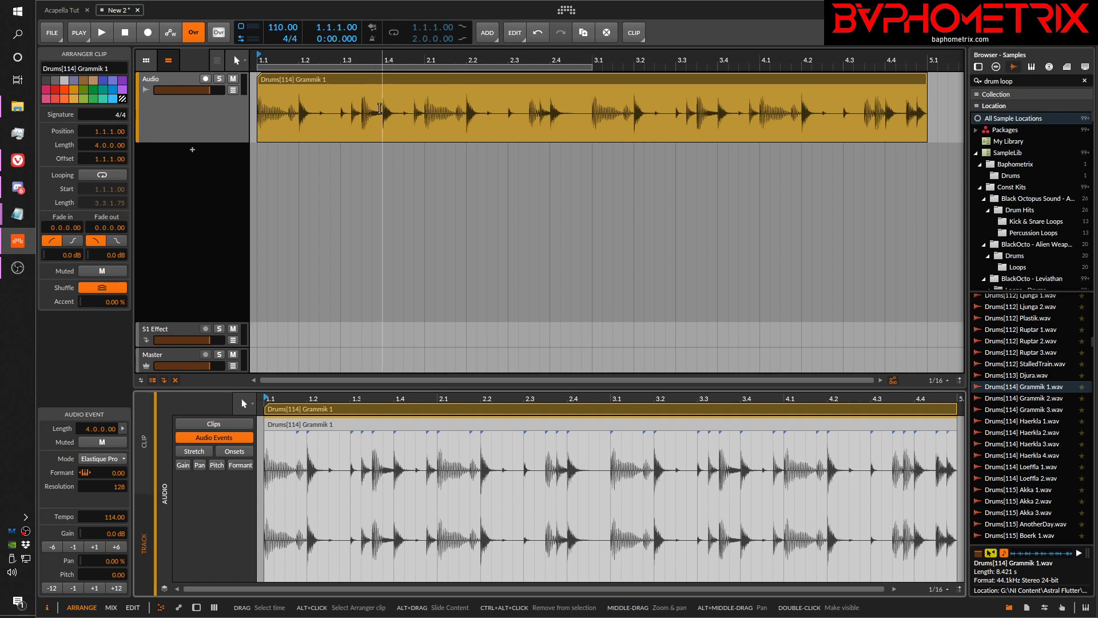
{"action": "left_click", "coordinate": [340, 424]}
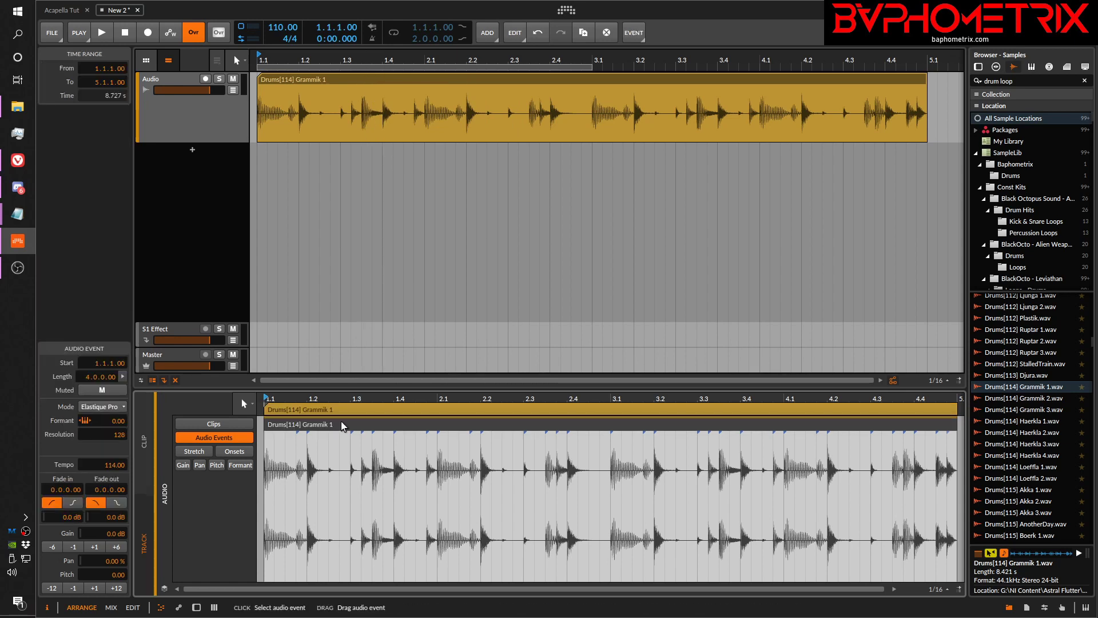
{"action": "left_click", "coordinate": [268, 80]}
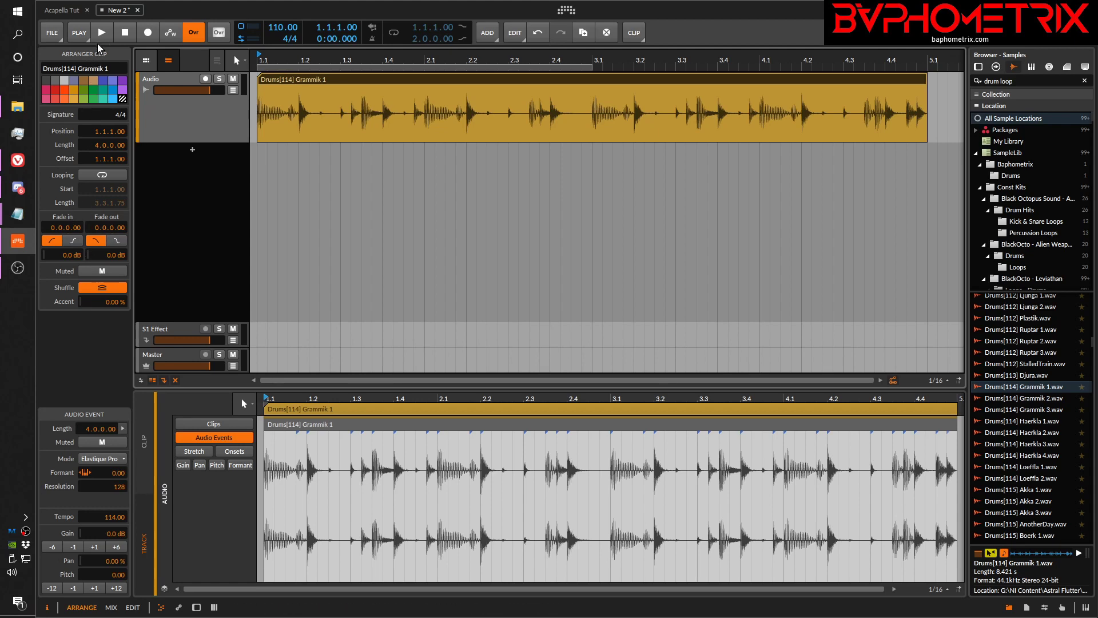
Step: Show the clip launcher beside the arranger and slide the audio content of the Scene 1 drum clip earlier
{"action": "left_click", "coordinate": [147, 61]}
{"action": "left_click", "coordinate": [285, 78]}
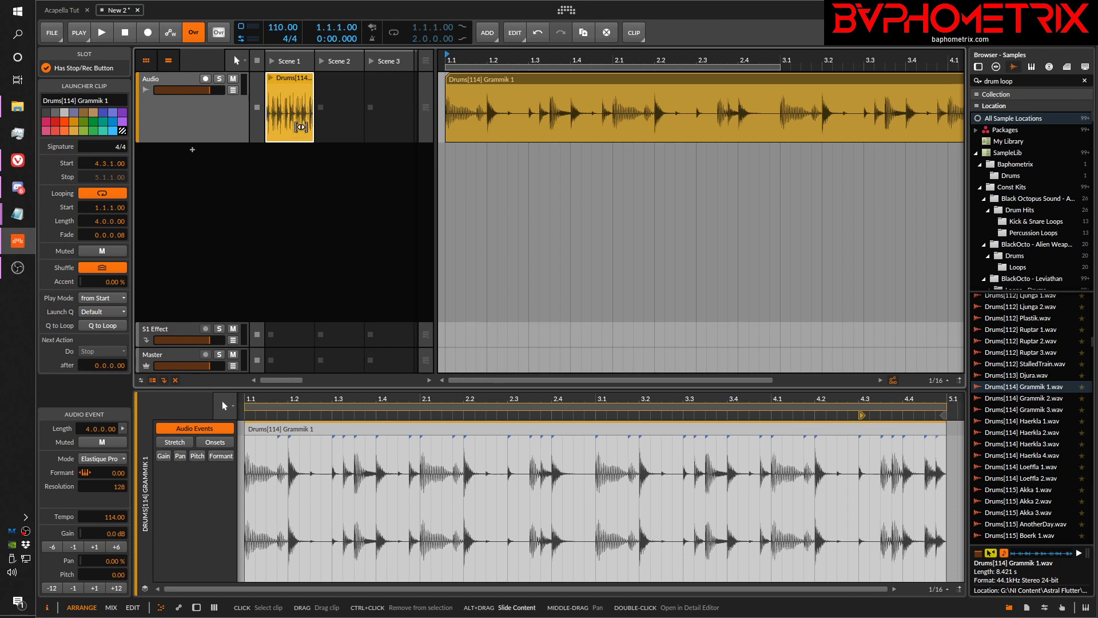
{"action": "mouse_move", "coordinate": [301, 126]}
{"action": "left_mouse_down"}
{"action": "mouse_move", "coordinate": [283, 129]}
{"action": "mouse_move", "coordinate": [295, 135]}
{"action": "mouse_move", "coordinate": [295, 124]}
{"action": "left_mouse_up"}
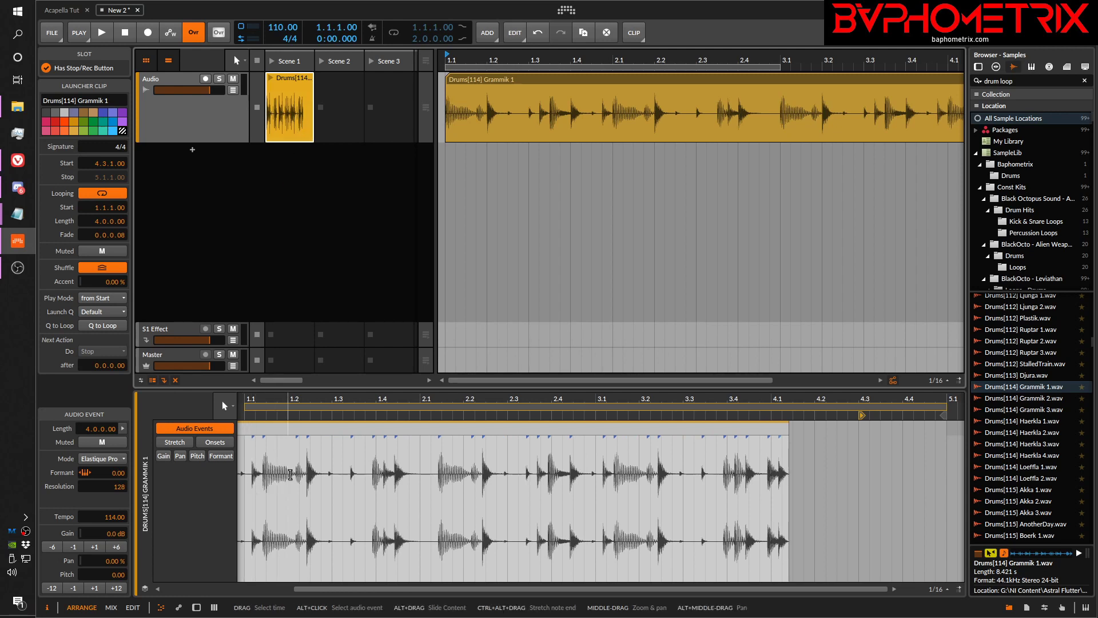
Step: Move the launcher clip's audio event to start at -1.4.4.71, so the loop start cuts into the first drum hit
{"action": "left_click", "coordinate": [295, 494], "text": "alt"}
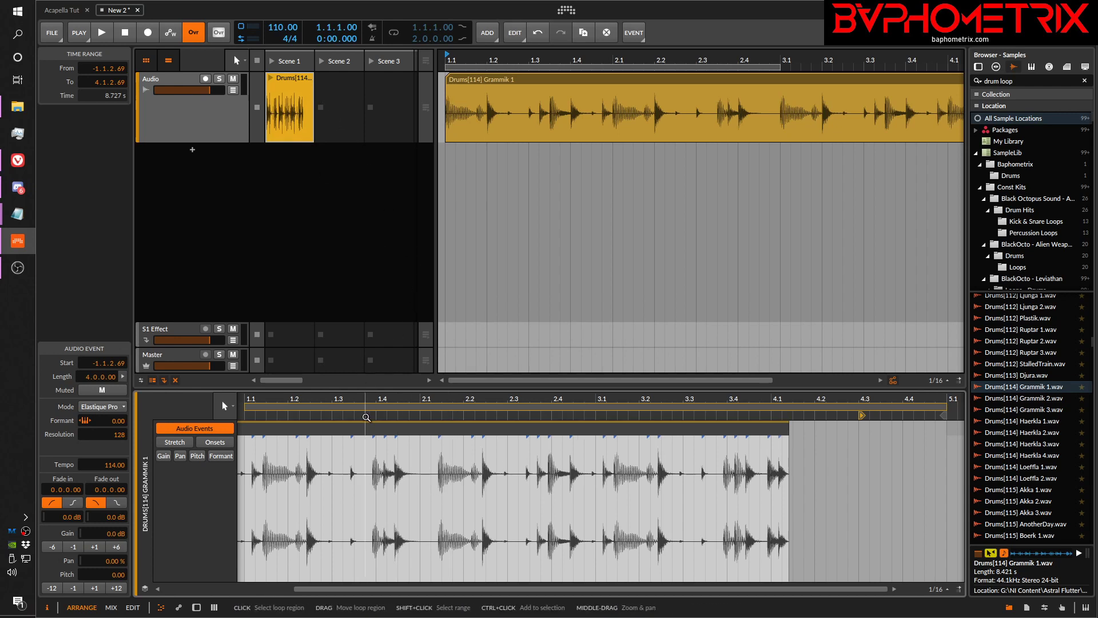
{"action": "left_click_drag", "start_coordinate": [319, 436], "coordinate": [474, 445]}
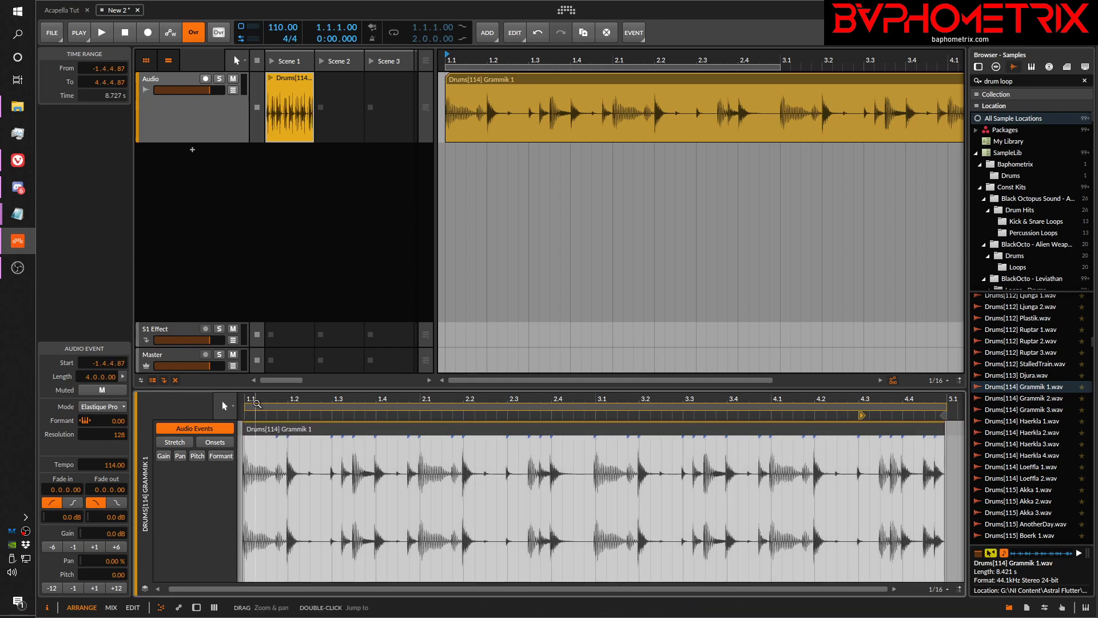
{"action": "left_click_drag", "start_coordinate": [246, 404], "coordinate": [323, 452]}
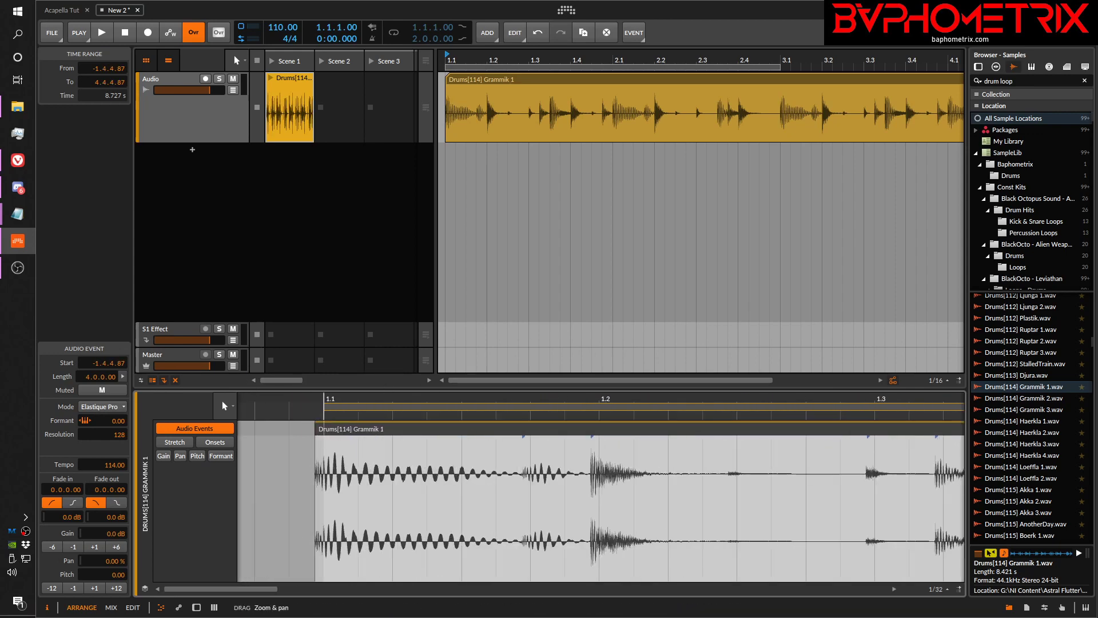
{"action": "left_click_drag", "start_coordinate": [325, 403], "coordinate": [357, 403]}
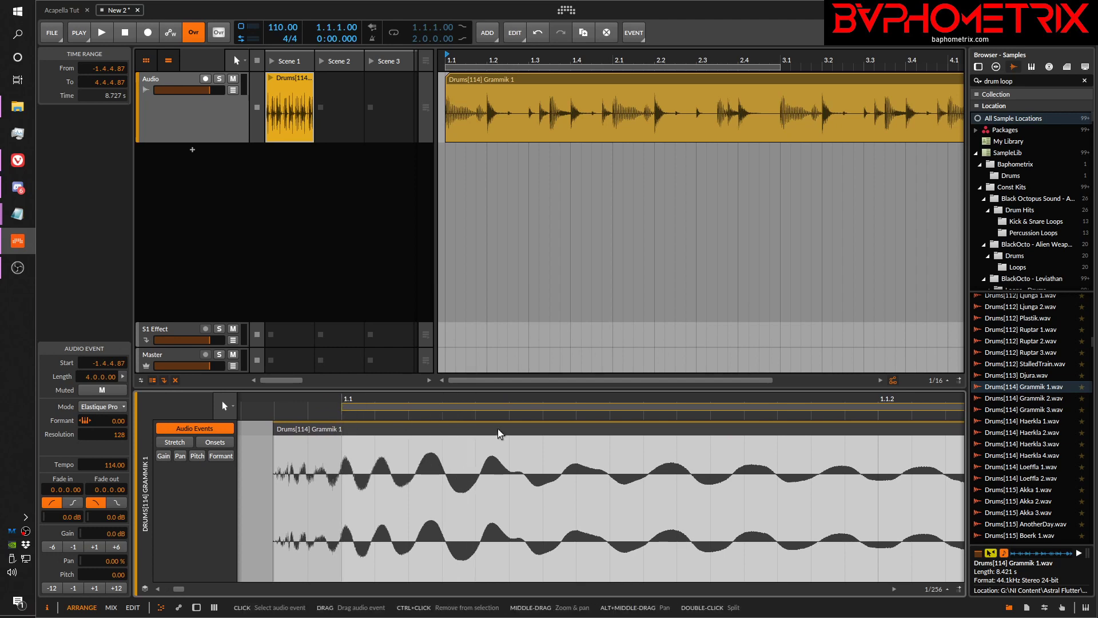
{"action": "left_click_drag", "start_coordinate": [497, 433], "coordinate": [412, 436]}
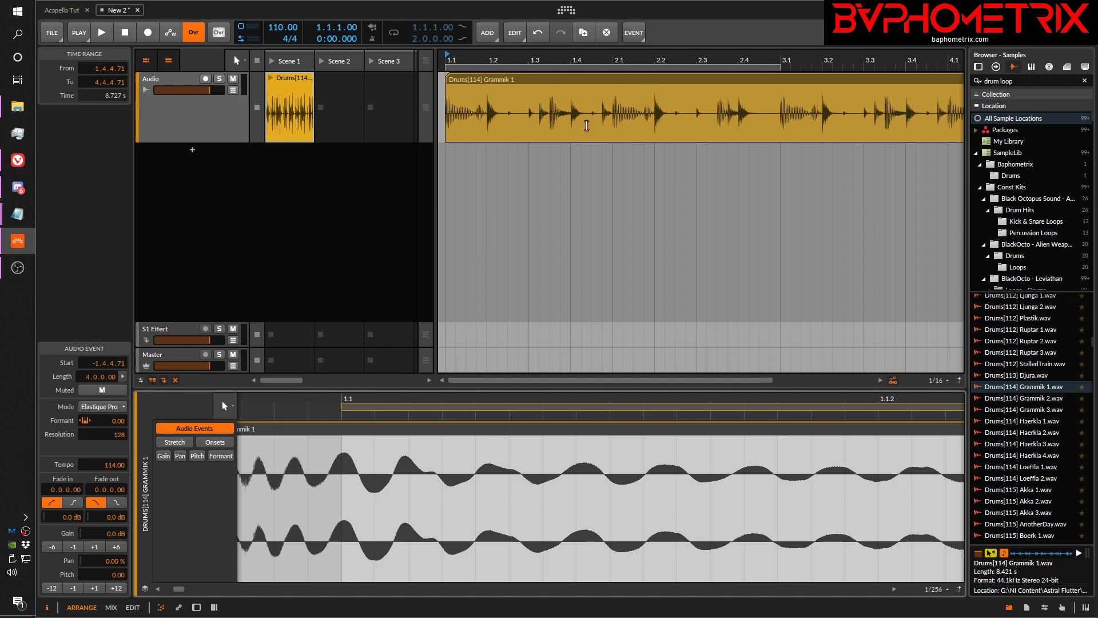
Step: Nudge the launcher clip's audio event slightly earlier to start at -1.4.4.70
{"action": "left_click_drag", "start_coordinate": [350, 399], "coordinate": [309, 399]}
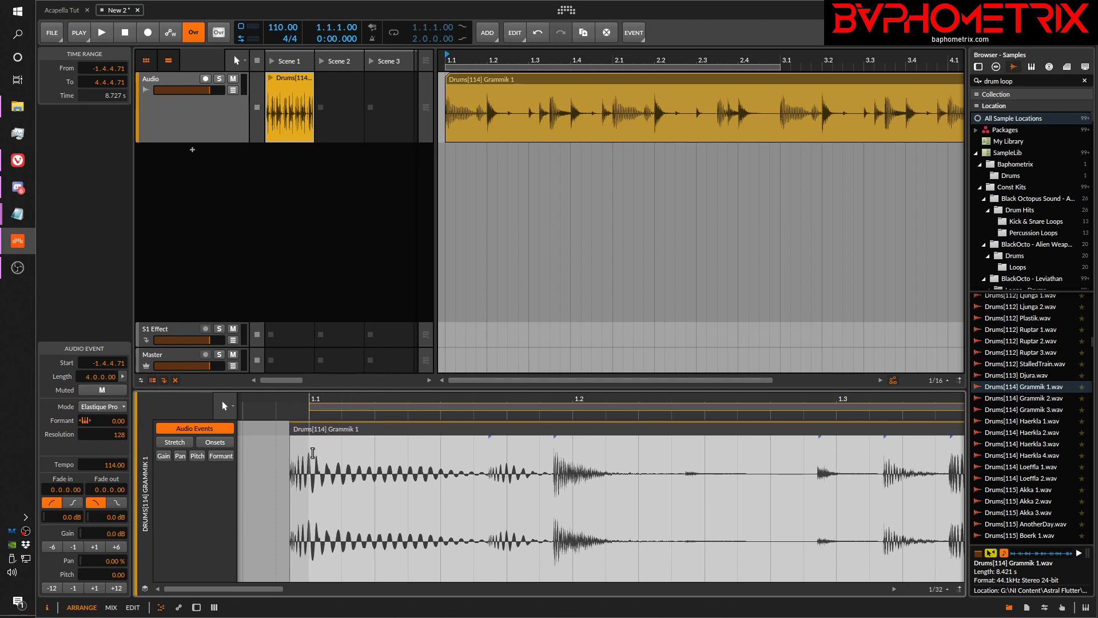
{"action": "left_click_drag", "start_coordinate": [313, 399], "coordinate": [363, 449]}
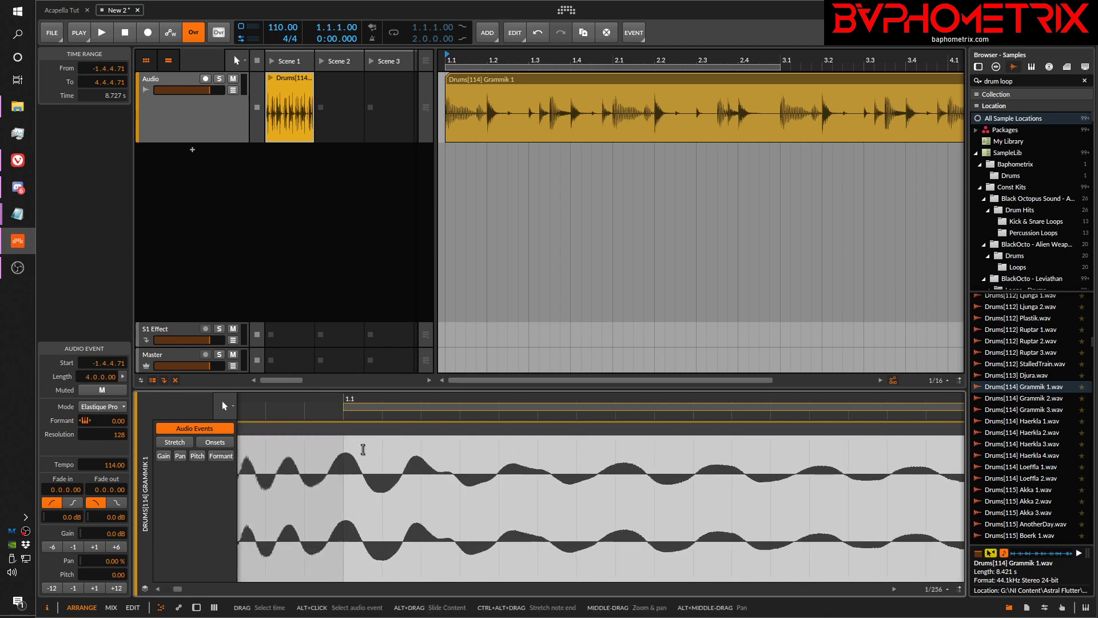
{"action": "left_click_drag", "start_coordinate": [406, 397], "coordinate": [395, 352]}
{"action": "mouse_move", "coordinate": [314, 398]}
{"action": "left_mouse_down"}
{"action": "mouse_move", "coordinate": [318, 386]}
{"action": "mouse_move", "coordinate": [310, 404]}
{"action": "left_mouse_up"}
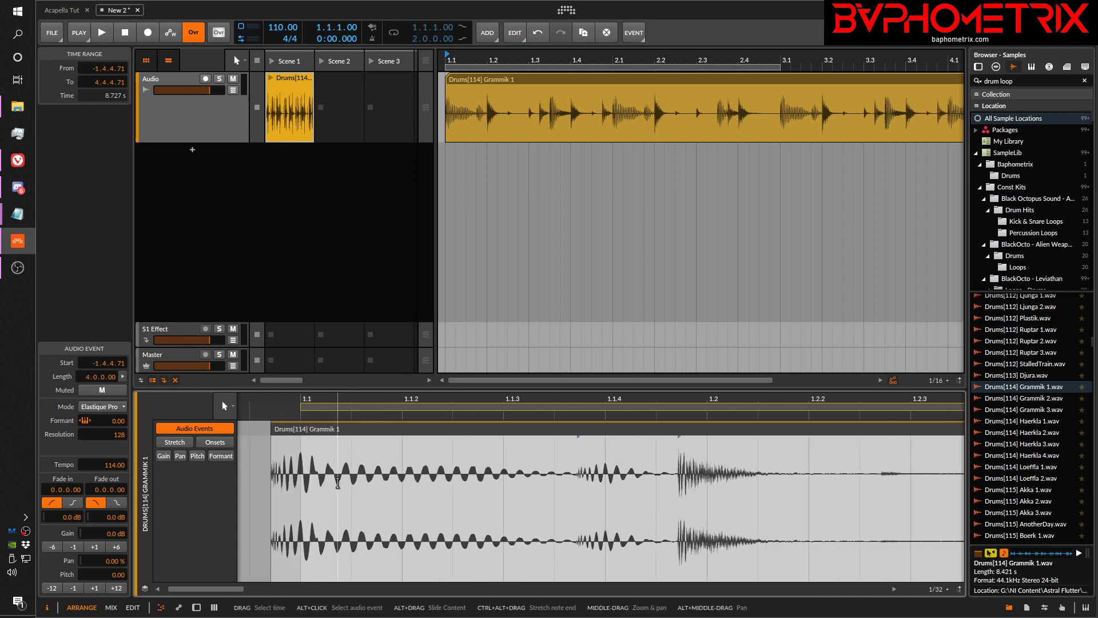
{"action": "mouse_move", "coordinate": [376, 435]}
{"action": "left_mouse_down"}
{"action": "mouse_move", "coordinate": [479, 440]}
{"action": "mouse_move", "coordinate": [360, 443]}
{"action": "left_mouse_up"}
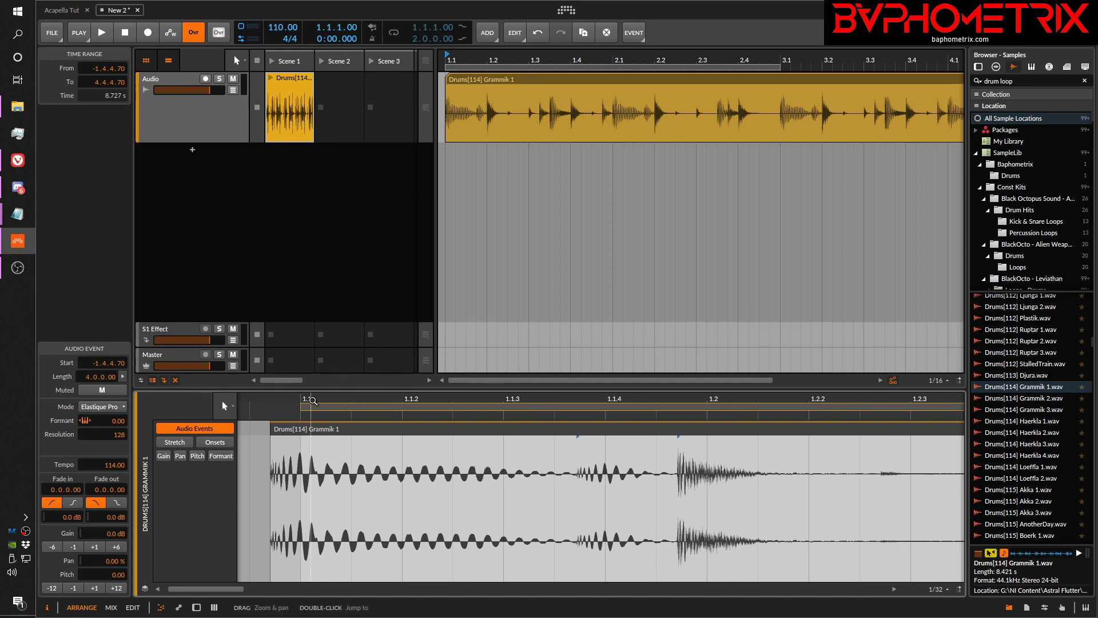
Step: Move the launcher clip's play start to 1.1.1.00 and trim the audio event's start to the same position
{"action": "left_click_drag", "start_coordinate": [310, 399], "coordinate": [318, 323]}
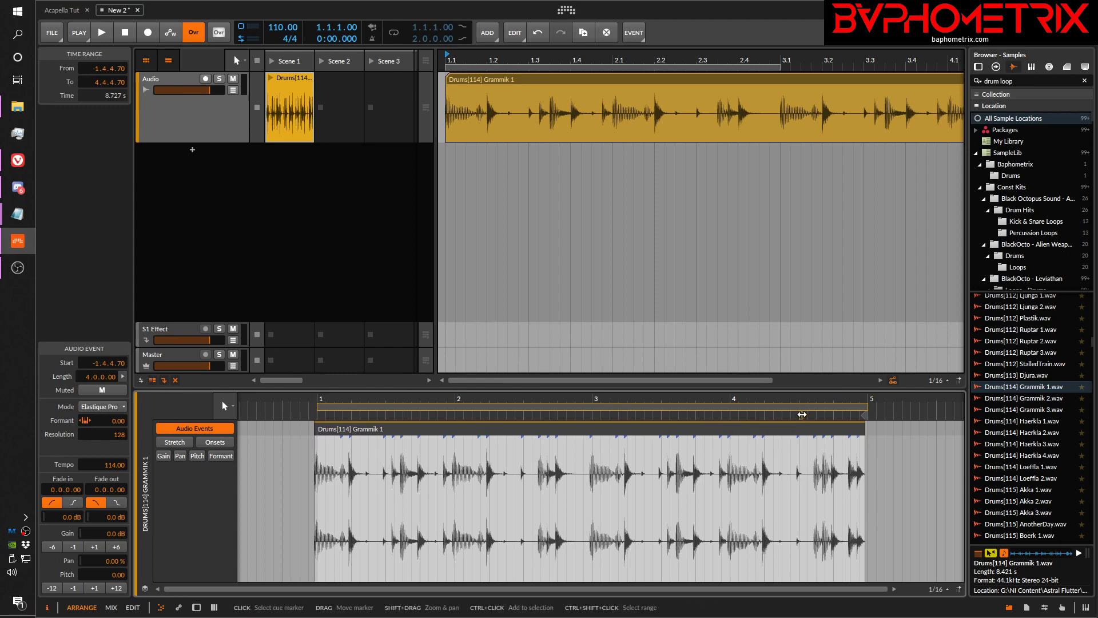
{"action": "left_click_drag", "start_coordinate": [802, 415], "coordinate": [561, 406]}
{"action": "mouse_move", "coordinate": [323, 422]}
{"action": "left_mouse_down"}
{"action": "mouse_move", "coordinate": [339, 409]}
{"action": "mouse_move", "coordinate": [400, 475]}
{"action": "mouse_move", "coordinate": [366, 495]}
{"action": "mouse_move", "coordinate": [365, 513]}
{"action": "left_mouse_up"}
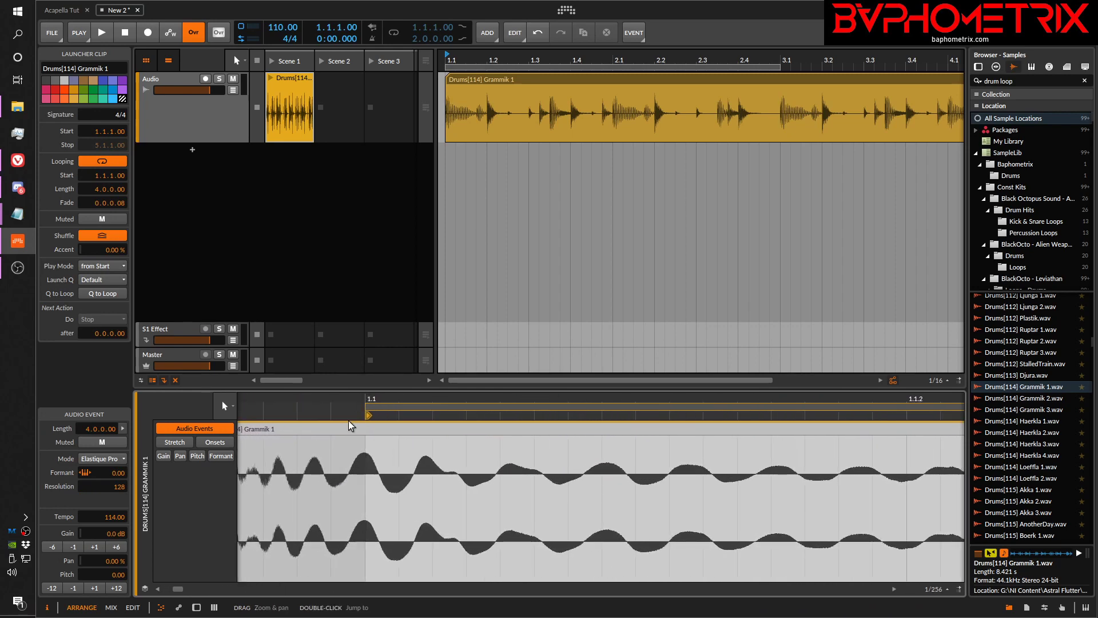
{"action": "left_click_drag", "start_coordinate": [353, 408], "coordinate": [353, 393]}
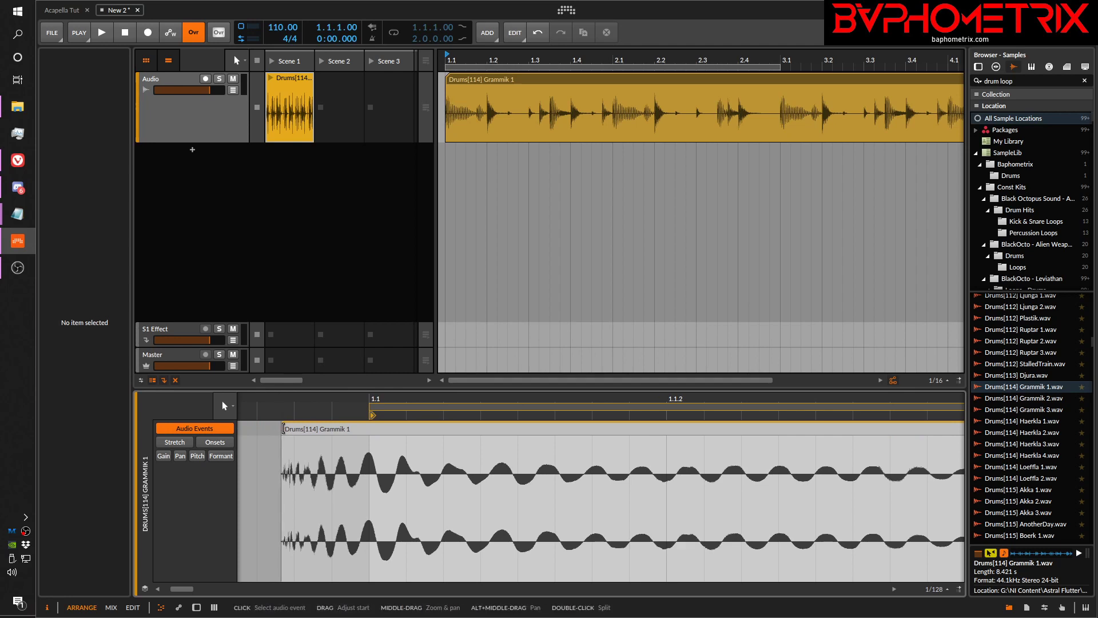
{"action": "left_click_drag", "start_coordinate": [282, 429], "coordinate": [360, 463]}
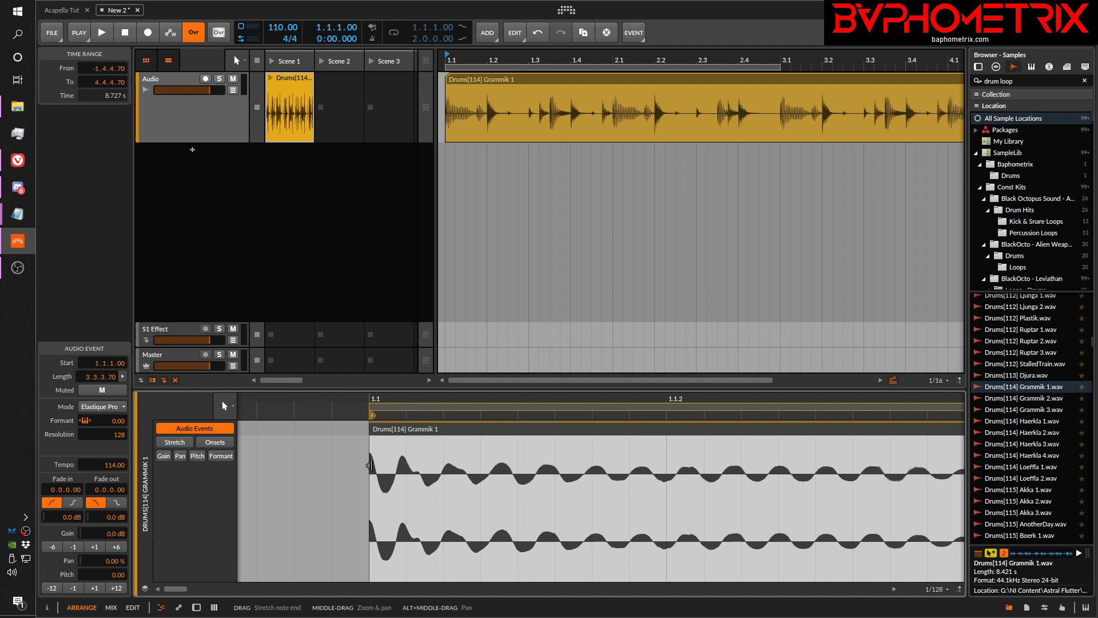
Step: Add a 0.0.0.03 fade-in to the launcher clip's audio event and bend its curve to +2.7 dB
{"action": "left_click_drag", "start_coordinate": [377, 399], "coordinate": [376, 426]}
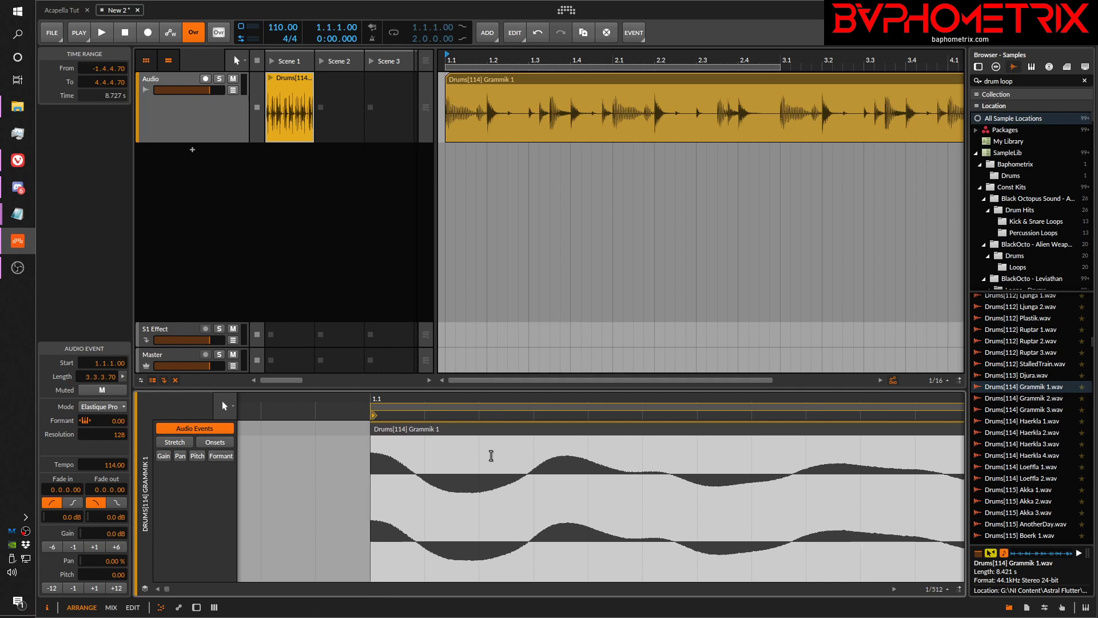
{"action": "left_click", "coordinate": [440, 425]}
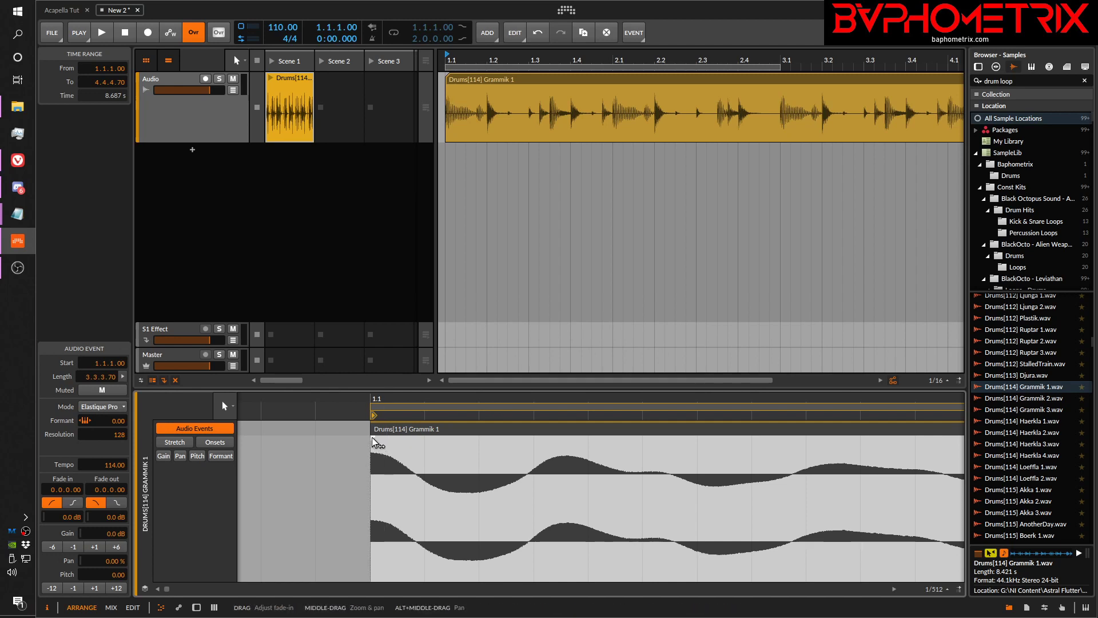
{"action": "left_click_drag", "start_coordinate": [371, 437], "coordinate": [432, 440]}
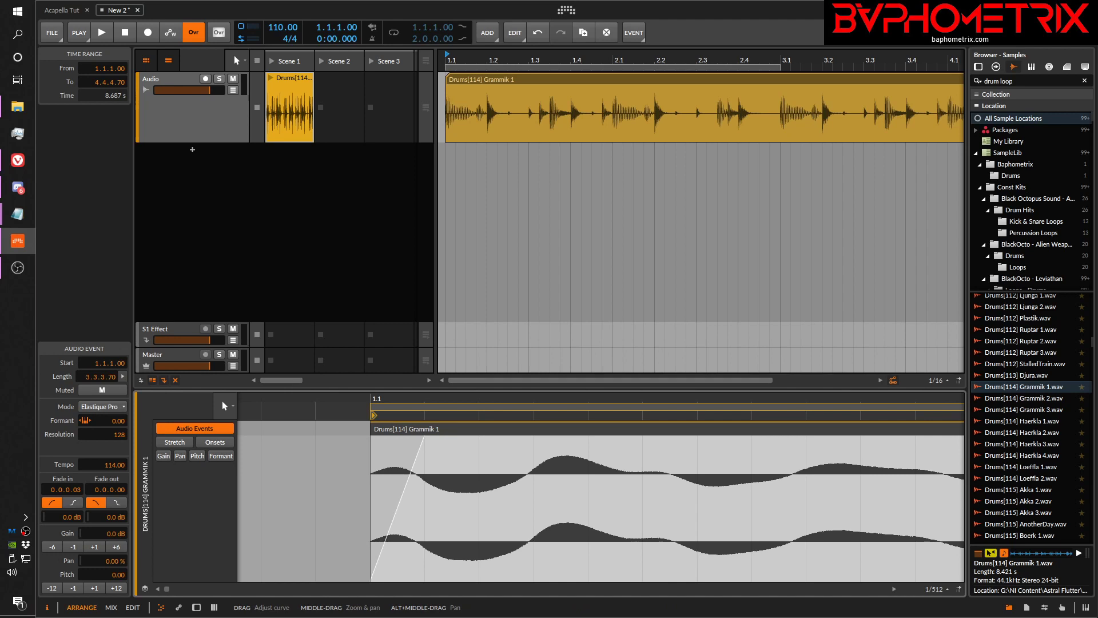
{"action": "mouse_move", "coordinate": [398, 506]}
{"action": "left_mouse_down"}
{"action": "mouse_move", "coordinate": [395, 471]}
{"action": "mouse_move", "coordinate": [400, 544]}
{"action": "mouse_move", "coordinate": [396, 478]}
{"action": "mouse_move", "coordinate": [398, 492]}
{"action": "left_mouse_up"}
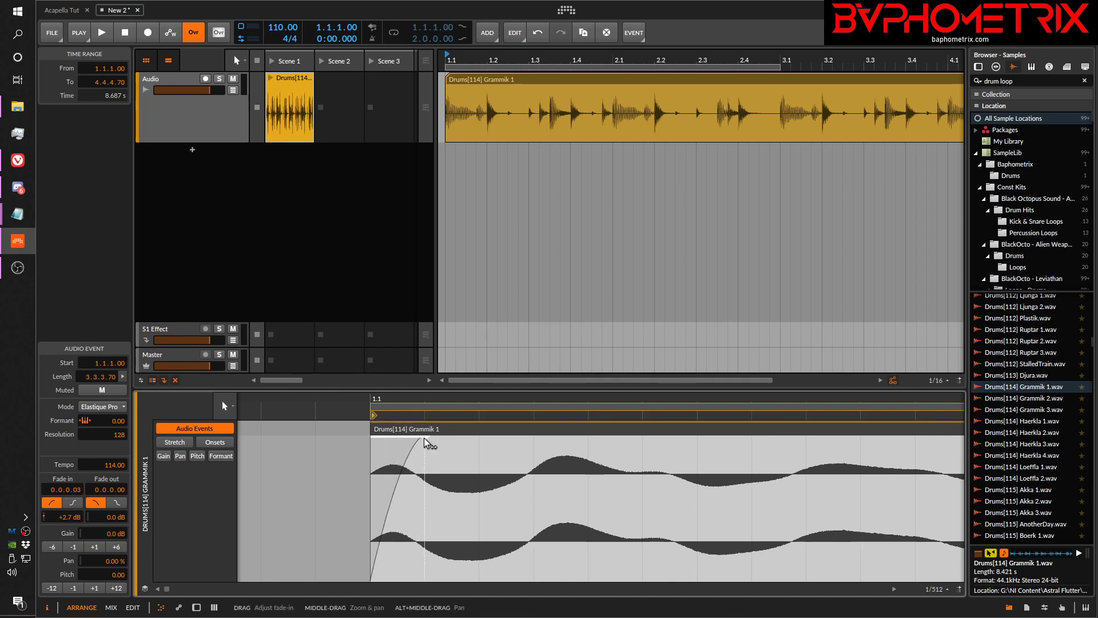
Step: Reset the launcher audio event's fades and apply Auto-Fade to it
{"action": "right_click", "coordinate": [436, 426]}
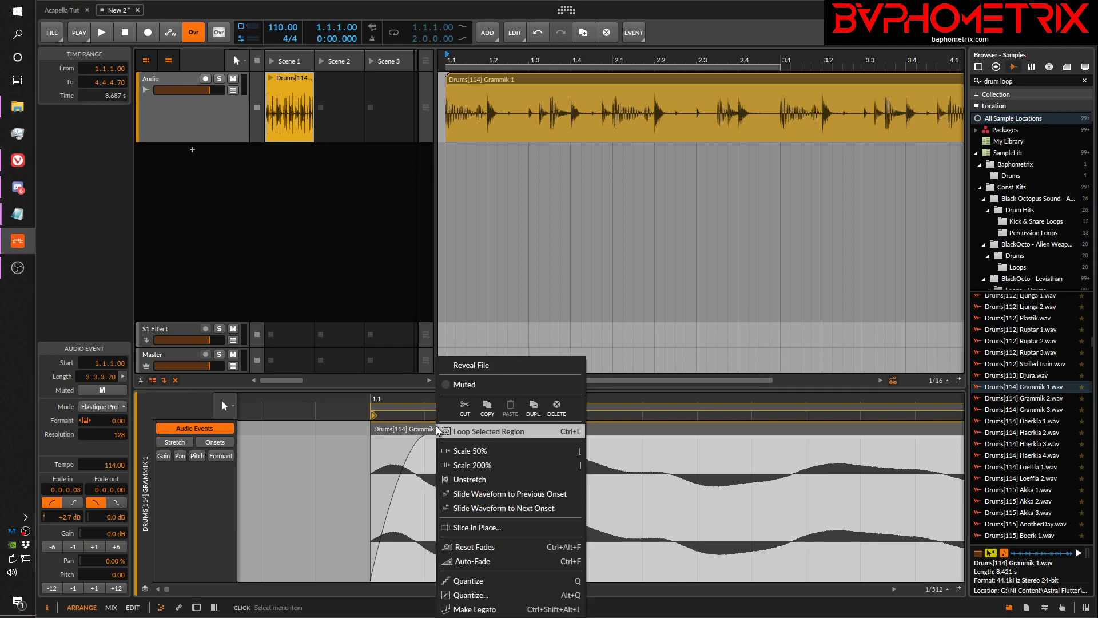
{"action": "left_click", "coordinate": [477, 476]}
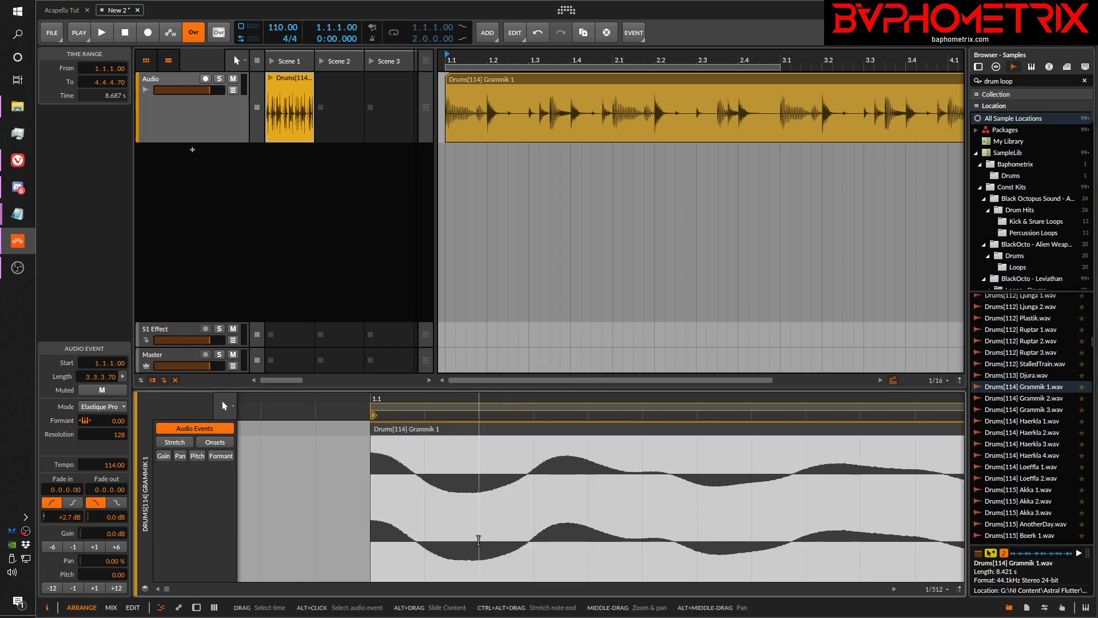
{"action": "right_click", "coordinate": [423, 430]}
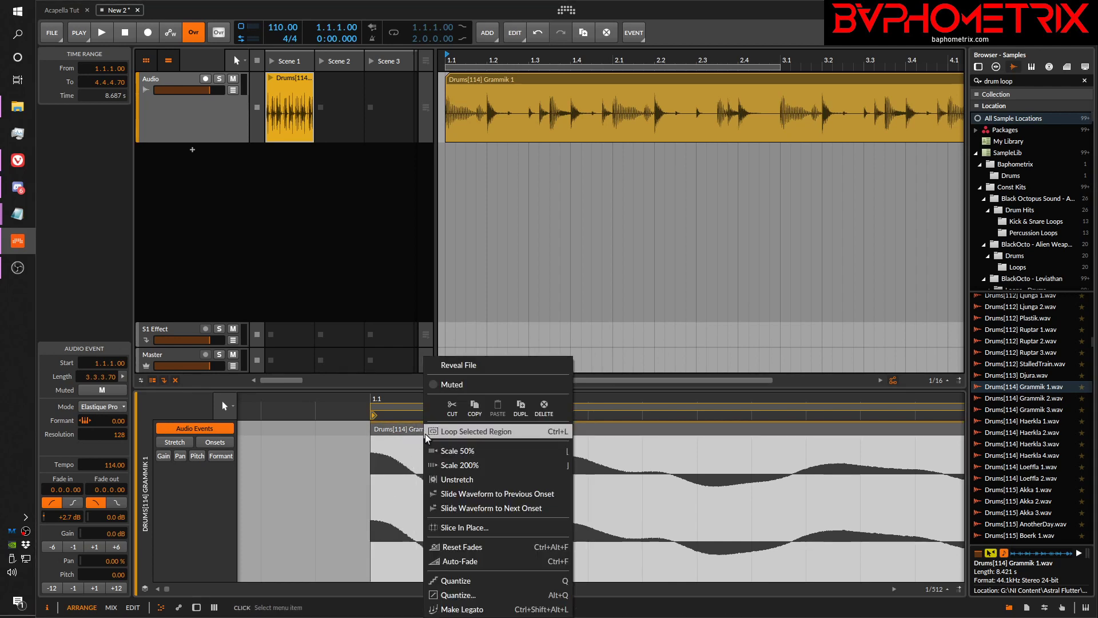
{"action": "left_click", "coordinate": [460, 556]}
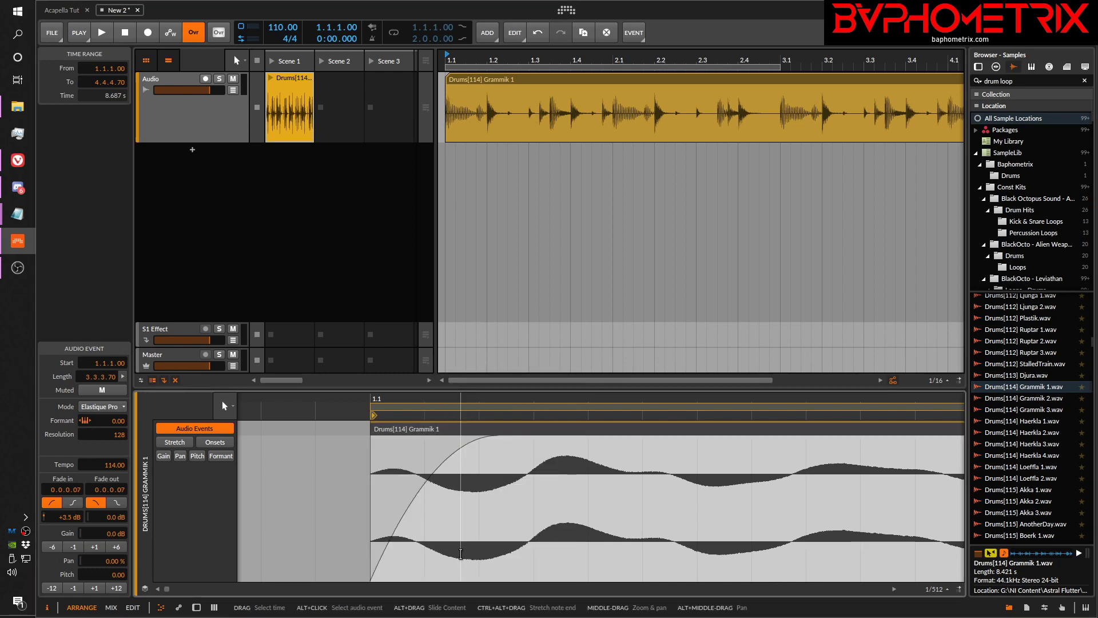
Step: Reset the fades again and extend the audio event's start back to -1.4.4.94, ahead of the loop start
{"action": "right_click", "coordinate": [466, 430]}
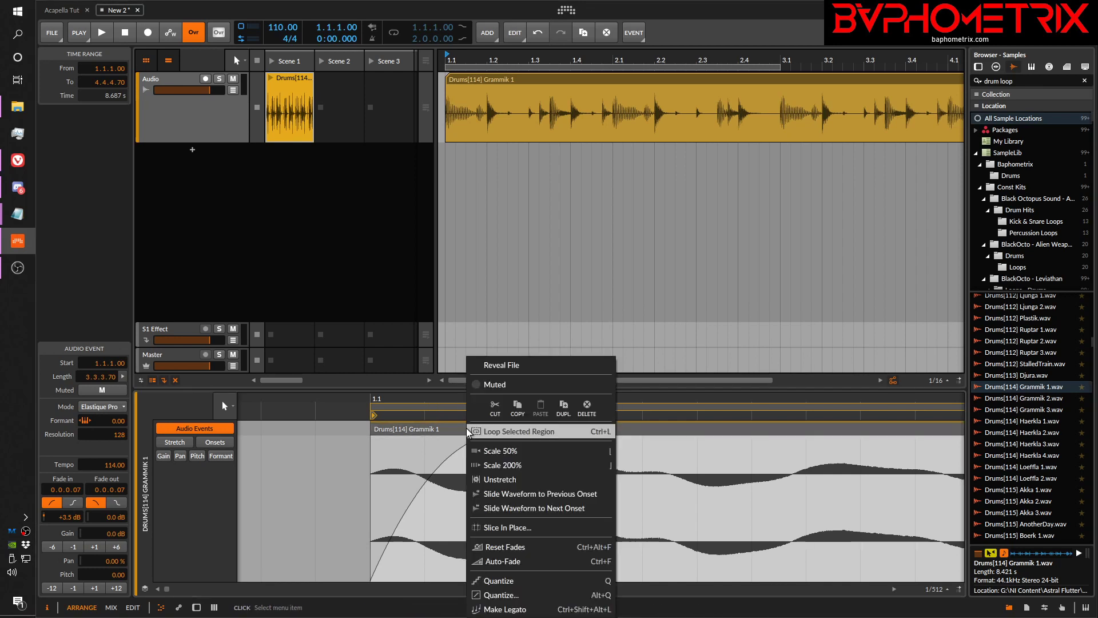
{"action": "left_click", "coordinate": [513, 547]}
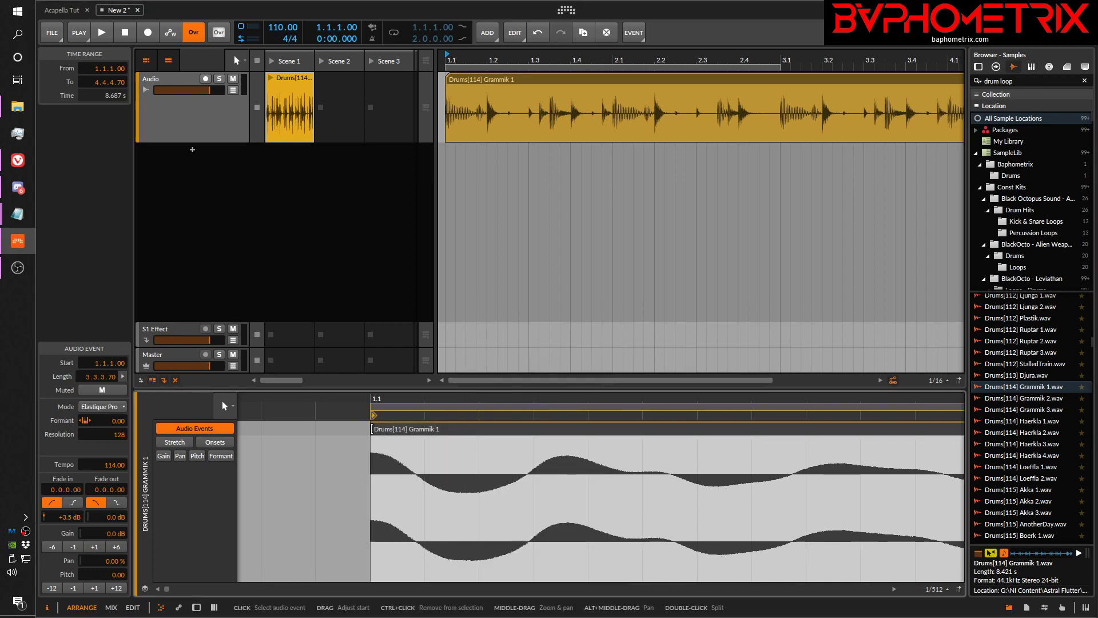
{"action": "left_click_drag", "start_coordinate": [371, 428], "coordinate": [271, 429]}
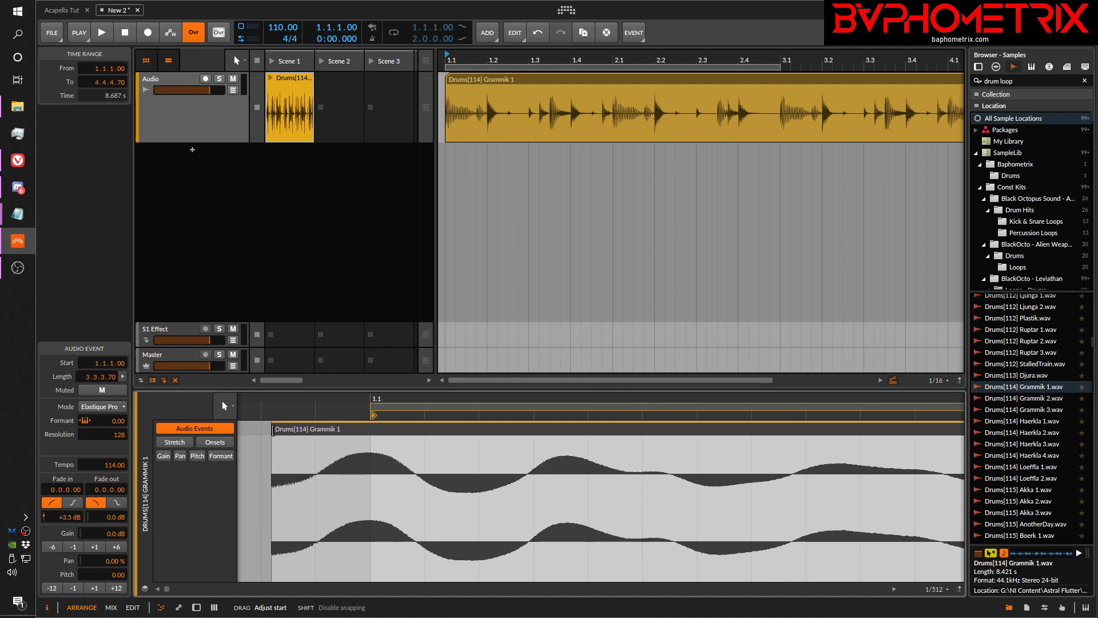
Step: Auto-fade the extended audio event and trim its start to 1.1.1.00, at the loop start
{"action": "right_click", "coordinate": [374, 426]}
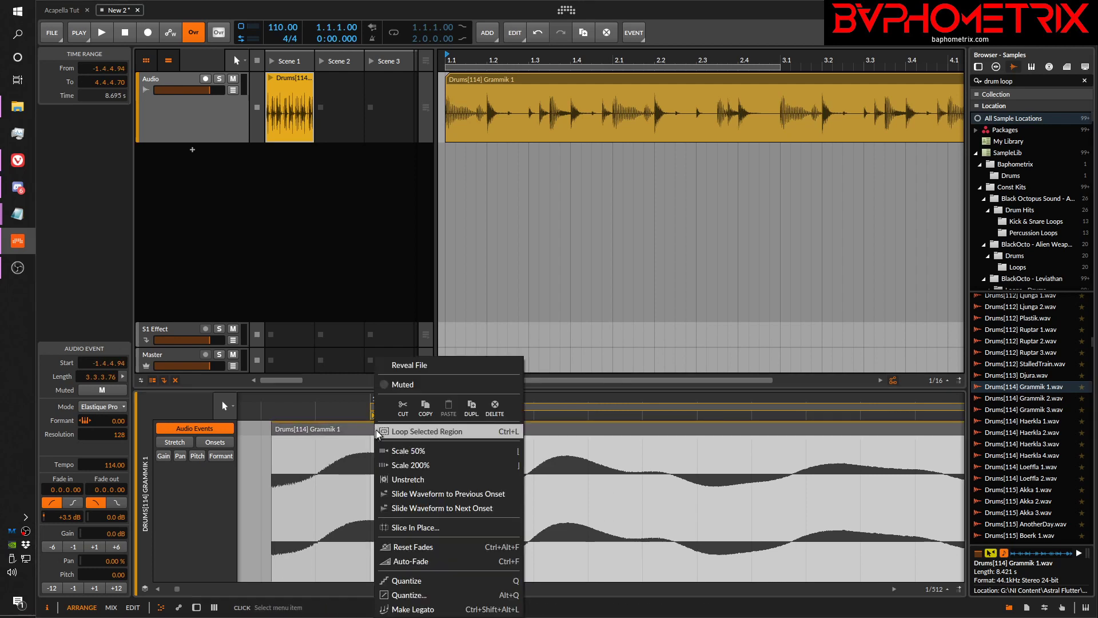
{"action": "left_click", "coordinate": [417, 562]}
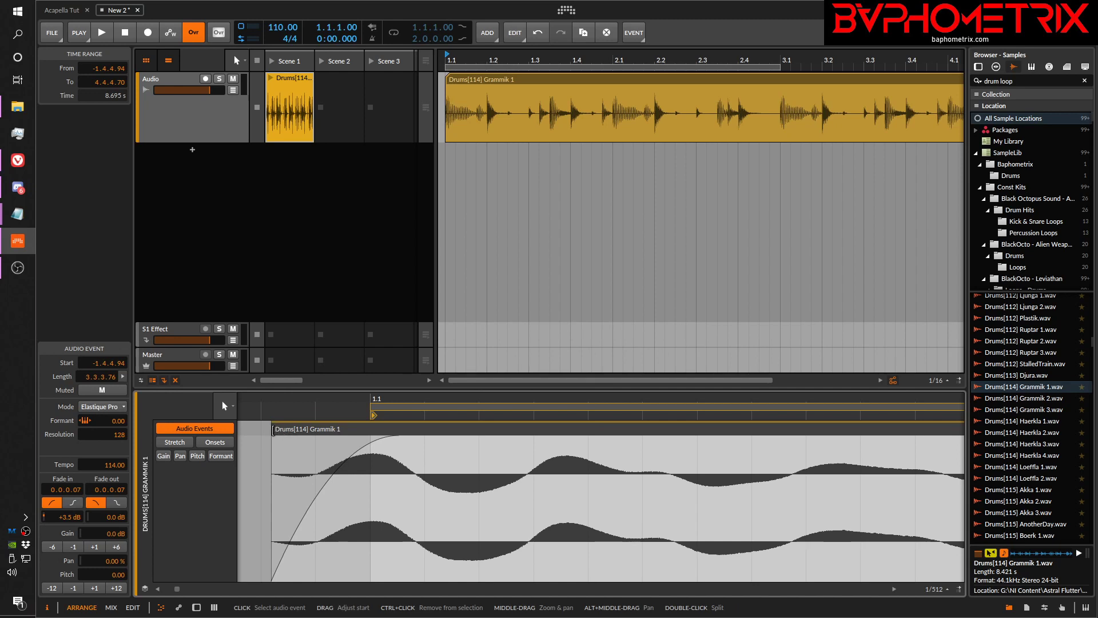
{"action": "left_click_drag", "start_coordinate": [272, 429], "coordinate": [369, 438]}
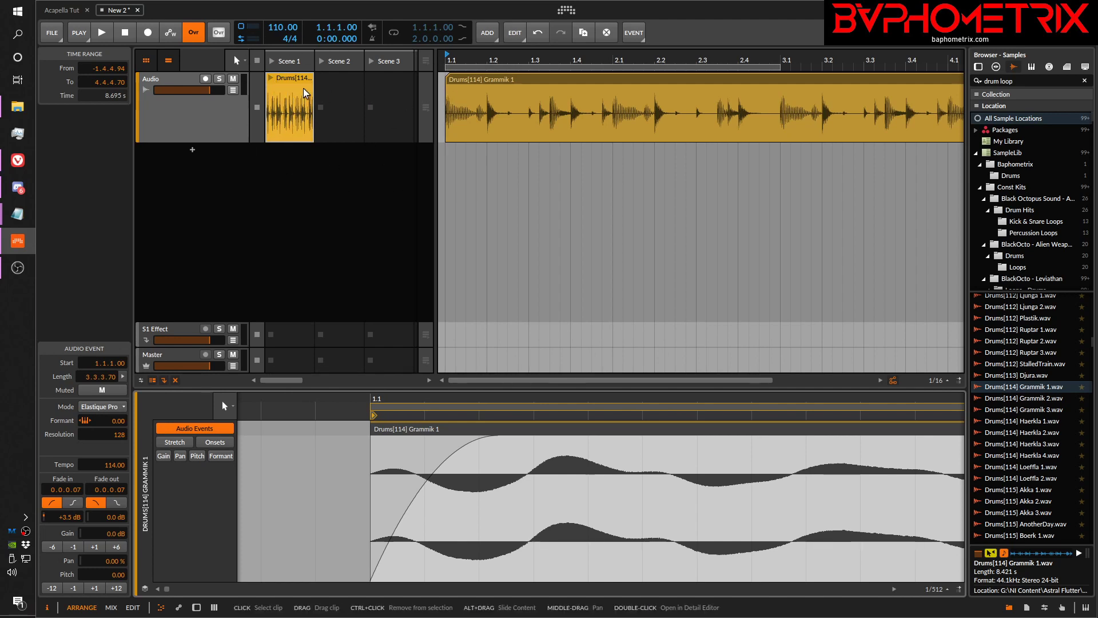
Step: Set the loop fade time of the Scene 1 drum launcher clip to 0.2.0.00
{"action": "left_click", "coordinate": [289, 76]}
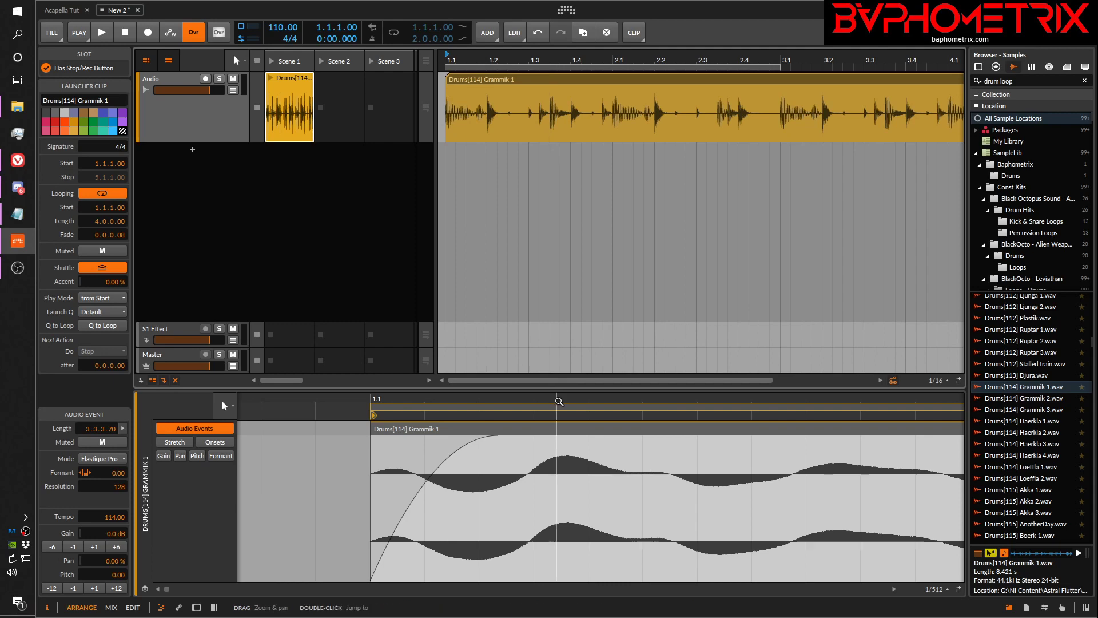
{"action": "left_click_drag", "start_coordinate": [559, 401], "coordinate": [539, 336]}
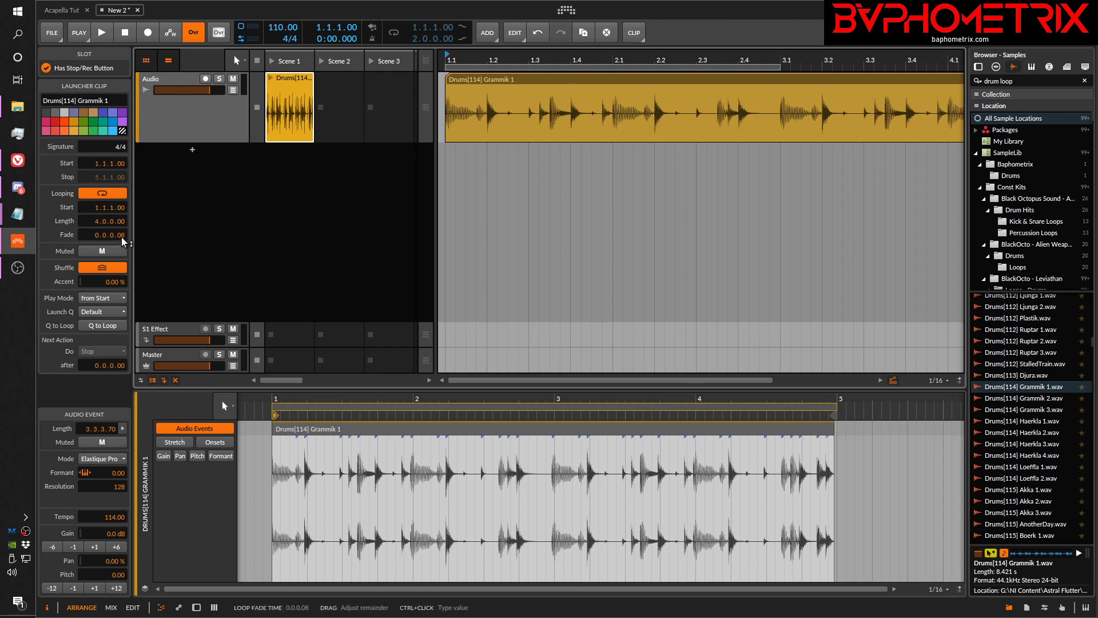
{"action": "left_click_drag", "start_coordinate": [121, 236], "coordinate": [121, 232]}
{"action": "left_click_drag", "start_coordinate": [112, 234], "coordinate": [112, 228]}
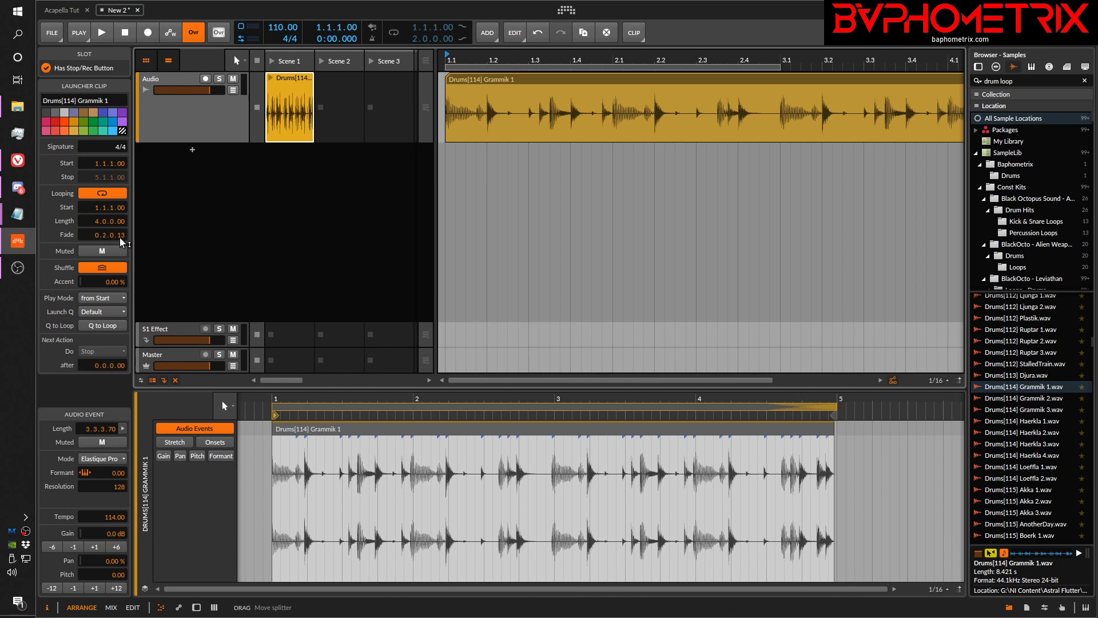
{"action": "left_click_drag", "start_coordinate": [119, 235], "coordinate": [106, 230]}
{"action": "left_click_drag", "start_coordinate": [105, 230], "coordinate": [106, 227]}
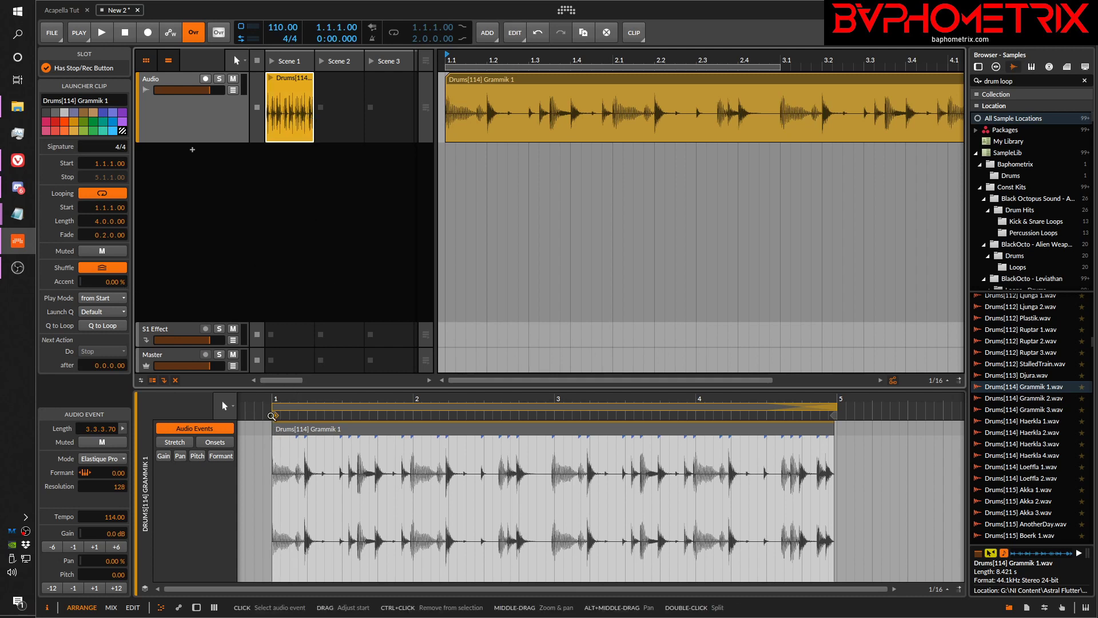
Step: Move the launcher clip's audio event later to start at 1.1.1.29, so its end meets the loop end
{"action": "left_click_drag", "start_coordinate": [273, 399], "coordinate": [377, 509]}
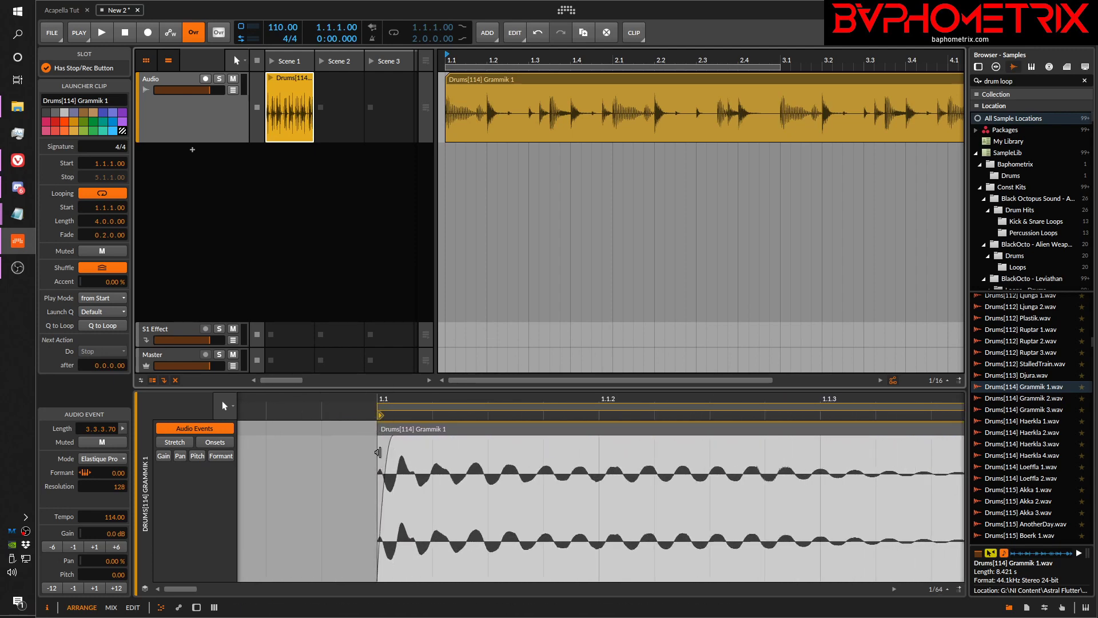
{"action": "left_click_drag", "start_coordinate": [431, 401], "coordinate": [284, 252]}
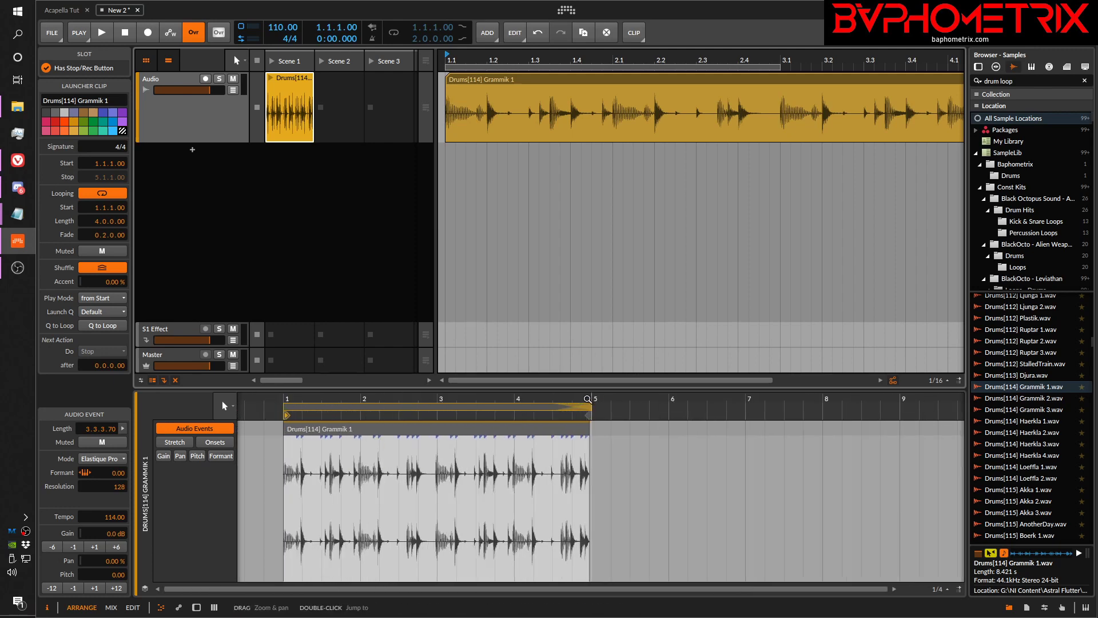
{"action": "left_click_drag", "start_coordinate": [587, 398], "coordinate": [590, 424]}
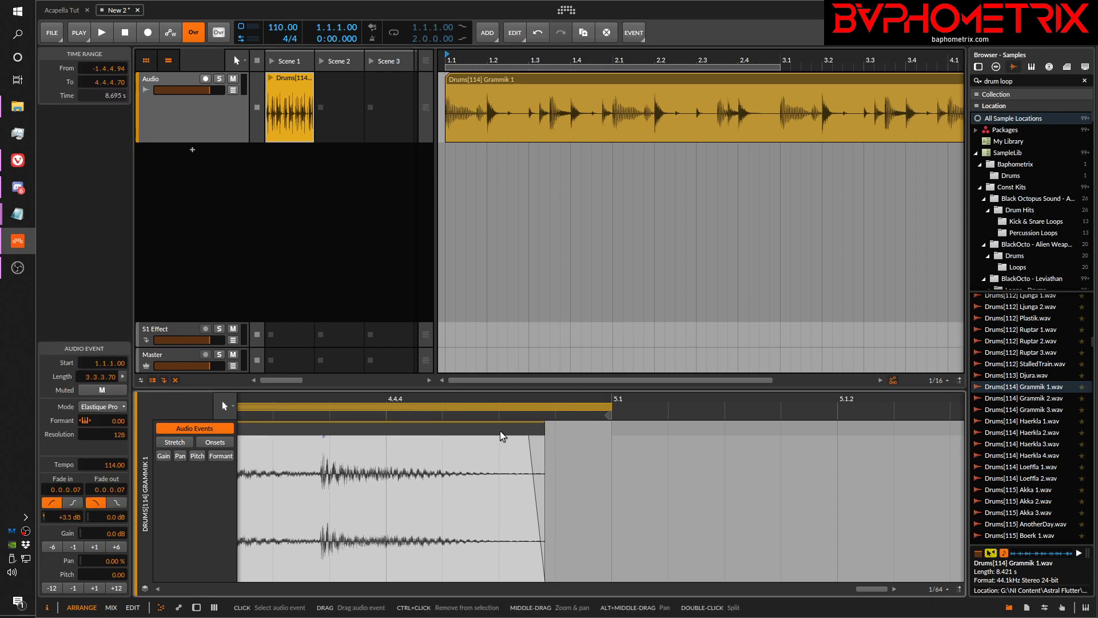
{"action": "left_click_drag", "start_coordinate": [505, 434], "coordinate": [566, 442]}
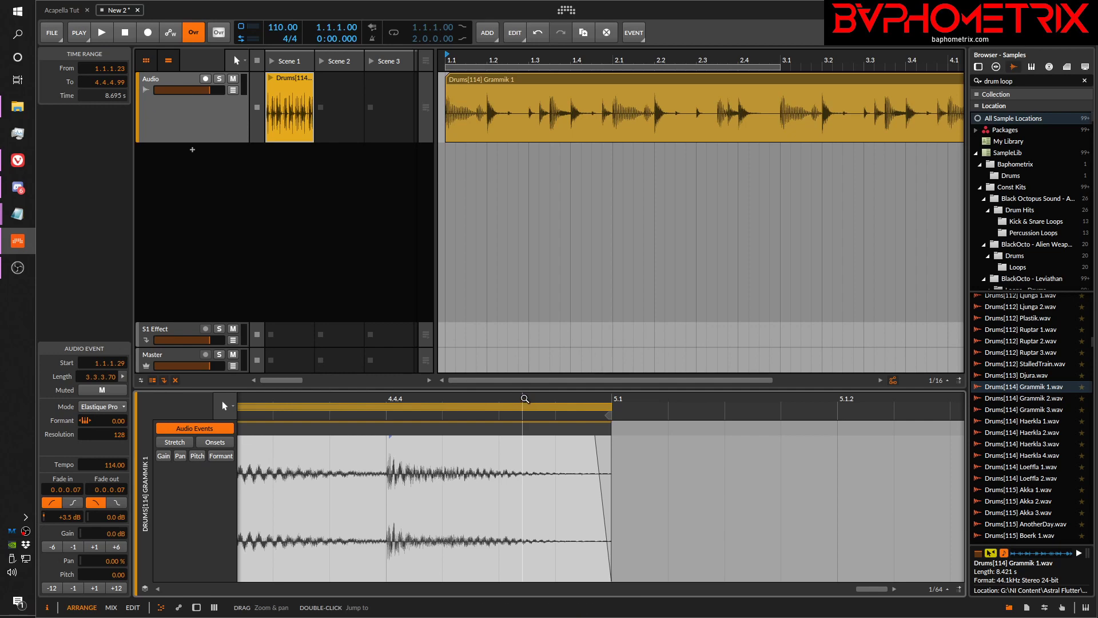
Step: Extend the audio event's start back to 1.1.1.00 so it fills the gap after the loop start
{"action": "left_click_drag", "start_coordinate": [521, 399], "coordinate": [921, 306]}
{"action": "left_click_drag", "start_coordinate": [348, 400], "coordinate": [348, 516]}
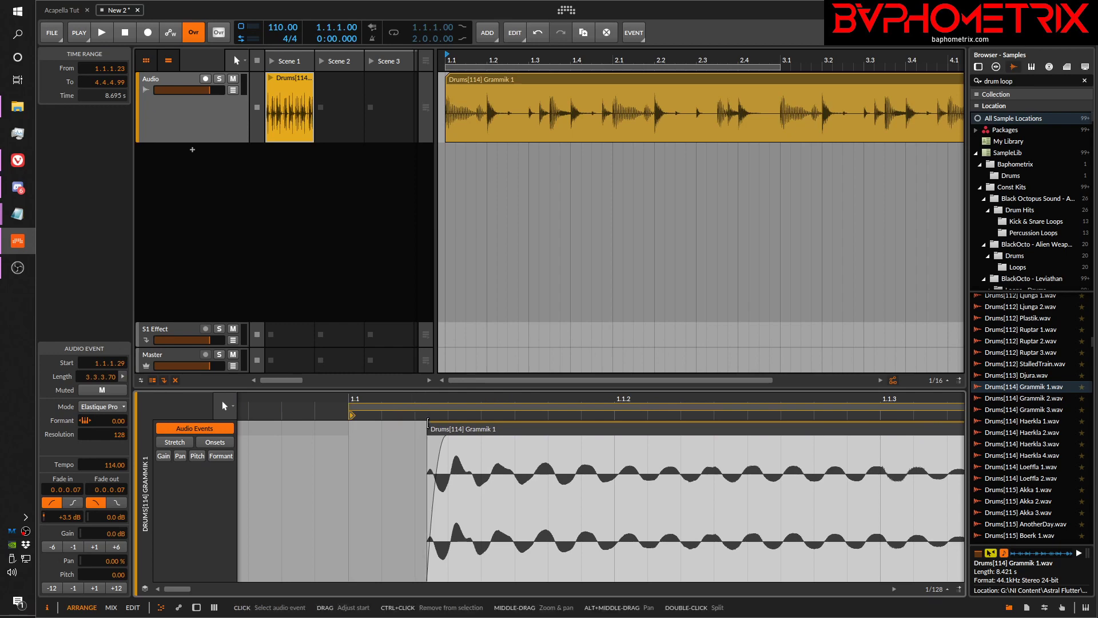
{"action": "left_click_drag", "start_coordinate": [426, 428], "coordinate": [349, 428]}
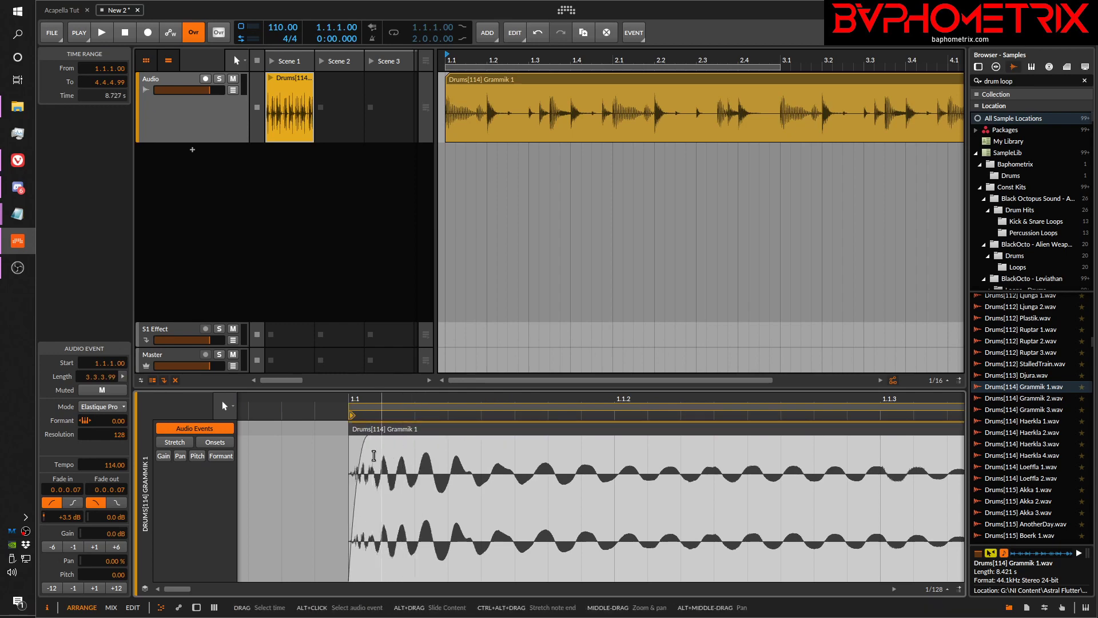
Step: Lengthen the launcher audio event's fade-in to 0.1.2.00 and its fade-out to 0.1.3.99
{"action": "left_click_drag", "start_coordinate": [407, 398], "coordinate": [295, 286]}
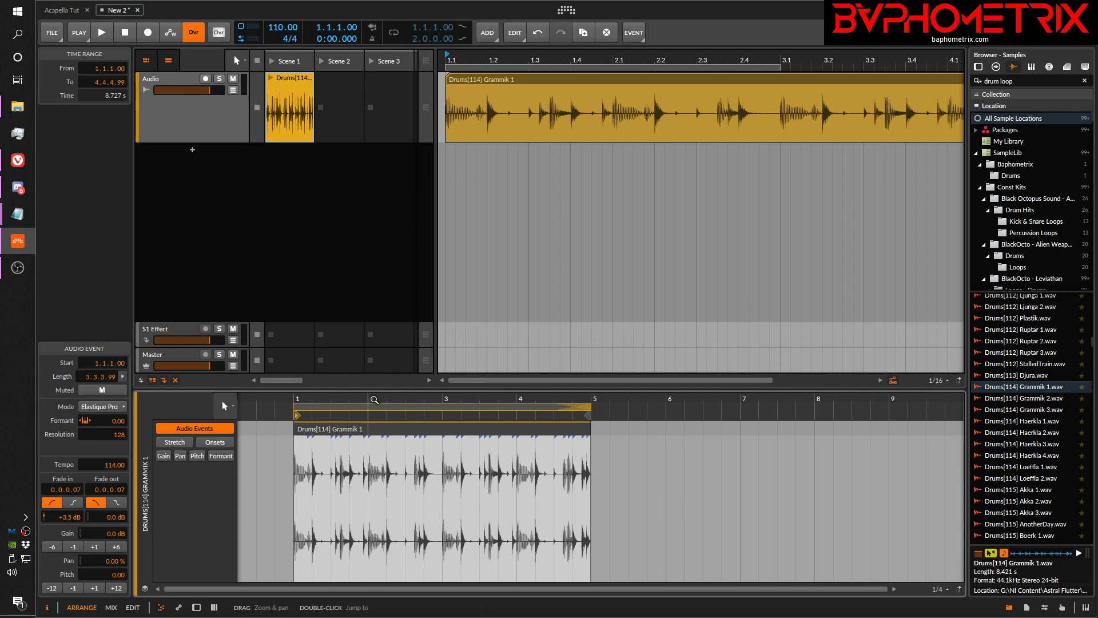
{"action": "left_click_drag", "start_coordinate": [372, 407], "coordinate": [372, 452]}
{"action": "left_click_drag", "start_coordinate": [492, 426], "coordinate": [531, 402]}
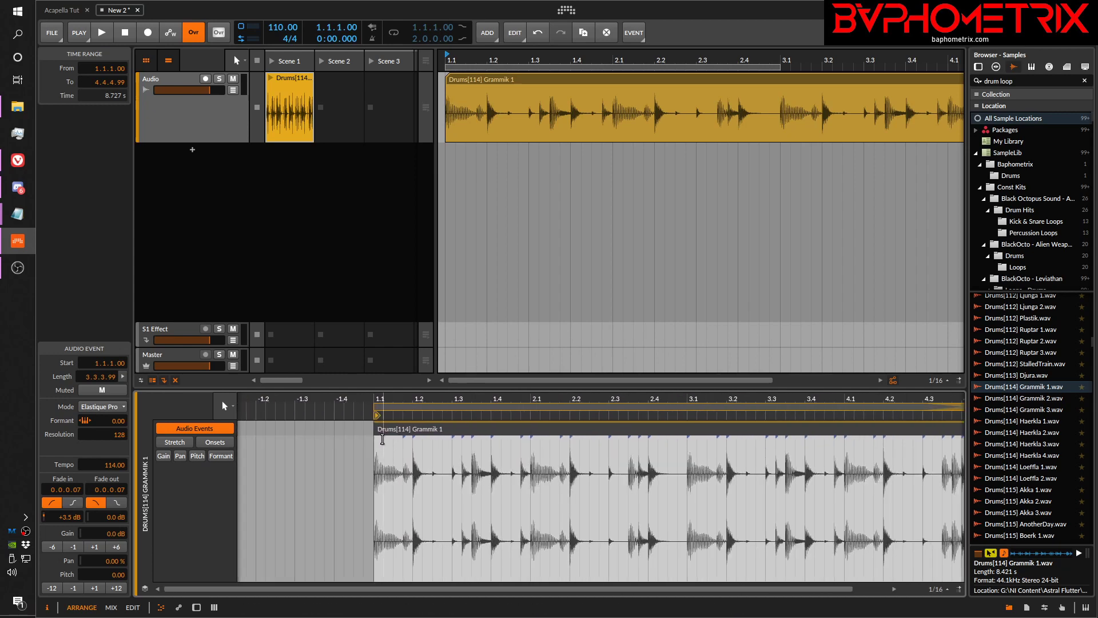
{"action": "mouse_move", "coordinate": [381, 441]}
{"action": "left_mouse_down"}
{"action": "mouse_move", "coordinate": [464, 441]}
{"action": "mouse_move", "coordinate": [422, 450]}
{"action": "mouse_move", "coordinate": [448, 450]}
{"action": "left_mouse_up"}
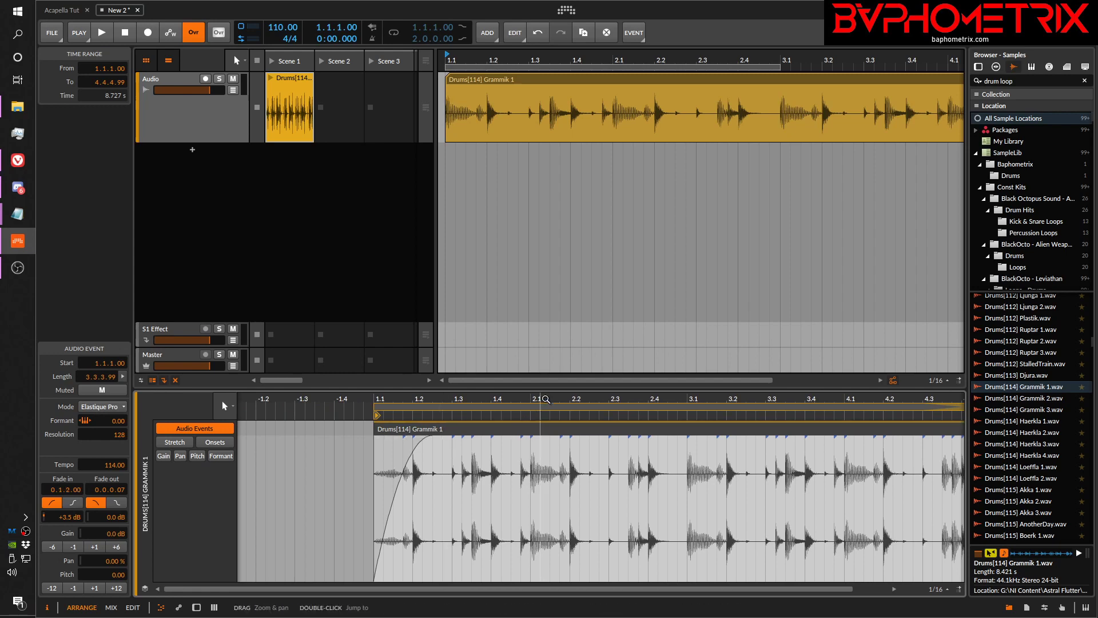
{"action": "left_click_drag", "start_coordinate": [539, 402], "coordinate": [334, 366]}
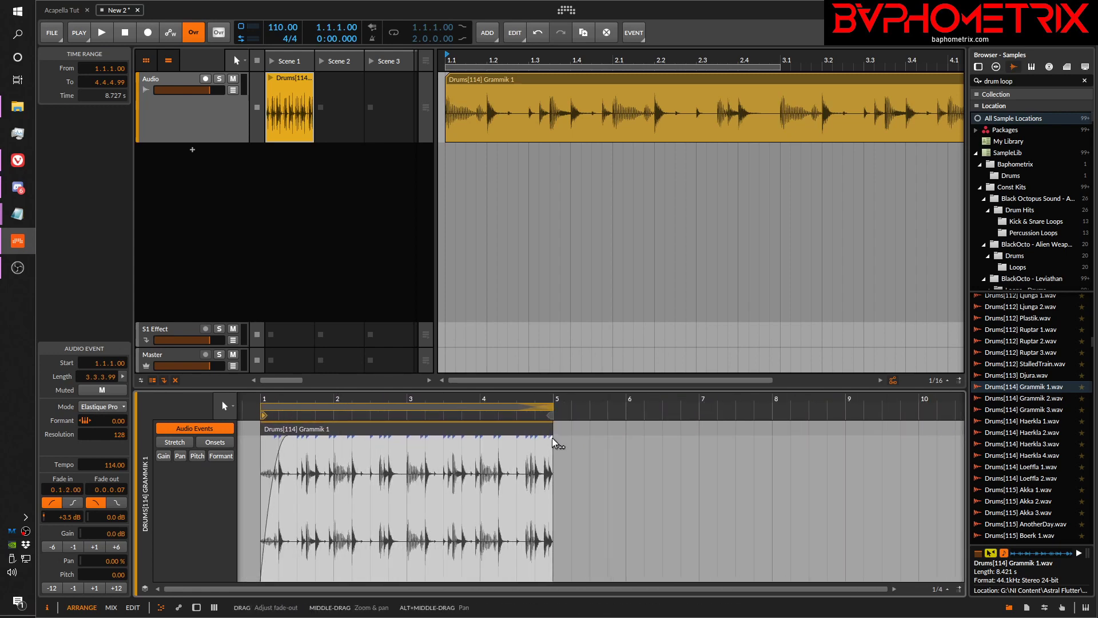
{"action": "left_click_drag", "start_coordinate": [551, 436], "coordinate": [511, 438]}
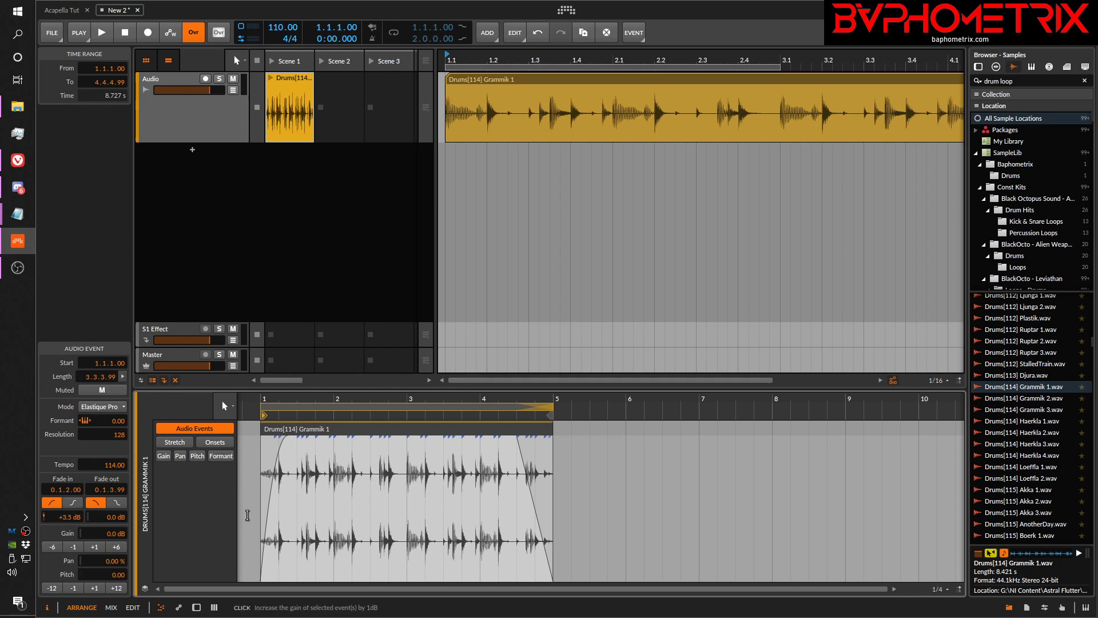
Step: Inspect the fade settings of the arranger drum clip and those of its audio event
{"action": "left_click", "coordinate": [496, 80]}
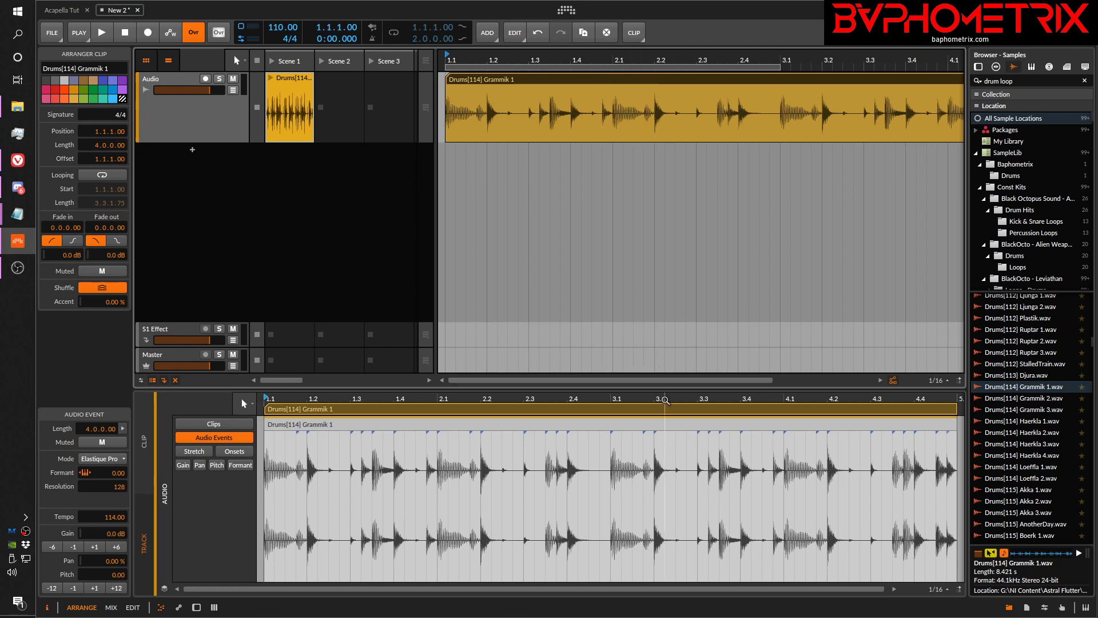
{"action": "left_click", "coordinate": [671, 427]}
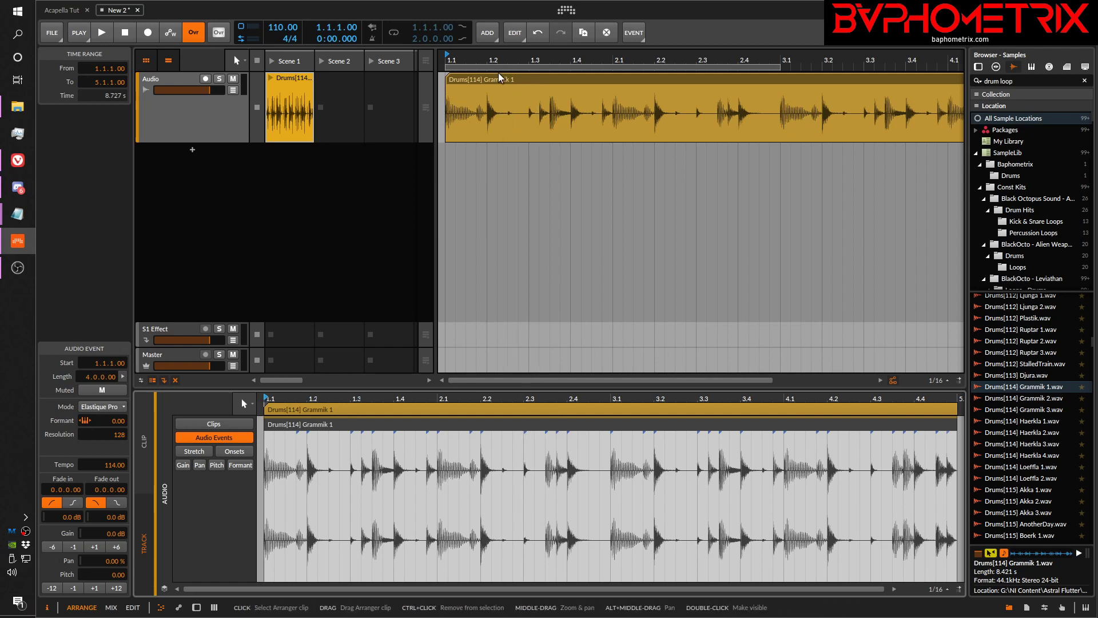
Step: Enable automatic fade creation on audio clip/event edits in the Behavior settings
{"action": "left_click", "coordinate": [566, 10]}
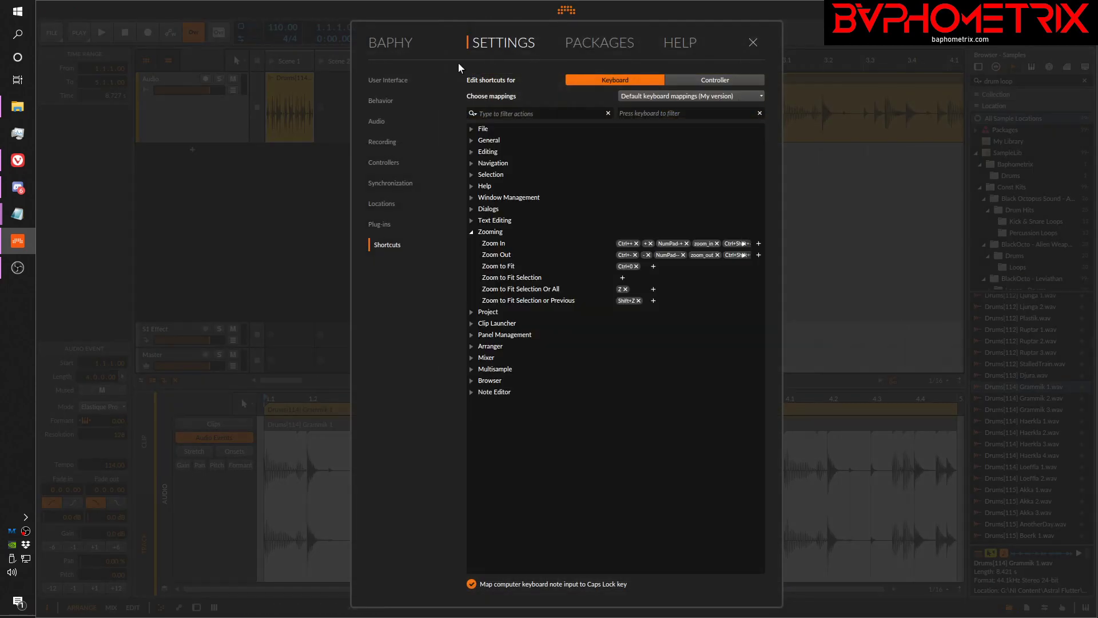
{"action": "left_click", "coordinate": [383, 101]}
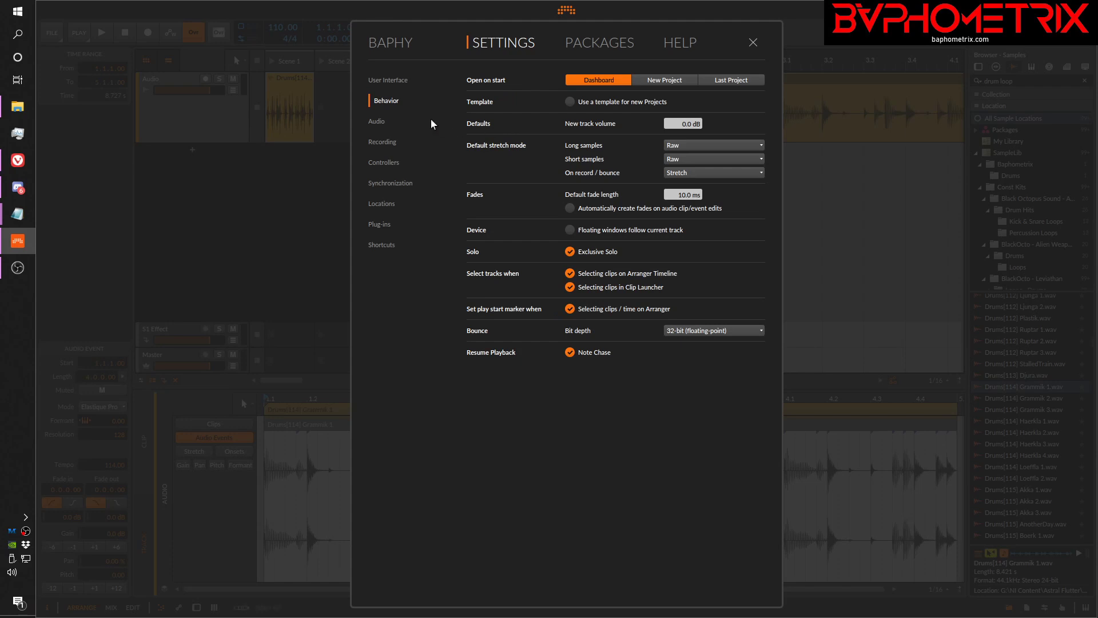
{"action": "left_click", "coordinate": [389, 127]}
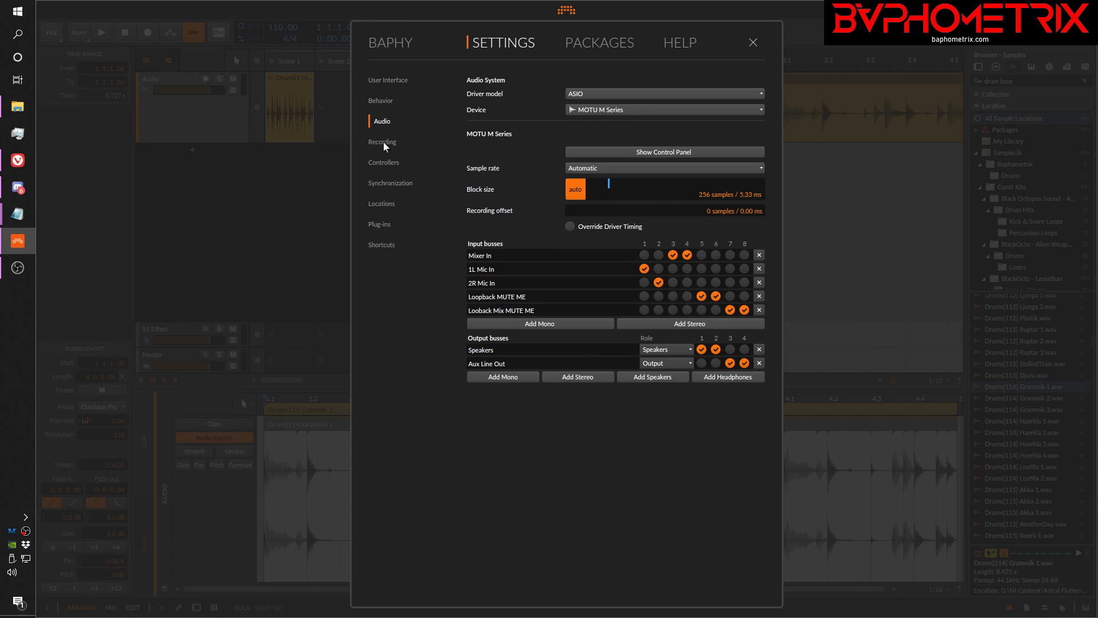
{"action": "left_click", "coordinate": [383, 142]}
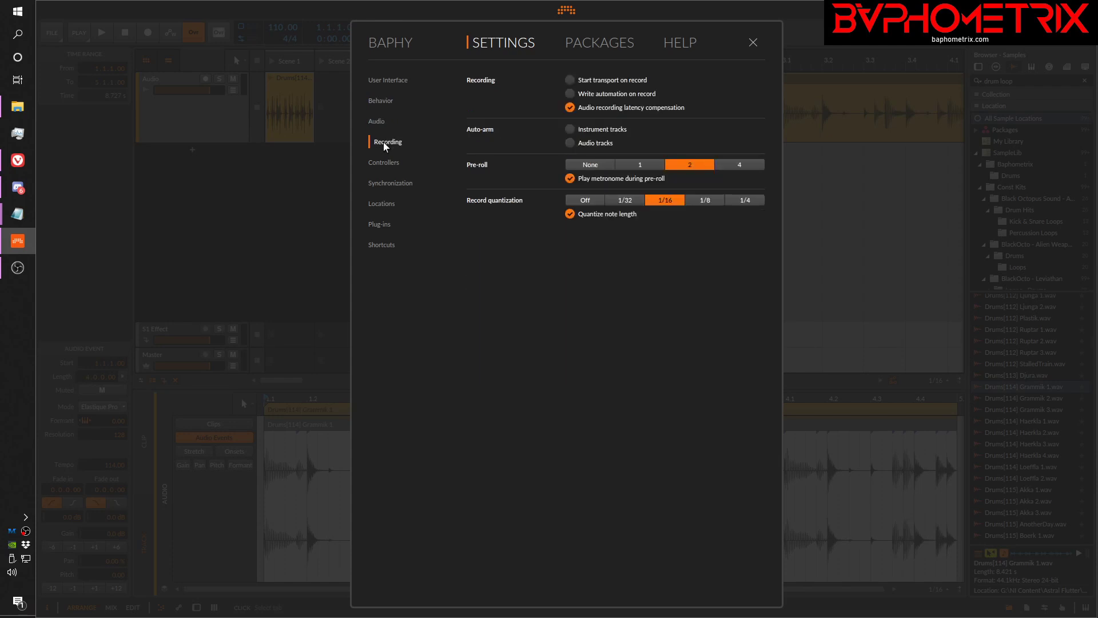
{"action": "left_click", "coordinate": [382, 86]}
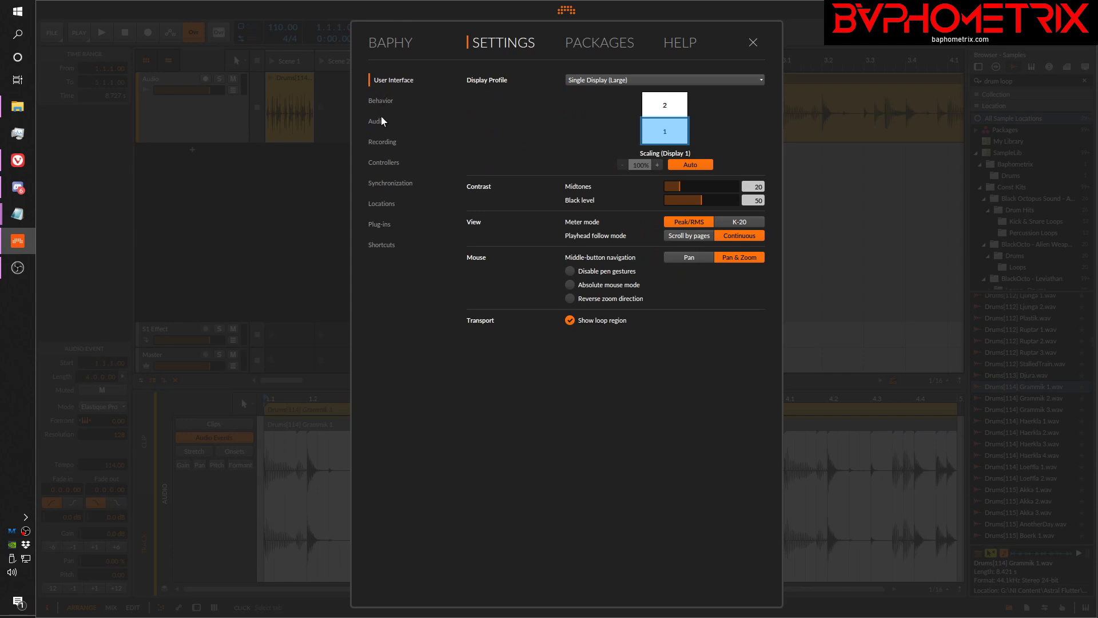
{"action": "left_click", "coordinate": [380, 143]}
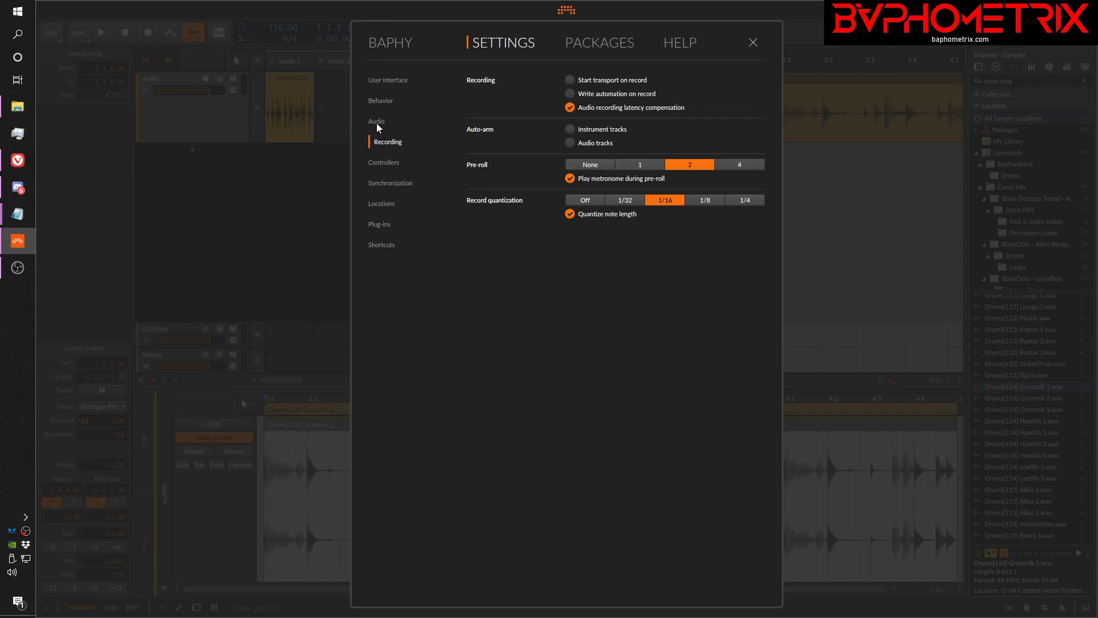
{"action": "left_click", "coordinate": [376, 122]}
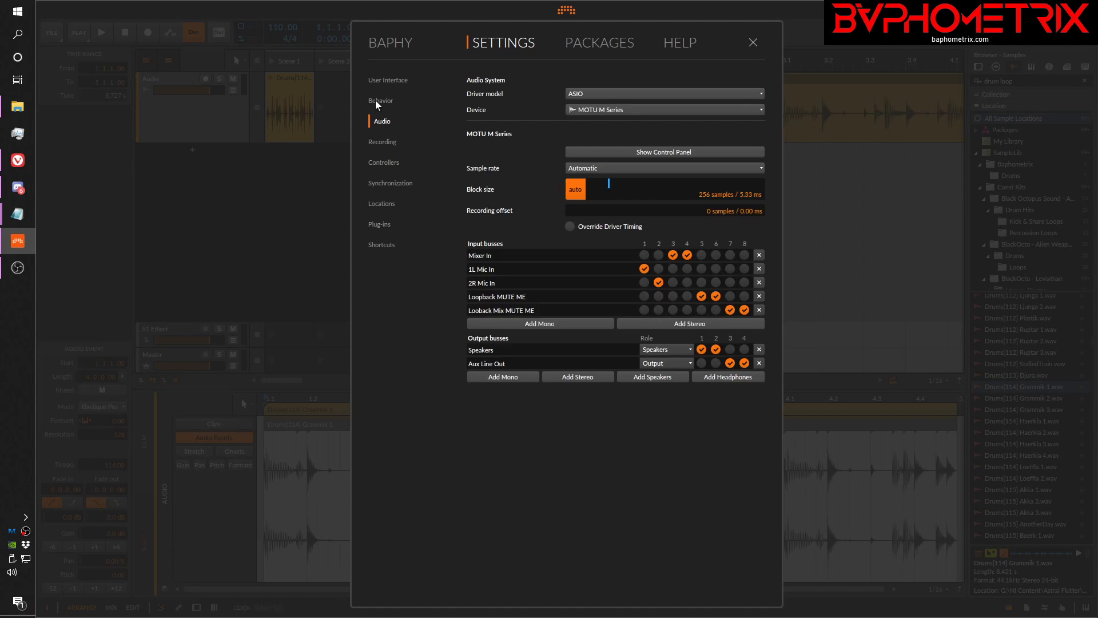
{"action": "left_click", "coordinate": [376, 101]}
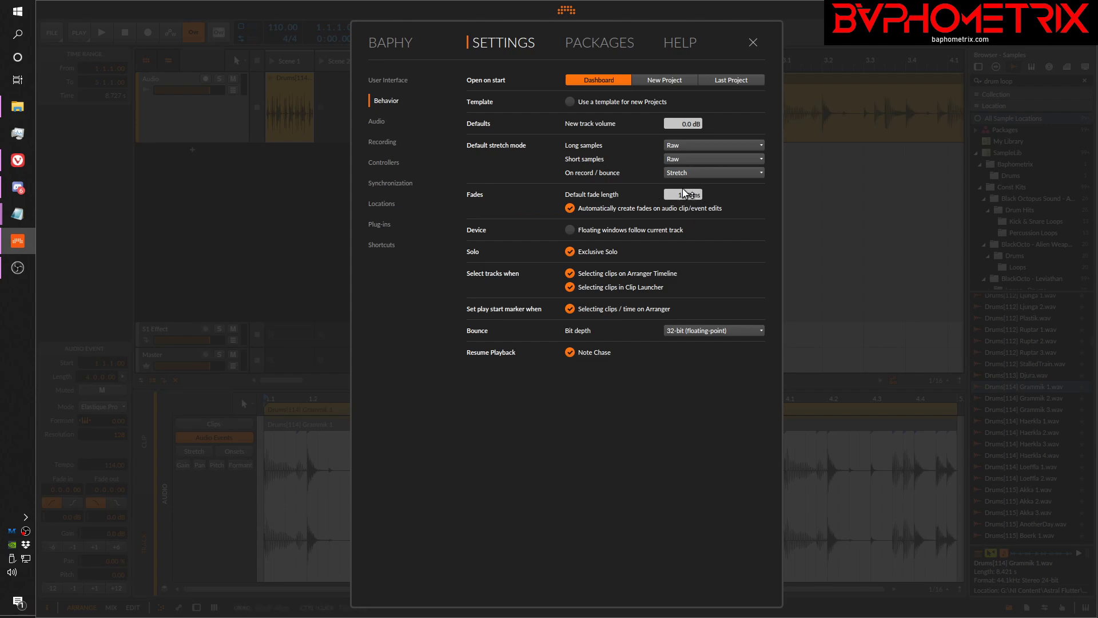
{"action": "left_click", "coordinate": [567, 11]}
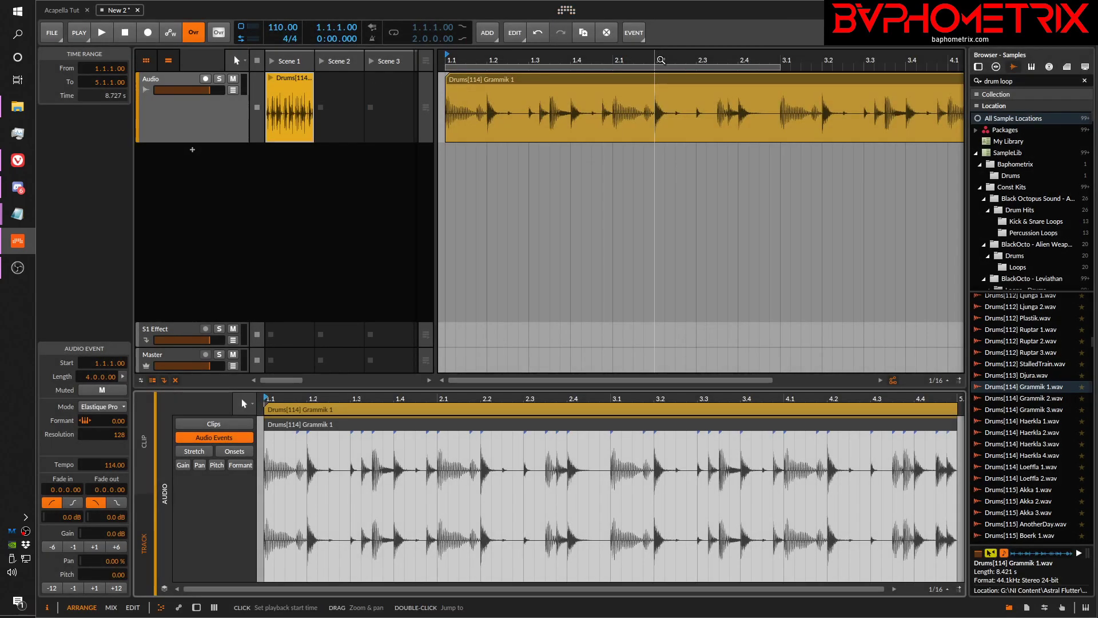
Step: Split the drum clip's audio event at 2.4.1.00 and examine the crossfade at the split
{"action": "left_click", "coordinate": [614, 79]}
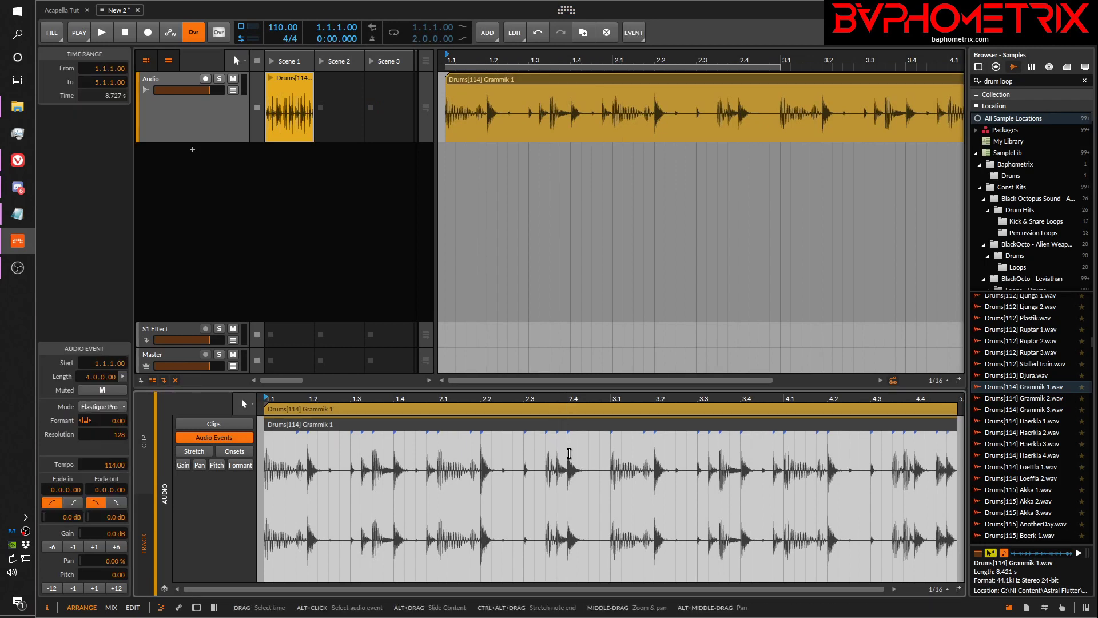
{"action": "left_click", "coordinate": [570, 456]}
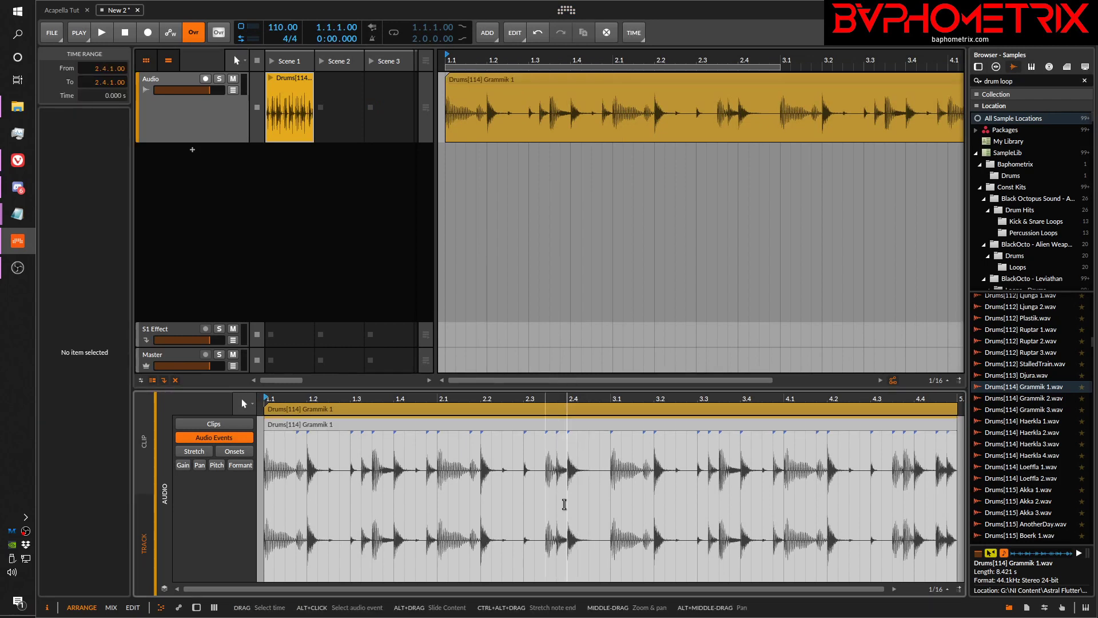
{"action": "left_click", "coordinate": [576, 428]}
{"action": "left_click", "coordinate": [576, 428]}
{"action": "left_click", "coordinate": [567, 457]}
{"action": "key", "text": "ctrl+e"}
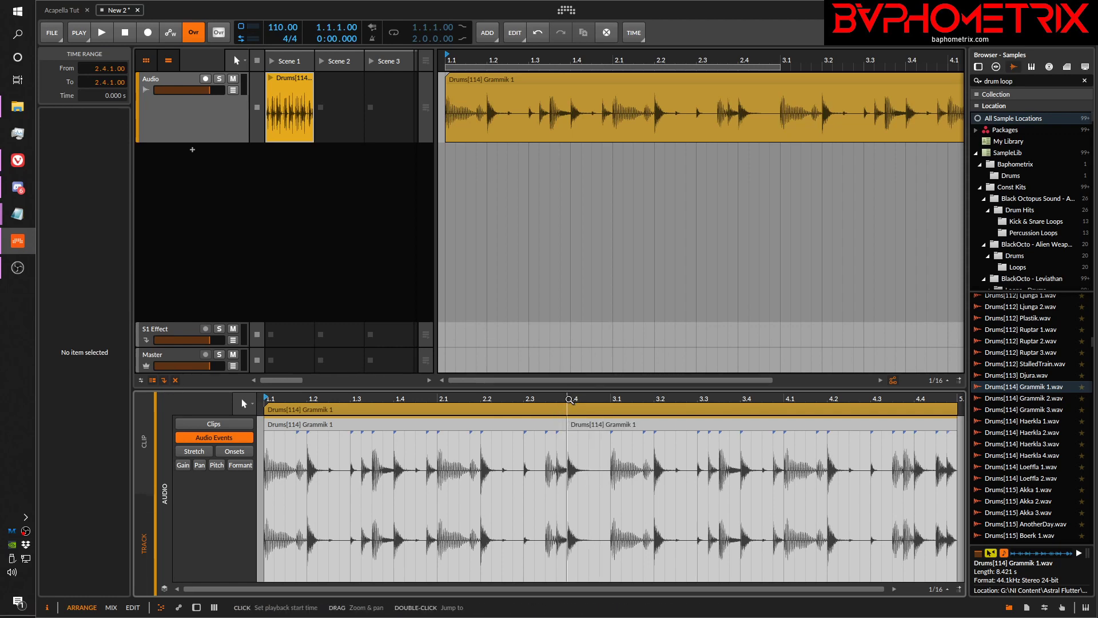
{"action": "left_click_drag", "start_coordinate": [569, 398], "coordinate": [523, 486]}
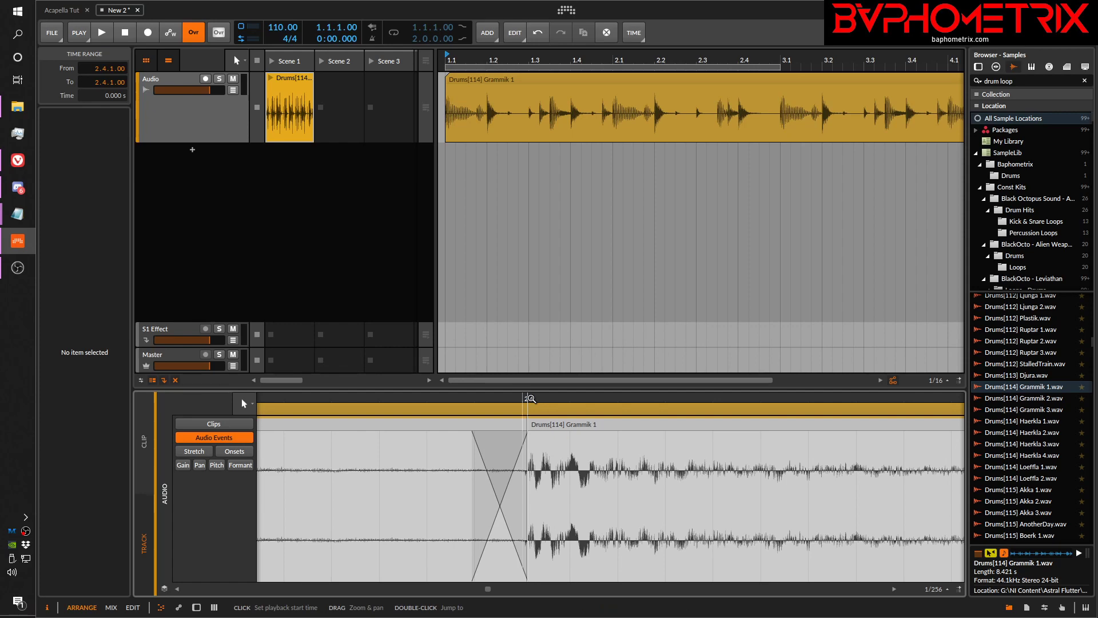
{"action": "left_click_drag", "start_coordinate": [529, 398], "coordinate": [526, 378]}
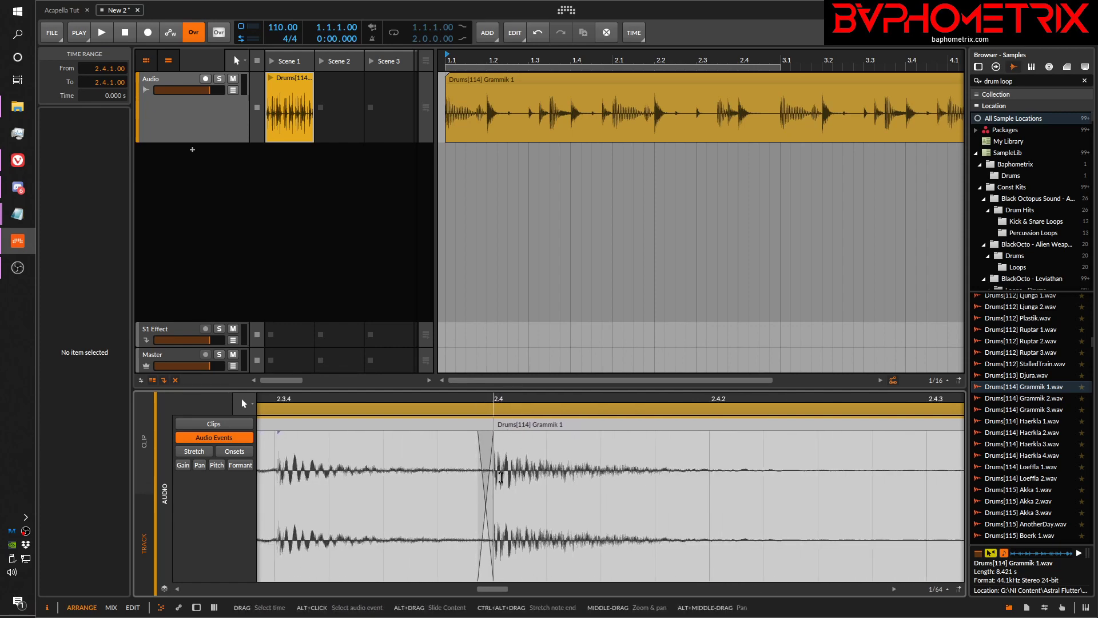
Step: Disable automatic fade creation on audio clip/event edits in the Behavior settings
{"action": "left_click", "coordinate": [566, 10]}
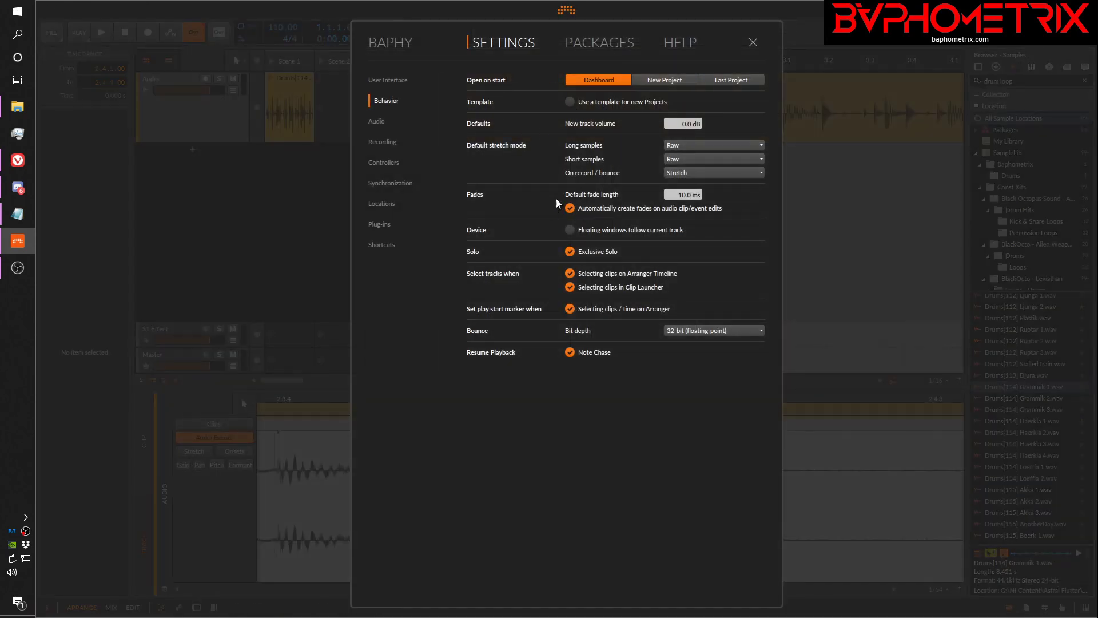
{"action": "left_click", "coordinate": [566, 12]}
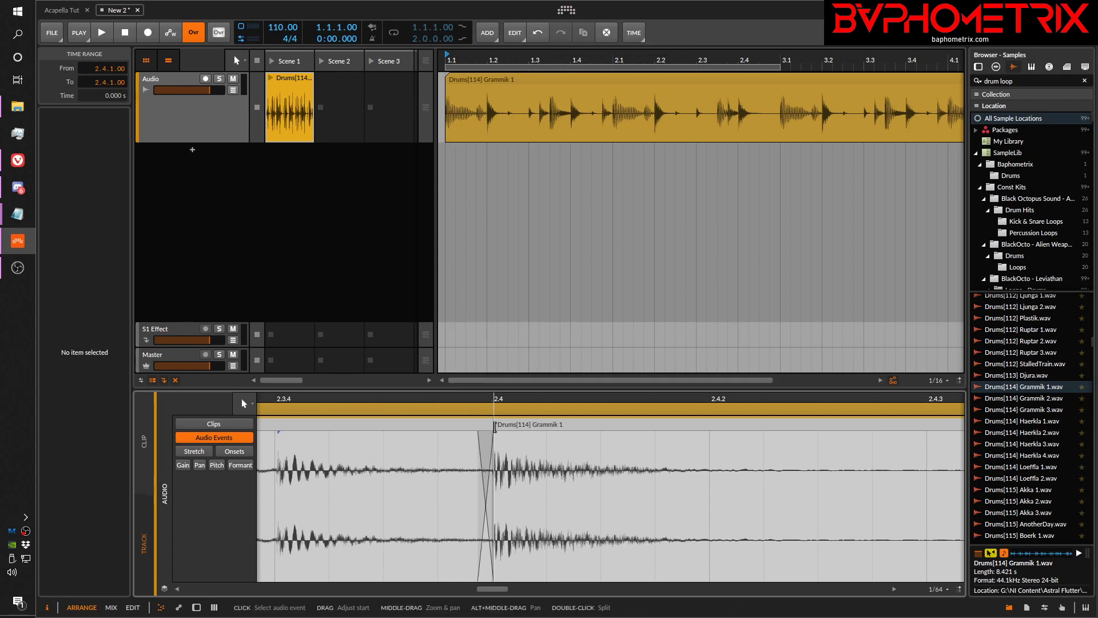
{"action": "left_click", "coordinate": [566, 10]}
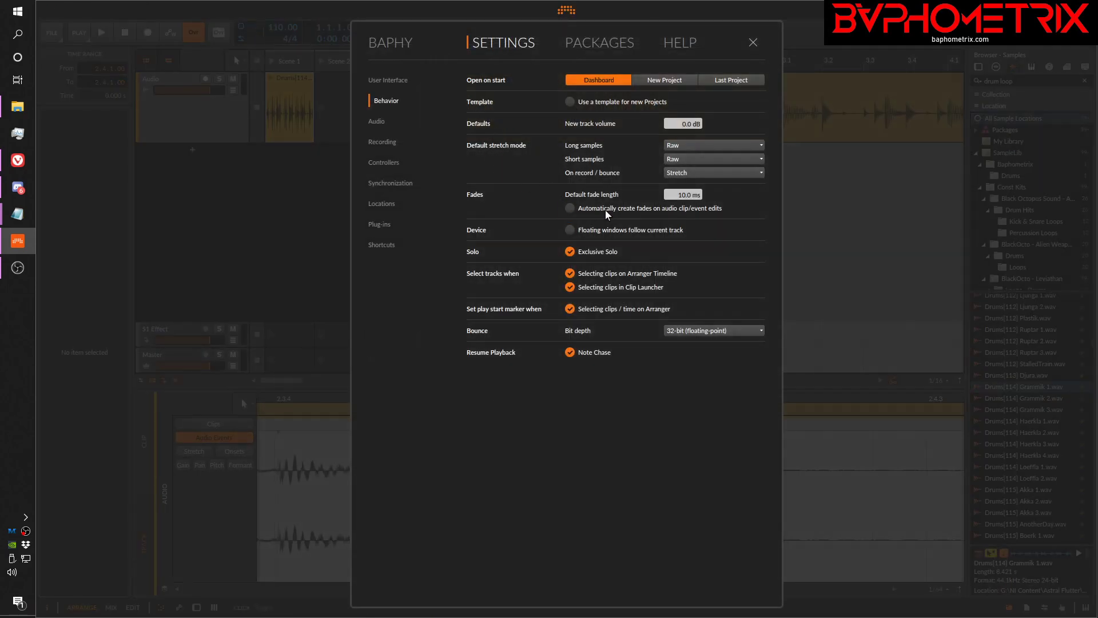
{"action": "left_click", "coordinate": [569, 10]}
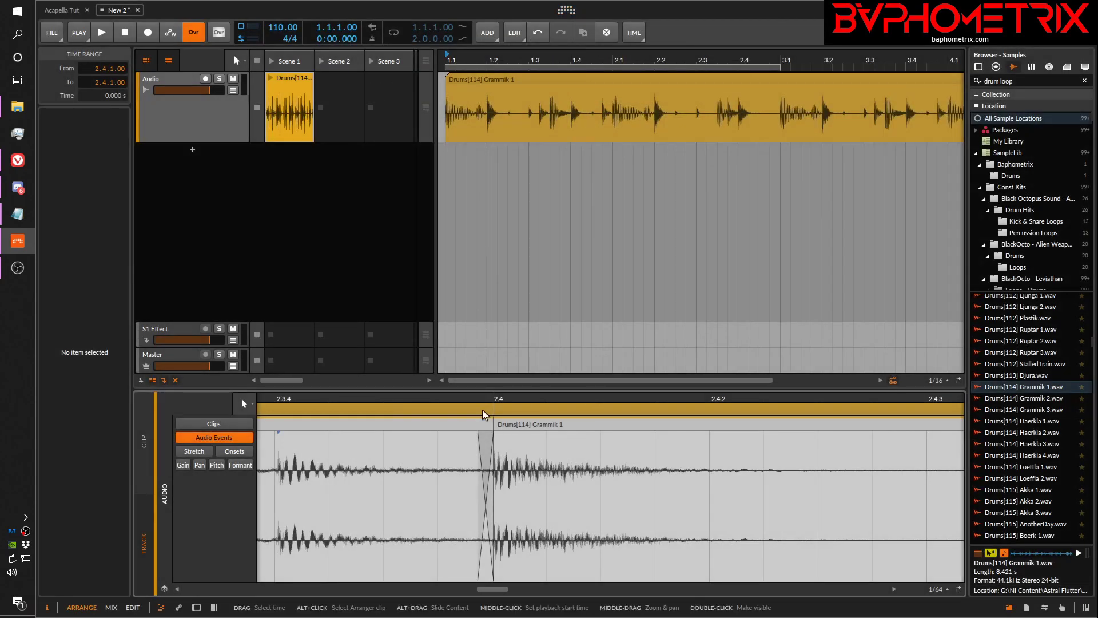
Step: Undo the crossfaded split and split the audio event again at 2.4.1.00
{"action": "key", "text": "ctrl+z"}
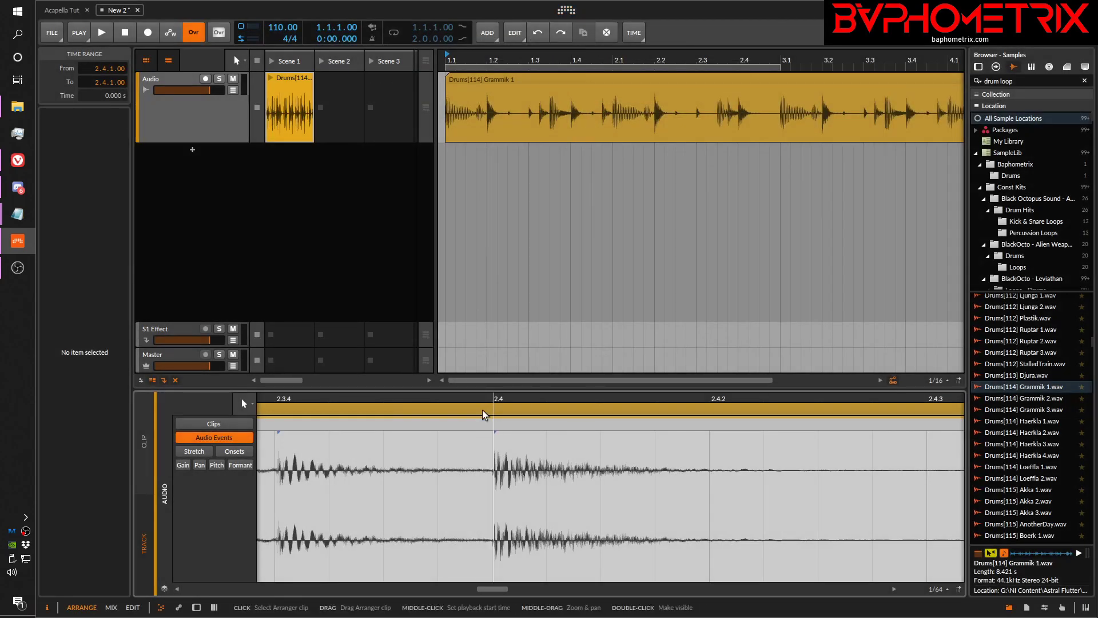
{"action": "left_click", "coordinate": [578, 484]}
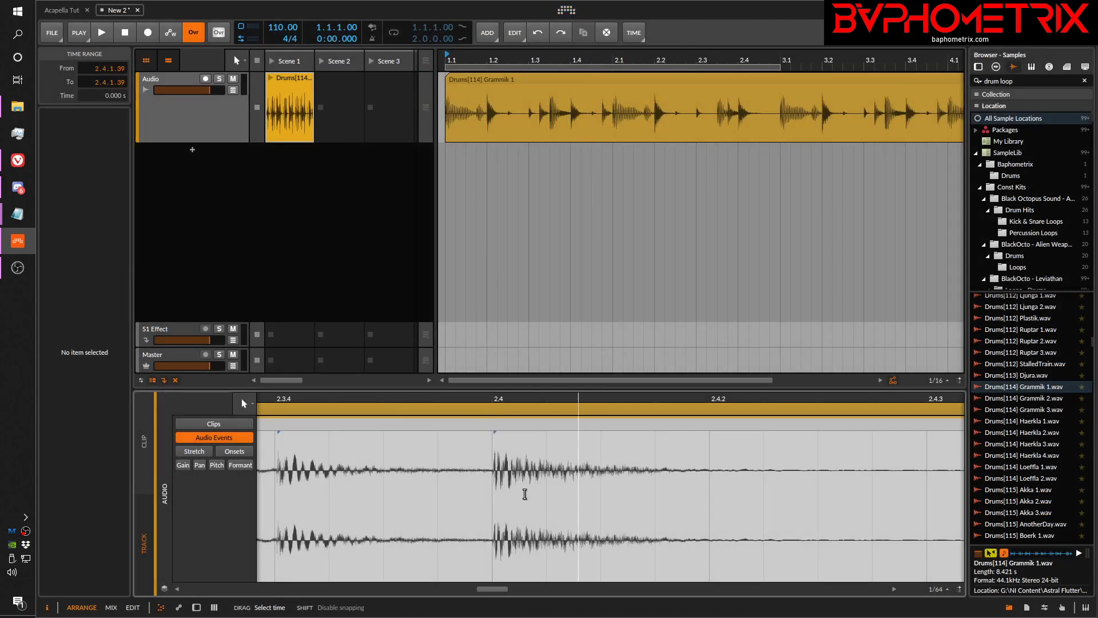
{"action": "left_click", "coordinate": [490, 480]}
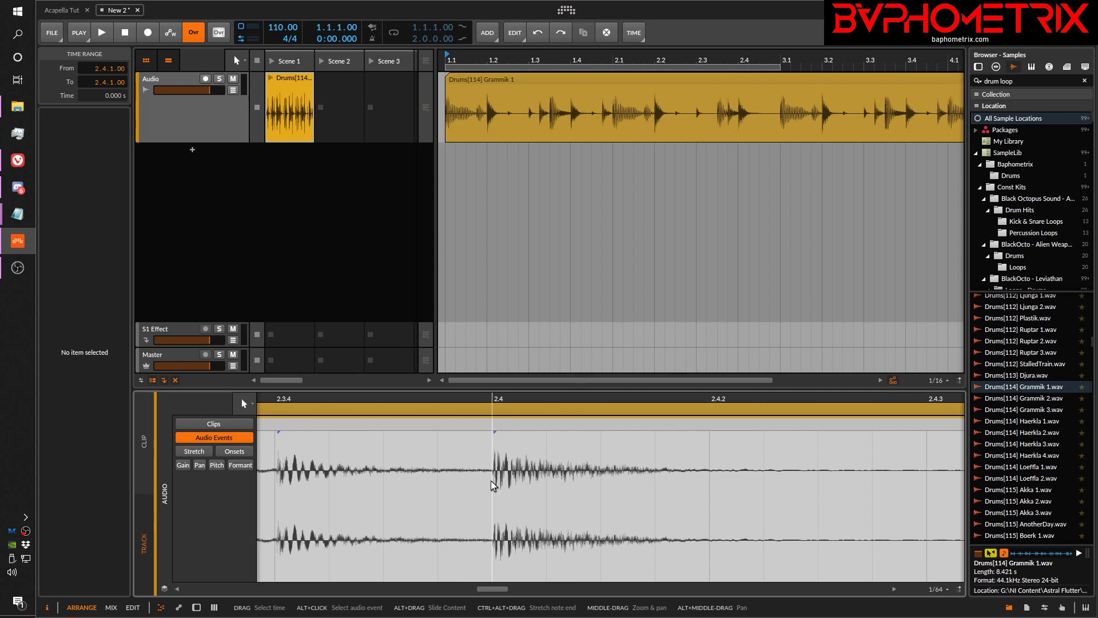
{"action": "key", "text": "ctrl+e"}
{"action": "left_click", "coordinate": [628, 519]}
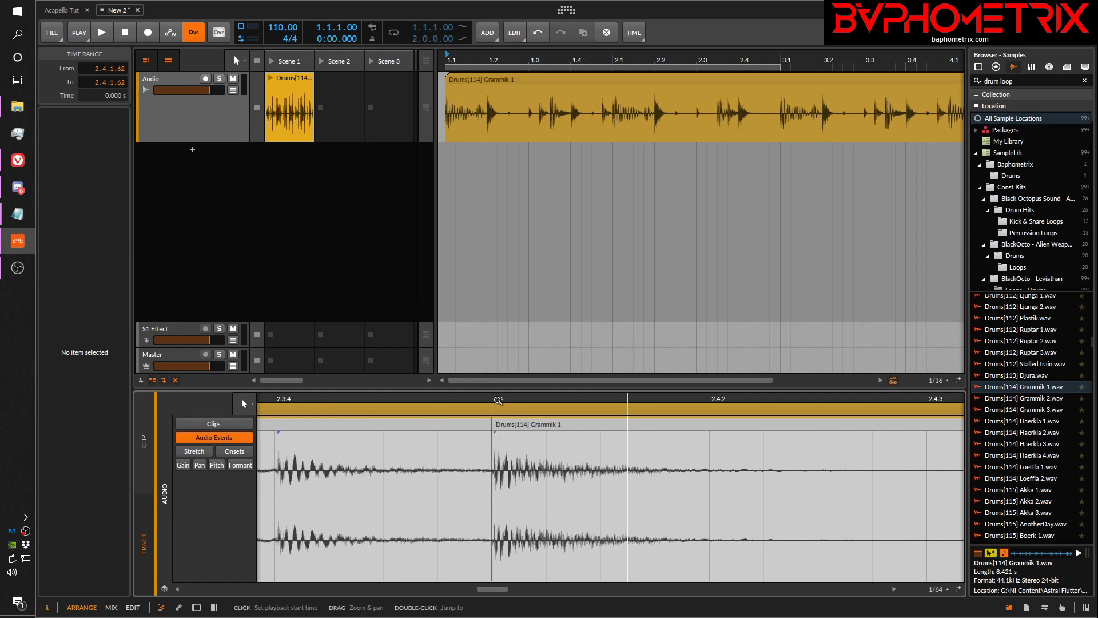
Step: Separate the beat from 3.1.1.00 to 3.2.1.00 into its own audio event and duplicate it directly after itself
{"action": "left_click_drag", "start_coordinate": [498, 399], "coordinate": [431, 400]}
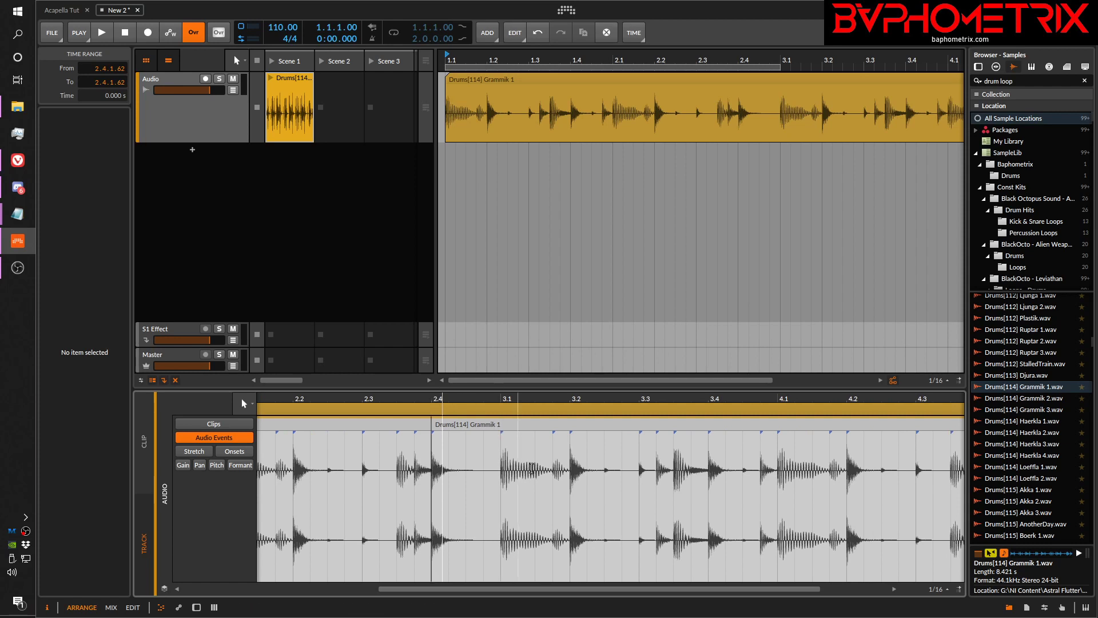
{"action": "left_click_drag", "start_coordinate": [520, 507], "coordinate": [581, 509]}
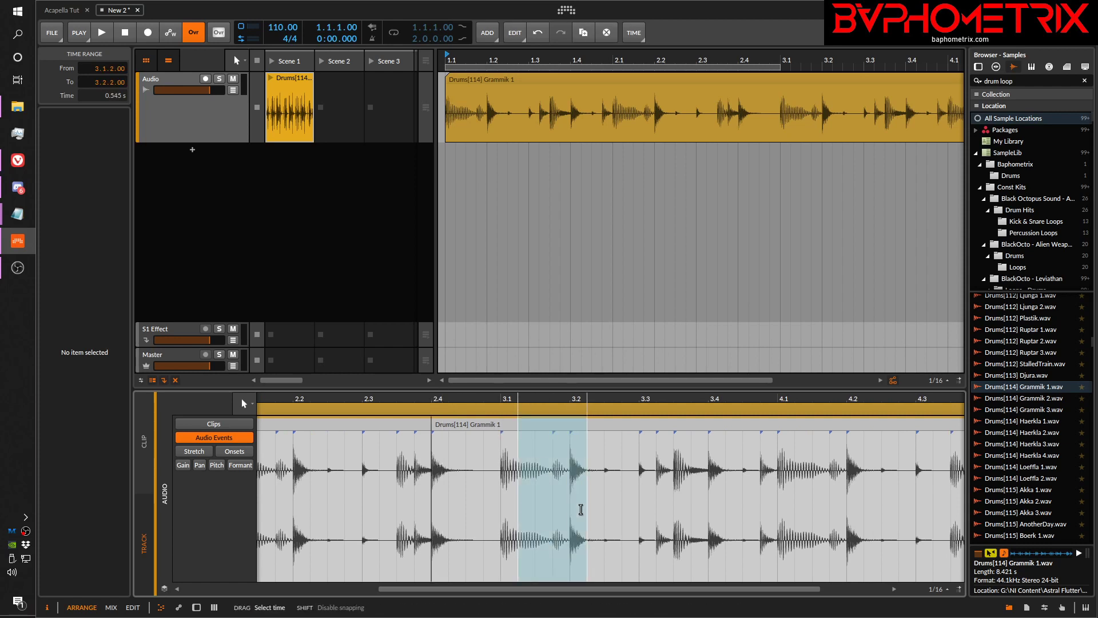
{"action": "left_click_drag", "start_coordinate": [502, 508], "coordinate": [564, 508]}
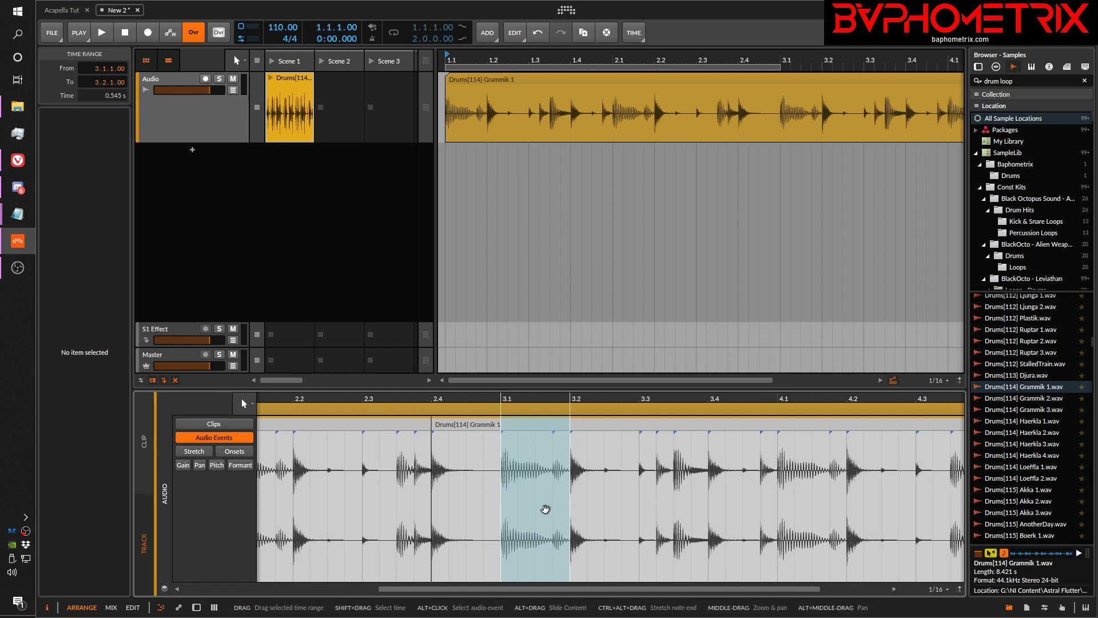
{"action": "left_click", "coordinate": [543, 506]}
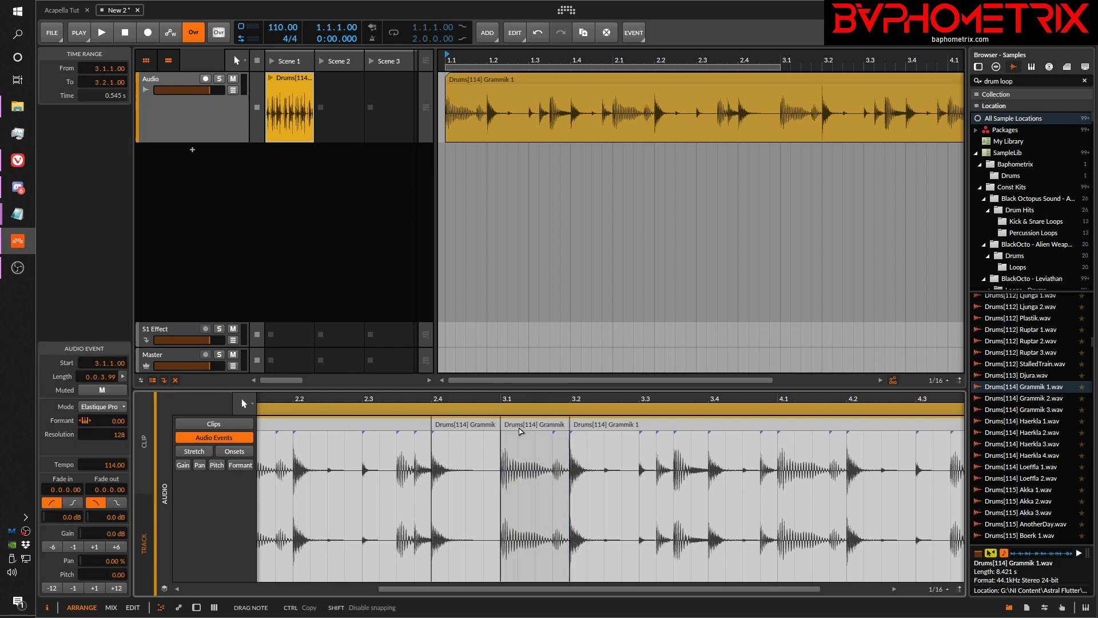
{"action": "key", "text": "ctrl+d"}
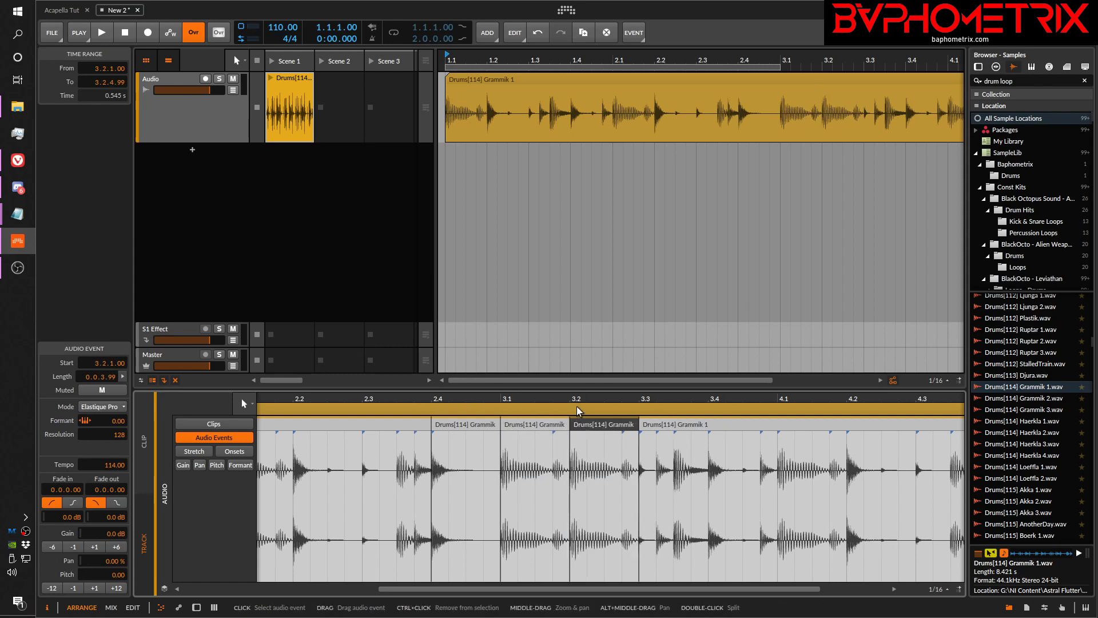
Step: Apply Auto-Fade to both the separated audio event at 3.1 and its duplicate at 3.2
{"action": "left_click_drag", "start_coordinate": [569, 399], "coordinate": [542, 453]}
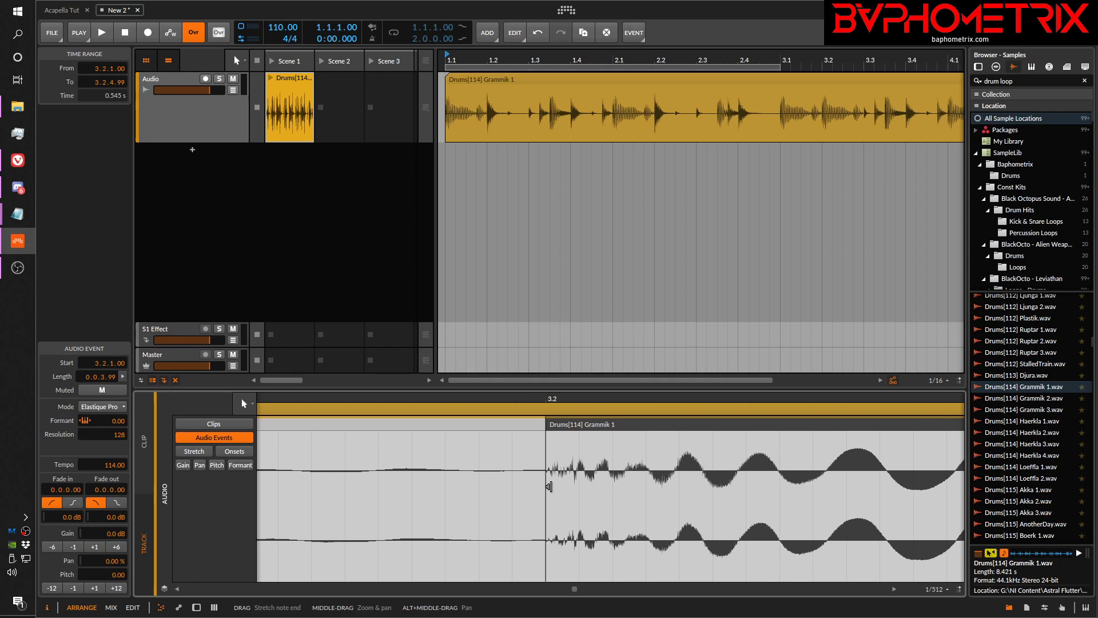
{"action": "right_click", "coordinate": [566, 420]}
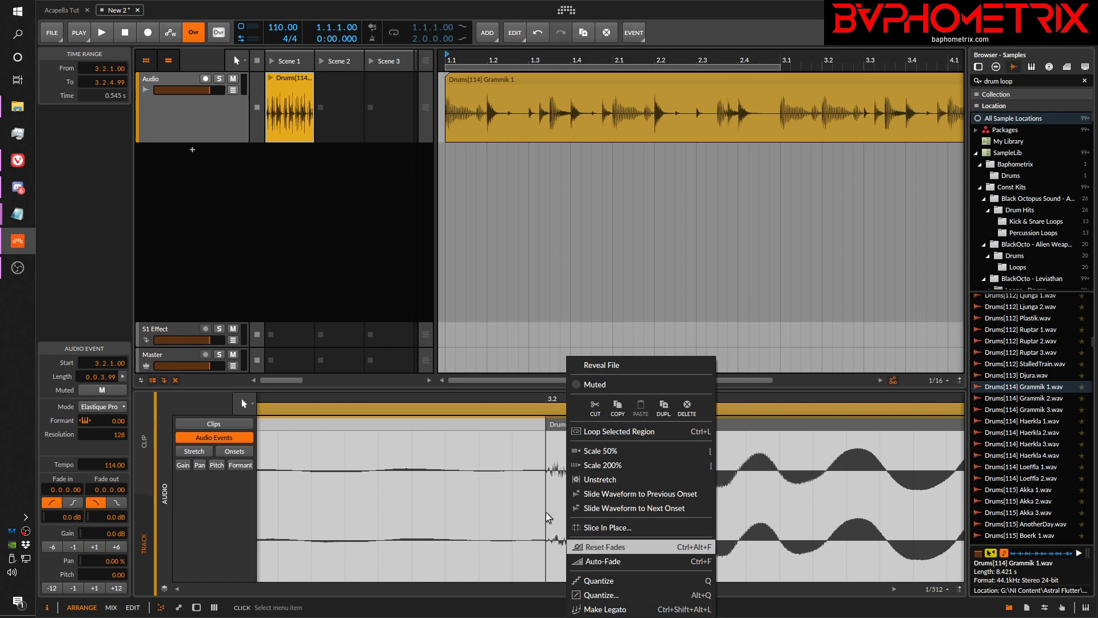
{"action": "left_click", "coordinate": [503, 424]}
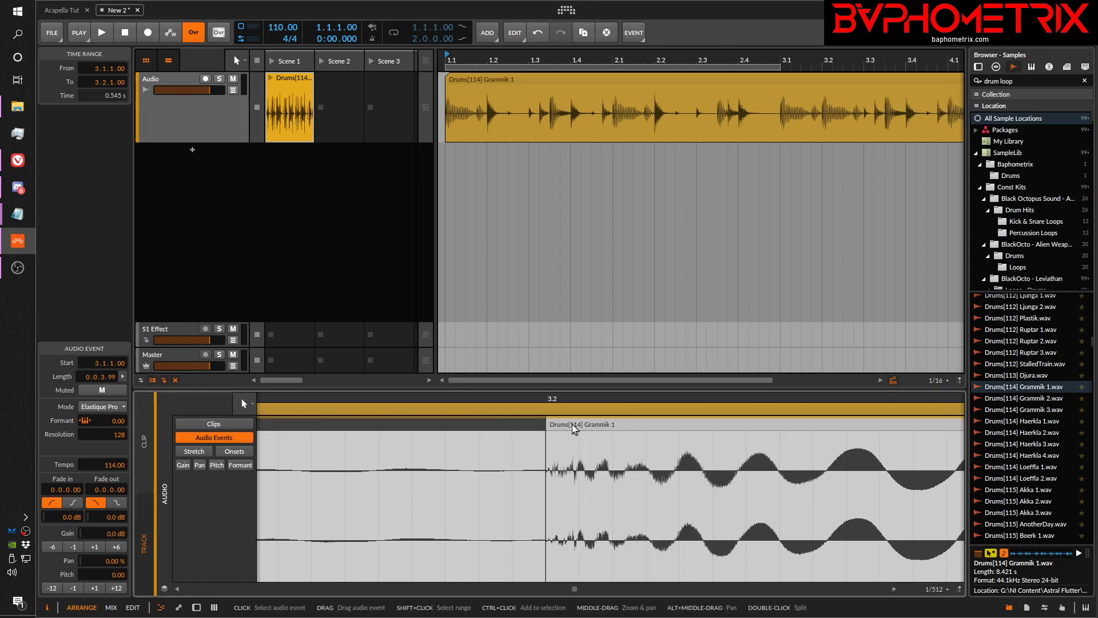
{"action": "left_click", "coordinate": [587, 423], "text": "ctrl"}
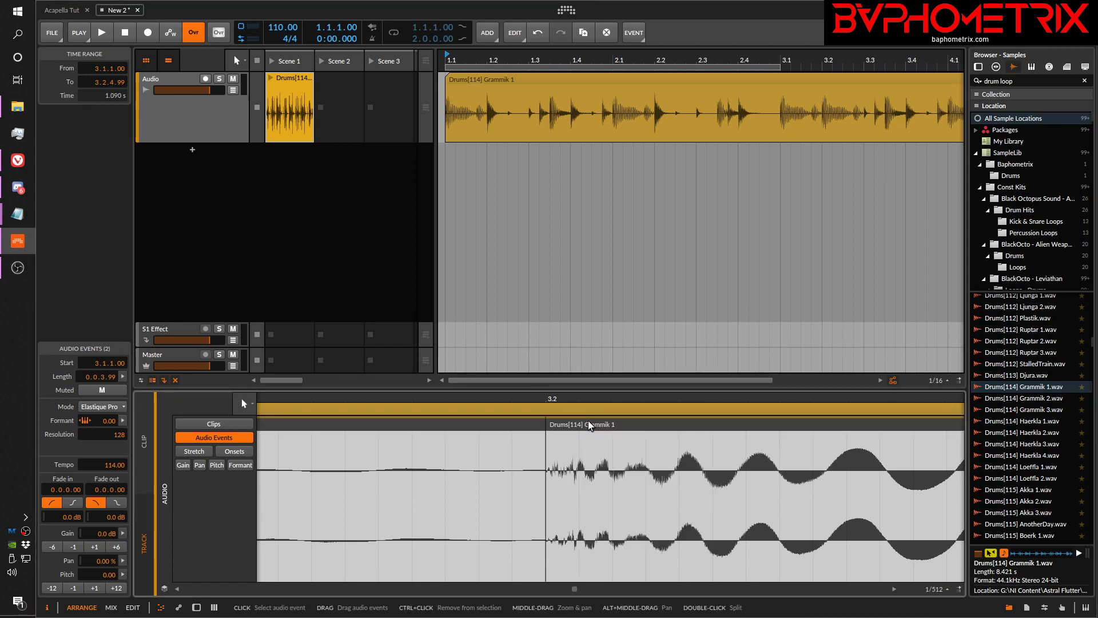
{"action": "right_click", "coordinate": [588, 421]}
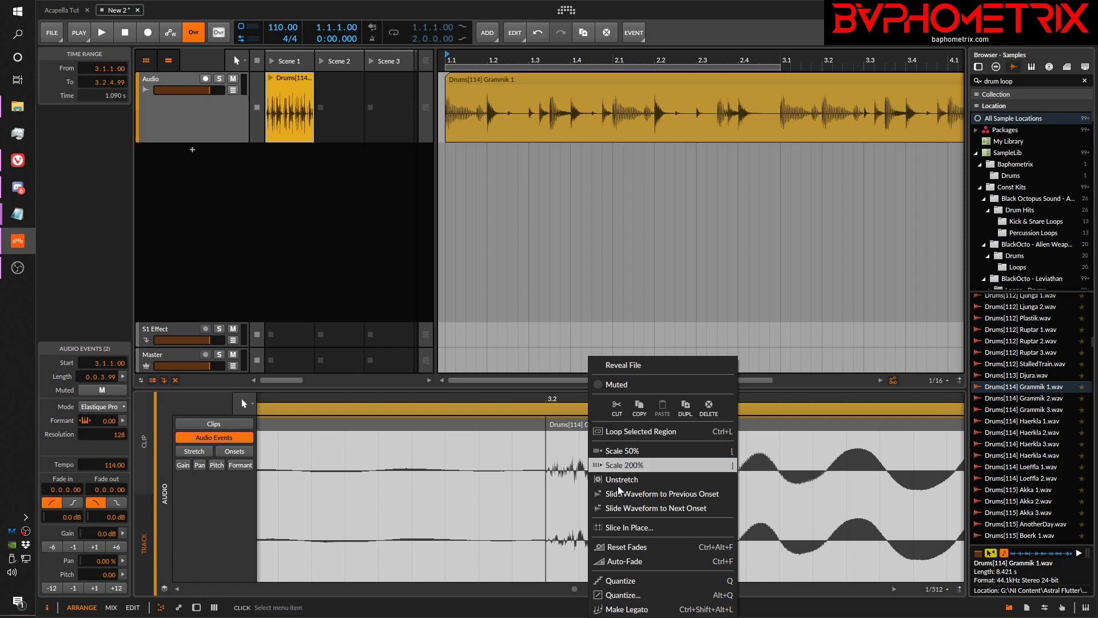
{"action": "left_click", "coordinate": [628, 566]}
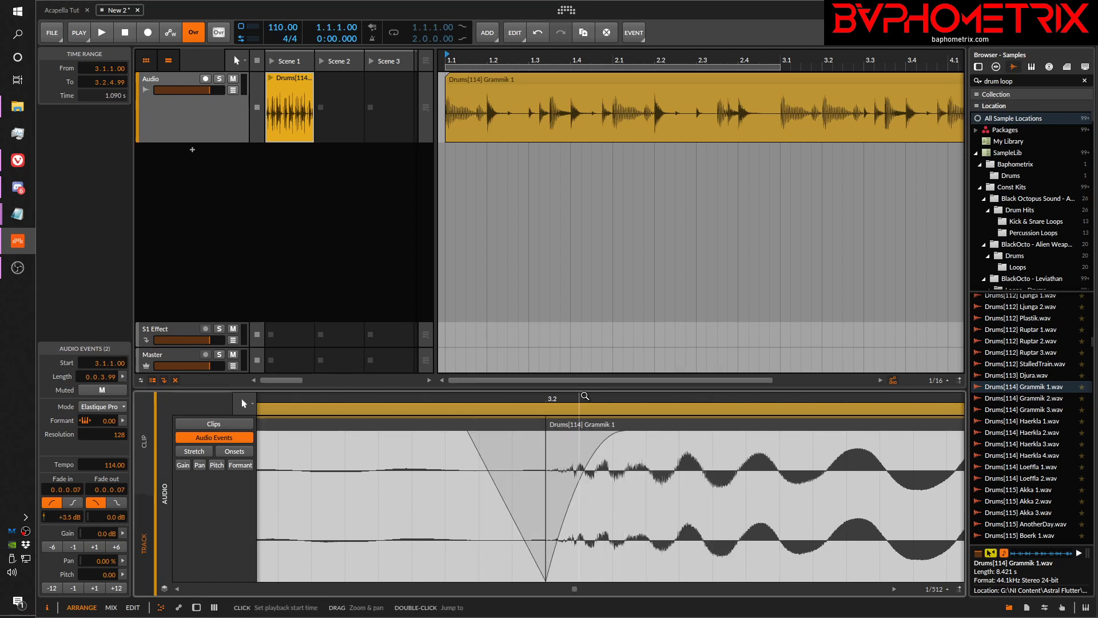
{"action": "left_click_drag", "start_coordinate": [584, 396], "coordinate": [535, 392]}
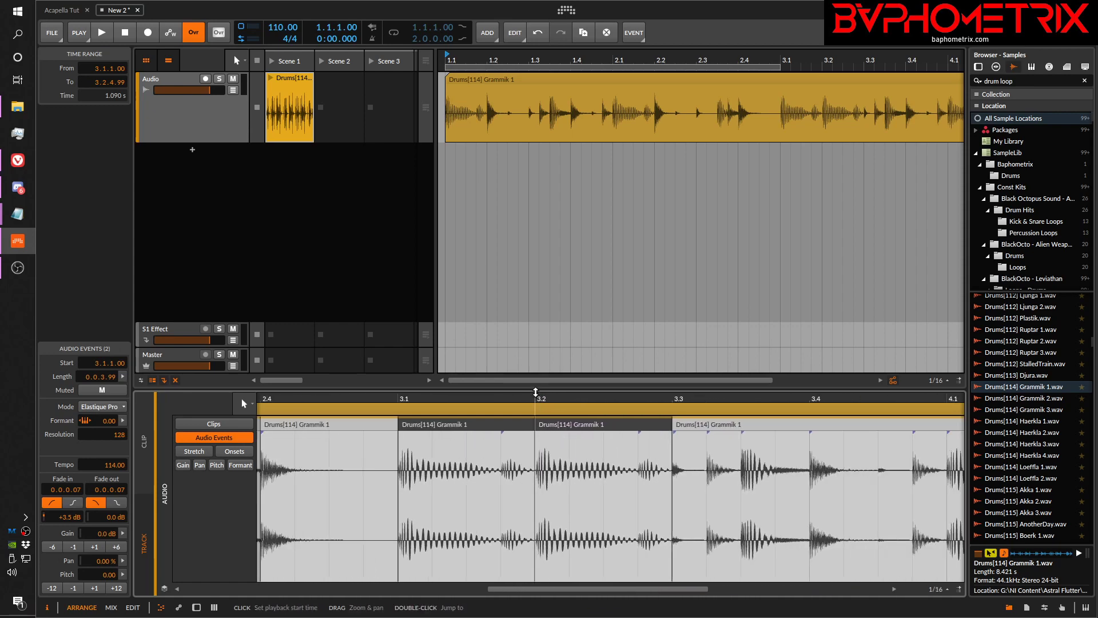
{"action": "left_click_drag", "start_coordinate": [673, 396], "coordinate": [731, 396]}
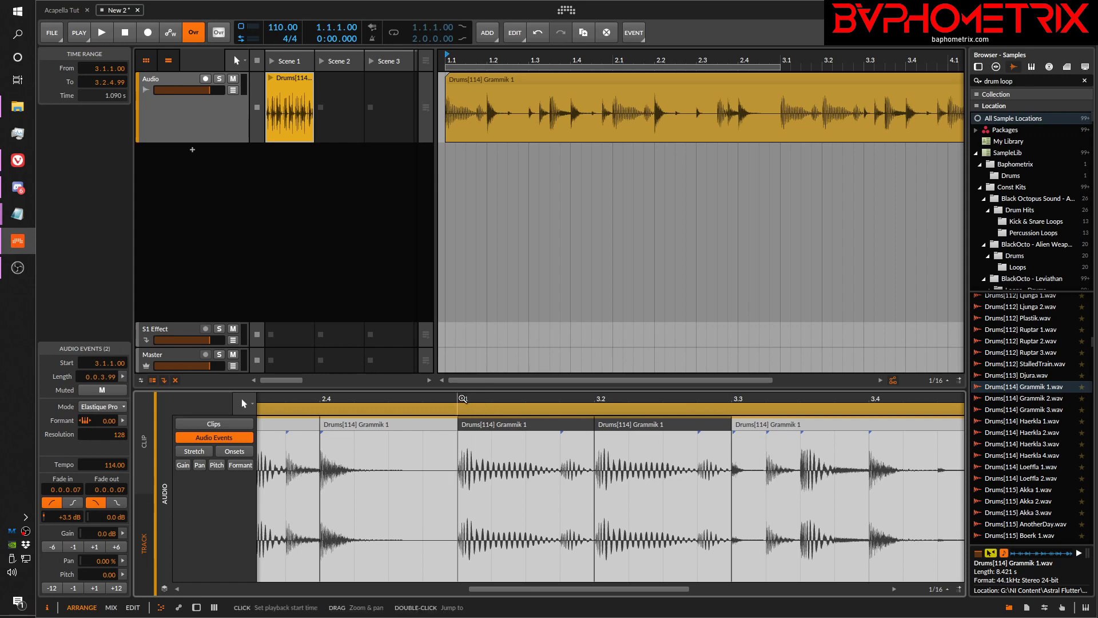
Step: Separate the section from 1.4.1.00 to 2.2.2.00 into its own audio event
{"action": "left_click_drag", "start_coordinate": [462, 398], "coordinate": [571, 365]}
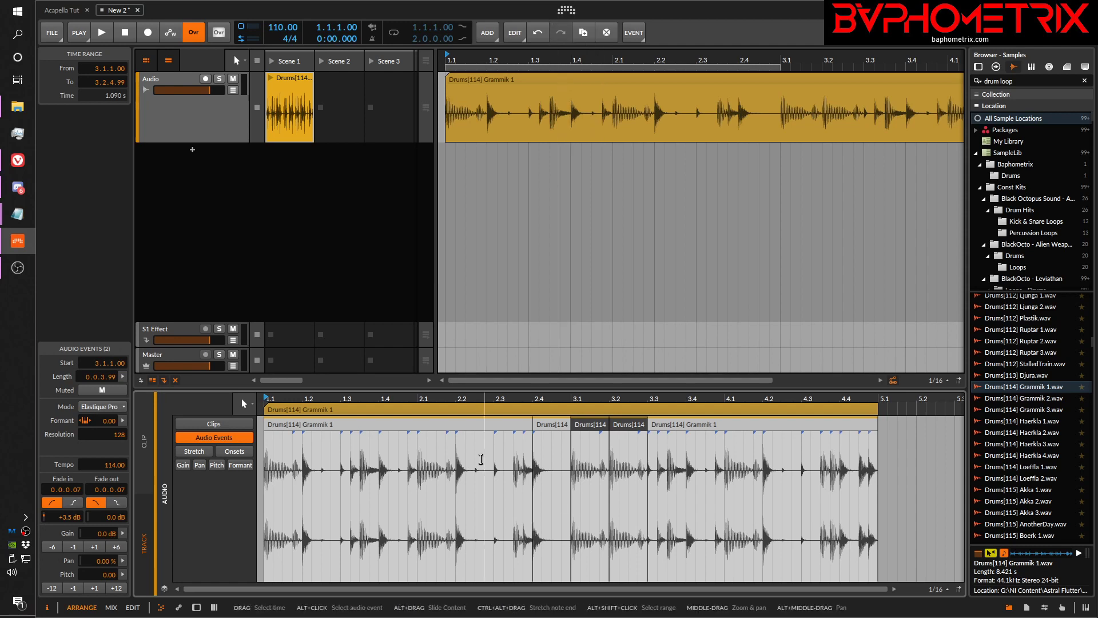
{"action": "left_click", "coordinate": [382, 472]}
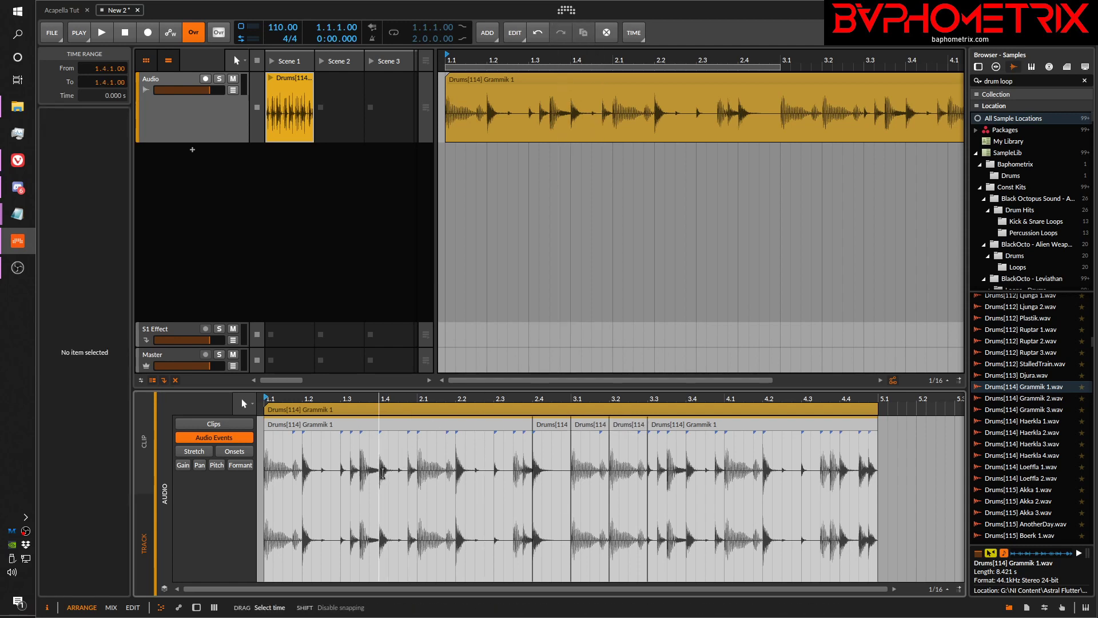
{"action": "left_click_drag", "start_coordinate": [393, 475], "coordinate": [464, 474]}
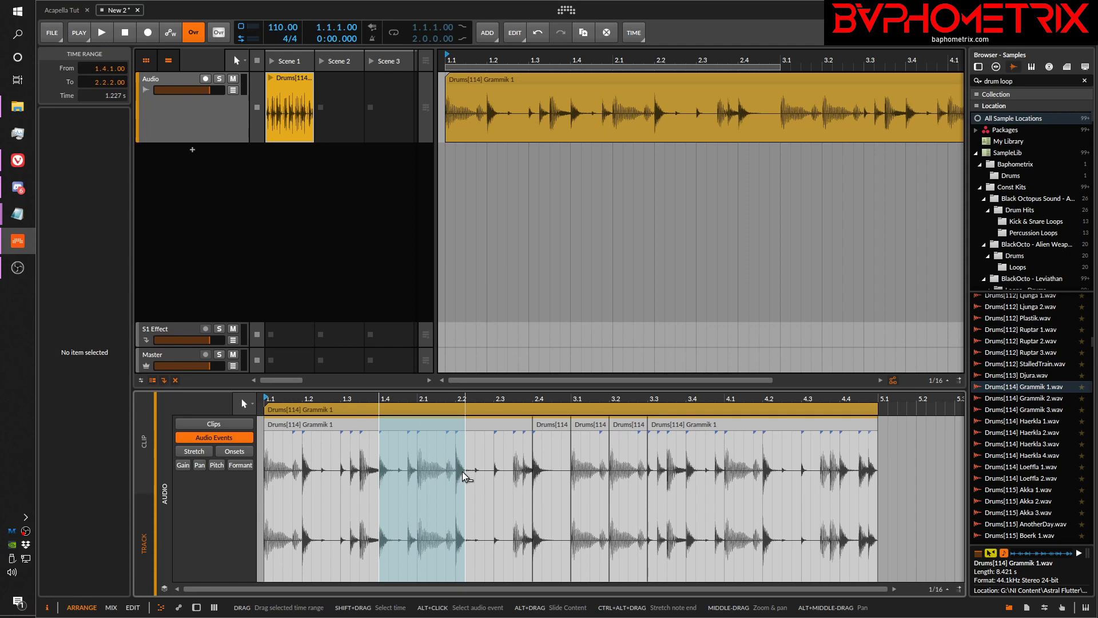
{"action": "key", "text": "ctrl+e"}
Step: Raise the separated audio event's gain by 6 dB and inspect the boundary with the following event at 2.2.2
{"action": "left_click_drag", "start_coordinate": [456, 399], "coordinate": [451, 513]}
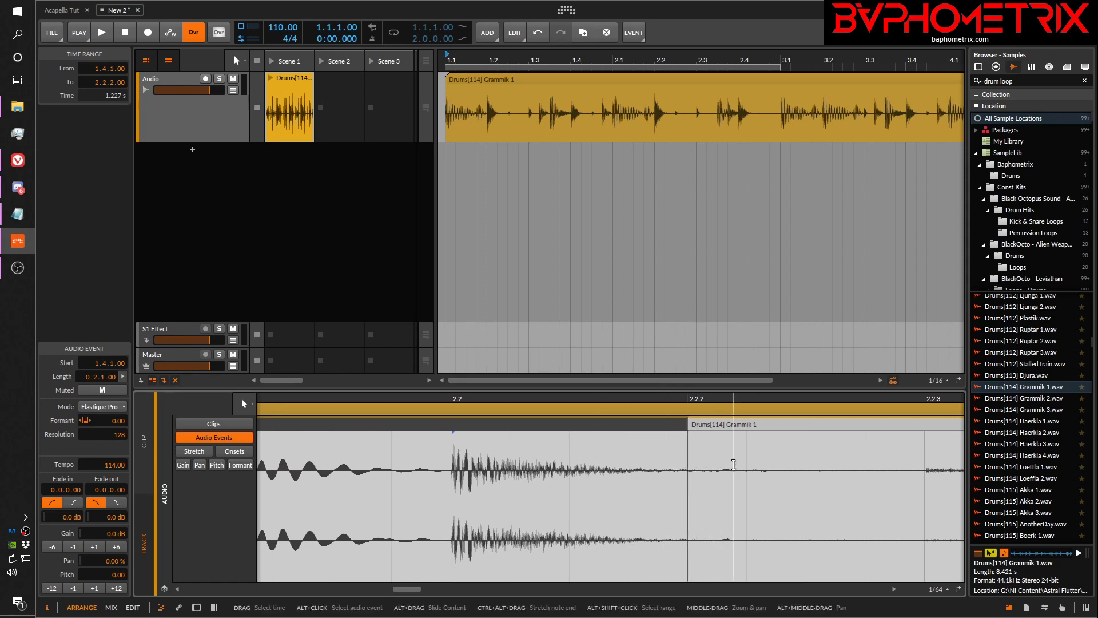
{"action": "left_click_drag", "start_coordinate": [699, 399], "coordinate": [644, 408]}
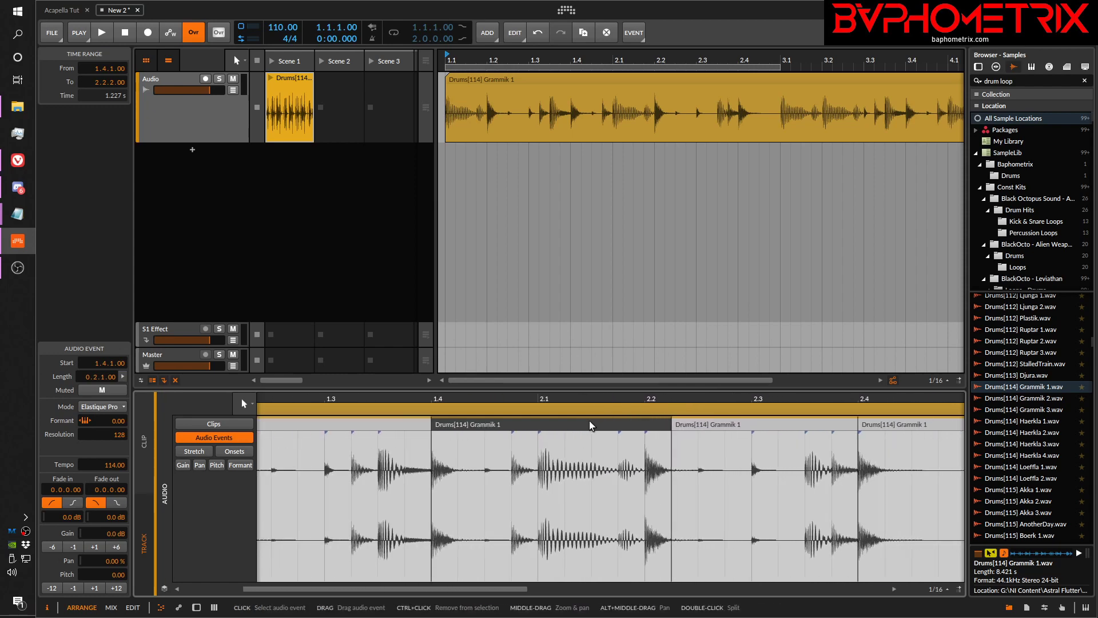
{"action": "left_click", "coordinate": [123, 547]}
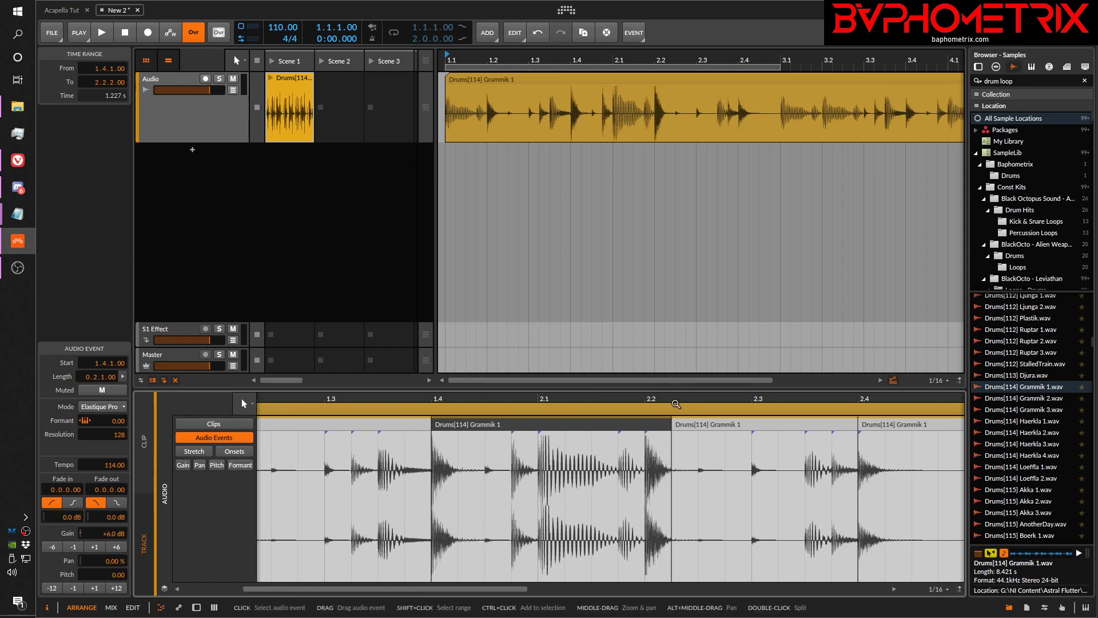
{"action": "left_click_drag", "start_coordinate": [672, 404], "coordinate": [617, 486]}
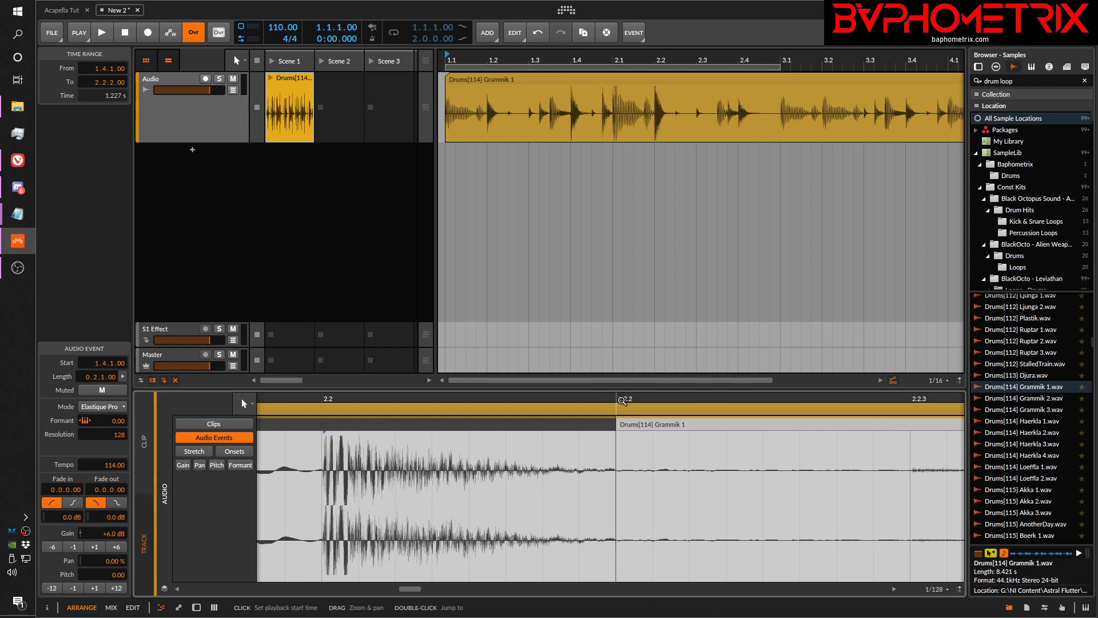
{"action": "left_click_drag", "start_coordinate": [623, 400], "coordinate": [646, 500]}
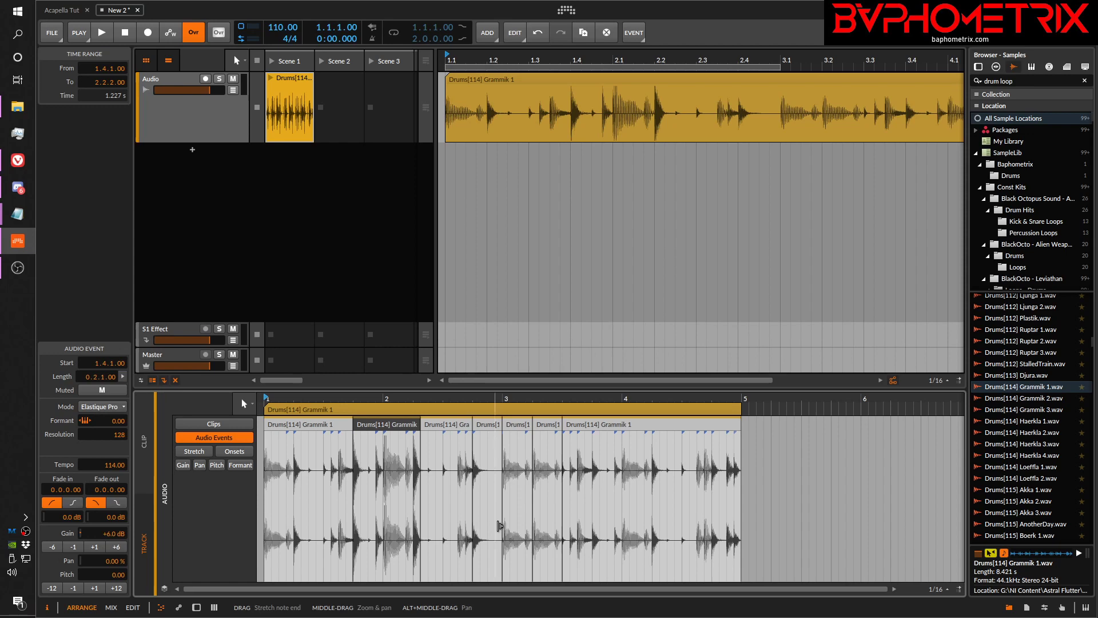
Step: Delete the Drums[114] Grammik 1 clip from the arranger and hide the clip launcher
{"action": "left_click", "coordinate": [506, 409]}
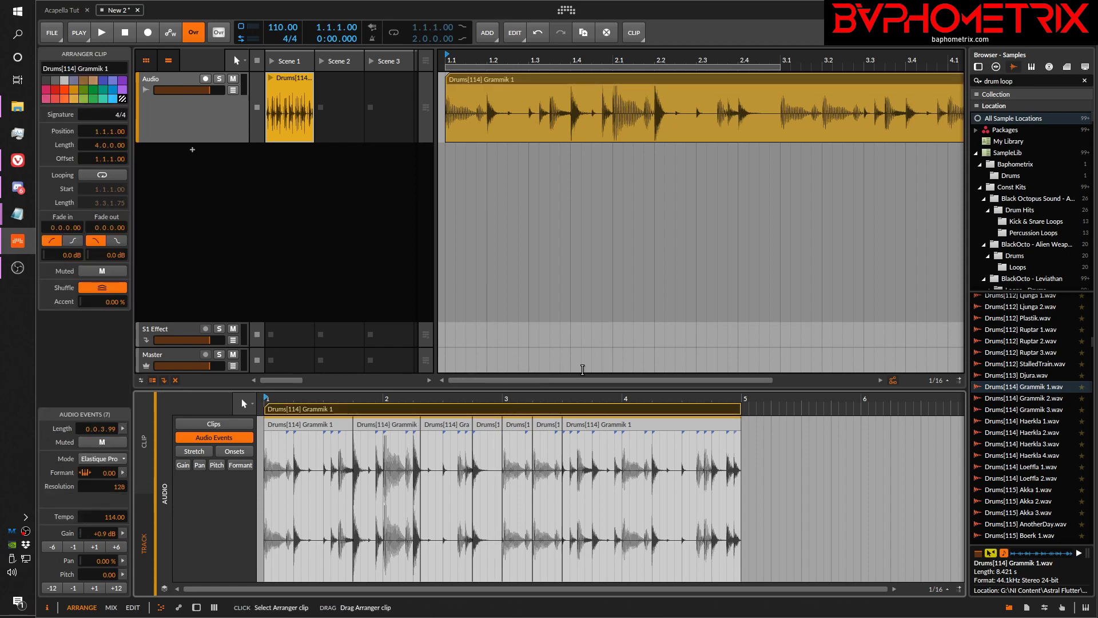
{"action": "double_click", "coordinate": [662, 81]}
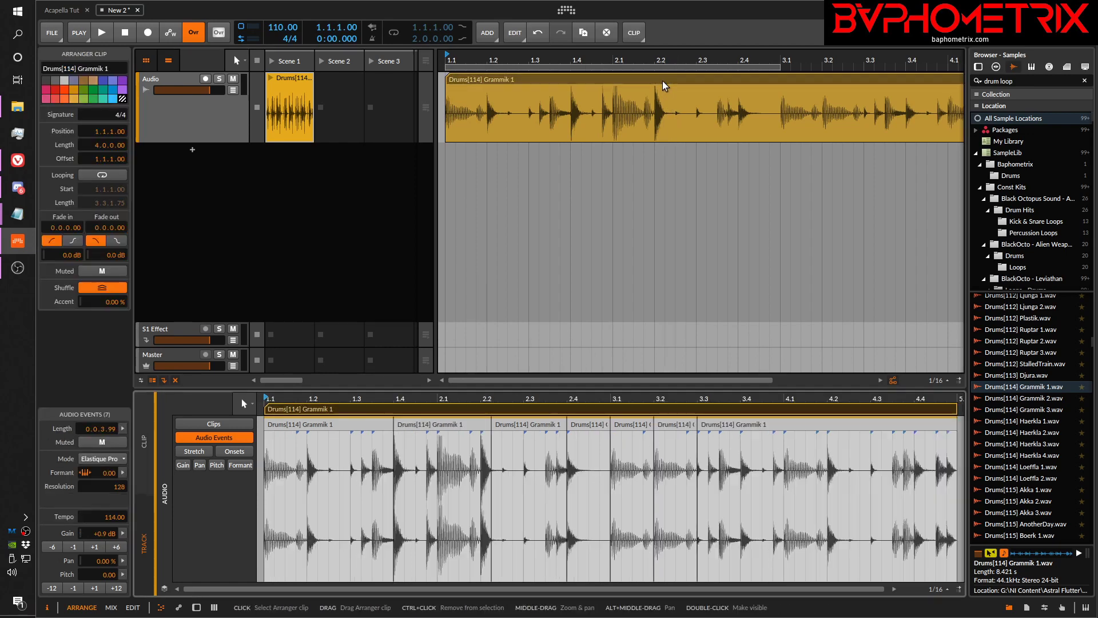
{"action": "key", "text": "Delete"}
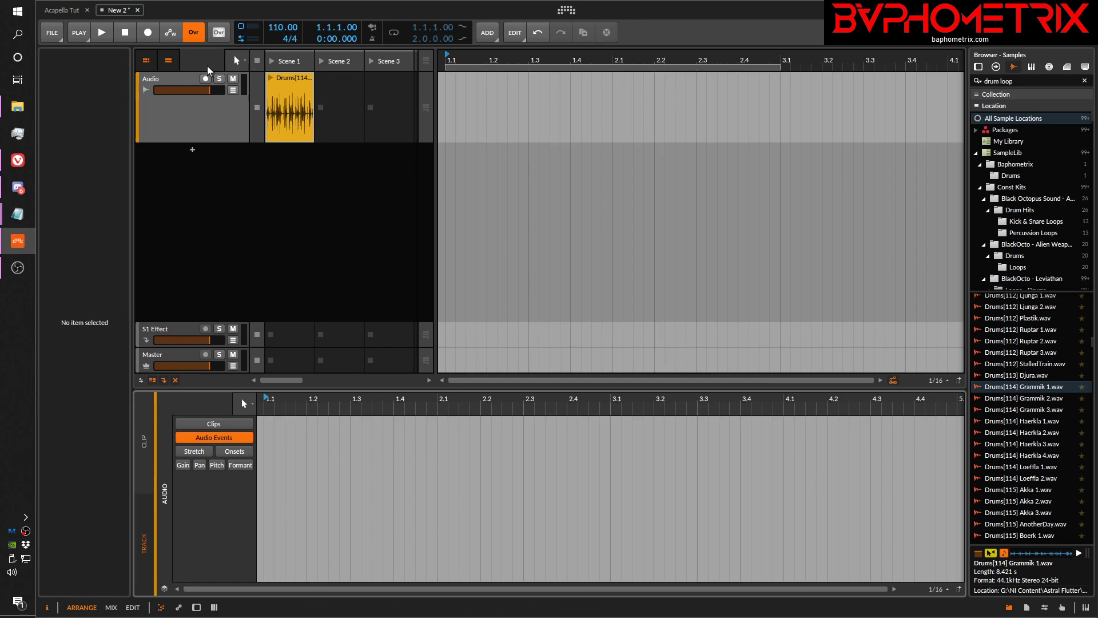
{"action": "left_click", "coordinate": [145, 61]}
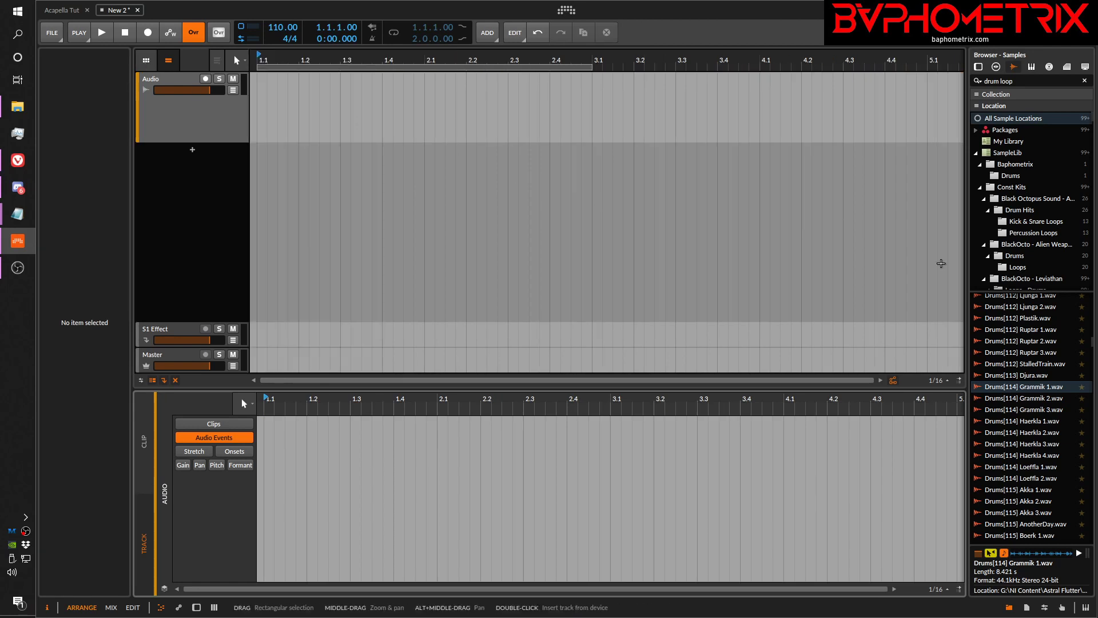
Step: Insert the Drums[114] Grammik 1.wav sample on the Audio track at 1.1.1.00 and select the new clip
{"action": "left_click_drag", "start_coordinate": [1004, 390], "coordinate": [261, 118]}
{"action": "left_click", "coordinate": [341, 80]}
{"action": "left_click", "coordinate": [341, 81]}
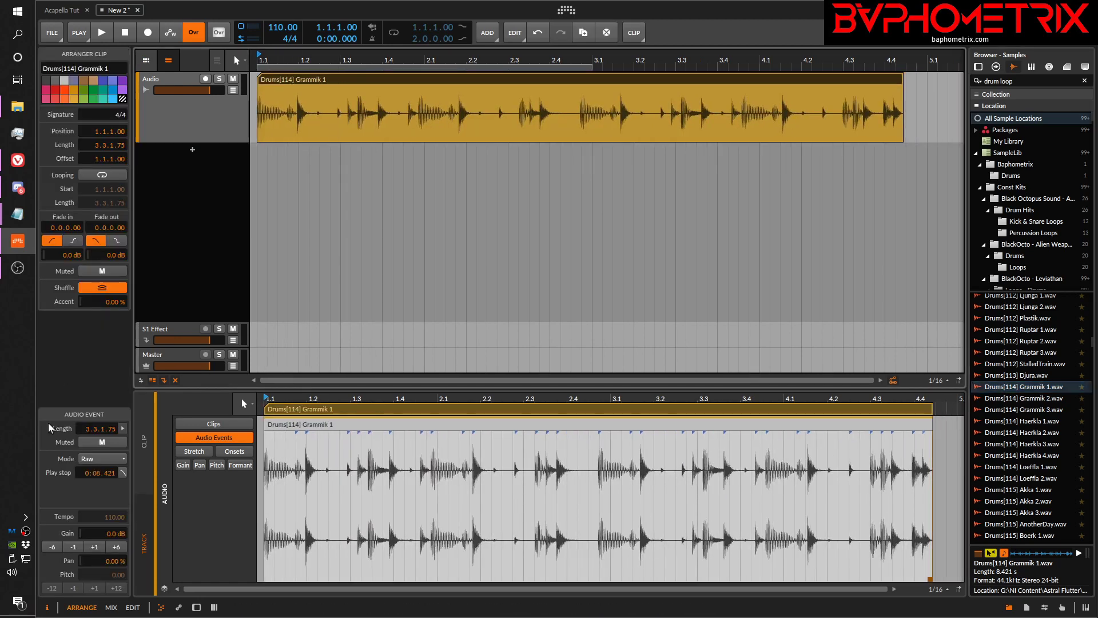
Step: Set the Grammik 1 audio event's stretch mode to Elastique Pro and its tempo to 114
{"action": "left_click", "coordinate": [102, 460]}
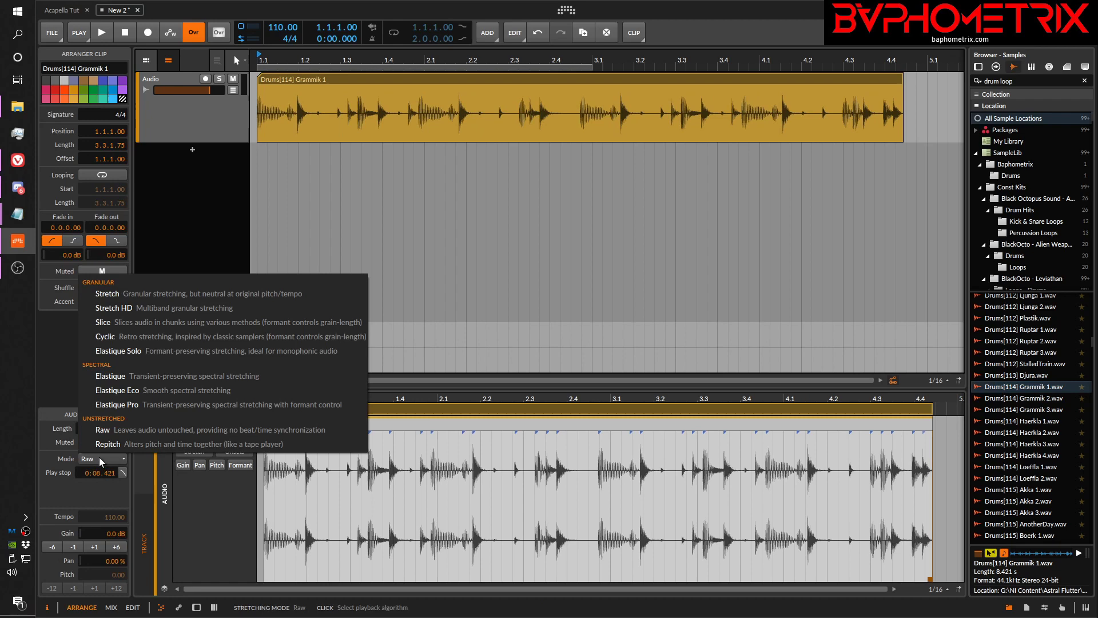
{"action": "left_click", "coordinate": [119, 408]}
{"action": "double_click", "coordinate": [109, 515]}
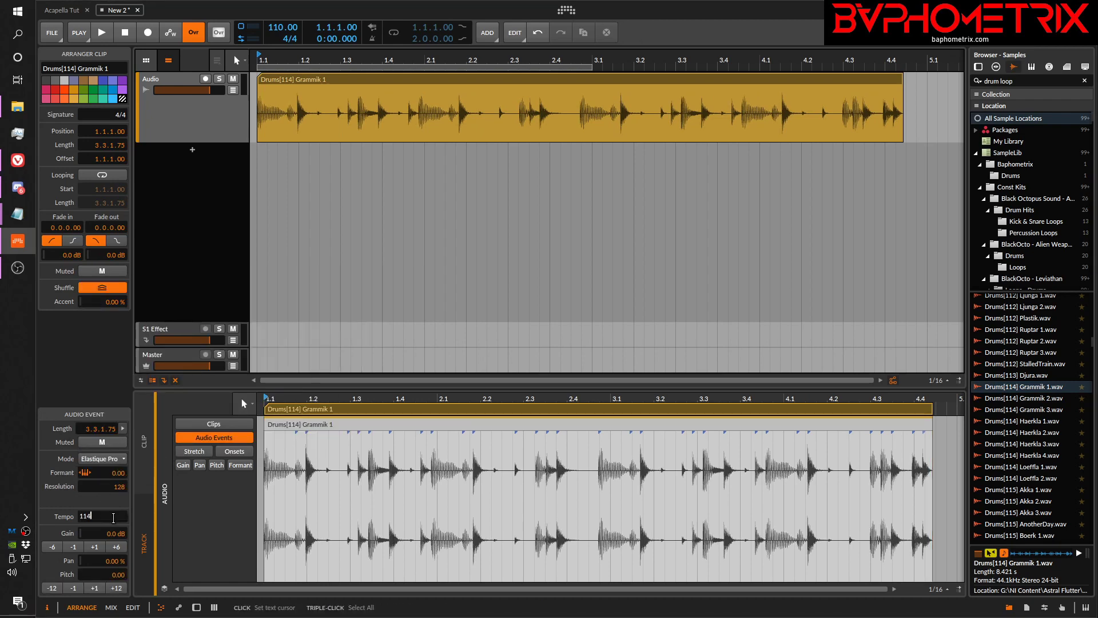
{"action": "key", "text": "Return"}
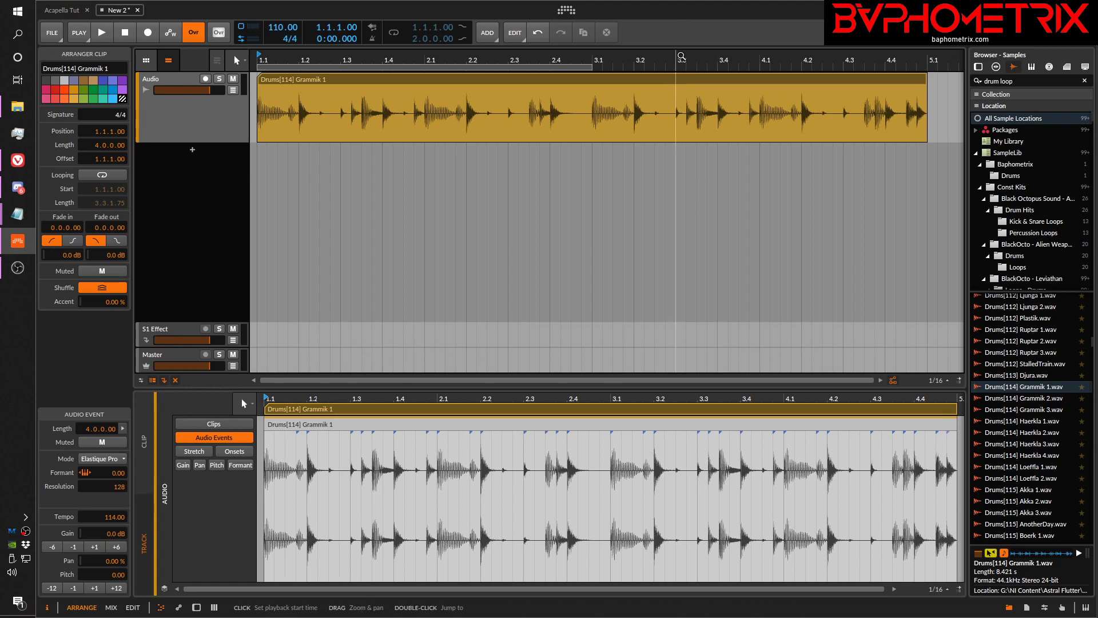
Step: Preview the Drums[115] Akka 2.wav sample and place it on the Audio track at bar 6
{"action": "left_click_drag", "start_coordinate": [683, 54], "coordinate": [634, 378]}
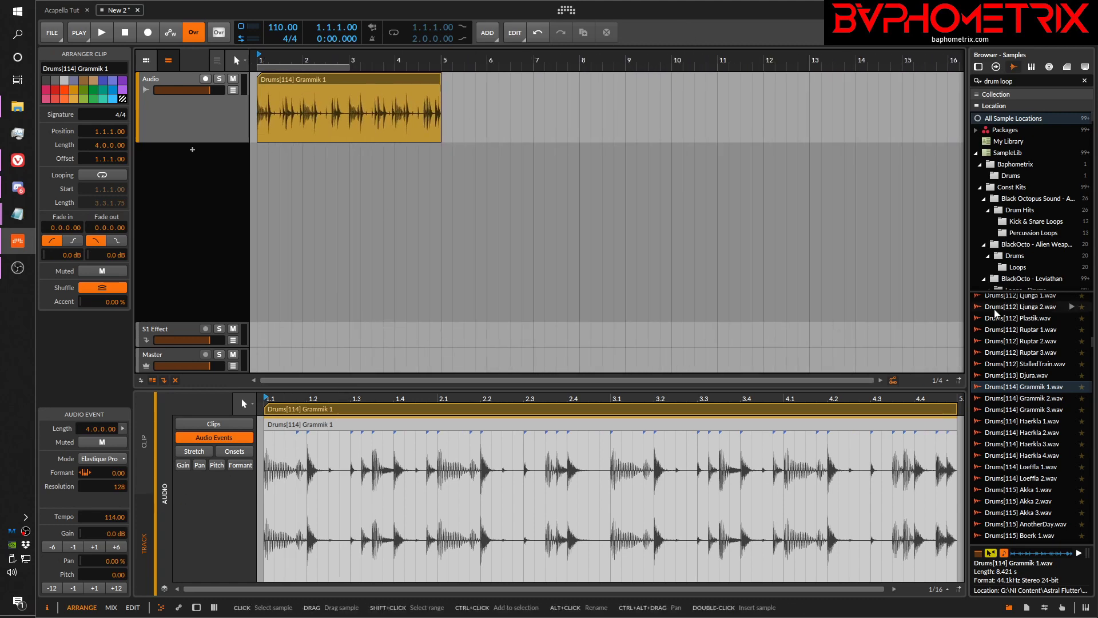
{"action": "left_click", "coordinate": [1013, 501]}
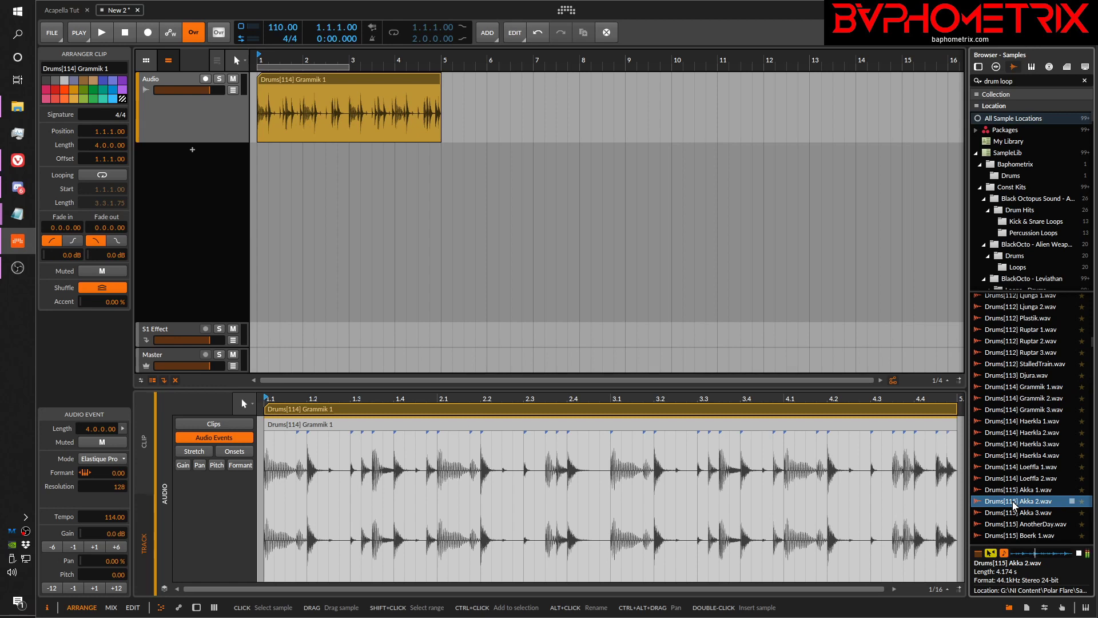
{"action": "left_click_drag", "start_coordinate": [1013, 503], "coordinate": [488, 93]}
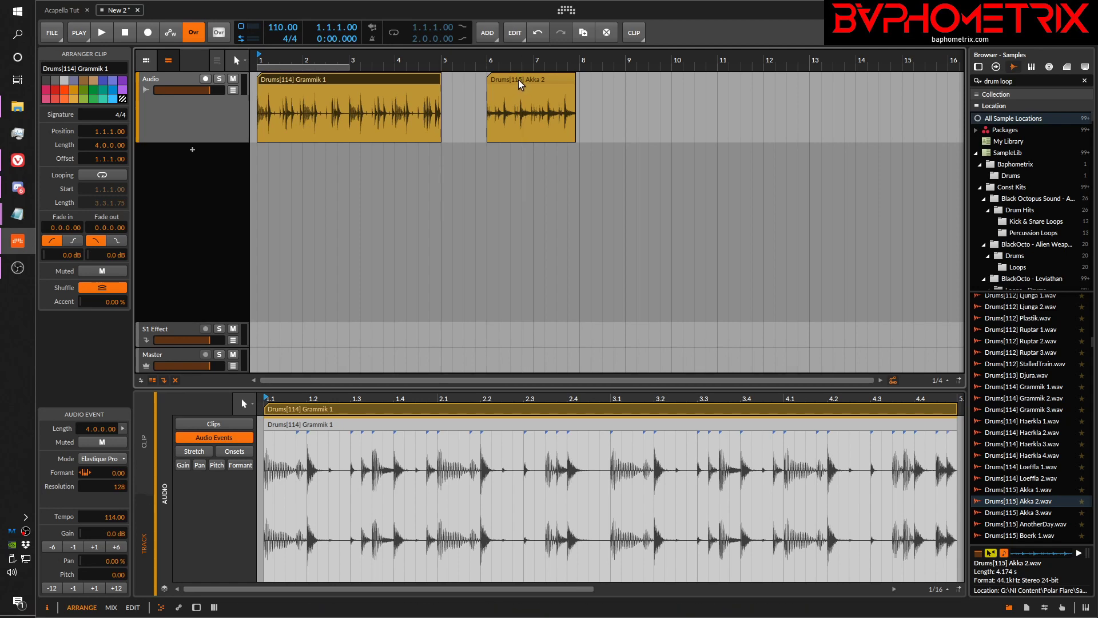
Step: Set the Akka 2 clip's stretch mode to Elastique Pro and its tempo to 115
{"action": "left_click", "coordinate": [528, 79]}
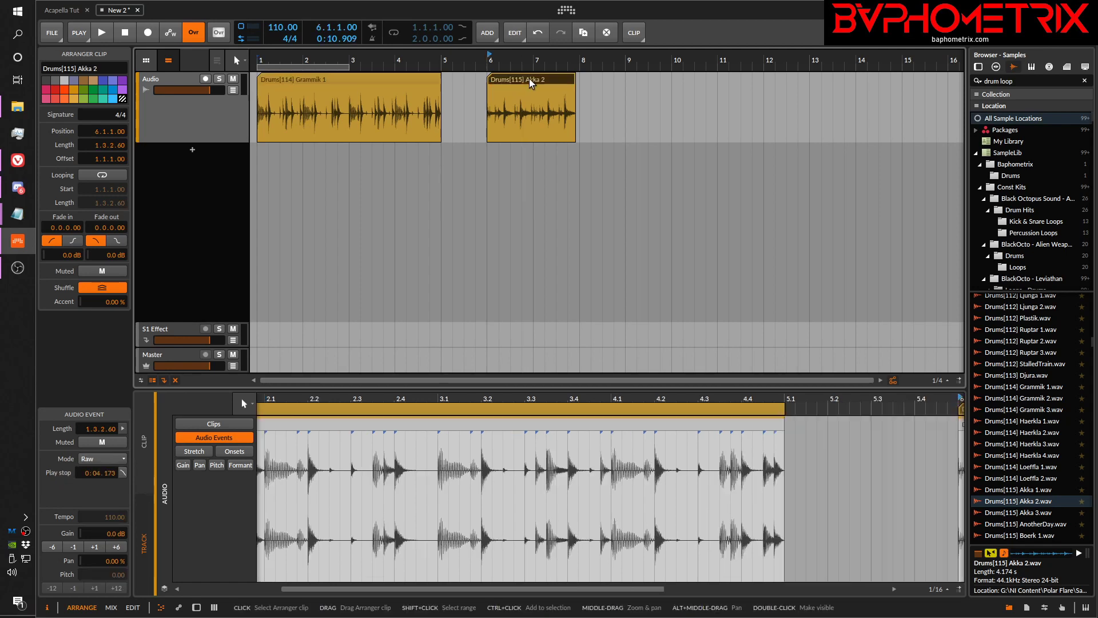
{"action": "left_click", "coordinate": [117, 460]}
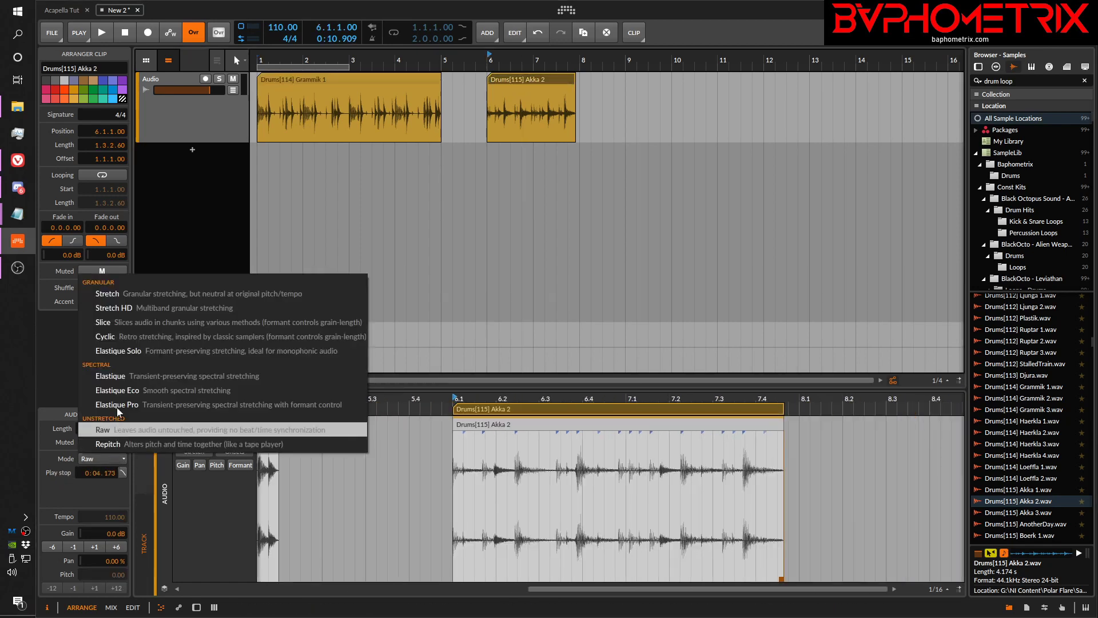
{"action": "left_click", "coordinate": [118, 407]}
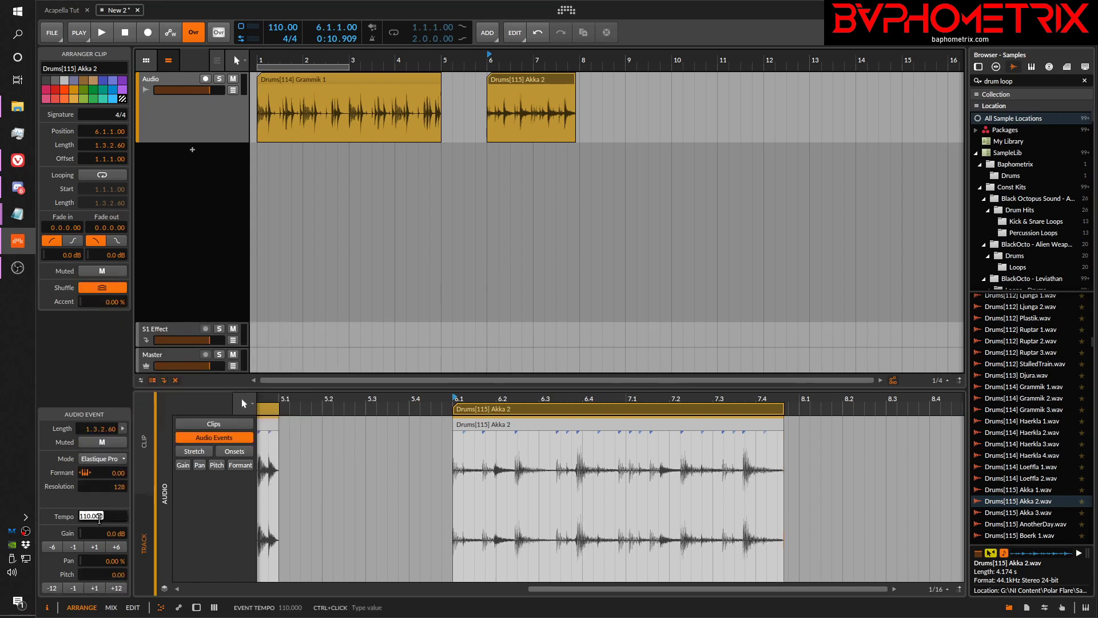
{"action": "left_click", "coordinate": [100, 517], "text": "ctrl"}
{"action": "type", "text": "115"}
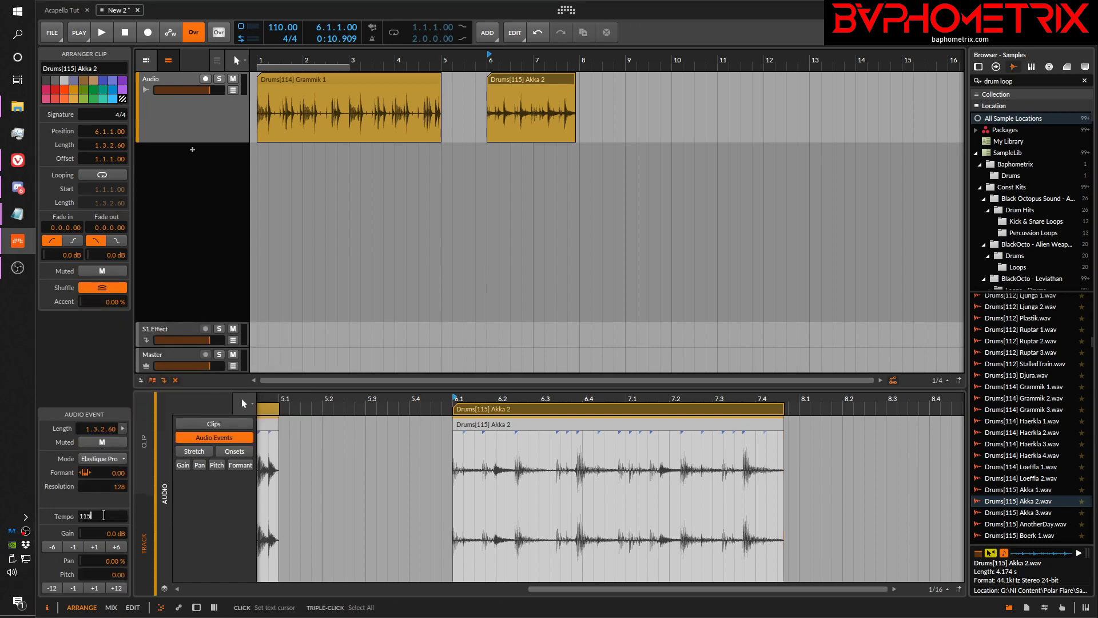
{"action": "key", "text": "Return"}
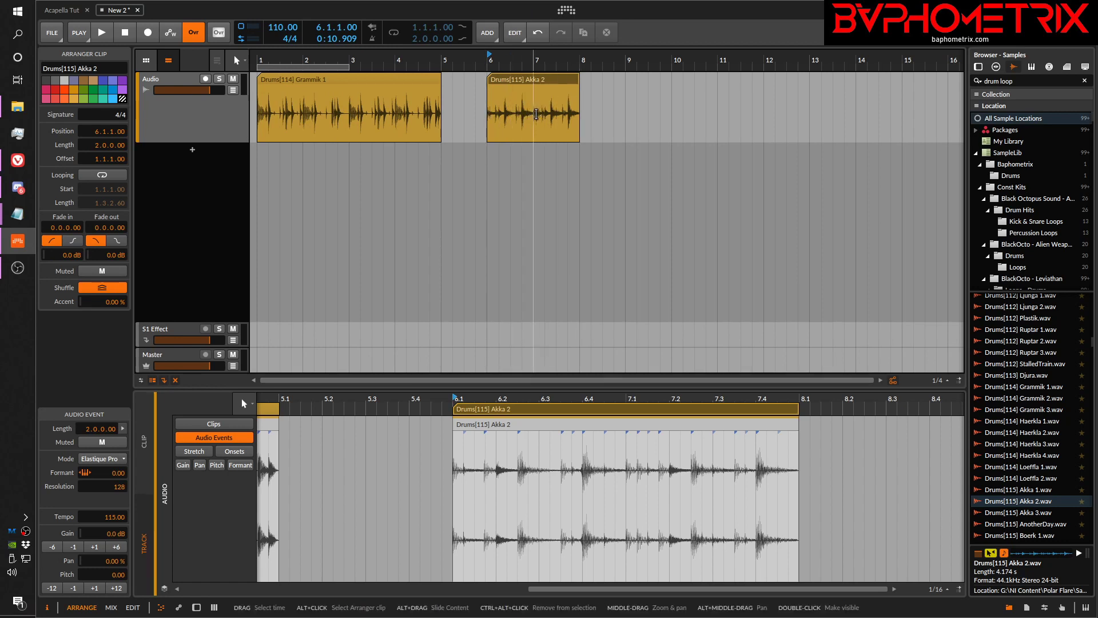
Step: Listen to the Akka 2 clip from 7.1.1.00 and the Grammik 1 clip from 2.1.1.00
{"action": "left_click", "coordinate": [530, 140]}
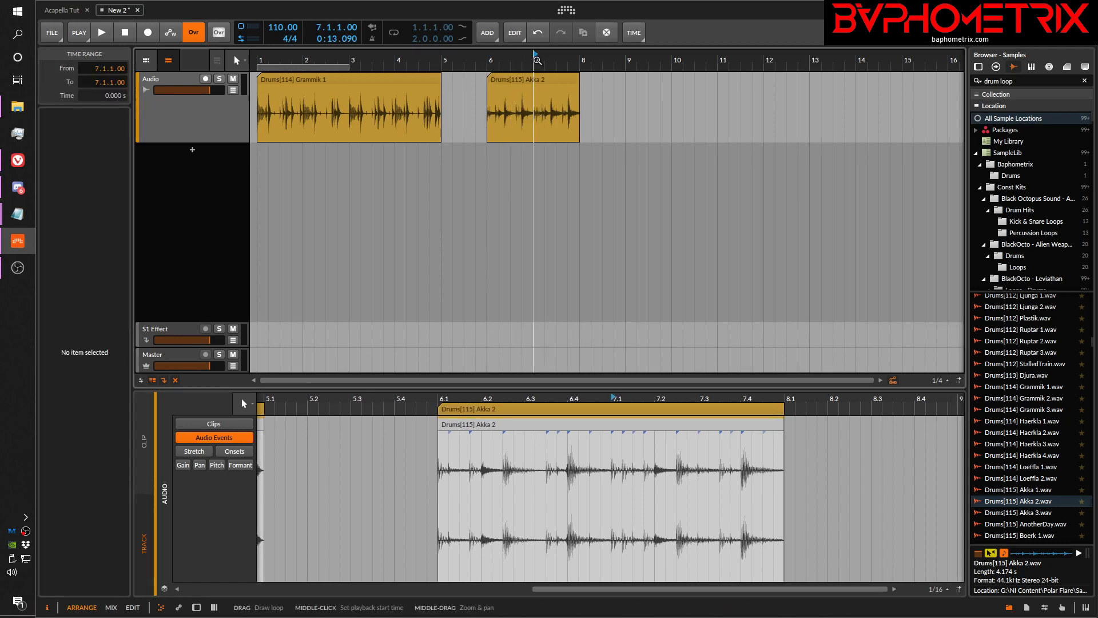
{"action": "key", "text": "space"}
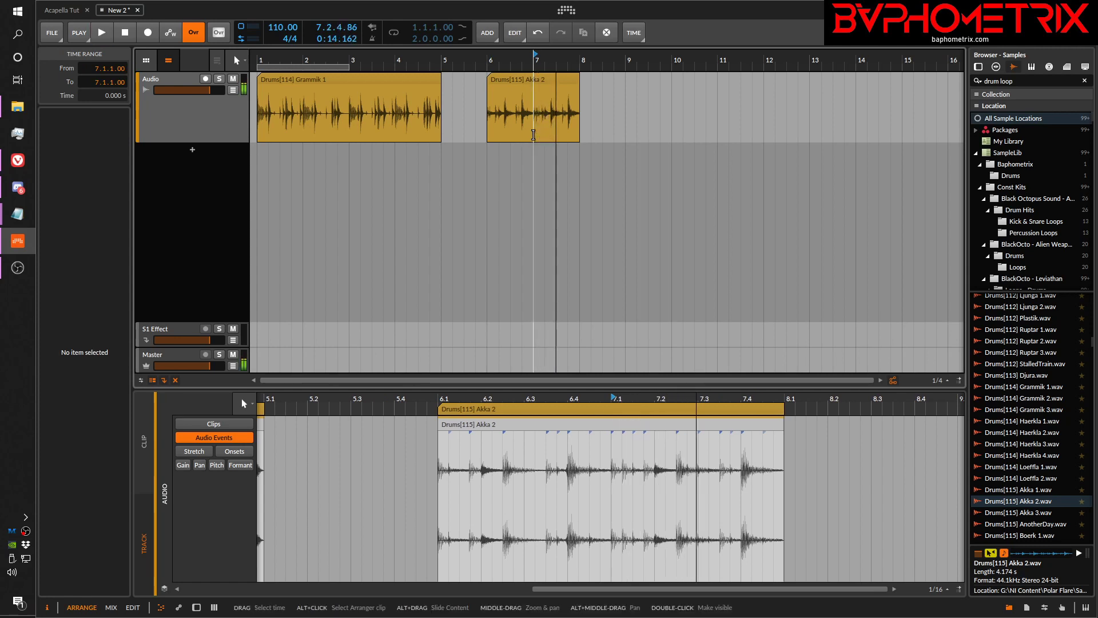
{"action": "left_click", "coordinate": [350, 106]}
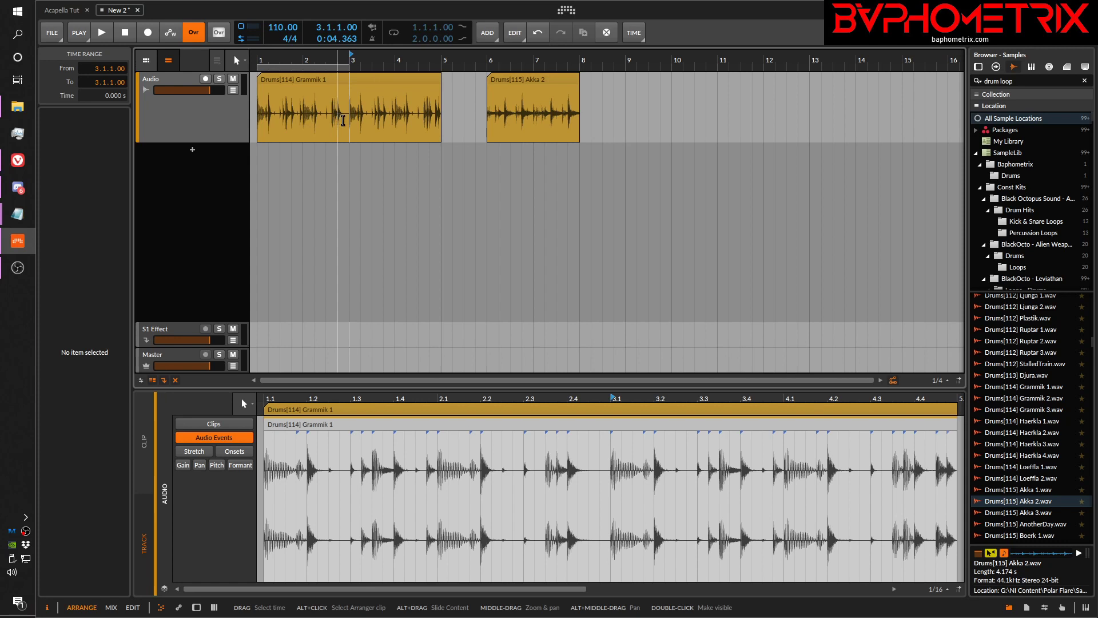
{"action": "left_click", "coordinate": [303, 111]}
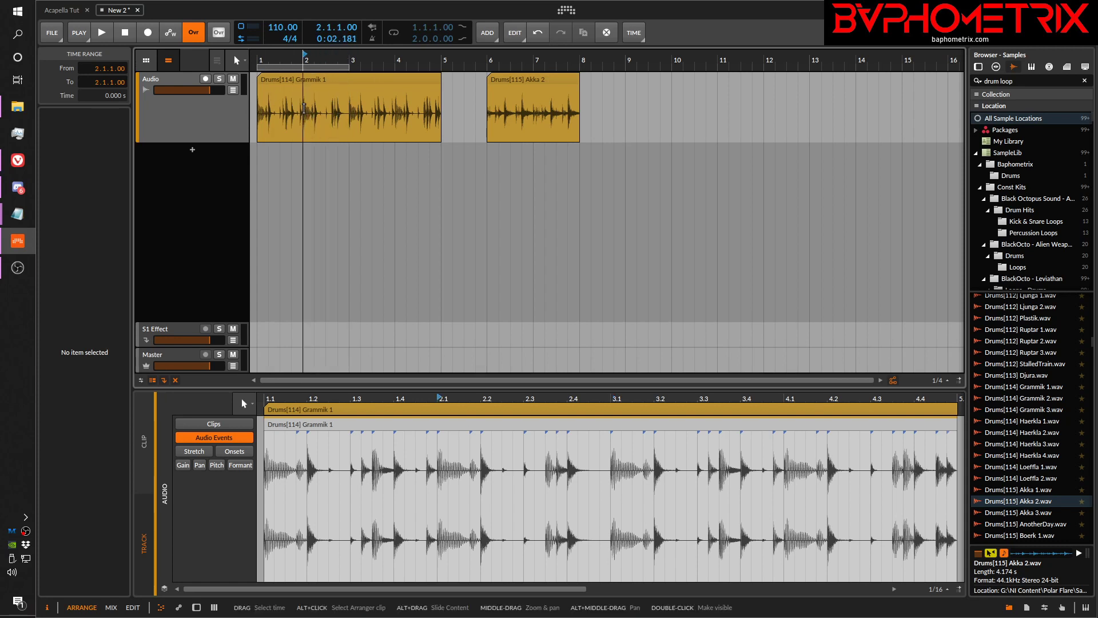
{"action": "key", "text": "space"}
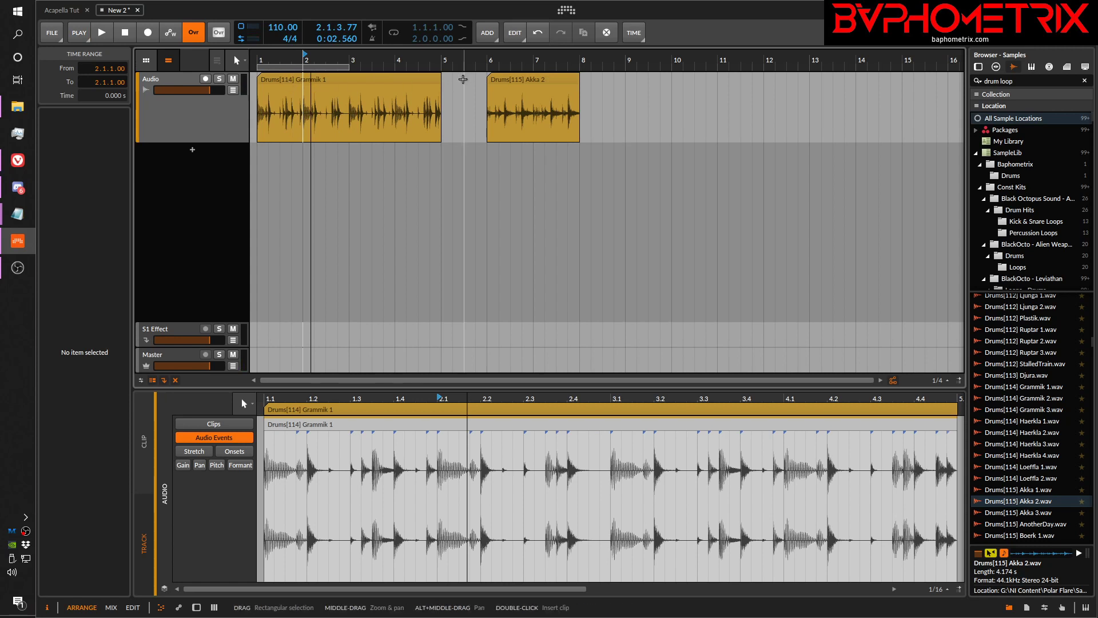
Step: Shorten the Grammik 1 clip to one bar, ending at bar 2, and play it from its start
{"action": "left_click_drag", "start_coordinate": [439, 79], "coordinate": [303, 81]}
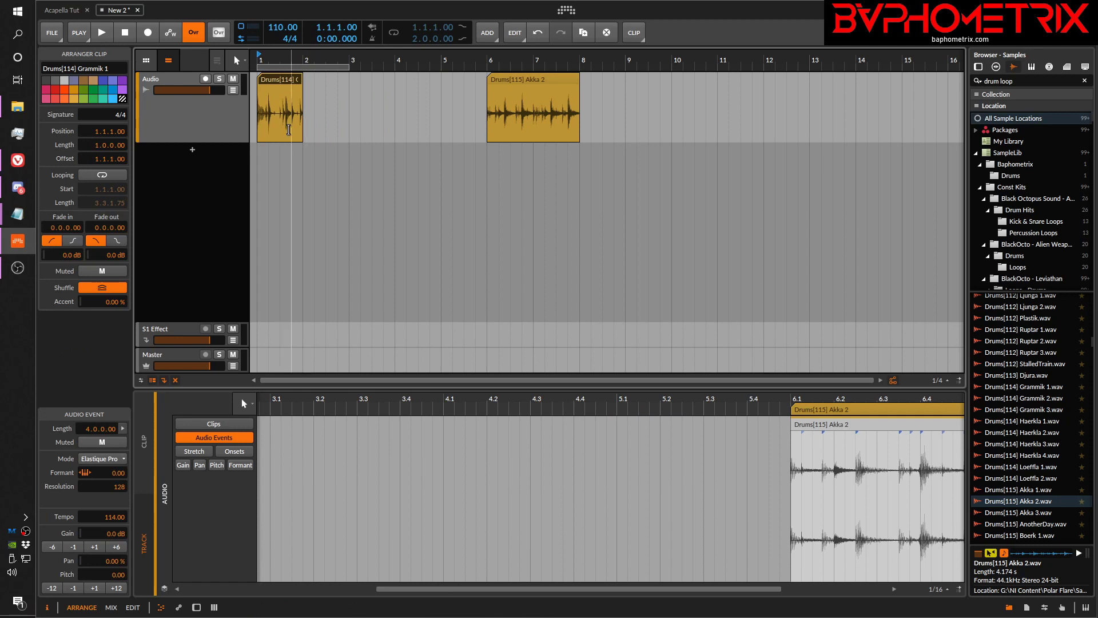
{"action": "key", "text": "space"}
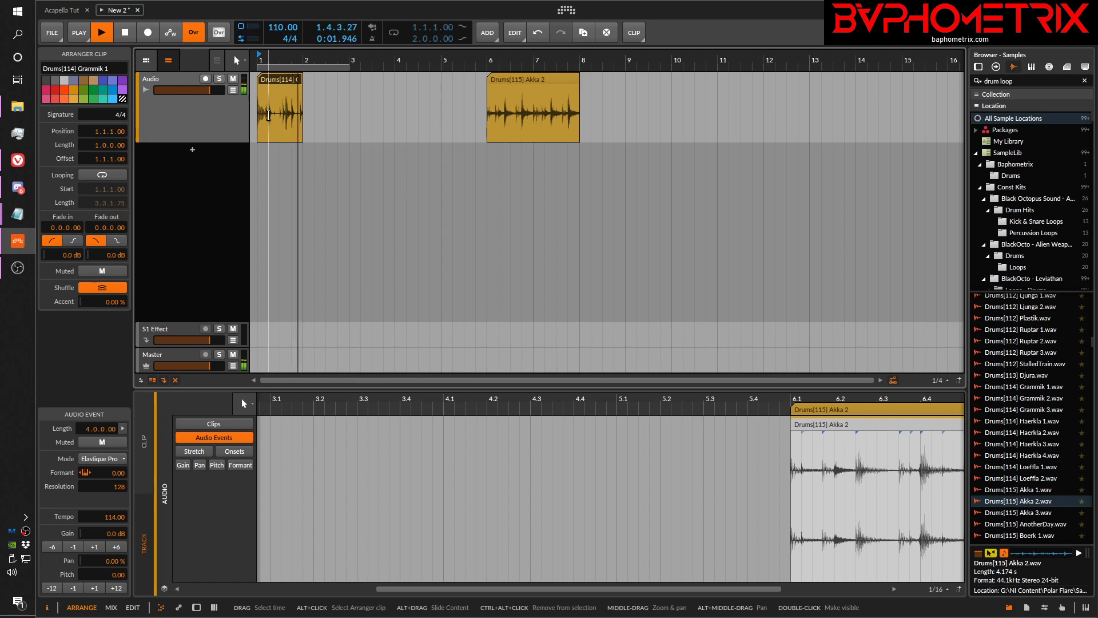
{"action": "key", "text": "space"}
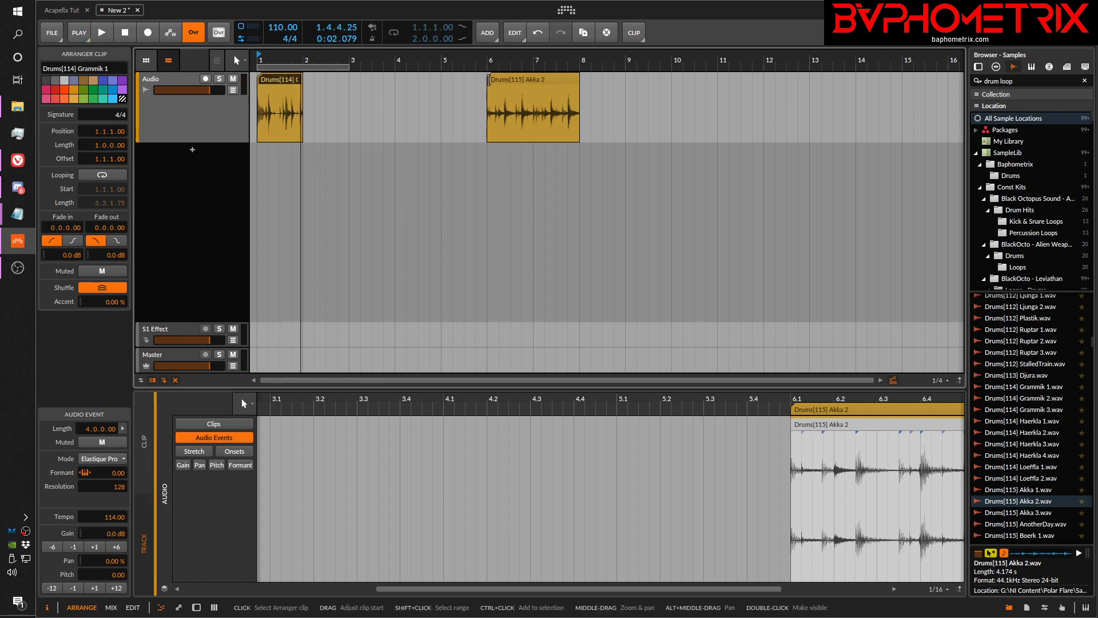
Step: Place only the second bar of the Akka 2 clip at bar 2, directly after the Grammik 1 clip, and play both
{"action": "left_click_drag", "start_coordinate": [488, 80], "coordinate": [325, 88]}
{"action": "left_click", "coordinate": [264, 79]}
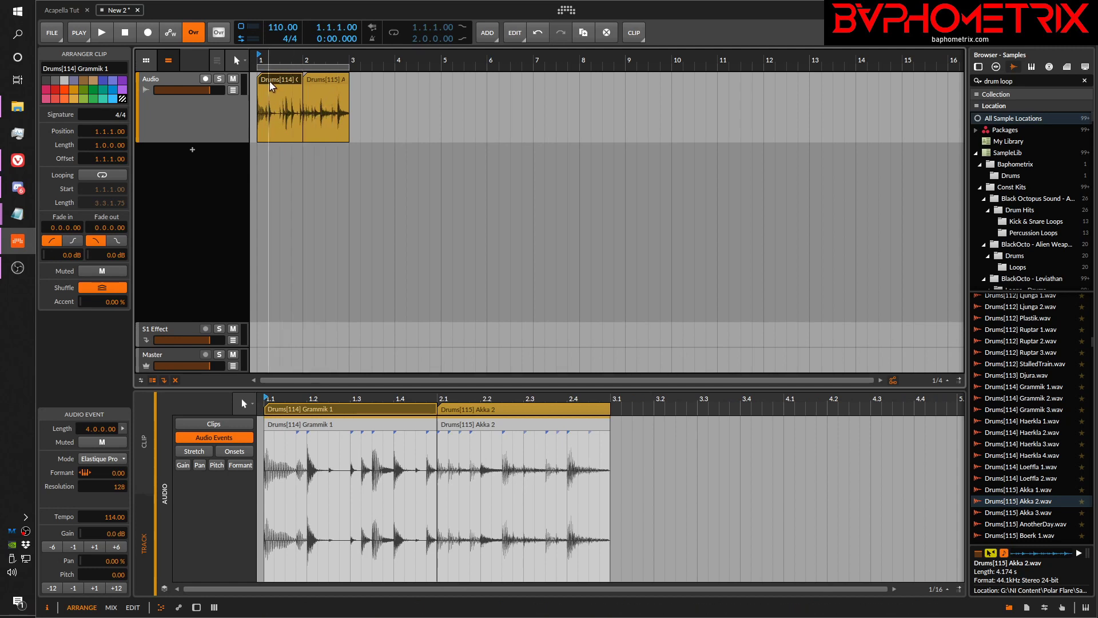
{"action": "key", "text": "space"}
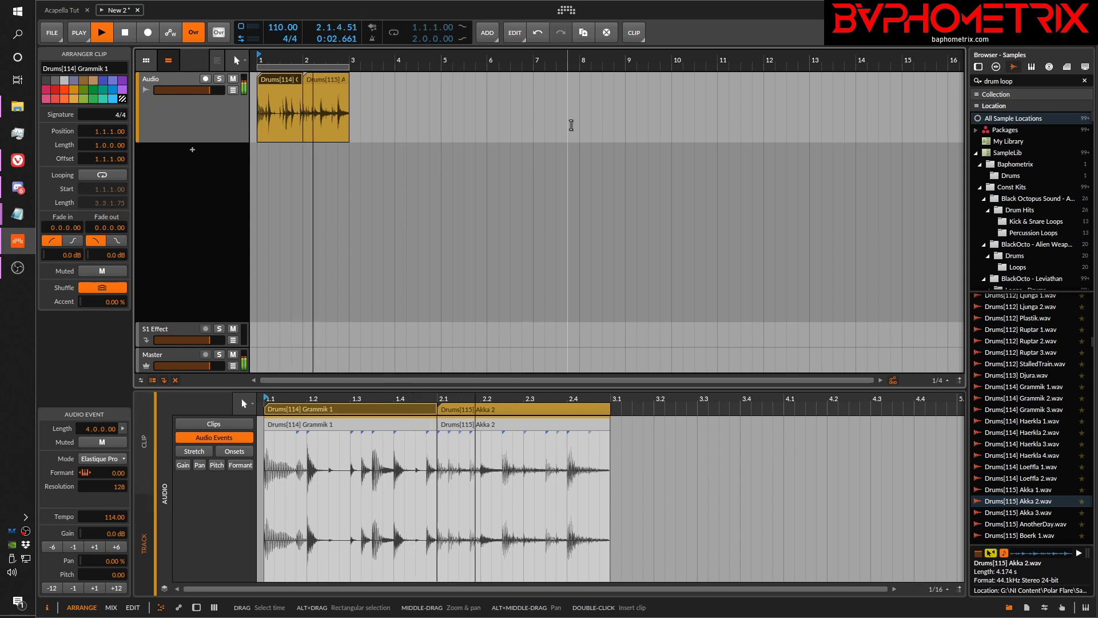
{"action": "key", "text": "space"}
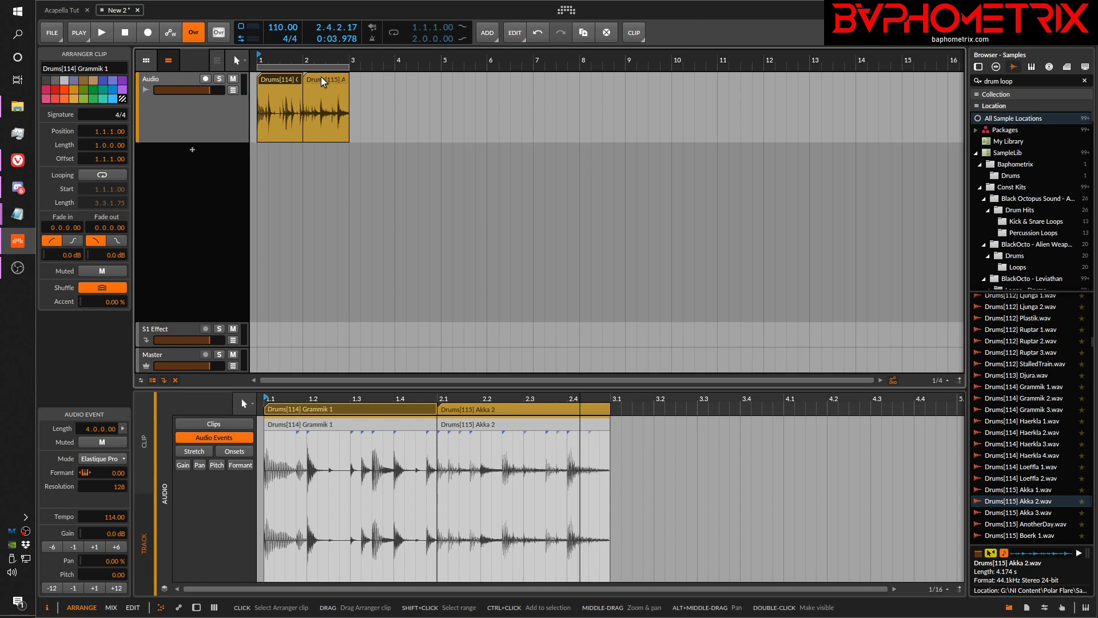
Step: Move the Akka 2 clip away from the end of the Grammik 1 clip to position 2.4.4.00
{"action": "left_click_drag", "start_coordinate": [303, 59], "coordinate": [364, 97]}
{"action": "left_click_drag", "start_coordinate": [364, 59], "coordinate": [518, 58]}
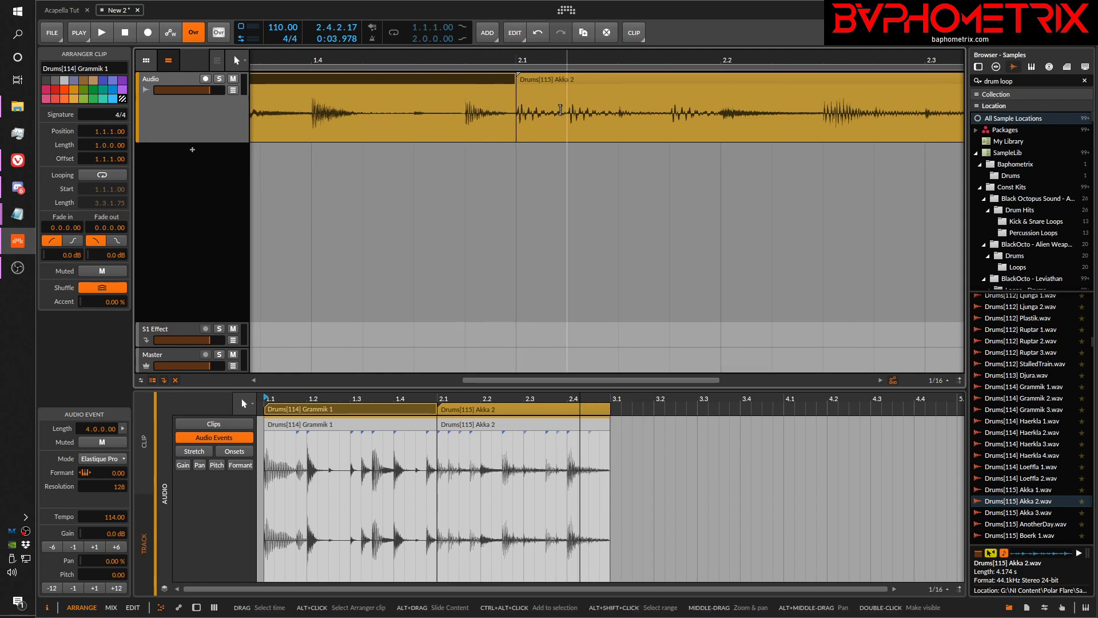
{"action": "left_click_drag", "start_coordinate": [522, 59], "coordinate": [545, 39]}
{"action": "left_click_drag", "start_coordinate": [549, 77], "coordinate": [737, 94]}
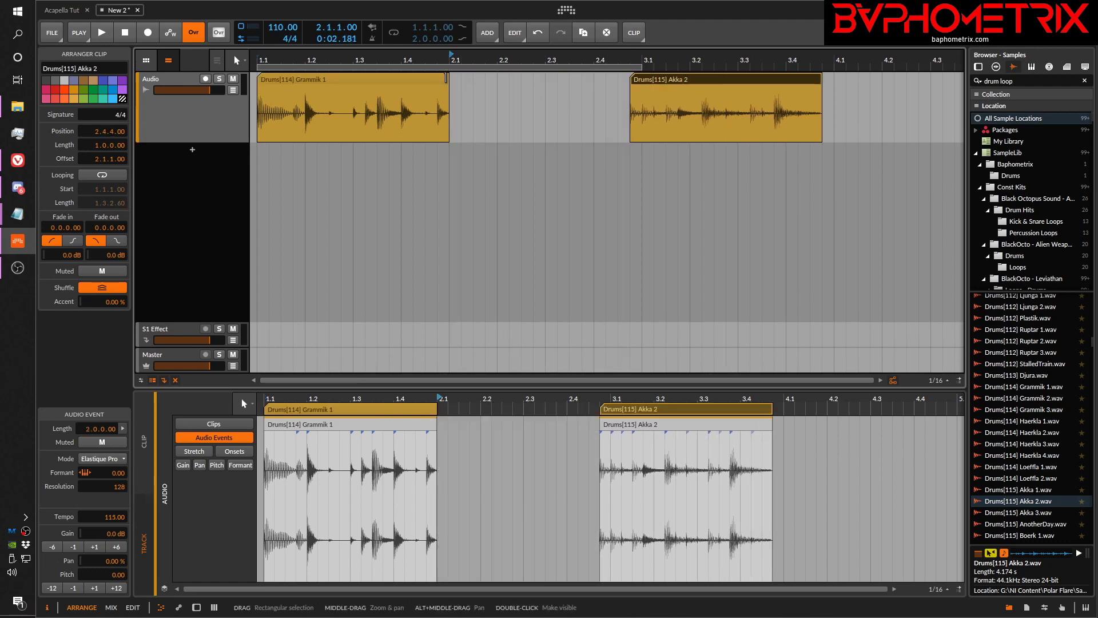
Step: Extend the end of the Grammik 1 clip to 2.4, giving it a length of 1.3.0.00
{"action": "left_click_drag", "start_coordinate": [446, 78], "coordinate": [498, 100]}
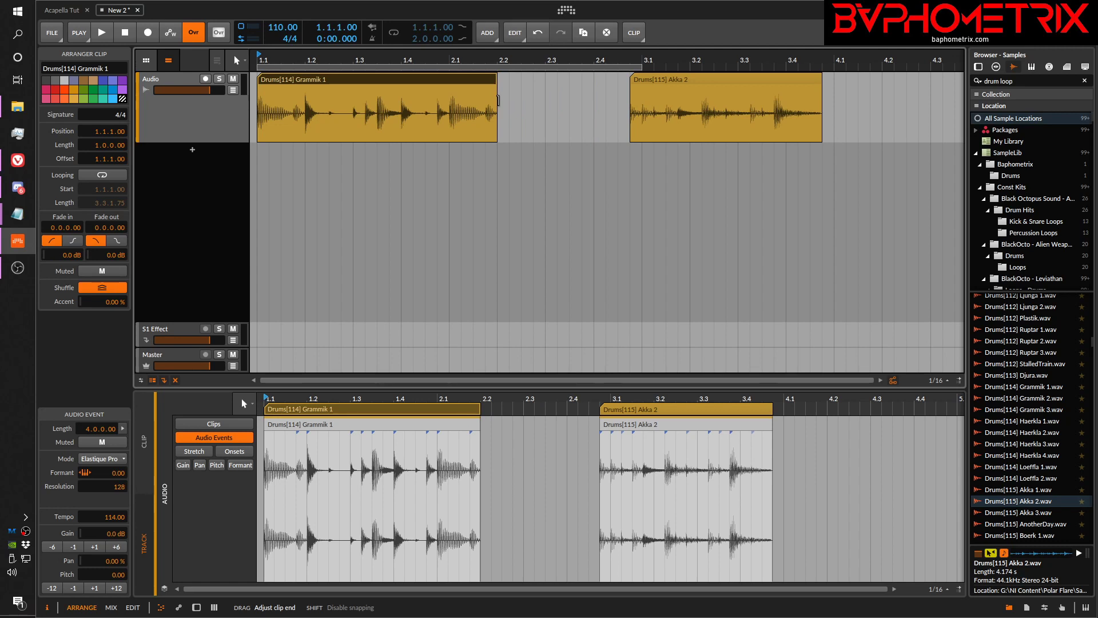
{"action": "left_click_drag", "start_coordinate": [498, 100], "coordinate": [589, 92]}
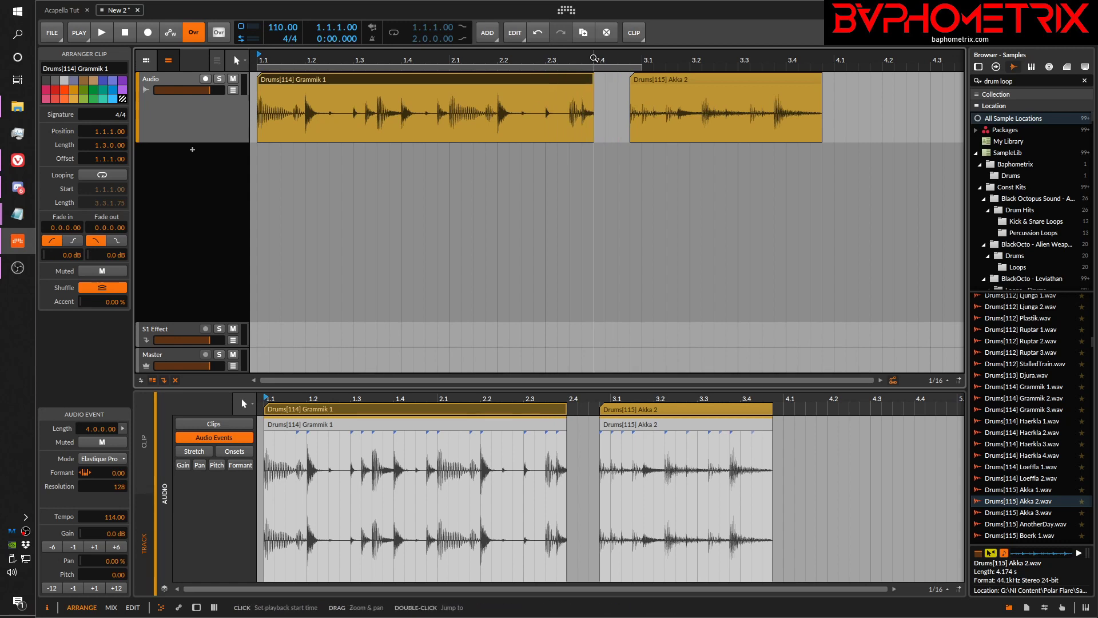
{"action": "scroll", "coordinate": [600, 80], "scroll_direction": "up", "scroll_amount": 5}
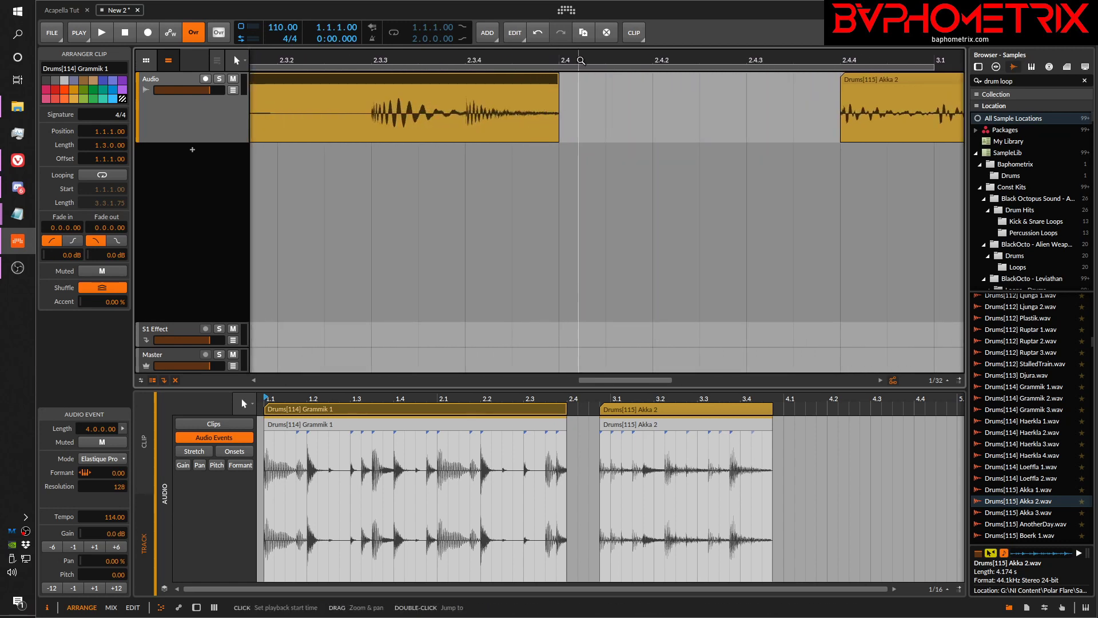
{"action": "scroll", "coordinate": [531, 63], "scroll_direction": "down", "scroll_amount": 4}
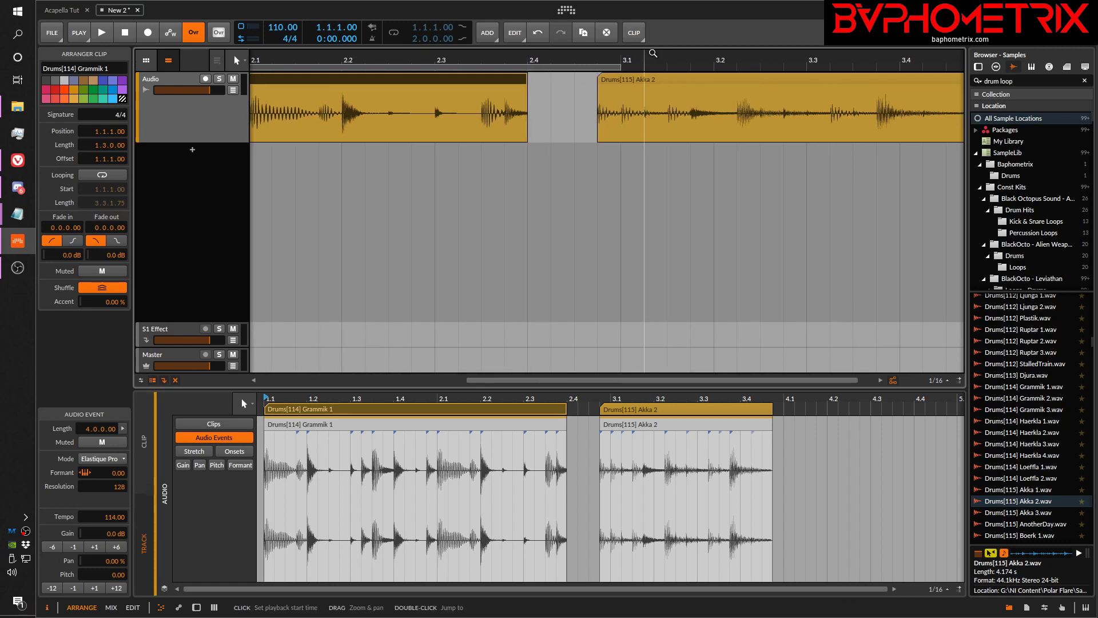
{"action": "scroll", "coordinate": [531, 63], "scroll_direction": "down", "scroll_amount": 5}
{"action": "scroll", "coordinate": [609, 53], "scroll_direction": "down", "scroll_amount": 1}
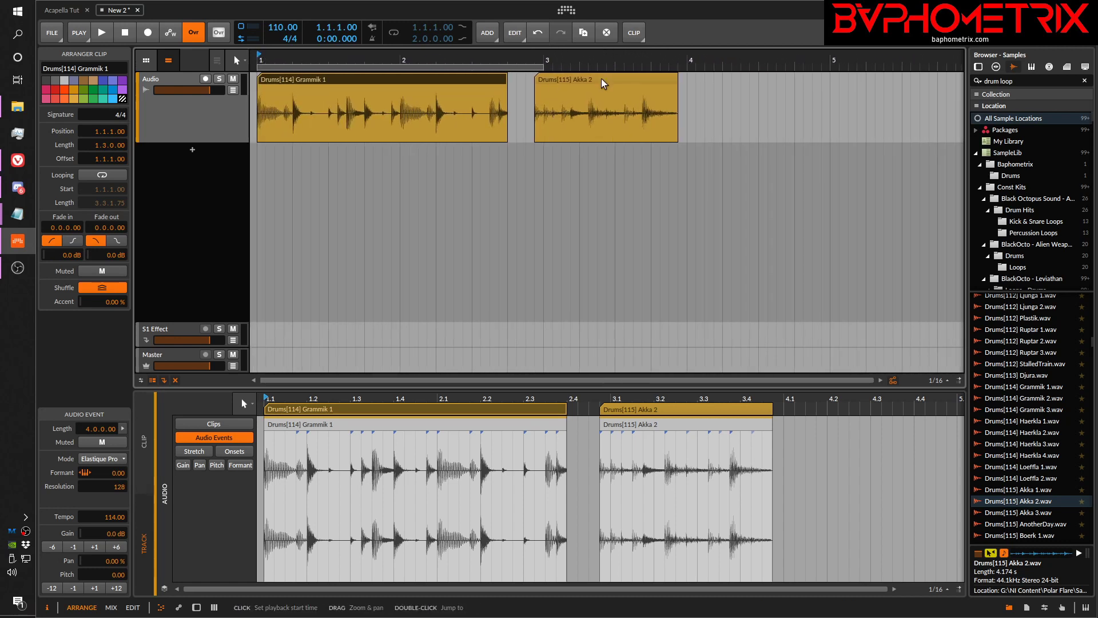
Step: Place the Akka 2 clip at 3.1.1.00 with a length of 2.0.0.00
{"action": "left_click_drag", "start_coordinate": [602, 78], "coordinate": [691, 110]}
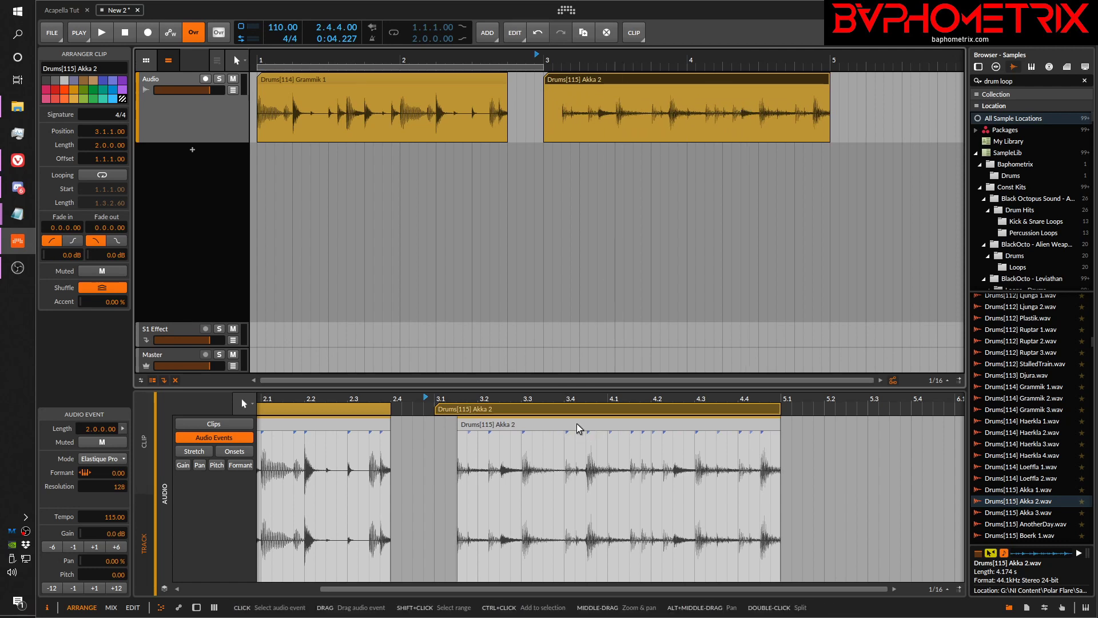
{"action": "left_click_drag", "start_coordinate": [688, 58], "coordinate": [481, 52]}
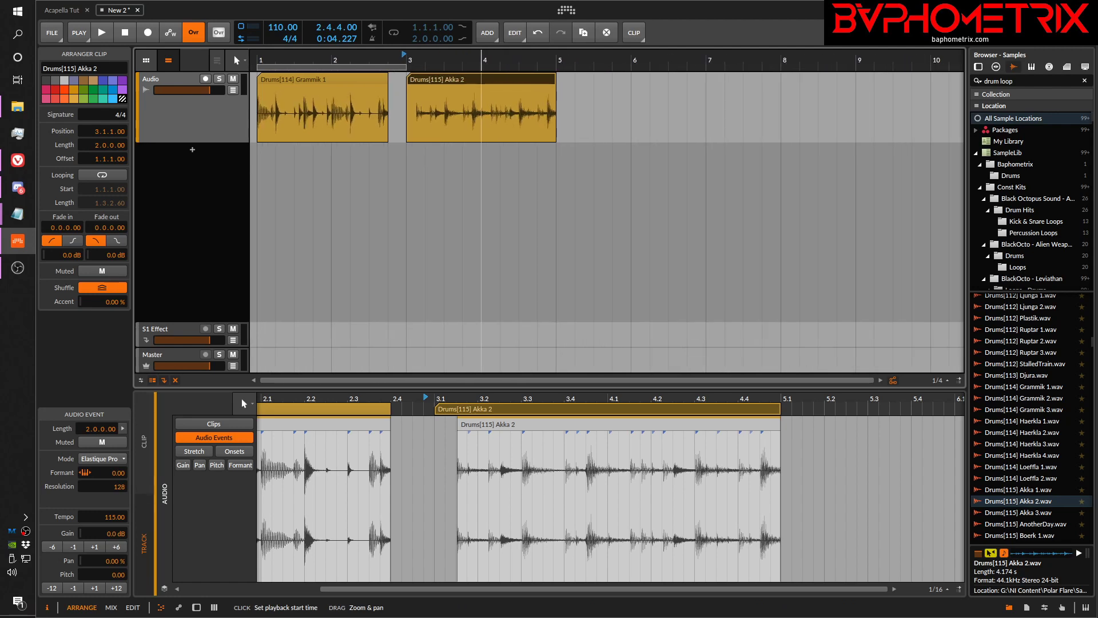
{"action": "left_click_drag", "start_coordinate": [661, 399], "coordinate": [685, 401]}
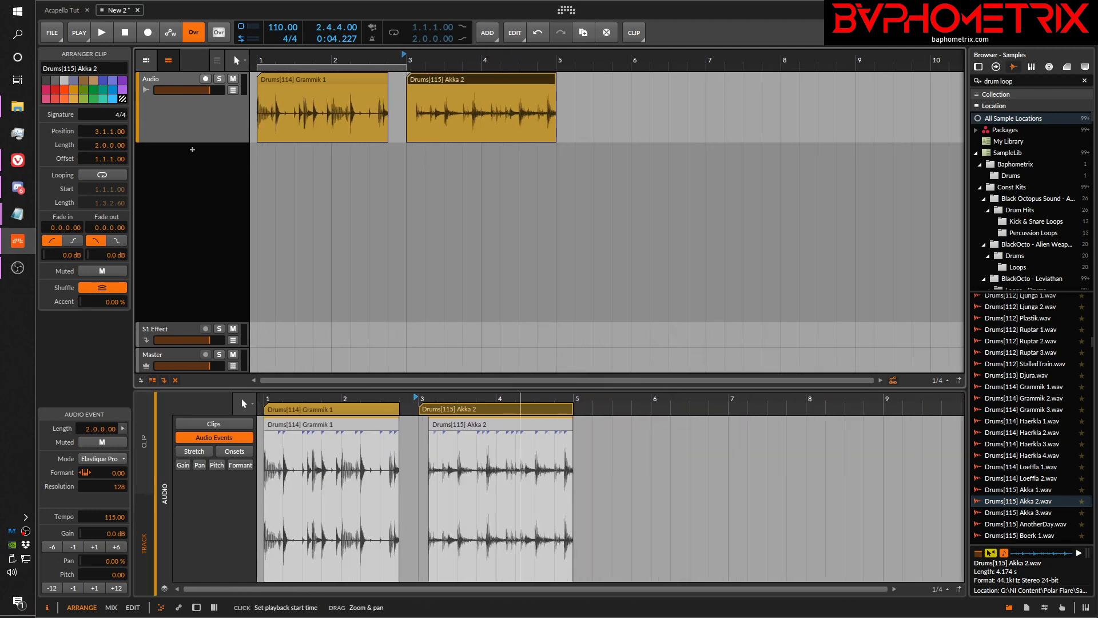
Step: Move the Akka 2 clip to 5.3.1.00 and stretch its boundaries past its audio event on both sides, starting at 4.3.2.94 with length 4.2.2.05
{"action": "left_click_drag", "start_coordinate": [514, 406], "coordinate": [709, 413]}
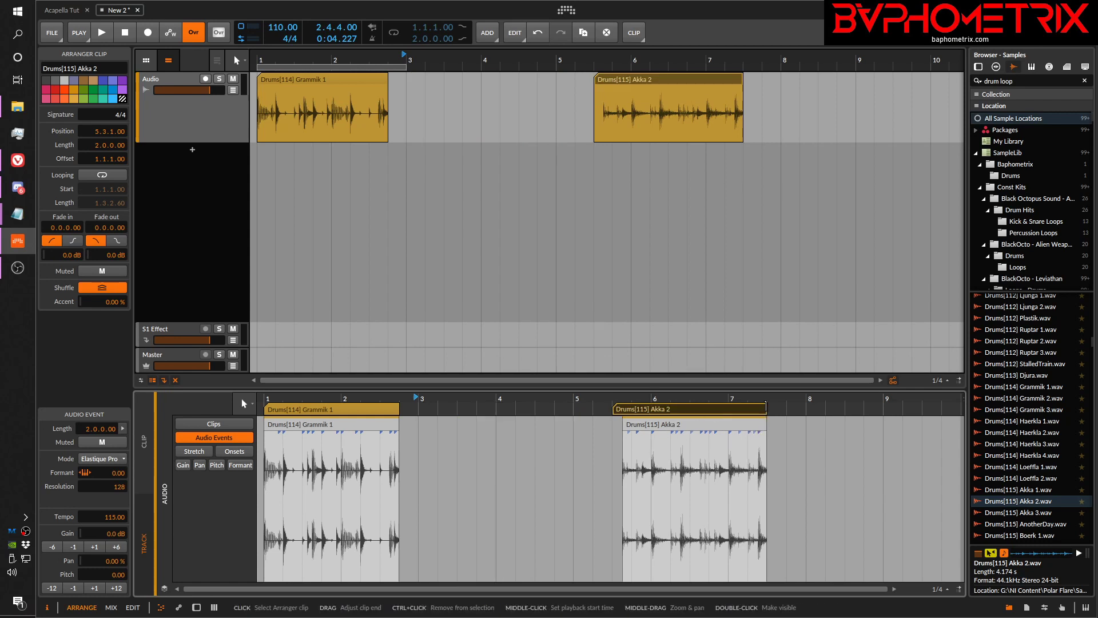
{"action": "left_click_drag", "start_coordinate": [765, 407], "coordinate": [902, 407]}
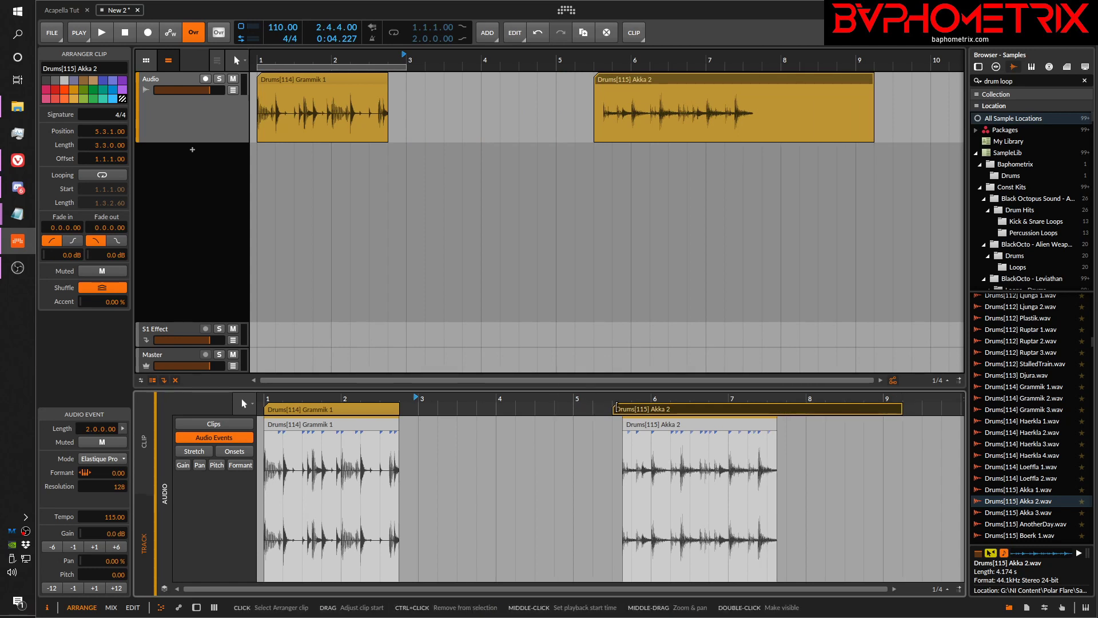
{"action": "left_click_drag", "start_coordinate": [615, 408], "coordinate": [499, 419]}
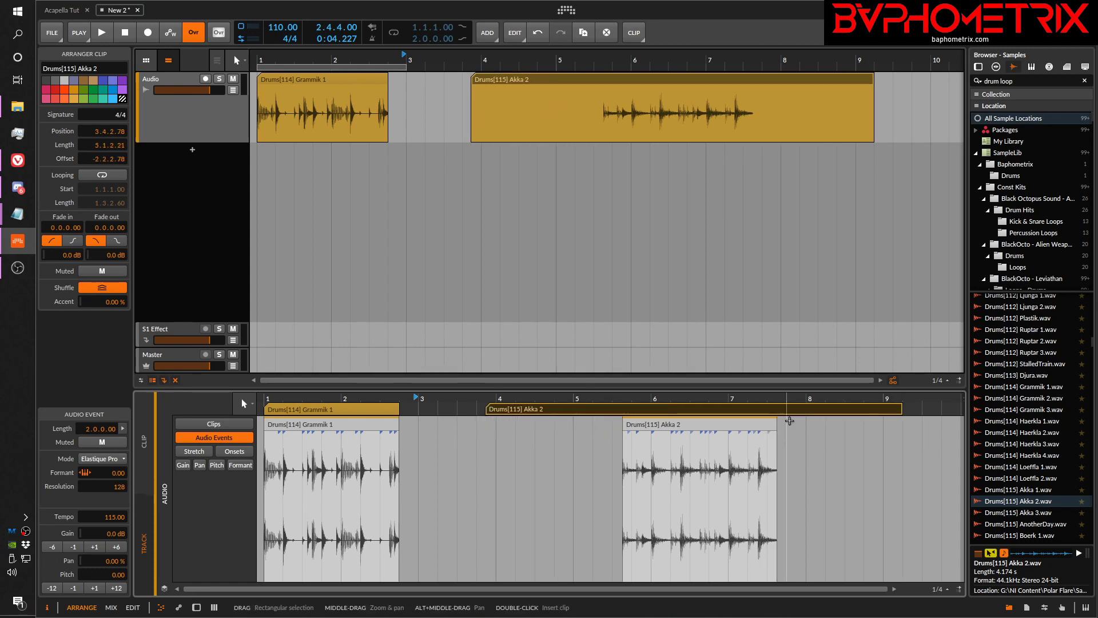
{"action": "left_click", "coordinate": [700, 437]}
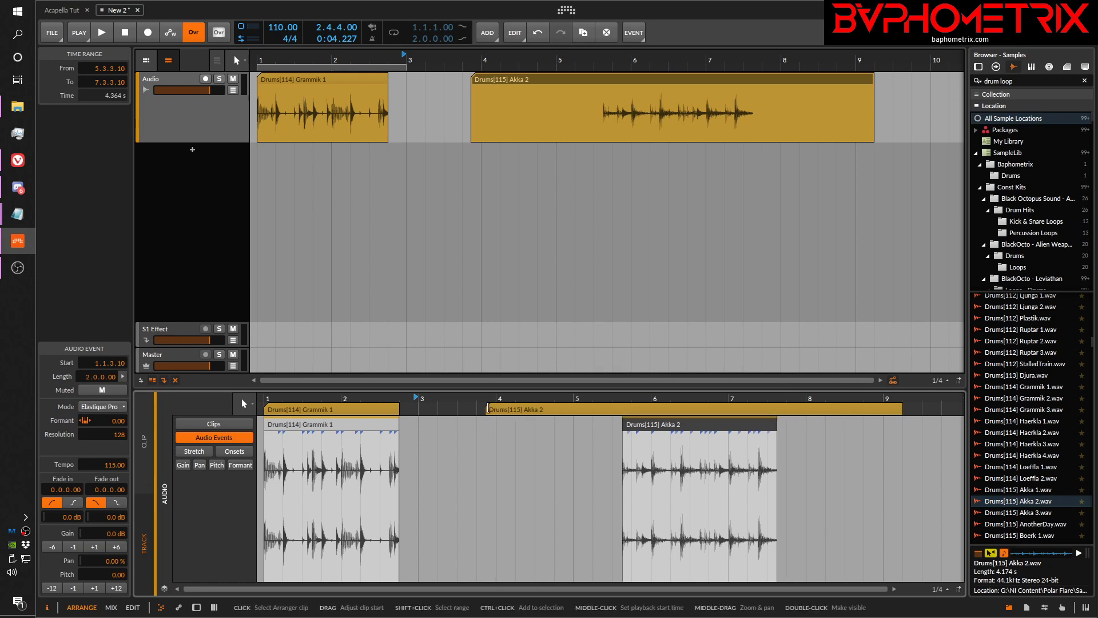
{"action": "left_click_drag", "start_coordinate": [492, 407], "coordinate": [549, 418]}
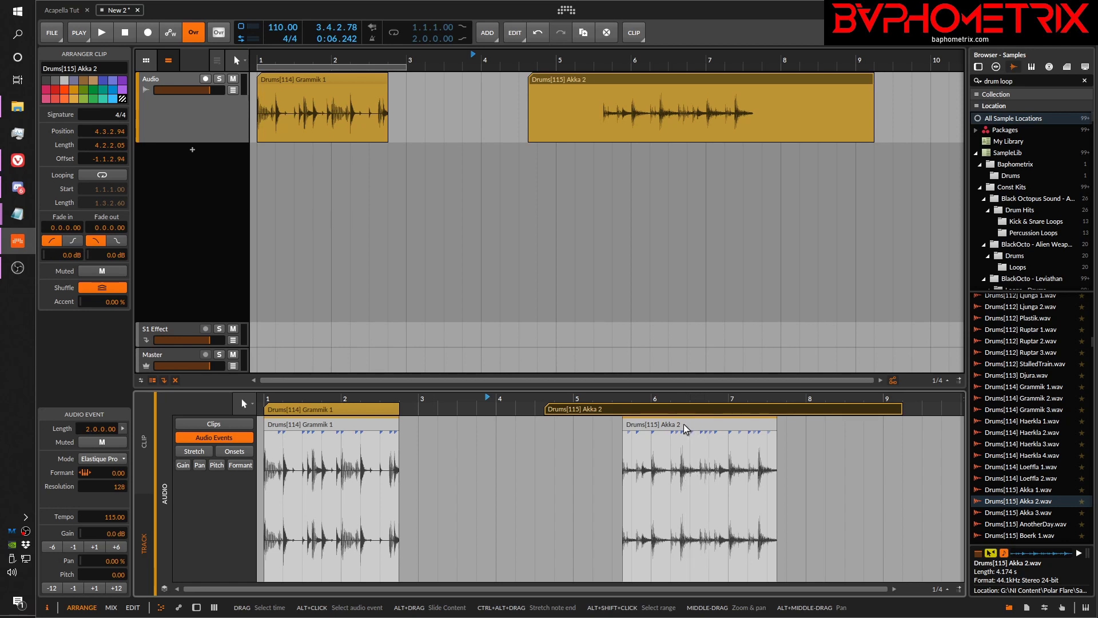
Step: Move the Akka 2 audio event to 5.1.1.00 and trim the start of both the event and its clip to 6.3.1.00
{"action": "left_click_drag", "start_coordinate": [683, 424], "coordinate": [633, 423]}
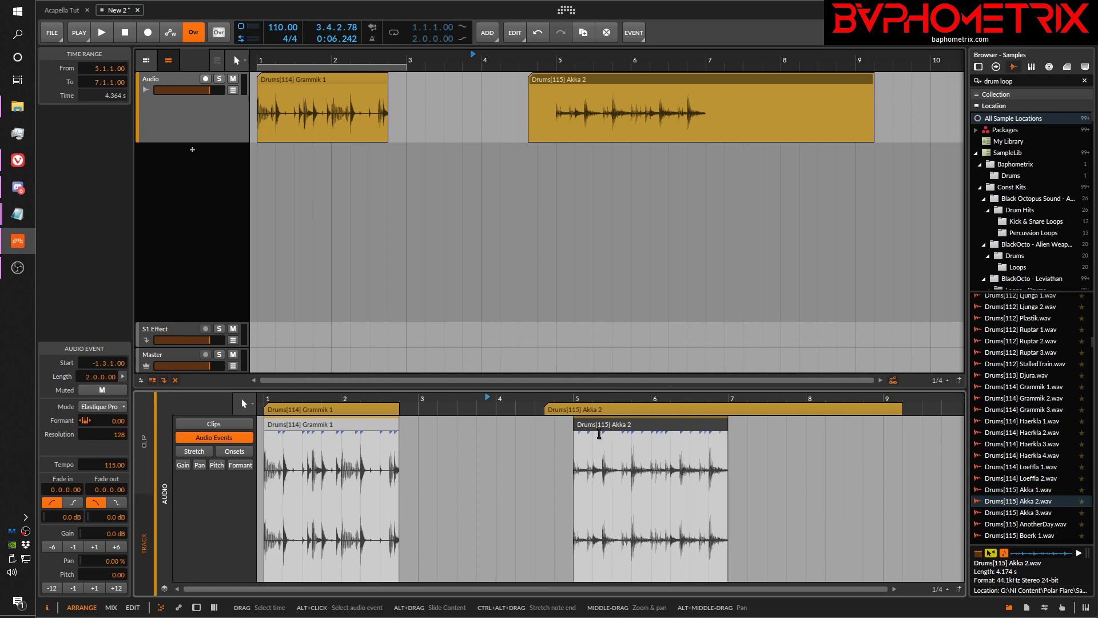
{"action": "left_click_drag", "start_coordinate": [576, 424], "coordinate": [690, 423]}
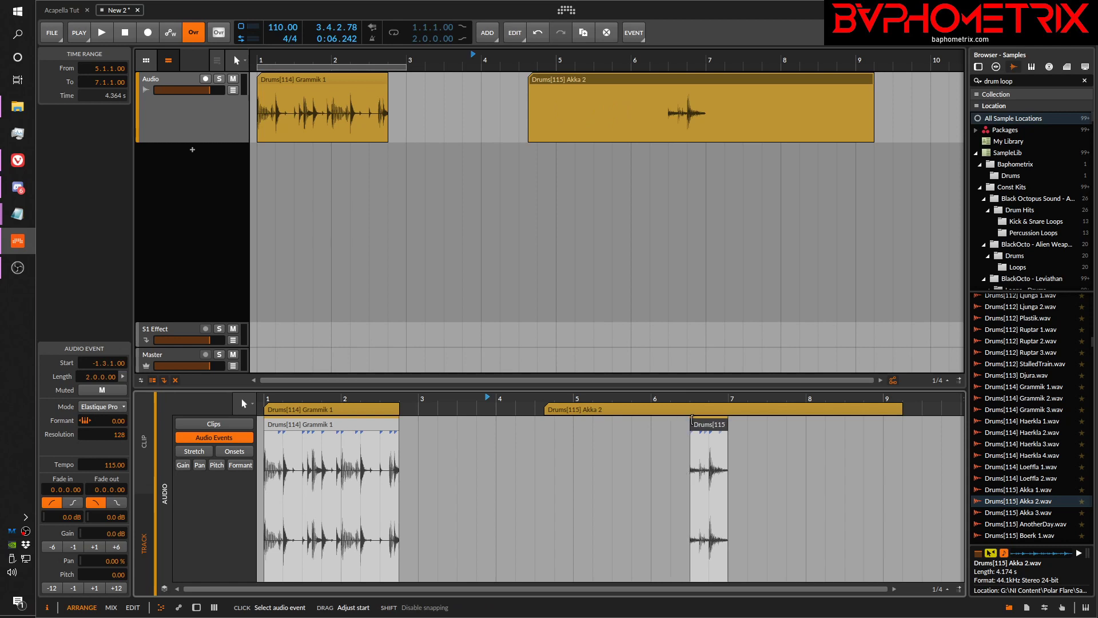
{"action": "left_click_drag", "start_coordinate": [547, 416], "coordinate": [686, 409]}
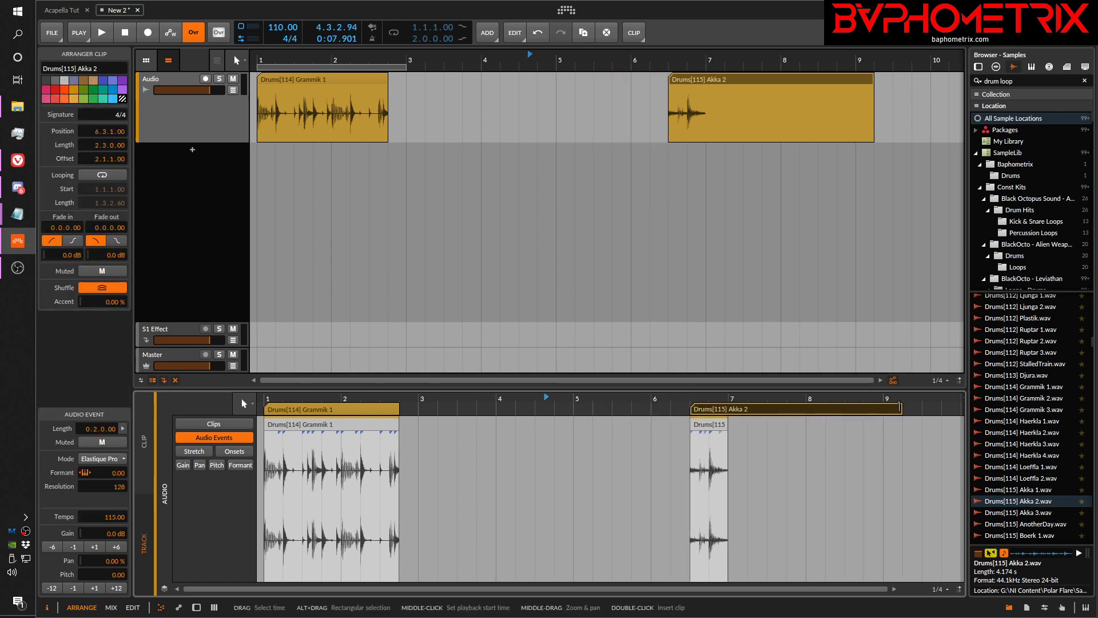
Step: Shorten the Akka 2 clip to its event's length of 0.2.0.00 and park it at 6.4.1.00
{"action": "left_click_drag", "start_coordinate": [901, 409], "coordinate": [737, 422]}
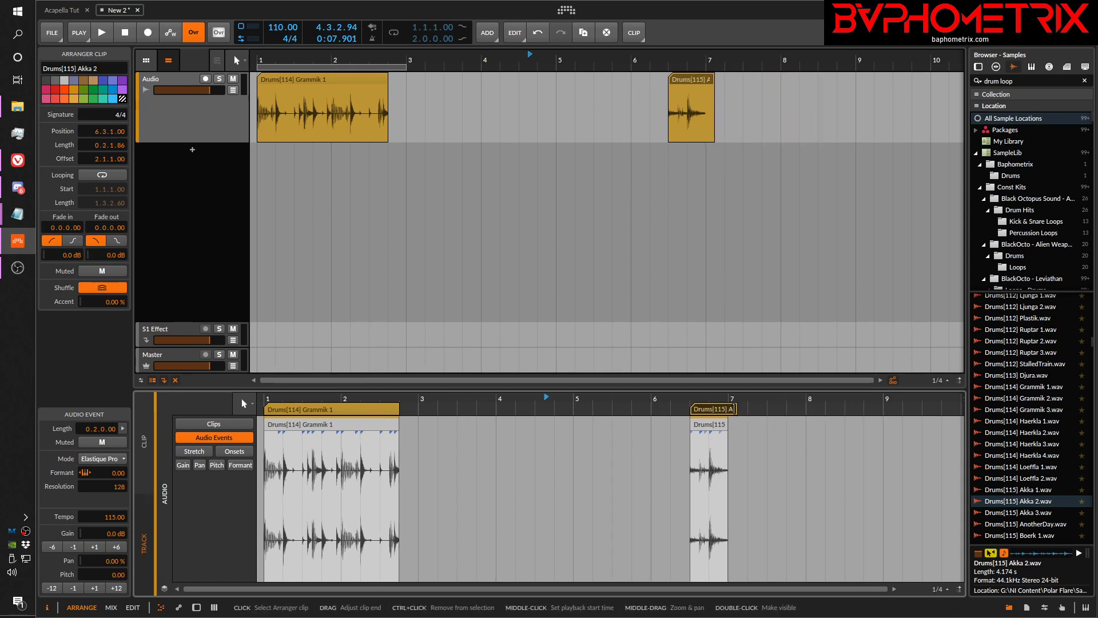
{"action": "left_click_drag", "start_coordinate": [736, 409], "coordinate": [460, 408]}
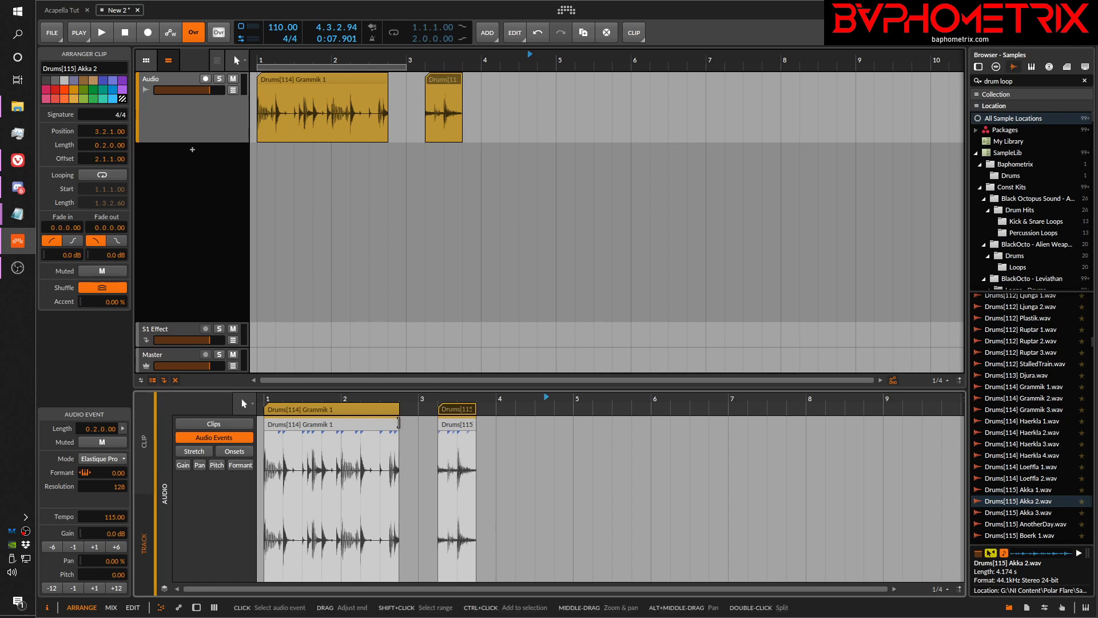
{"action": "left_click_drag", "start_coordinate": [397, 425], "coordinate": [423, 430]}
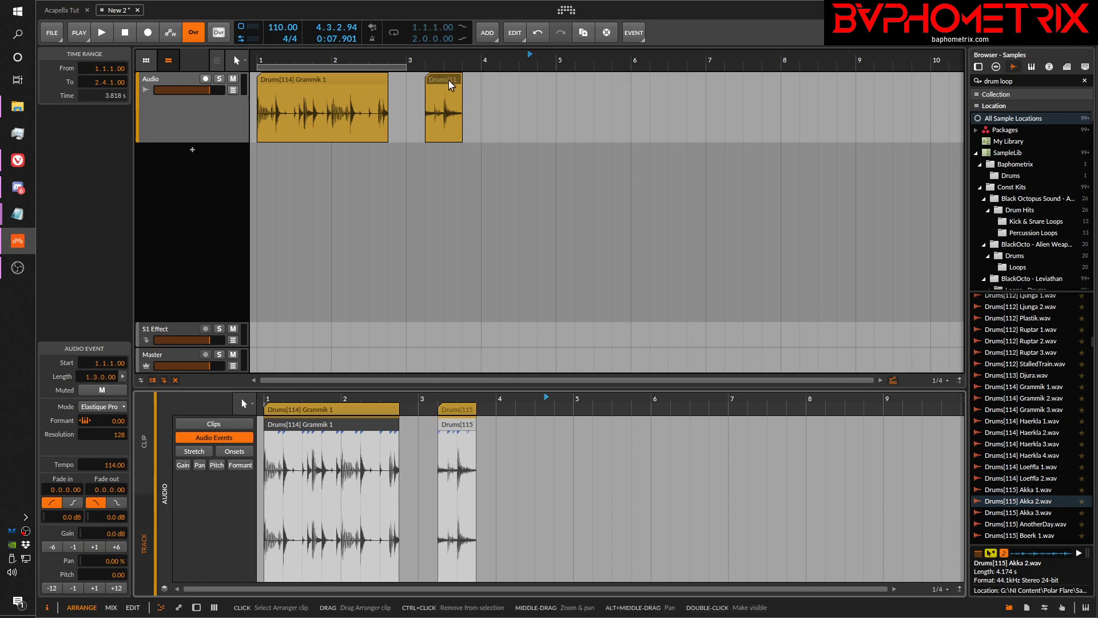
{"action": "left_click_drag", "start_coordinate": [449, 80], "coordinate": [710, 80]}
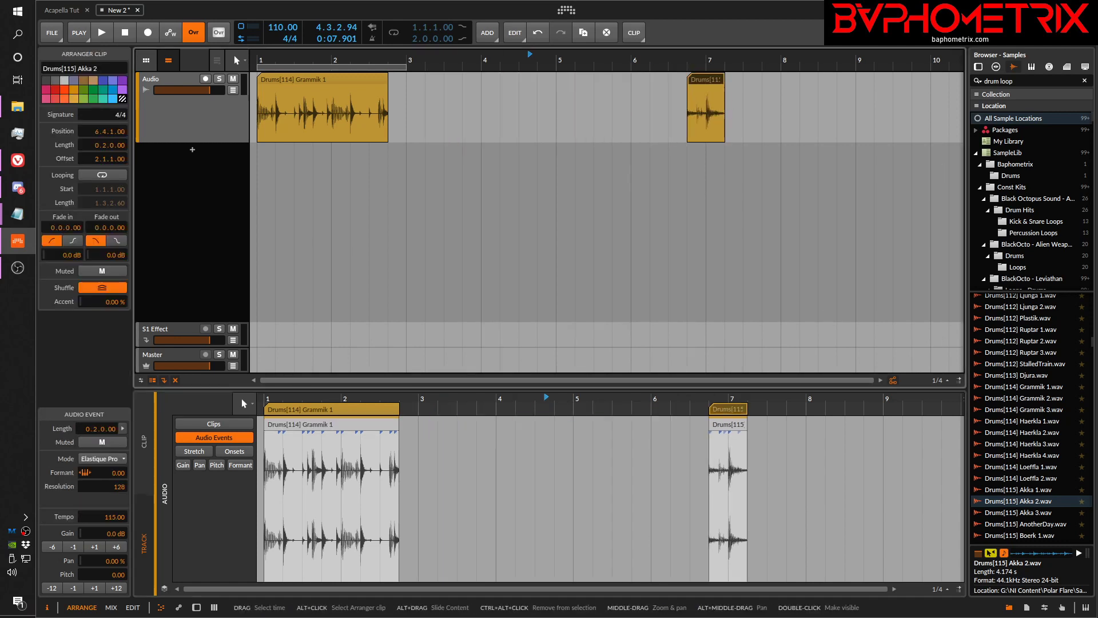
Step: Preview the Haerkla 3 and Loeffla 1 drum loops and place Loeffla 1 at 1.1.1.00, replacing the Grammik 1 clip
{"action": "left_click", "coordinate": [1014, 444]}
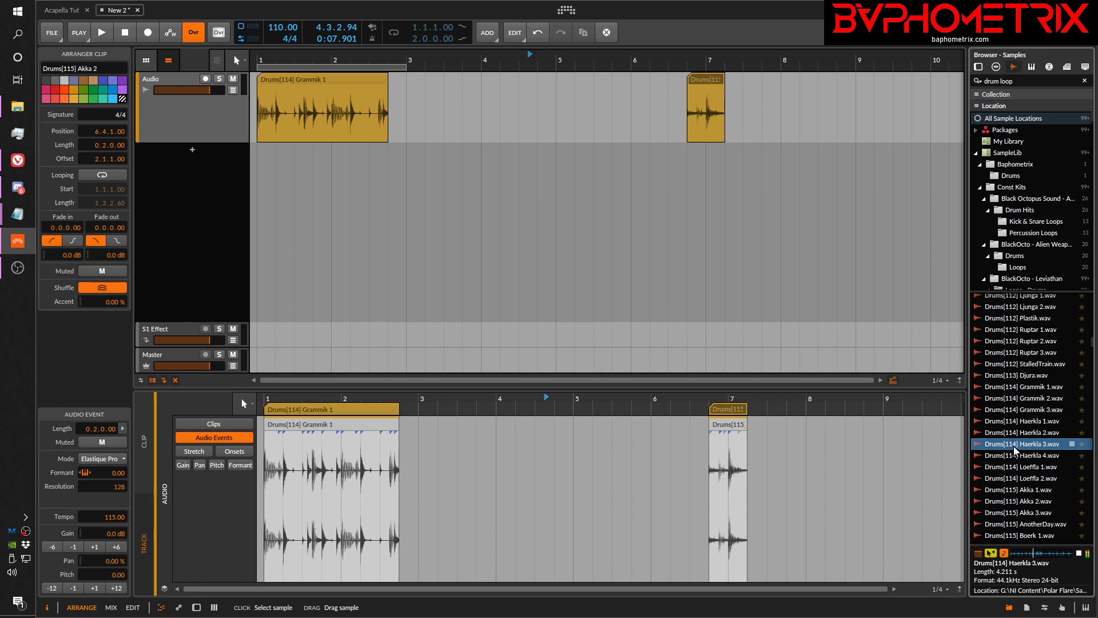
{"action": "left_click", "coordinate": [1021, 466]}
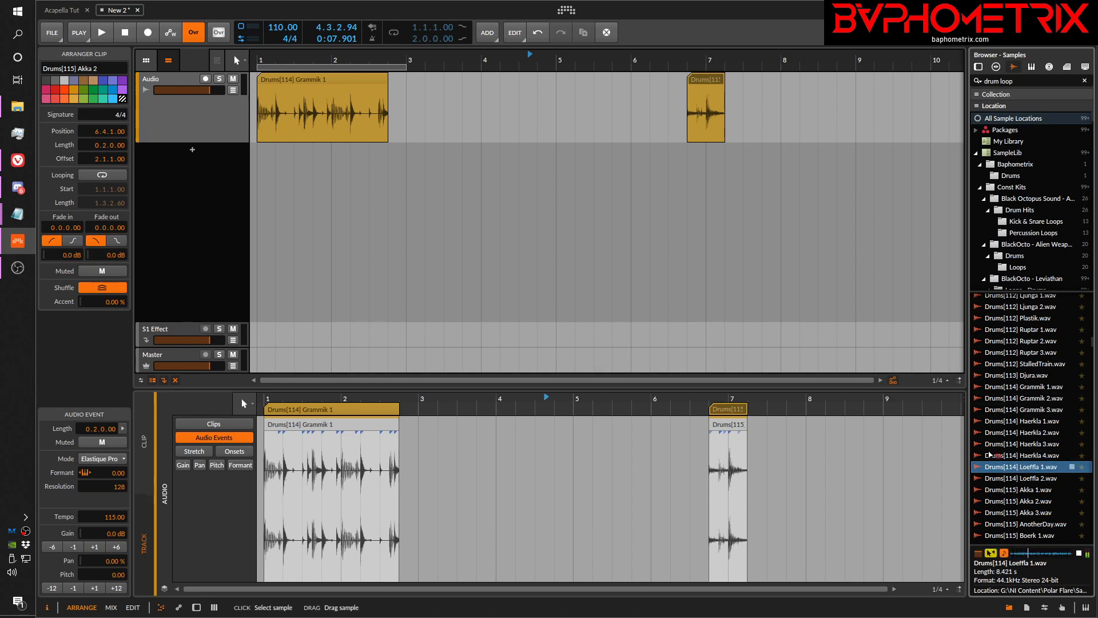
{"action": "left_click_drag", "start_coordinate": [990, 454], "coordinate": [259, 107]}
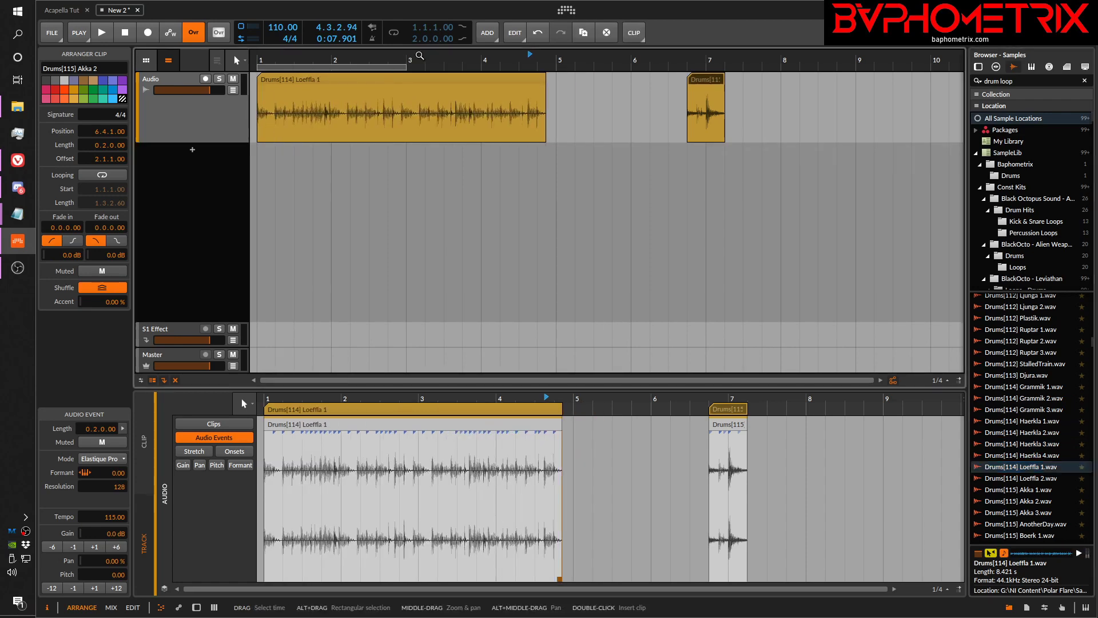
Step: Set the Loeffla 1 clip's stretch mode to Elastique Pro and its tempo to 114
{"action": "left_click", "coordinate": [398, 79]}
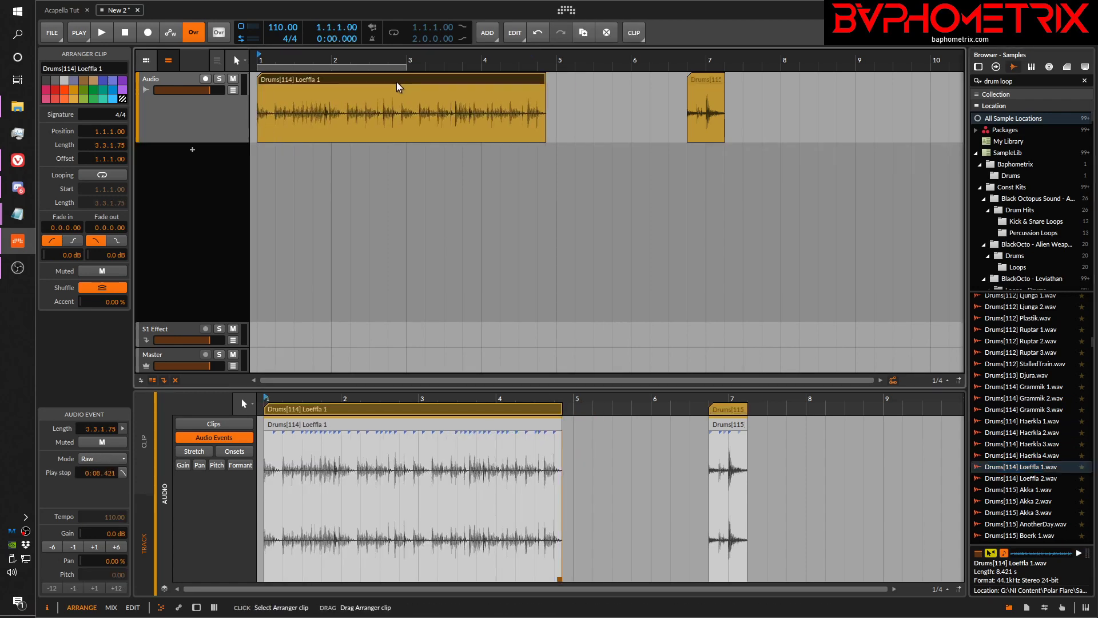
{"action": "left_click", "coordinate": [104, 456]}
{"action": "left_click", "coordinate": [125, 406]}
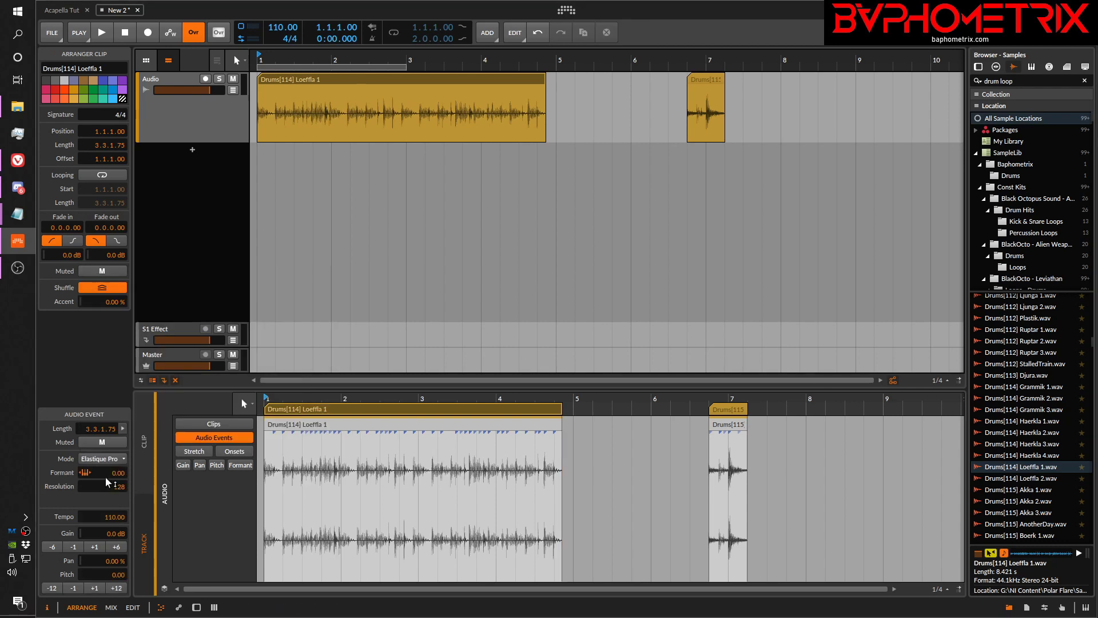
{"action": "double_click", "coordinate": [101, 516]}
{"action": "type", "text": "11"}
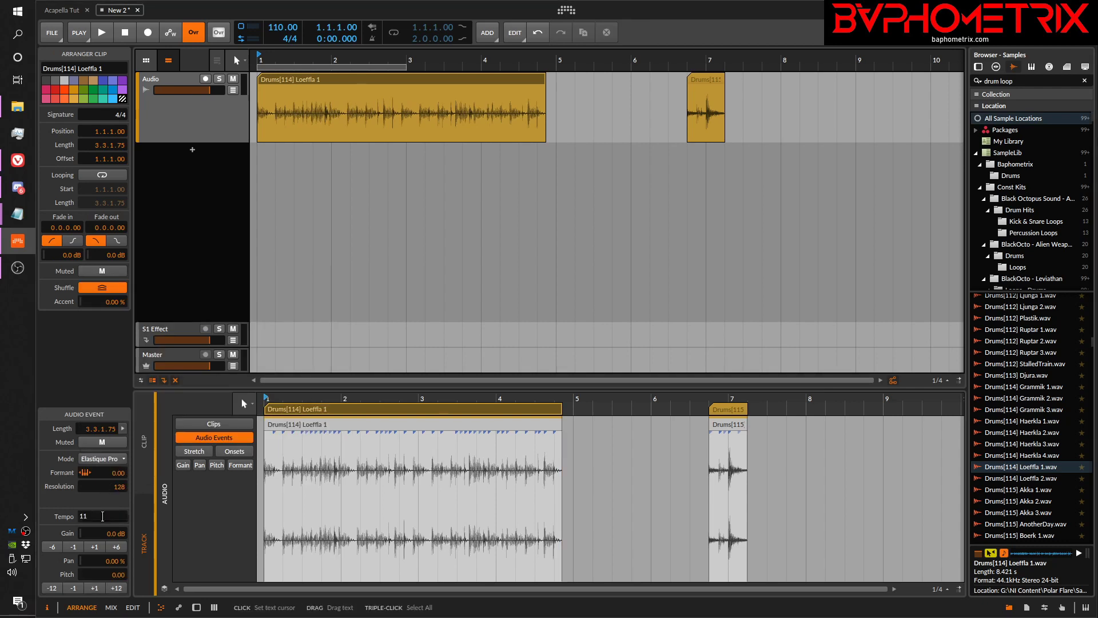
{"action": "type", "text": "4"}
{"action": "key", "text": "Return"}
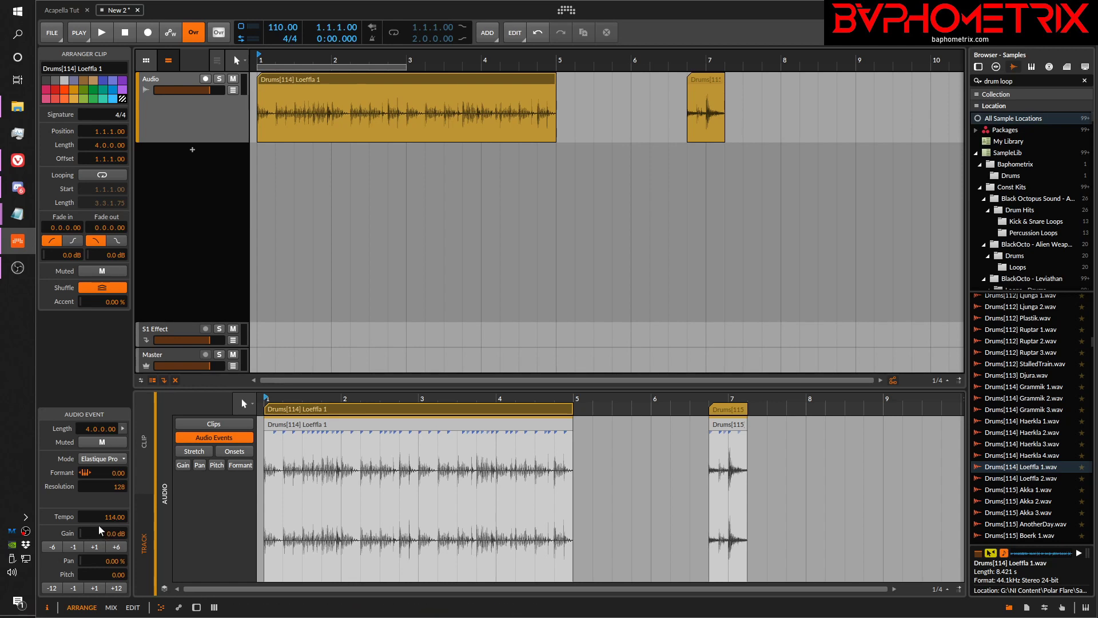
Step: Shorten the Loeffla 1 clip from its end to a length of 1.2.0.00
{"action": "left_click", "coordinate": [411, 77]}
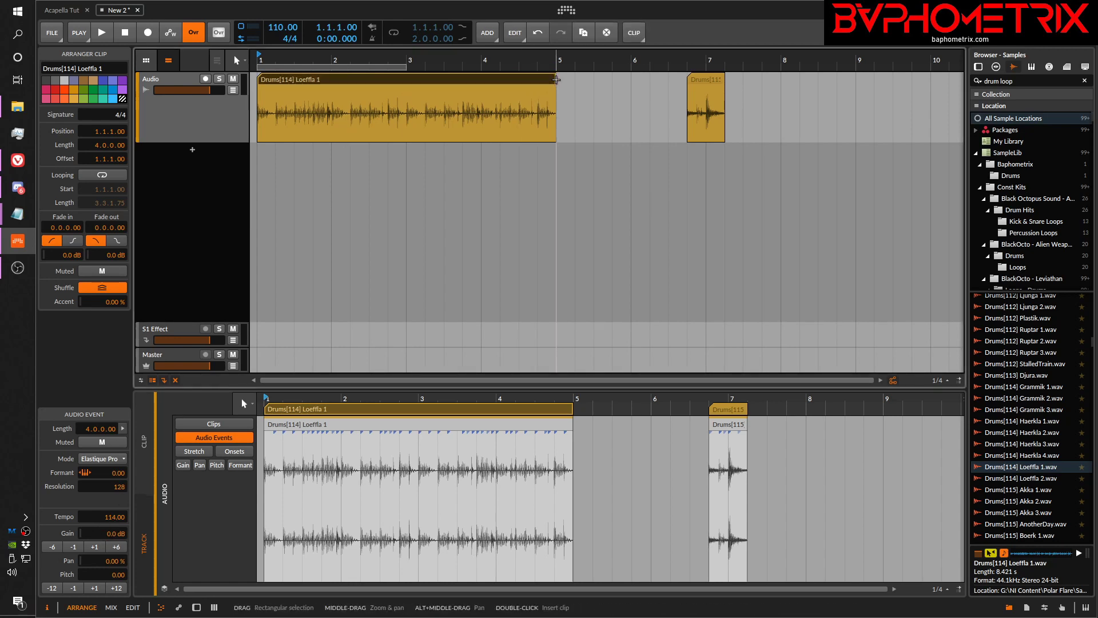
{"action": "left_click_drag", "start_coordinate": [554, 79], "coordinate": [298, 94]}
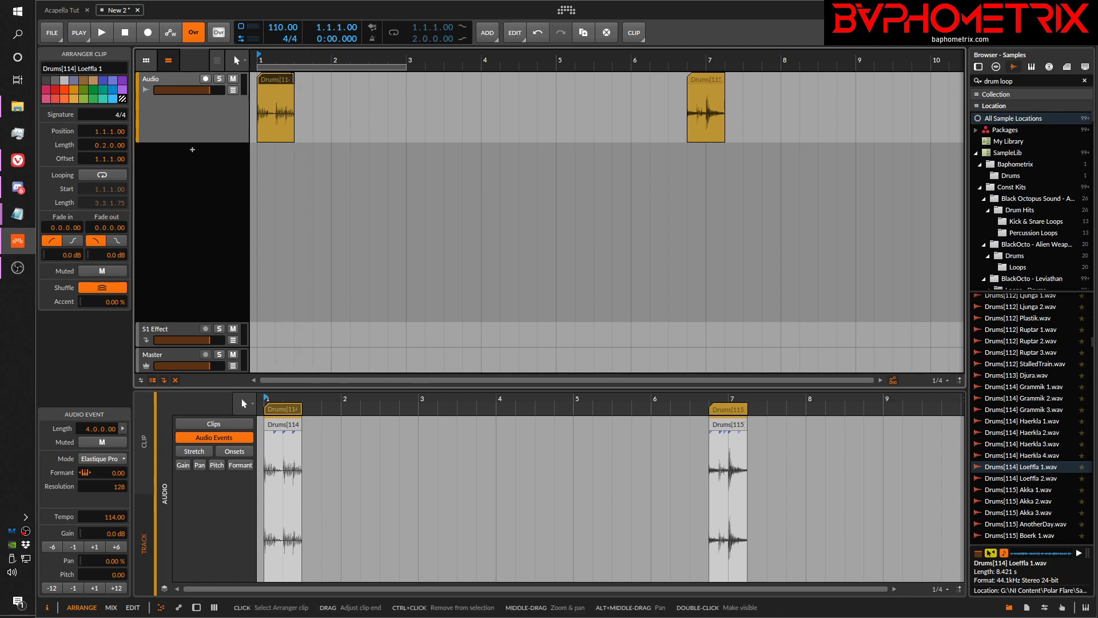
{"action": "left_click_drag", "start_coordinate": [293, 79], "coordinate": [368, 80]}
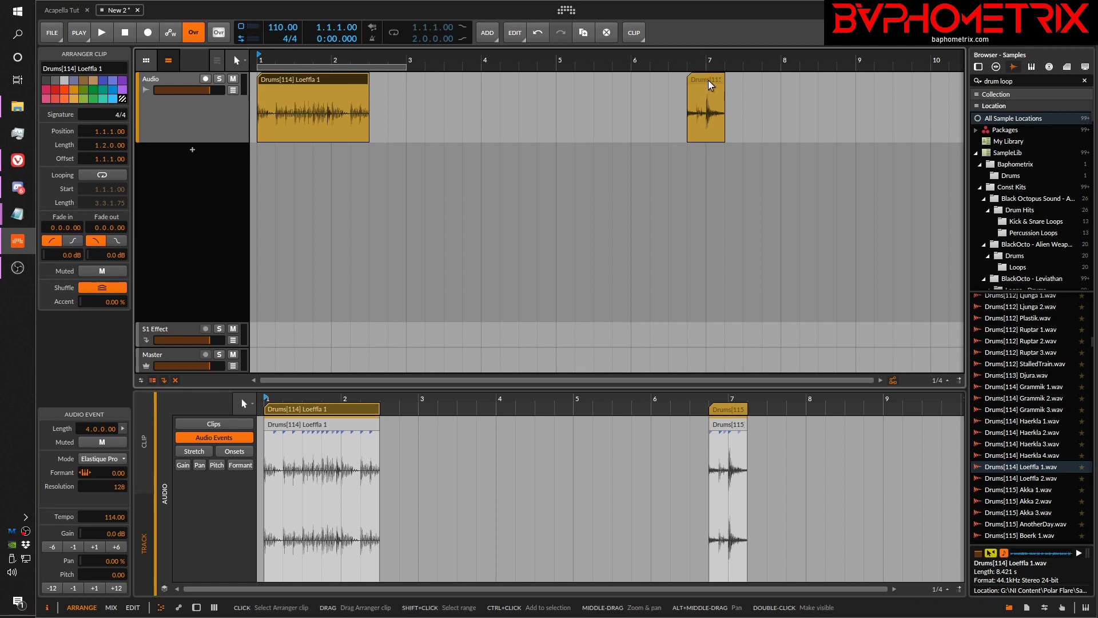
Step: Place the Akka 2 clip at 2.3.1.00, directly after the Loeffla 1 clip, and play both from the start
{"action": "left_click", "coordinate": [688, 80]}
{"action": "left_click_drag", "start_coordinate": [688, 81], "coordinate": [449, 143]}
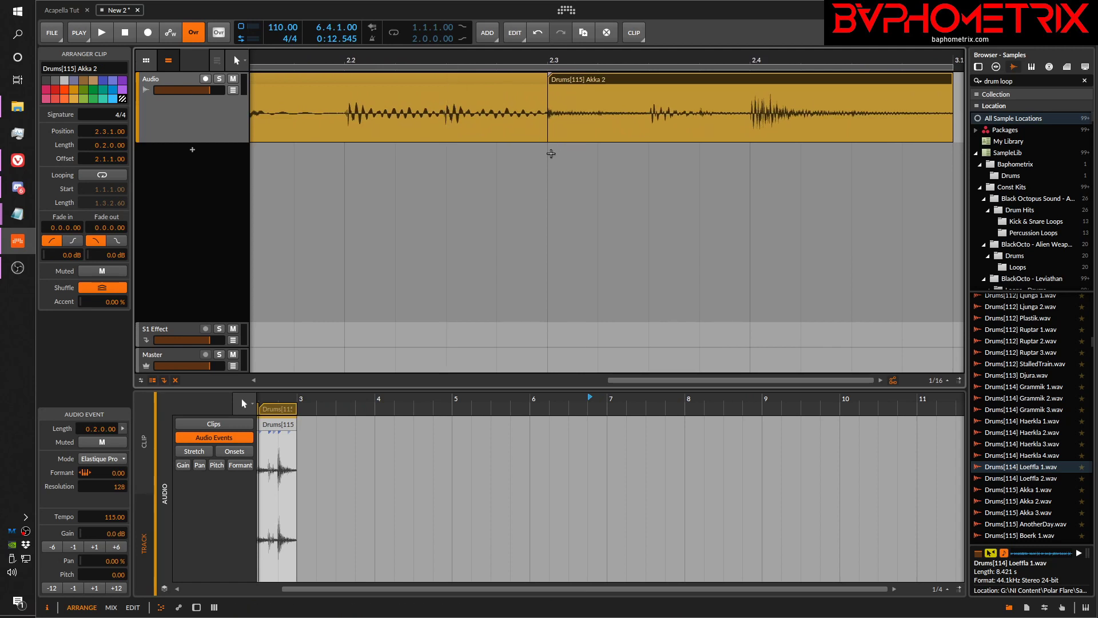
{"action": "left_click_drag", "start_coordinate": [557, 65], "coordinate": [546, 11]}
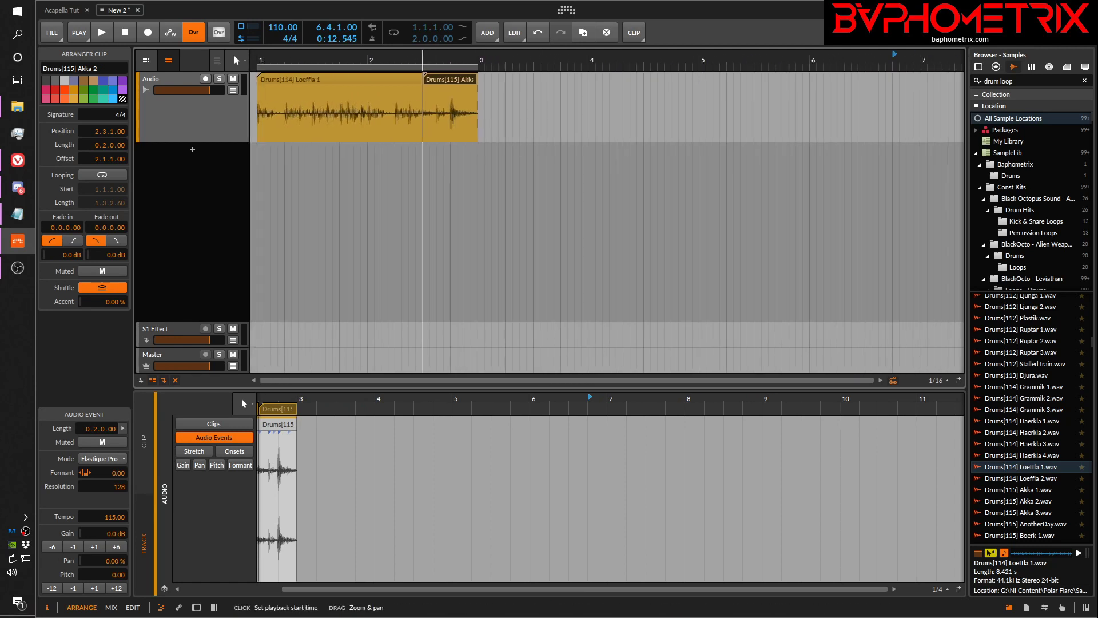
{"action": "left_click", "coordinate": [272, 78]}
{"action": "key", "text": "space"}
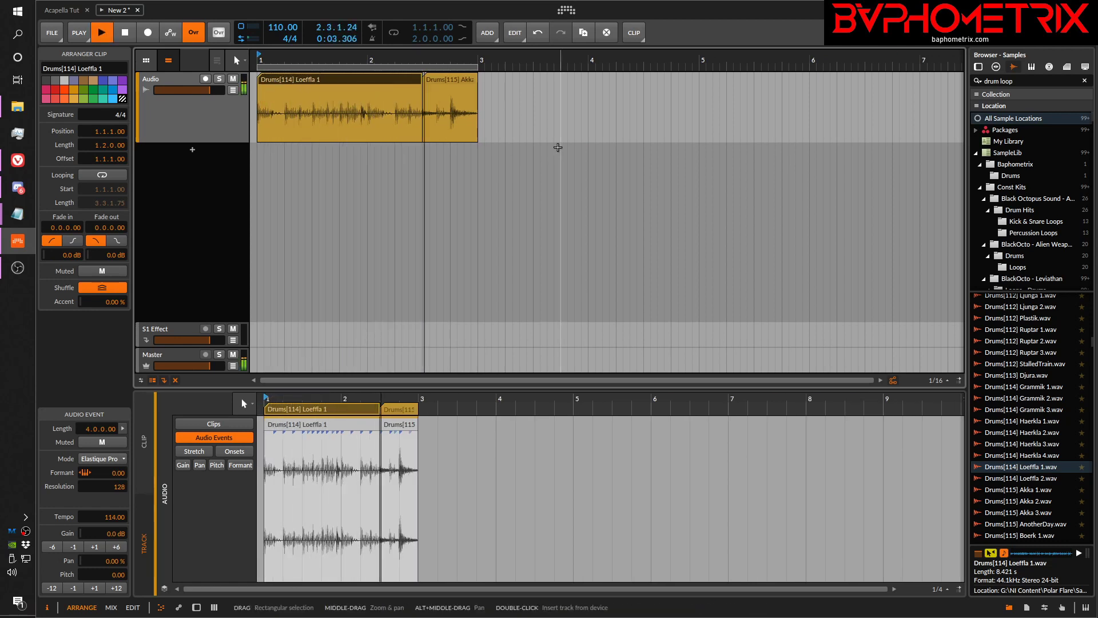
Step: Stop playback, select the Akka 2 clip and examine its boundary with the Loeffla 1 clip up close
{"action": "key", "text": "space"}
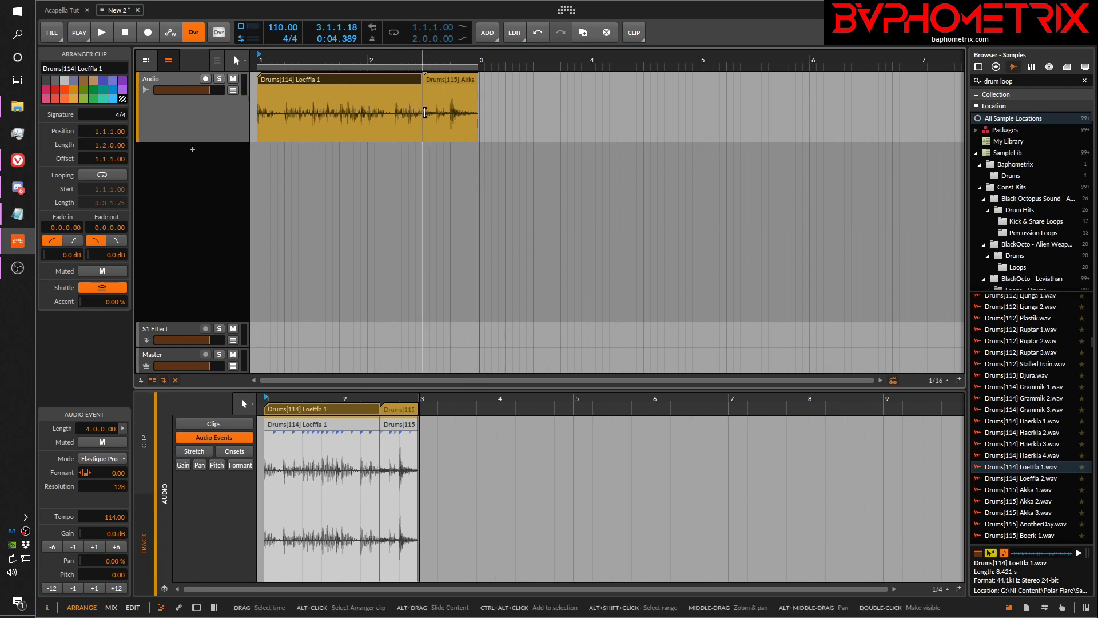
{"action": "left_click", "coordinate": [448, 79]}
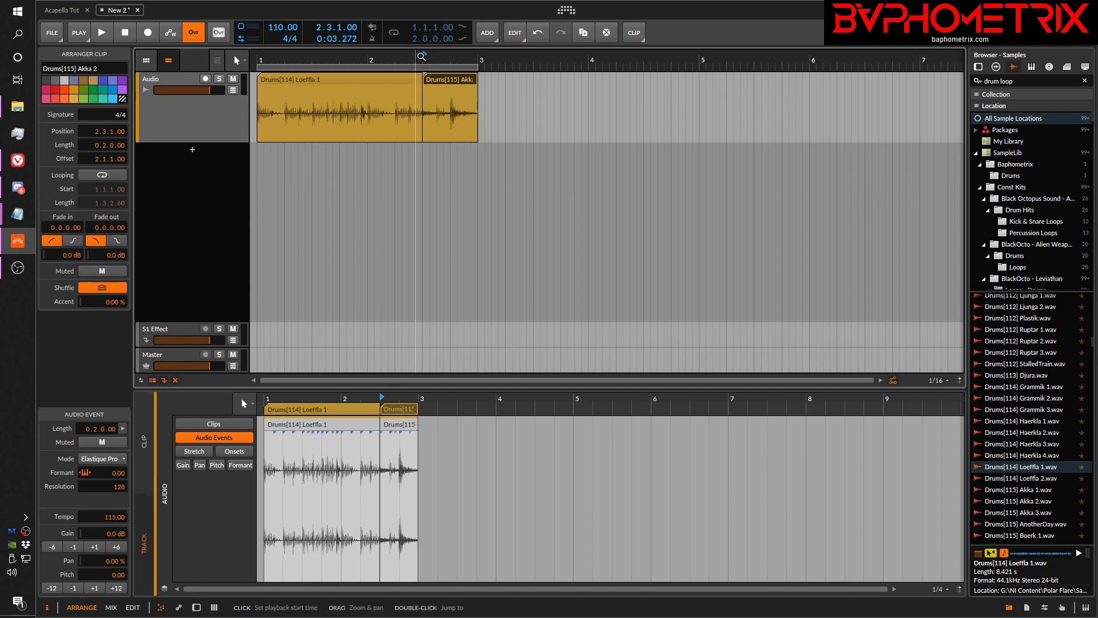
{"action": "left_click_drag", "start_coordinate": [421, 56], "coordinate": [486, 129]}
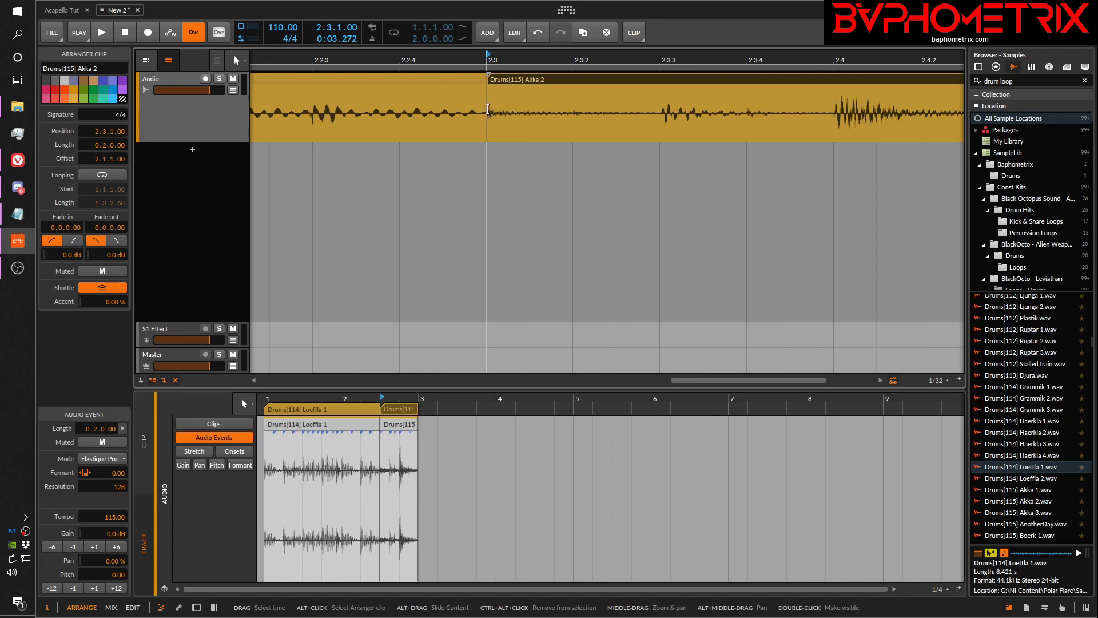
{"action": "left_click_drag", "start_coordinate": [490, 59], "coordinate": [452, 50]}
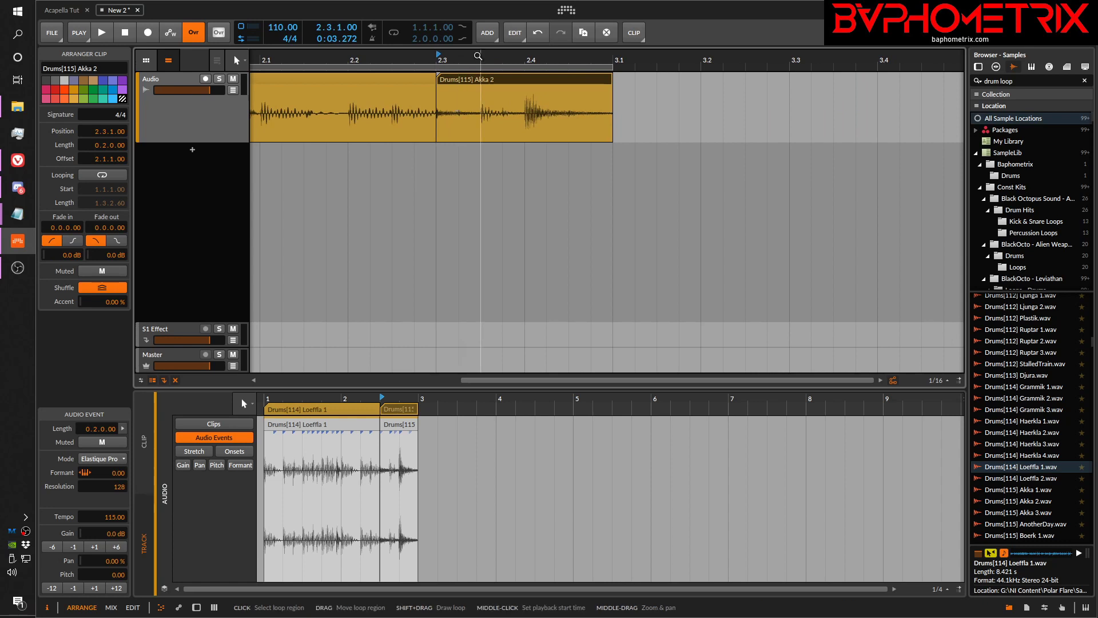
{"action": "left_click_drag", "start_coordinate": [477, 57], "coordinate": [676, 59]}
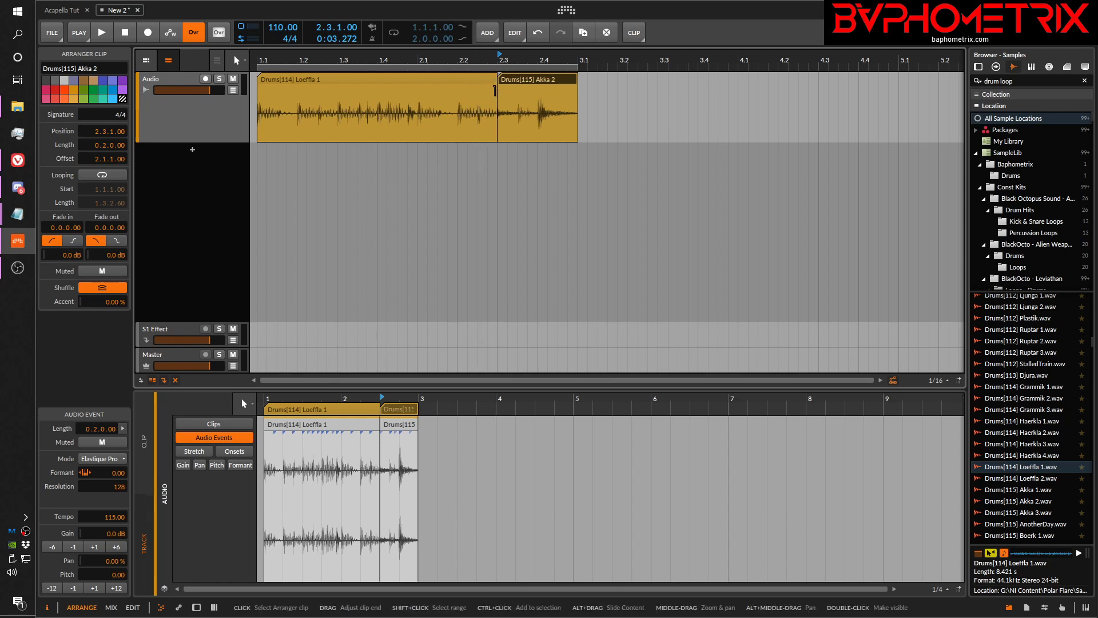
Step: Try a 0.0.1.00 crossfade by moving the boundary between Loeffla 1 and Akka 2 to 2.3.2.00, and undo it each time
{"action": "left_click_drag", "start_coordinate": [496, 87], "coordinate": [512, 88]}
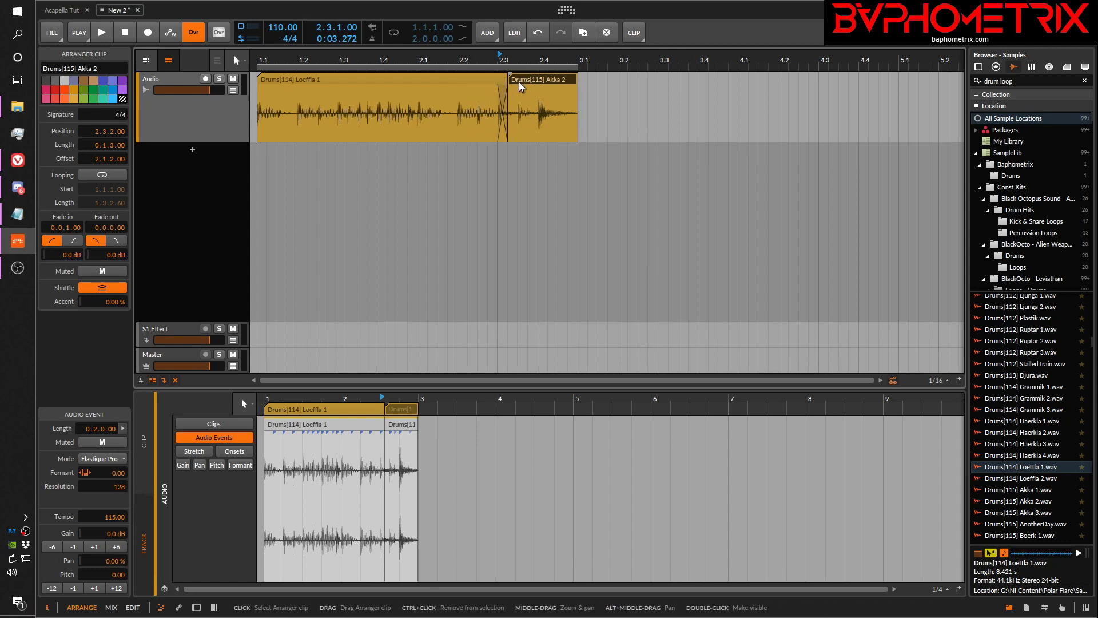
{"action": "left_click_drag", "start_coordinate": [507, 62], "coordinate": [551, 66]}
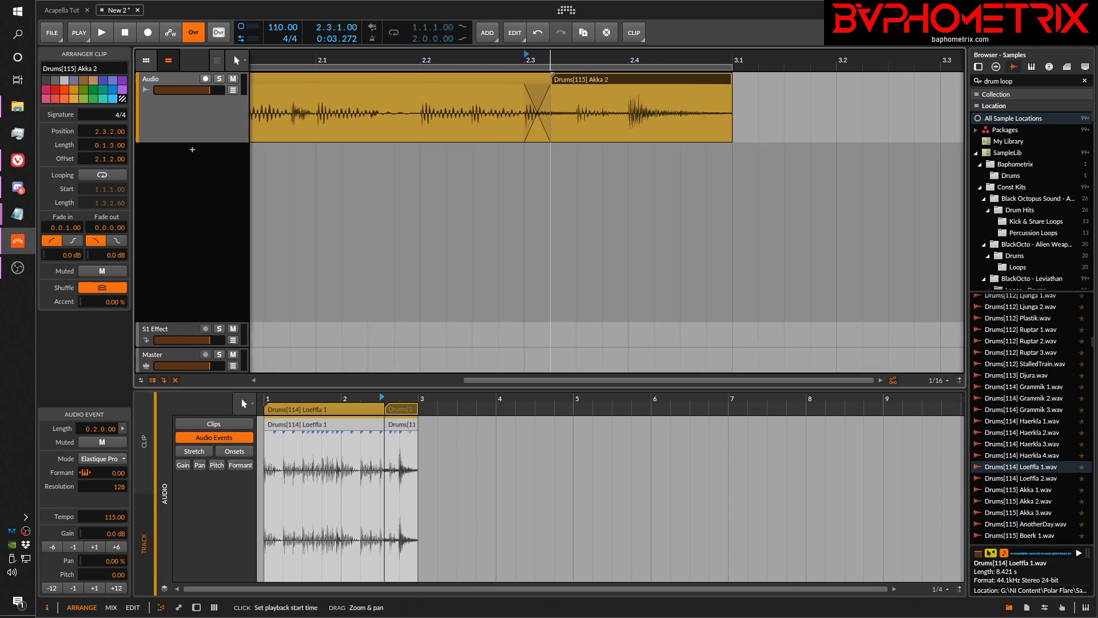
{"action": "key", "text": "ctrl+z"}
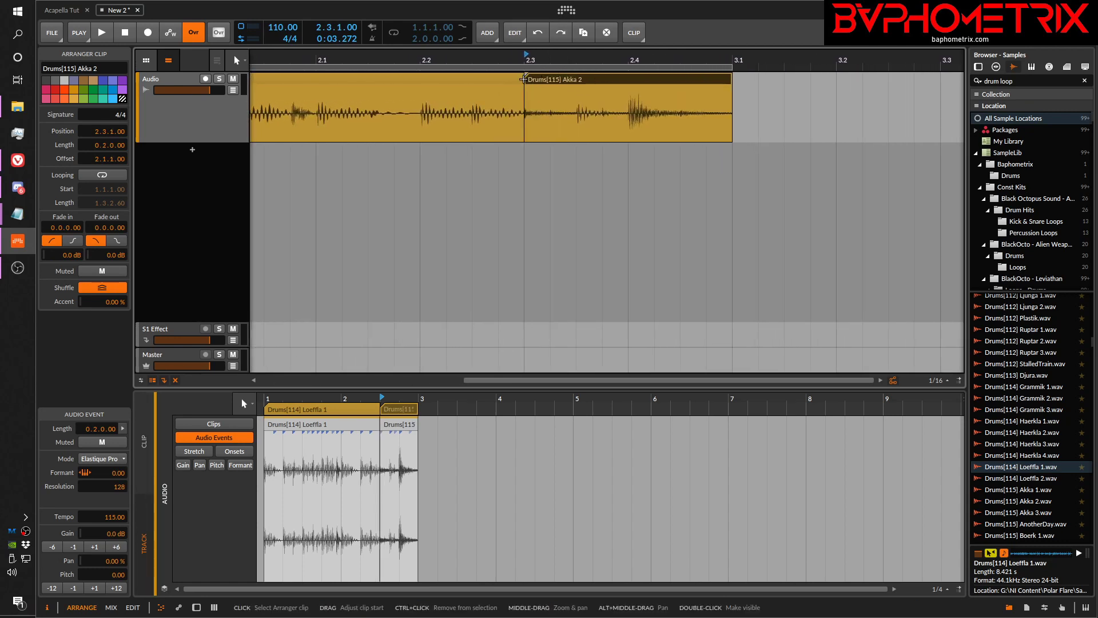
{"action": "left_click_drag", "start_coordinate": [521, 84], "coordinate": [549, 91]}
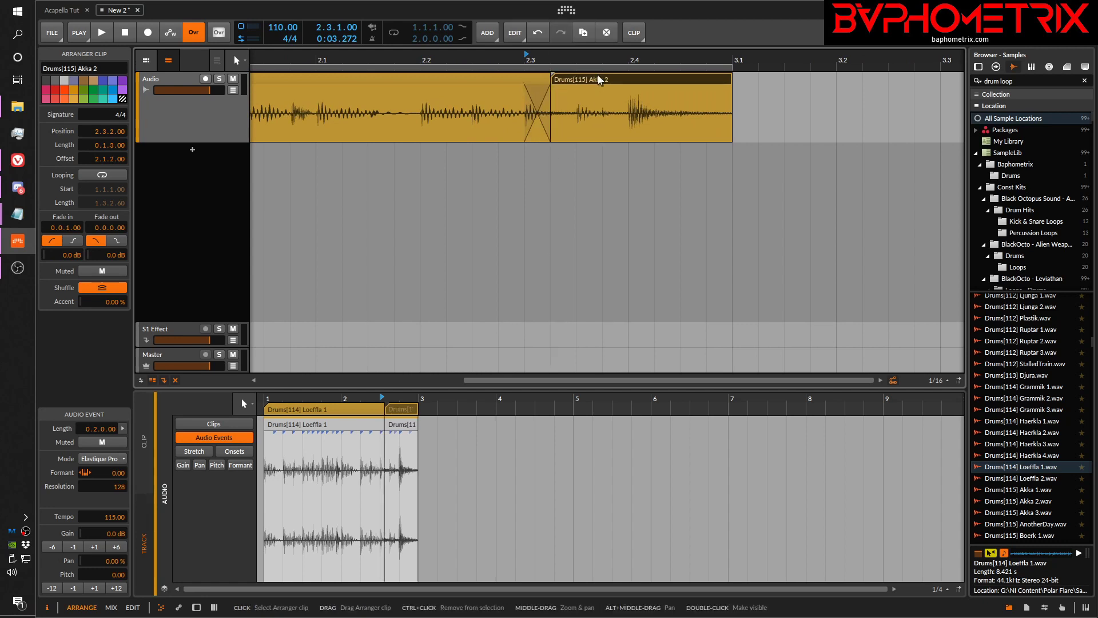
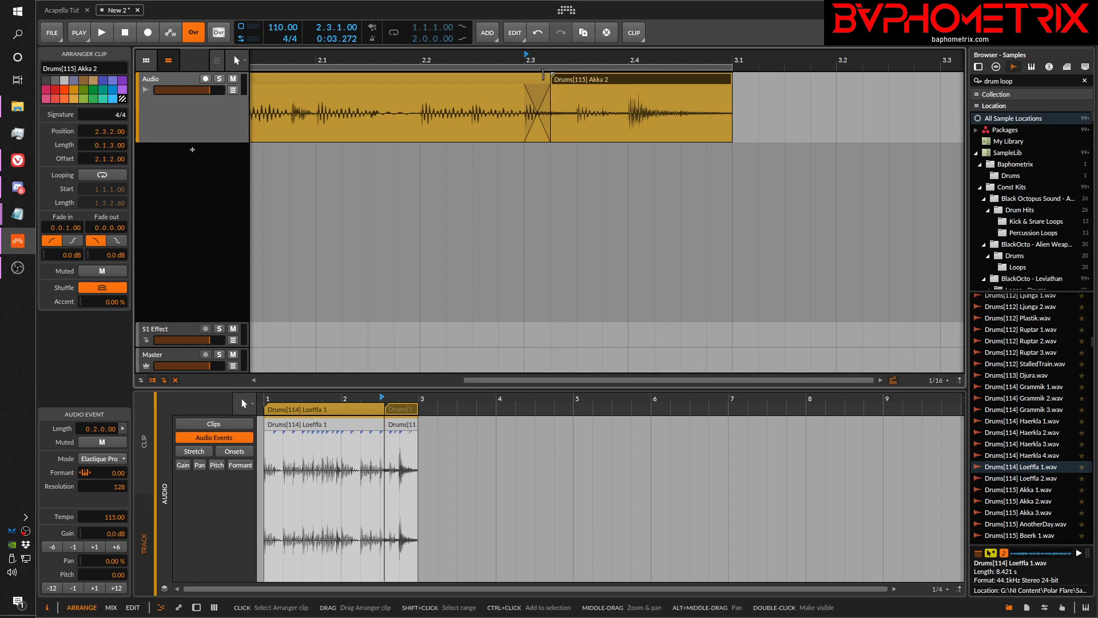
{"action": "key", "text": "ctrl+z"}
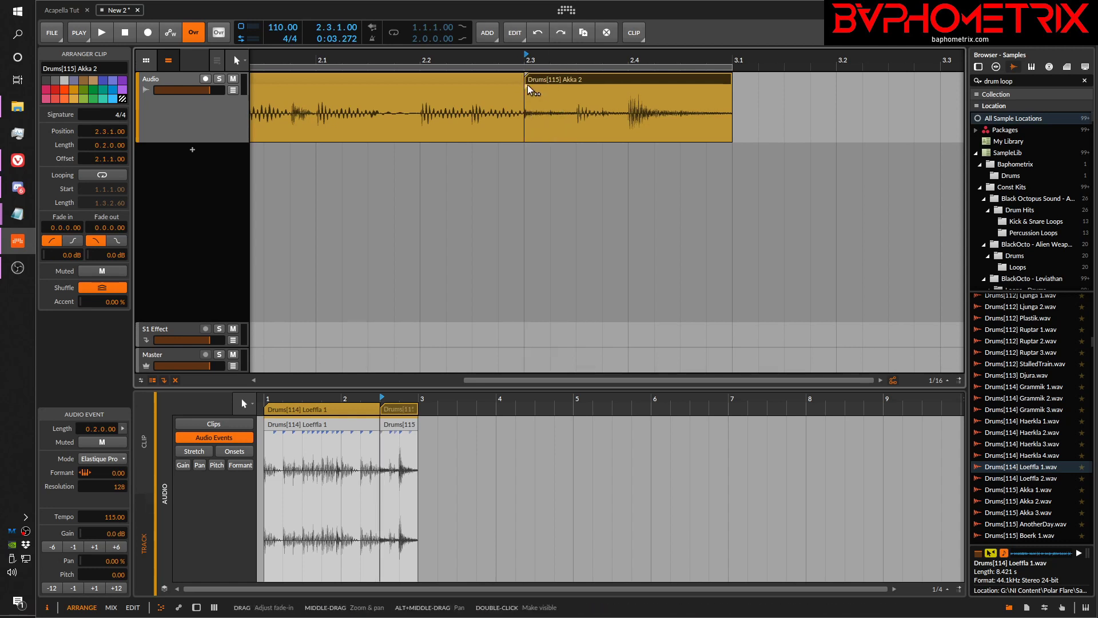
Step: Try a 0.0.1.64 crossfade before the clip boundary and a 0.0.2.00 crossfade ending at 2.3.3.00, undoing each
{"action": "left_click_drag", "start_coordinate": [527, 85], "coordinate": [479, 90]}
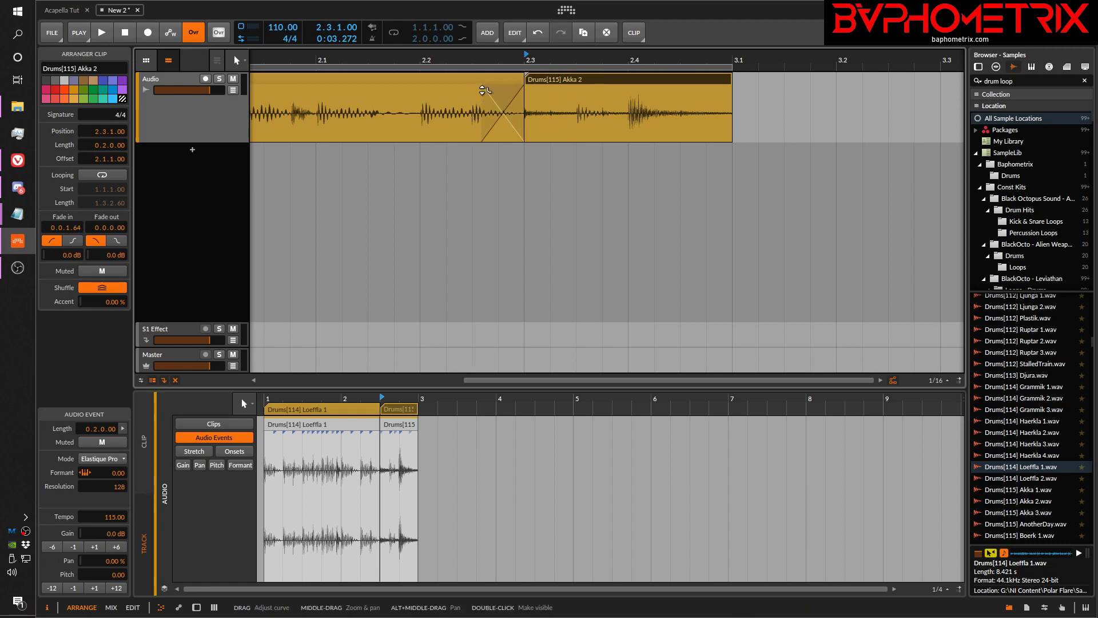
{"action": "key", "text": "ctrl+z"}
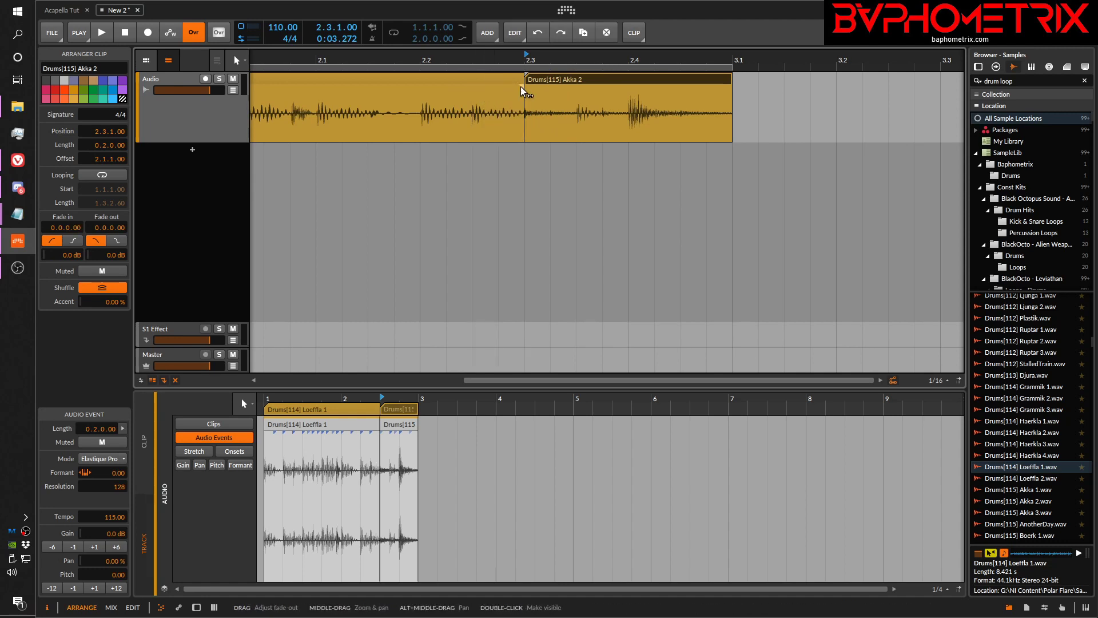
{"action": "left_click_drag", "start_coordinate": [520, 87], "coordinate": [575, 96]}
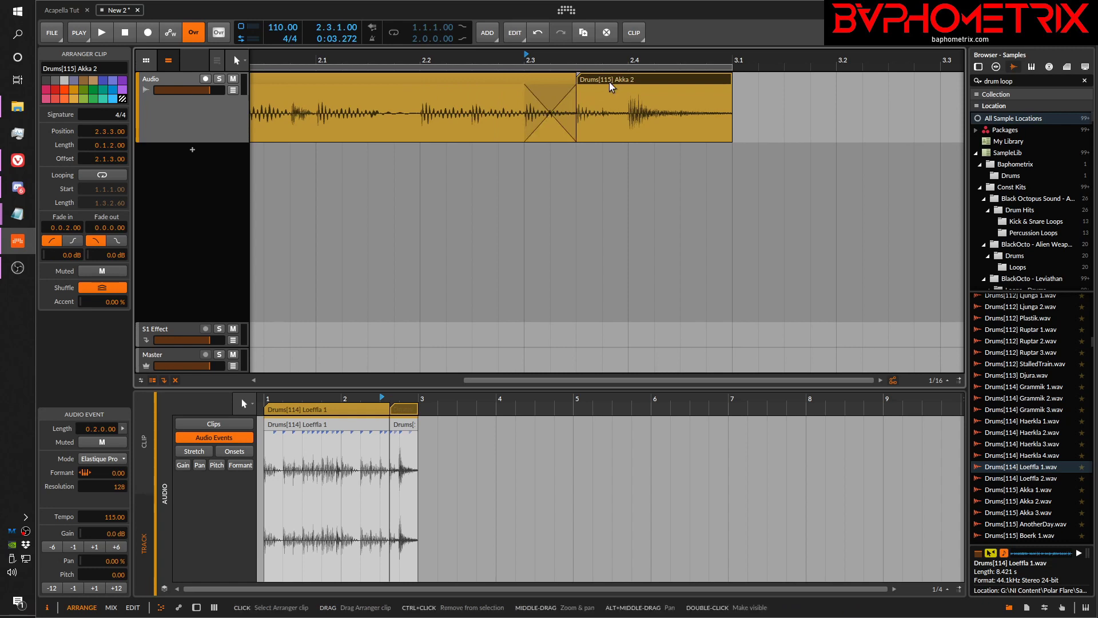
{"action": "key", "text": "ctrl+z"}
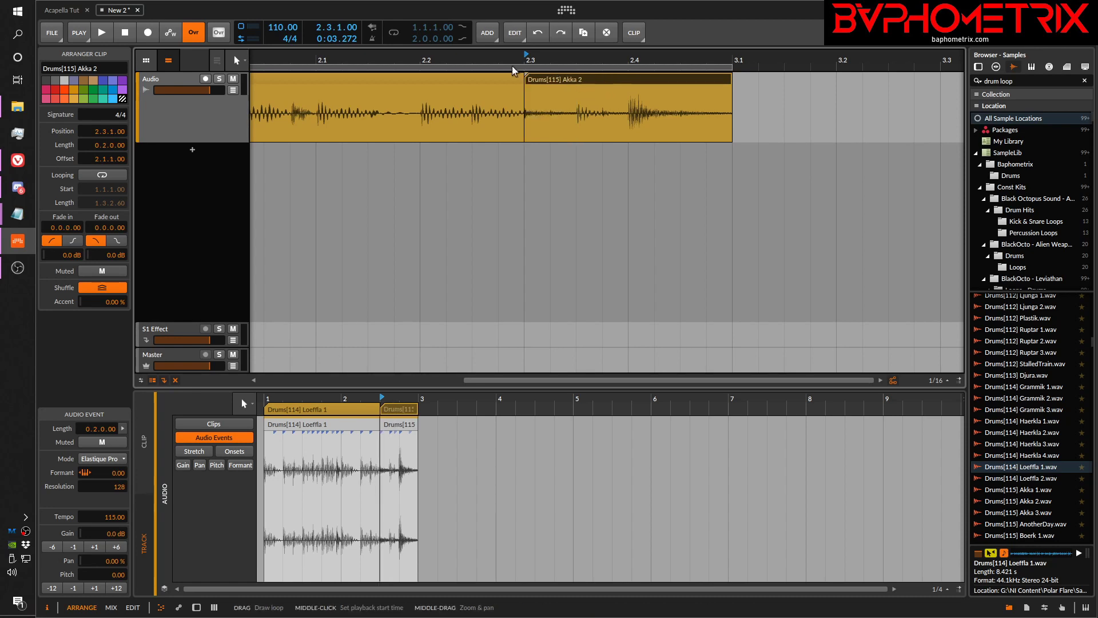
Step: Add a crossfade ahead of the Akka 2 clip and extend its end to 2.3.2.42, giving a fade-in of 0.1.1.02
{"action": "left_click_drag", "start_coordinate": [513, 59], "coordinate": [416, 23]}
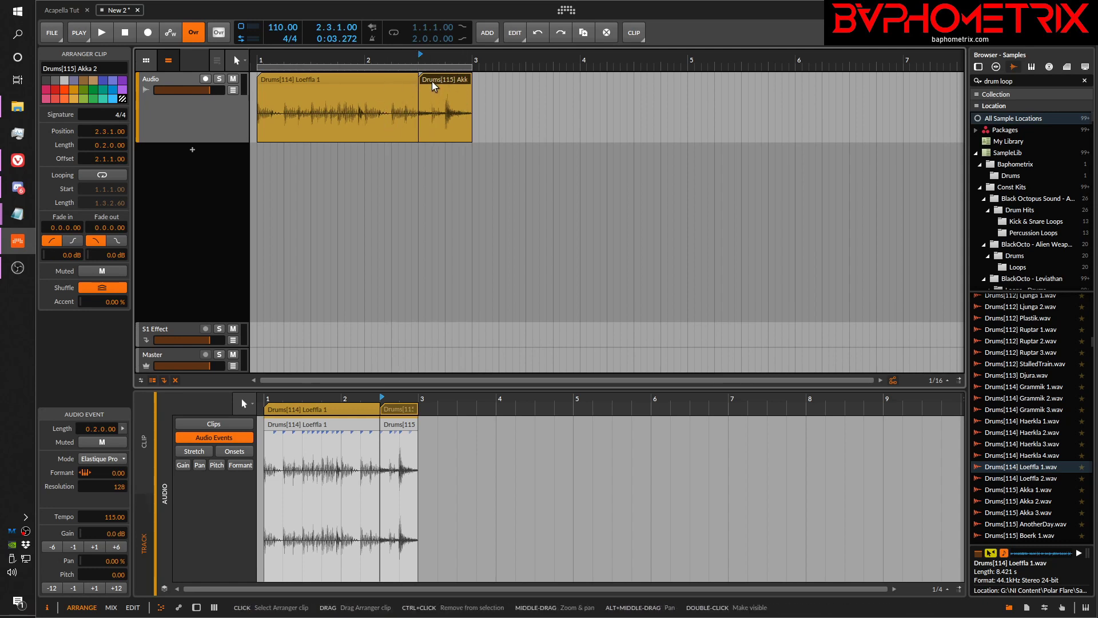
{"action": "left_click_drag", "start_coordinate": [425, 59], "coordinate": [530, 64]}
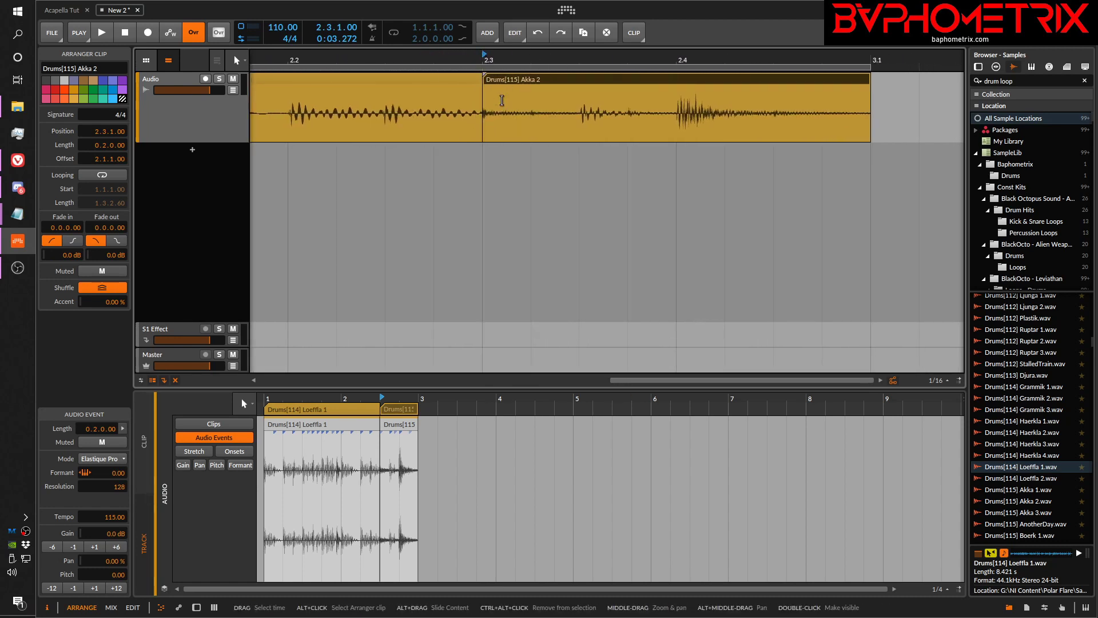
{"action": "mouse_move", "coordinate": [511, 79]}
{"action": "left_mouse_down"}
{"action": "mouse_move", "coordinate": [538, 80]}
{"action": "mouse_move", "coordinate": [516, 81]}
{"action": "left_mouse_up"}
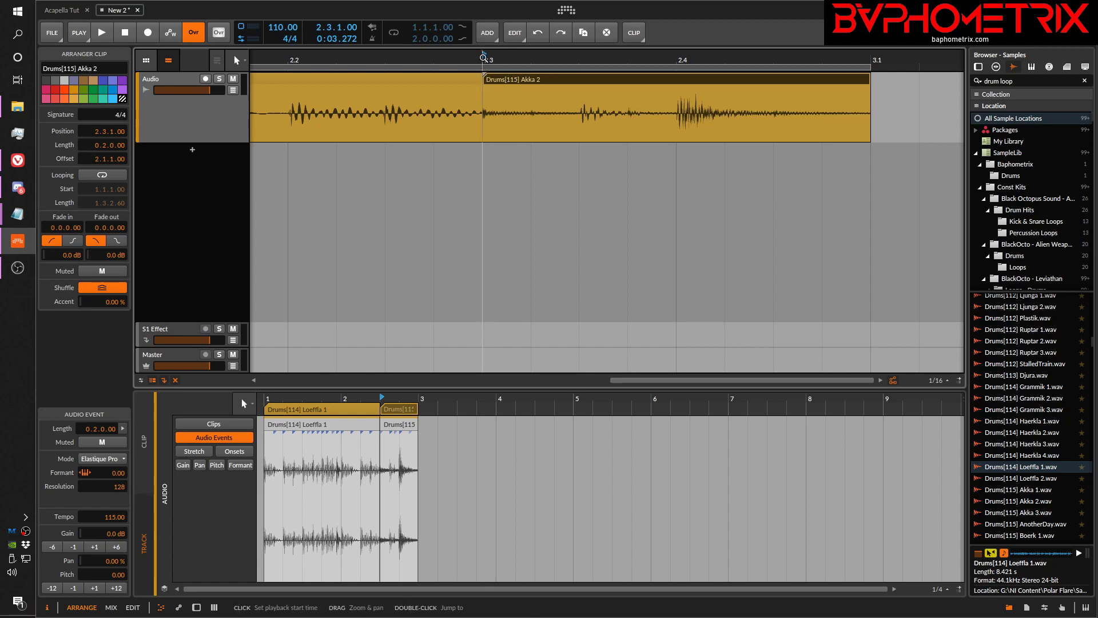
{"action": "left_click_drag", "start_coordinate": [484, 88], "coordinate": [304, 95]}
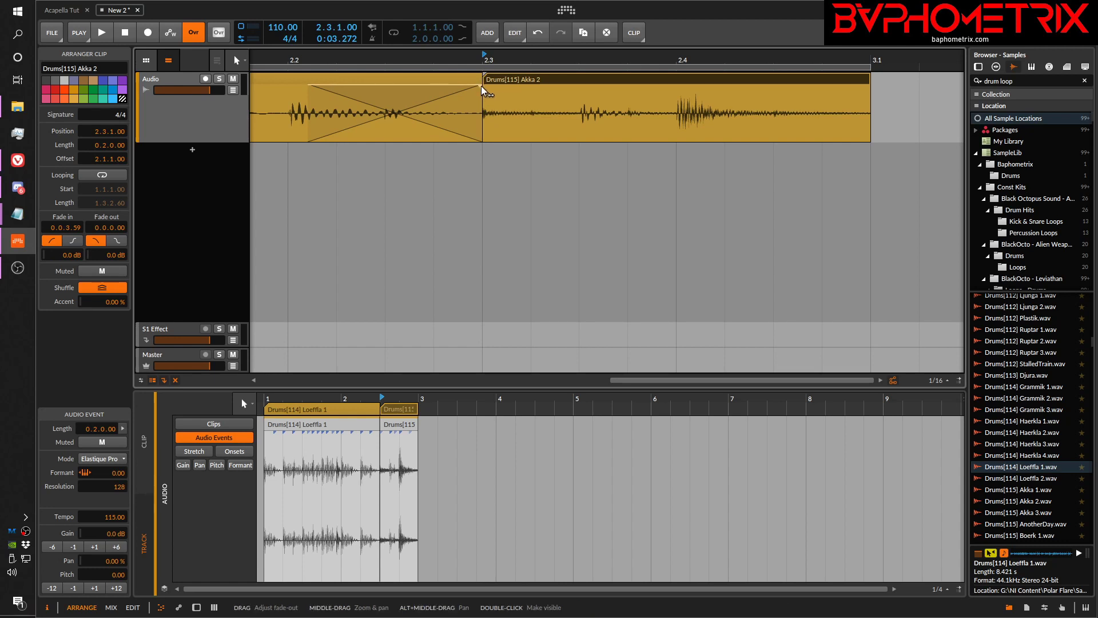
{"action": "left_click_drag", "start_coordinate": [482, 85], "coordinate": [525, 92]}
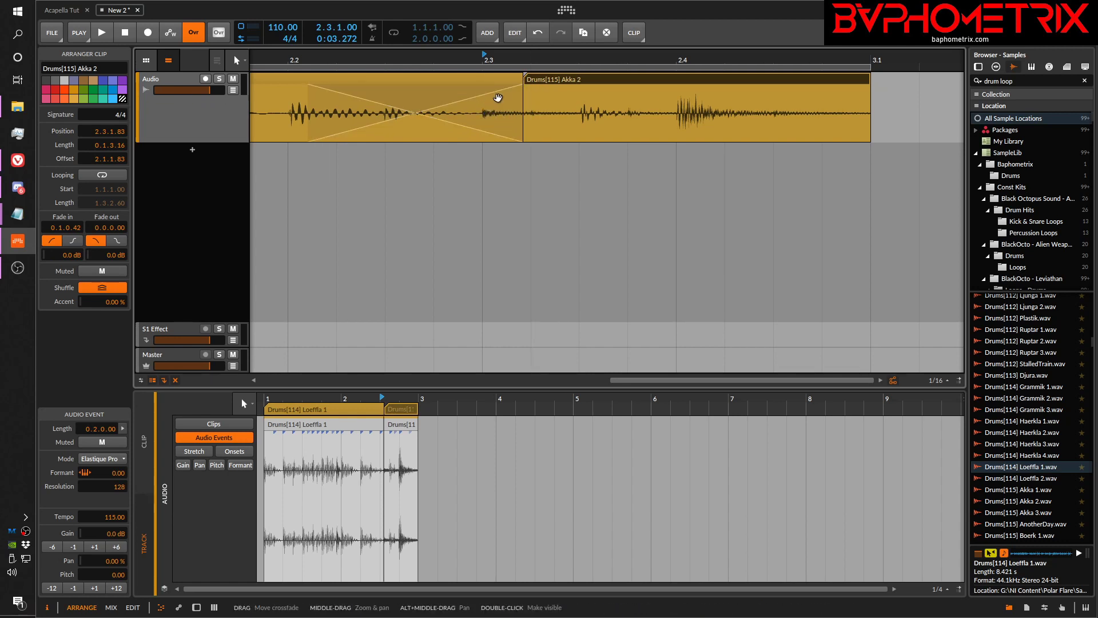
{"action": "left_click_drag", "start_coordinate": [520, 86], "coordinate": [547, 91]}
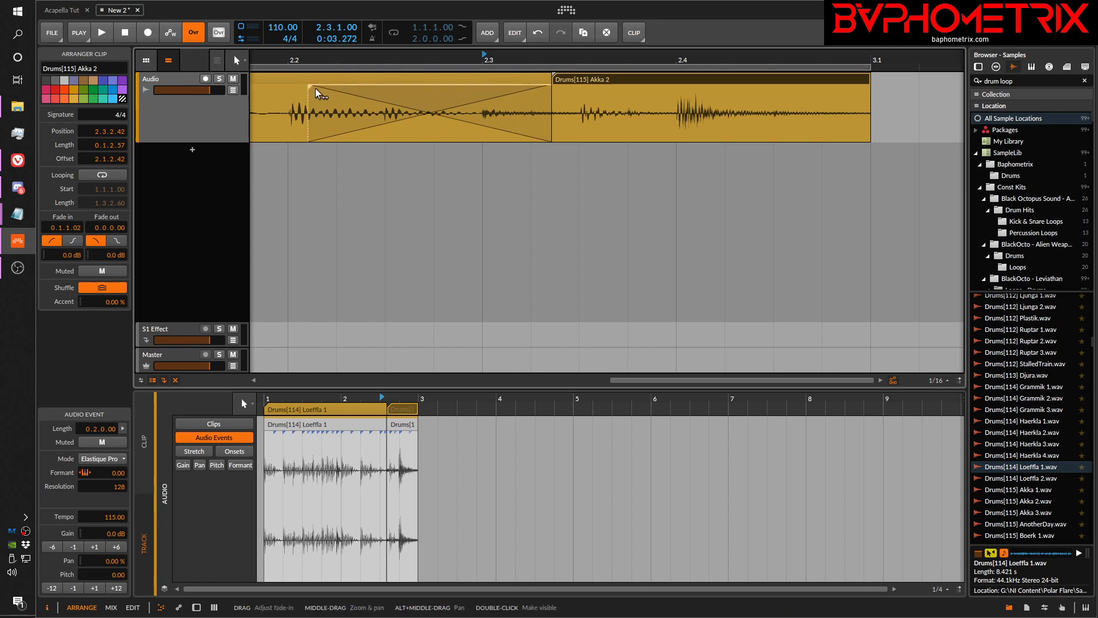
Step: Shorten the crossfade from its start to a fade-in length of 0.0.2.79
{"action": "left_click_drag", "start_coordinate": [310, 88], "coordinate": [440, 94]}
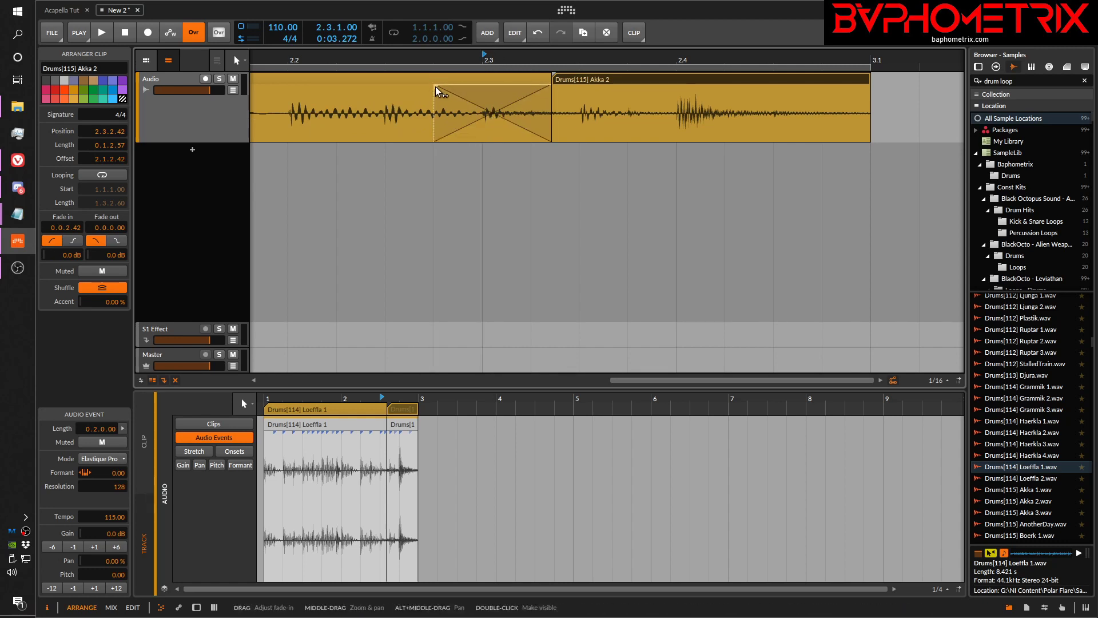
{"action": "left_click_drag", "start_coordinate": [435, 87], "coordinate": [431, 90]}
{"action": "mouse_move", "coordinate": [437, 85]}
{"action": "left_mouse_down"}
{"action": "mouse_move", "coordinate": [393, 92]}
{"action": "mouse_move", "coordinate": [416, 91]}
{"action": "left_mouse_up"}
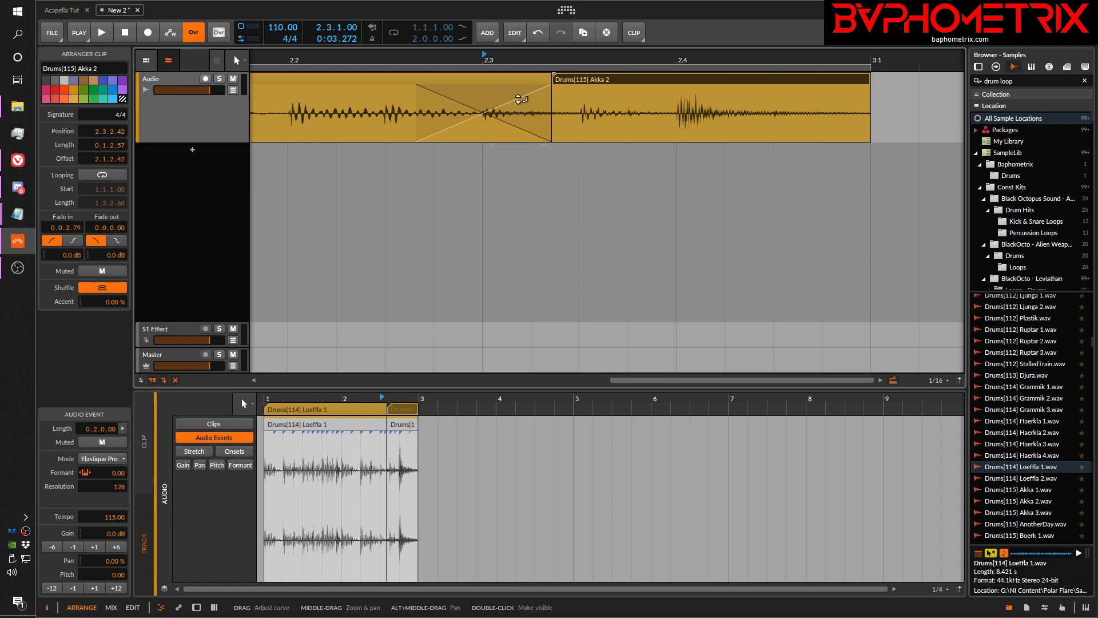
Step: Undo all crossfade edits between the Loeffla 1 and Akka 2 clips, restoring the hard boundary at 2.3.1.00
{"action": "key", "text": "ctrl+z"}
{"action": "key", "text": "ctrl+z"}
{"action": "key", "text": "ctrl+z"}
{"action": "key", "text": "ctrl+z"}
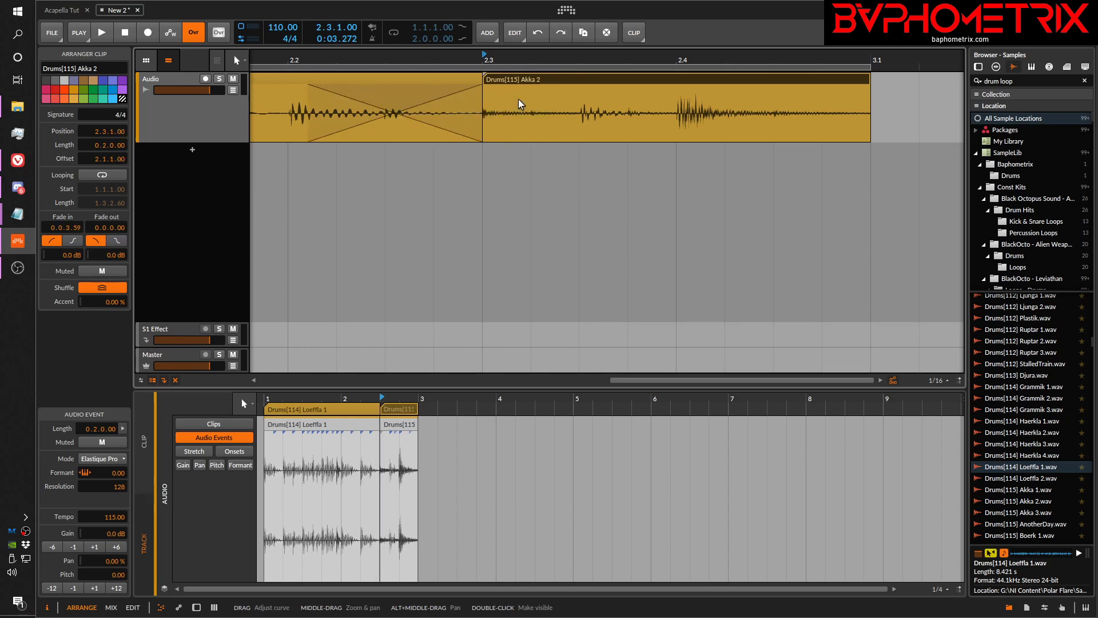
{"action": "key", "text": "ctrl+z"}
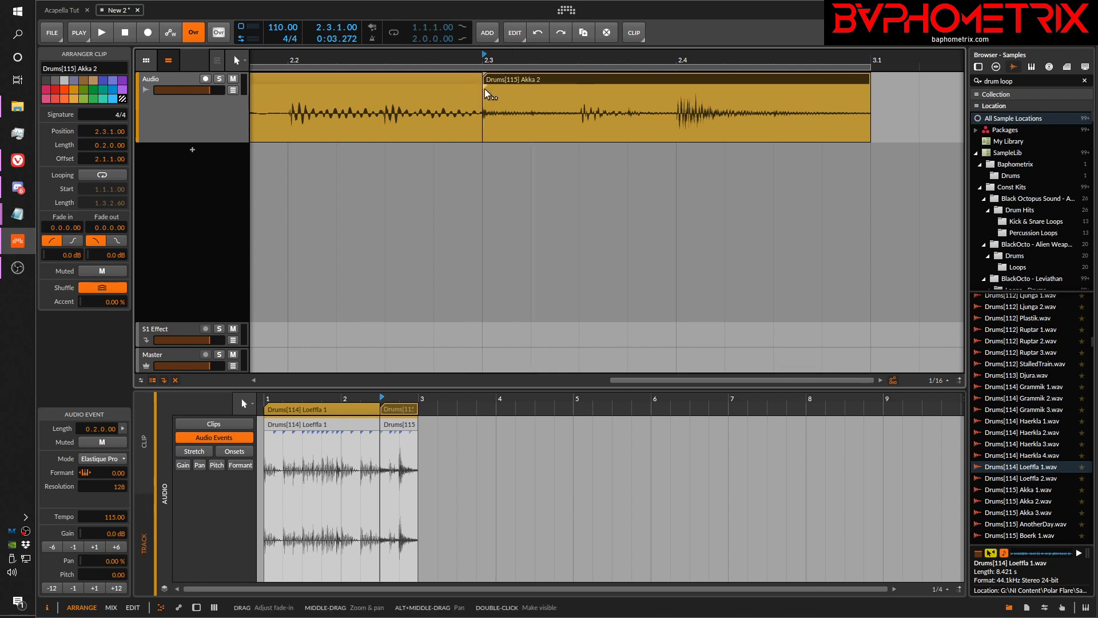
Step: Try a 0.0.2.19 crossfade before the Akka 2 clip, move its end to 2.2.3.85, and undo these edits
{"action": "left_click_drag", "start_coordinate": [485, 89], "coordinate": [373, 98]}
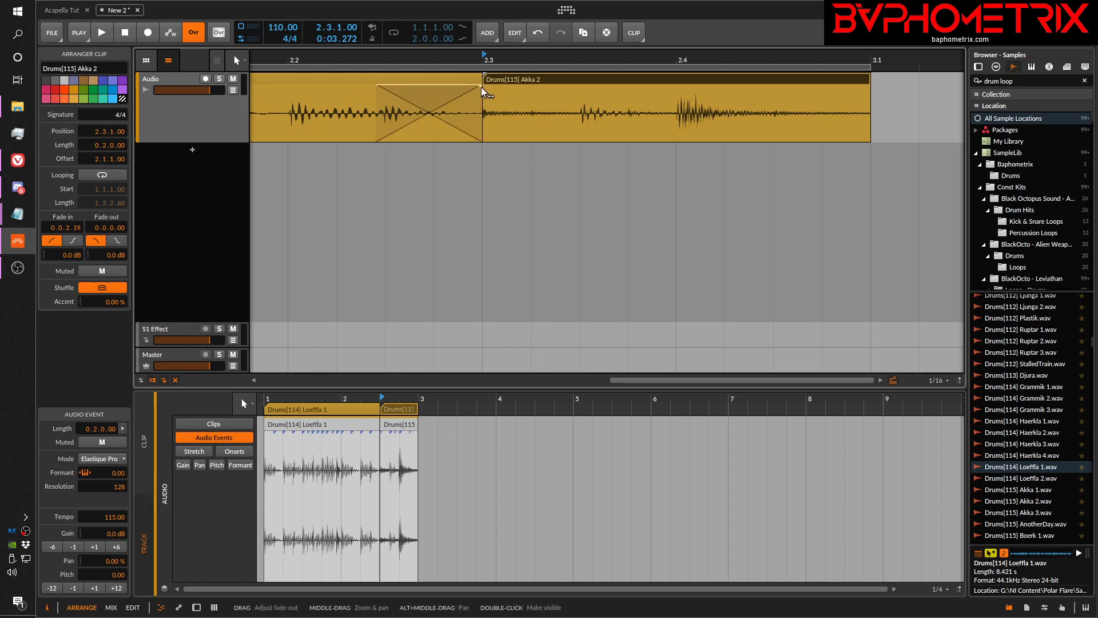
{"action": "left_click_drag", "start_coordinate": [482, 87], "coordinate": [589, 93]}
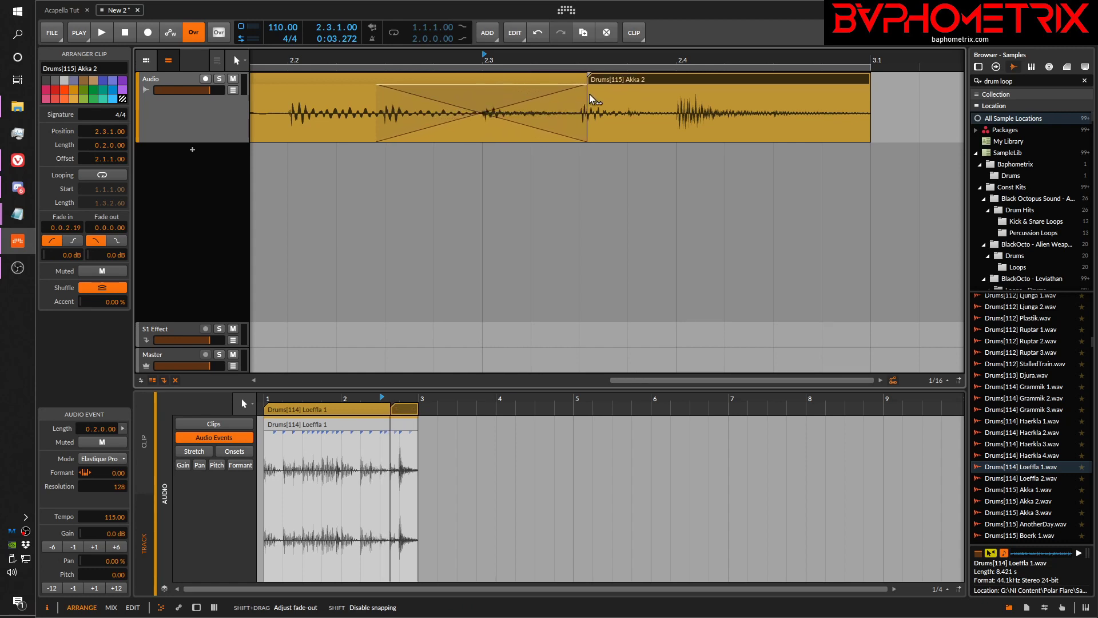
{"action": "left_click_drag", "start_coordinate": [589, 94], "coordinate": [429, 92]}
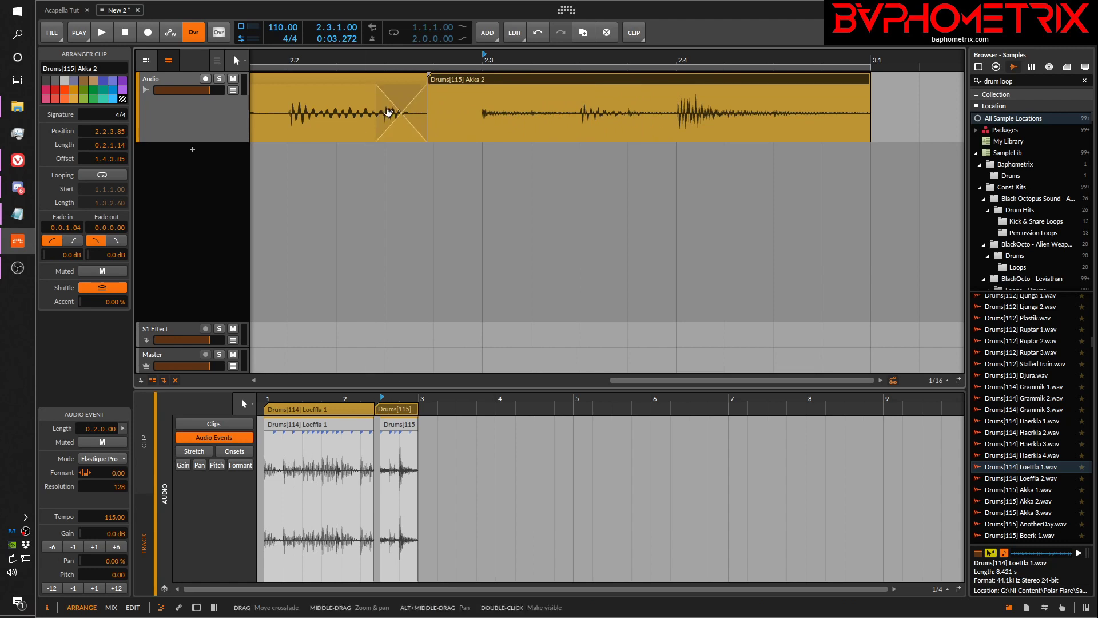
{"action": "key", "text": "ctrl+z"}
{"action": "key", "text": "ctrl+z"}
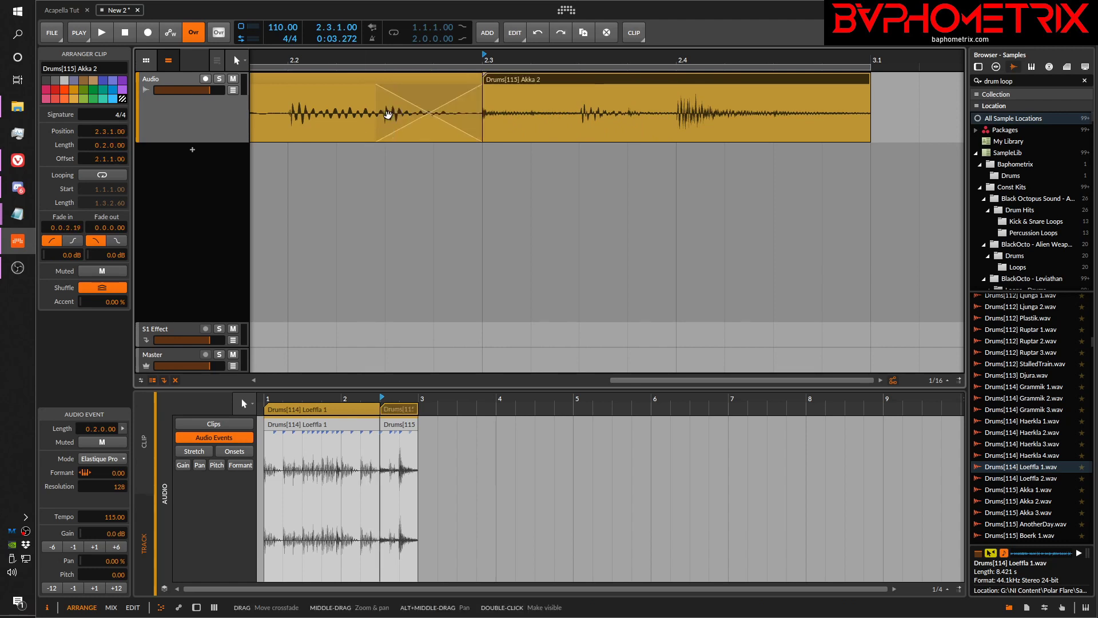
{"action": "key", "text": "ctrl+z"}
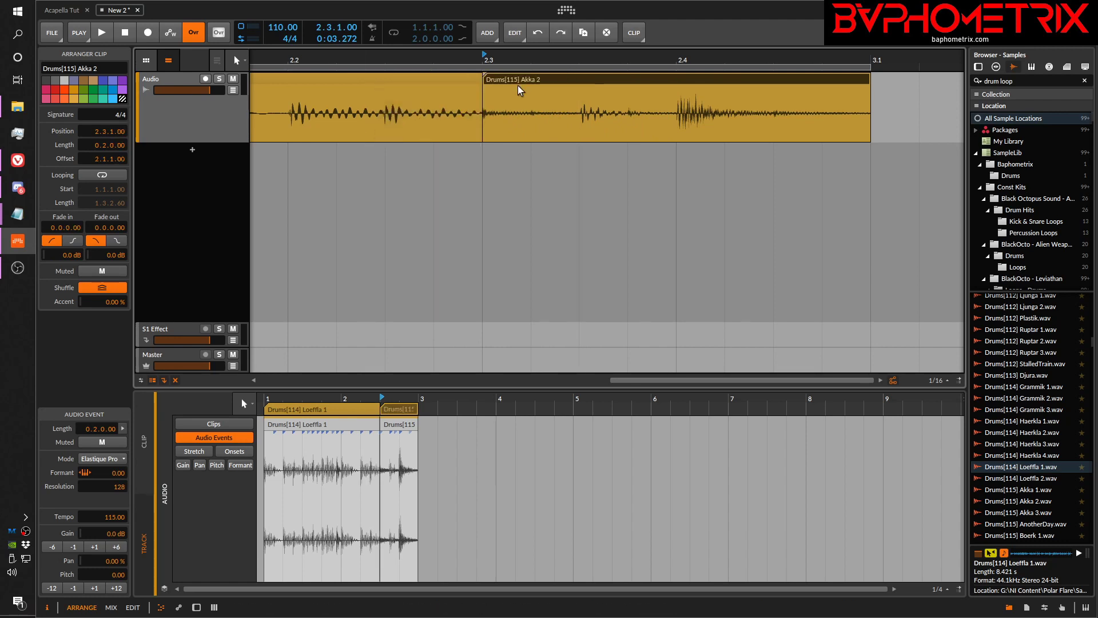
Step: Move the Akka 2 clip to 2.3.3.00 and extend the Loeffla 1 clip's end to a length of 1.2.1.28
{"action": "left_click_drag", "start_coordinate": [510, 77], "coordinate": [606, 83]}
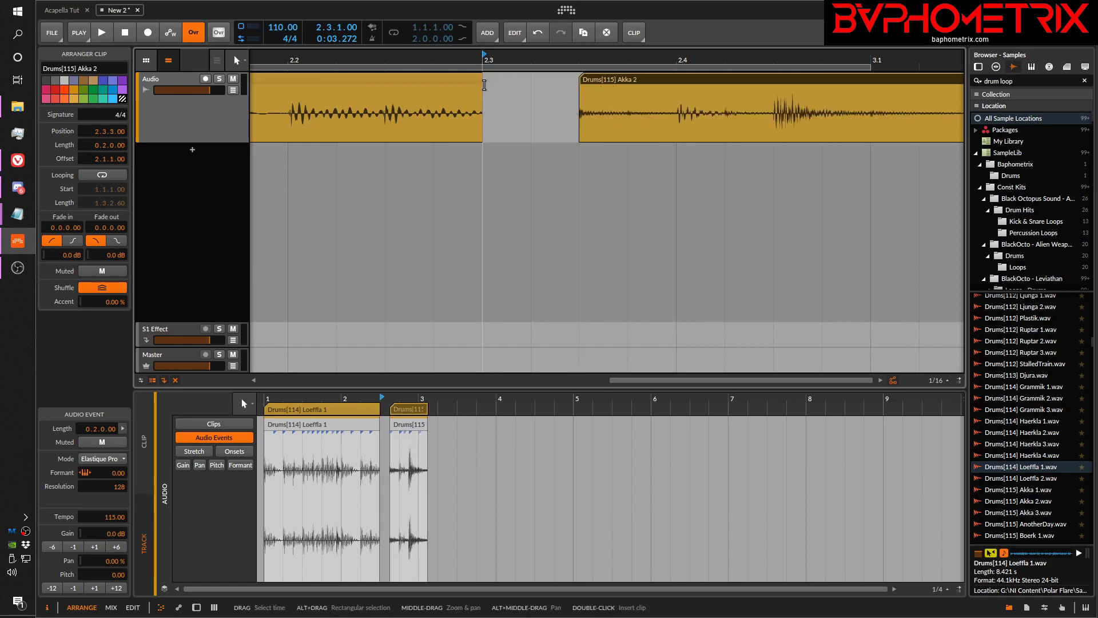
{"action": "left_click_drag", "start_coordinate": [479, 80], "coordinate": [544, 80]}
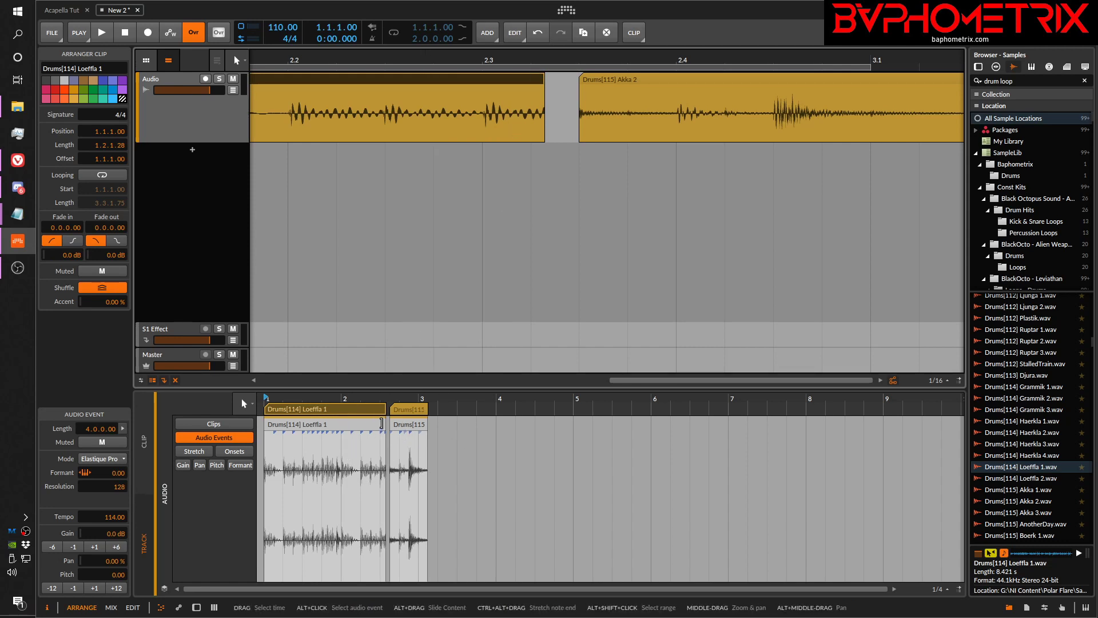
Step: Trim the end of the Loeffla 1 audio event to a length of 1.2.1.28 and review it in the clip and track timelines
{"action": "left_click_drag", "start_coordinate": [389, 398], "coordinate": [581, 410]}
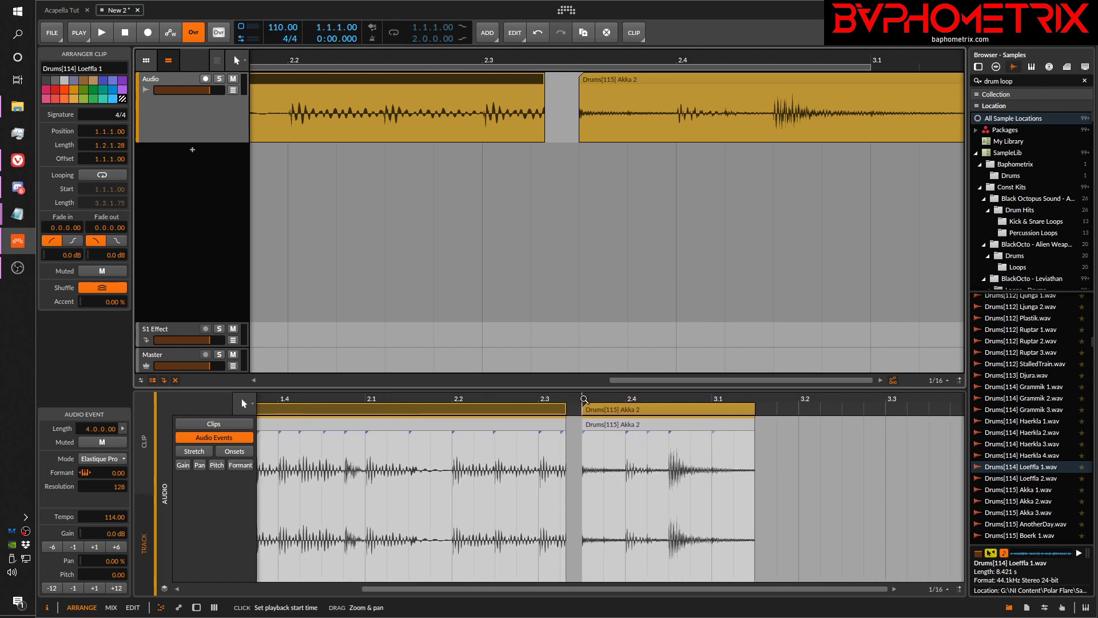
{"action": "left_click", "coordinate": [564, 425]}
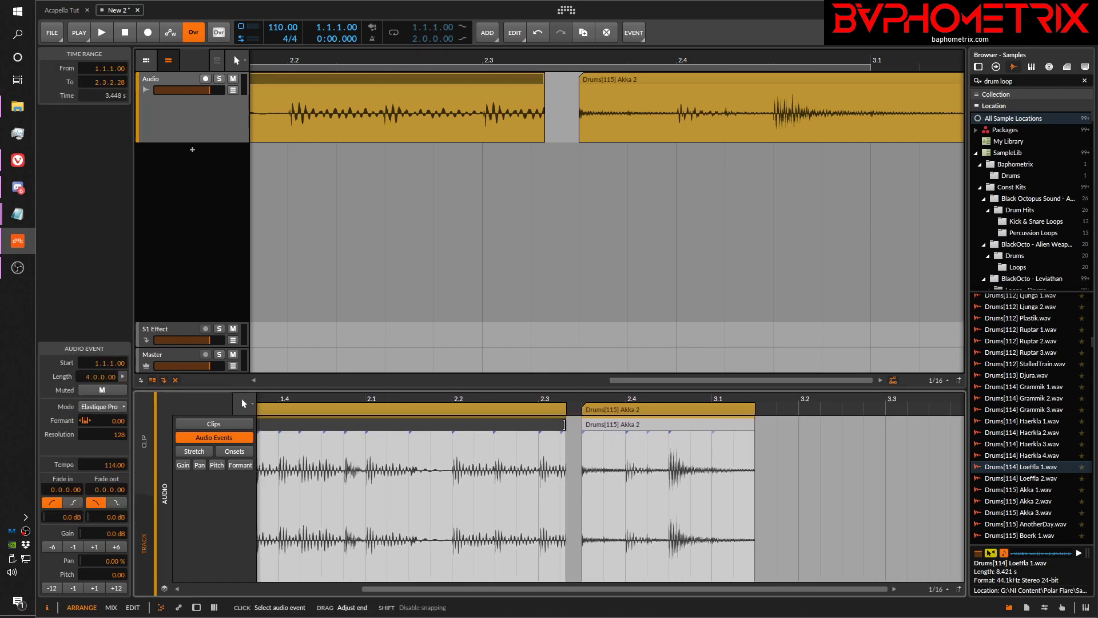
{"action": "left_click_drag", "start_coordinate": [564, 424], "coordinate": [573, 425]}
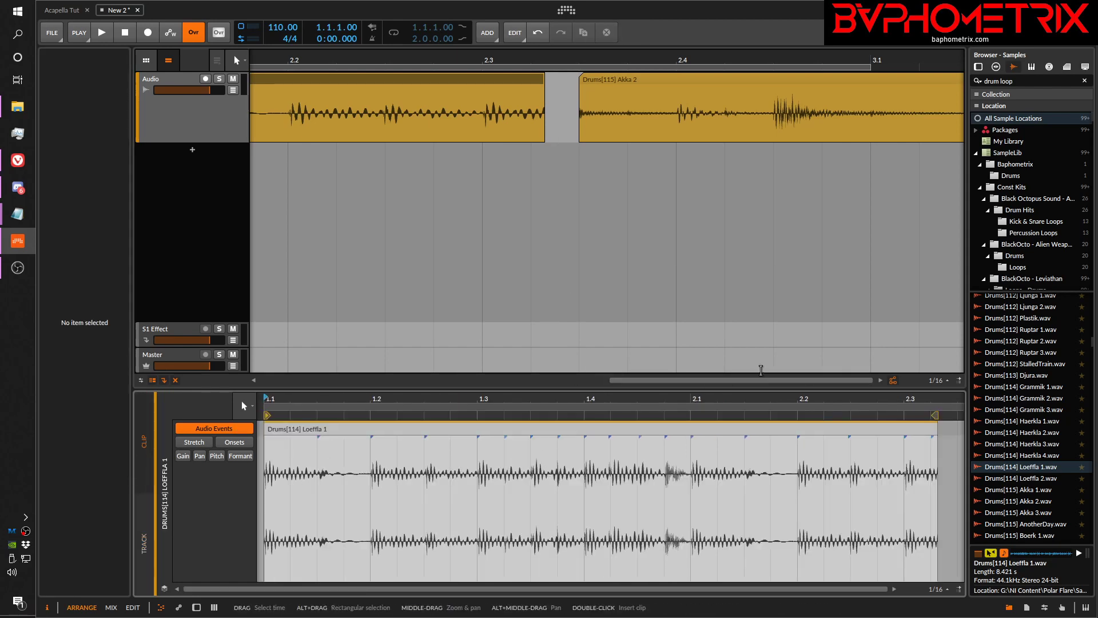
{"action": "left_click_drag", "start_coordinate": [907, 400], "coordinate": [545, 418]}
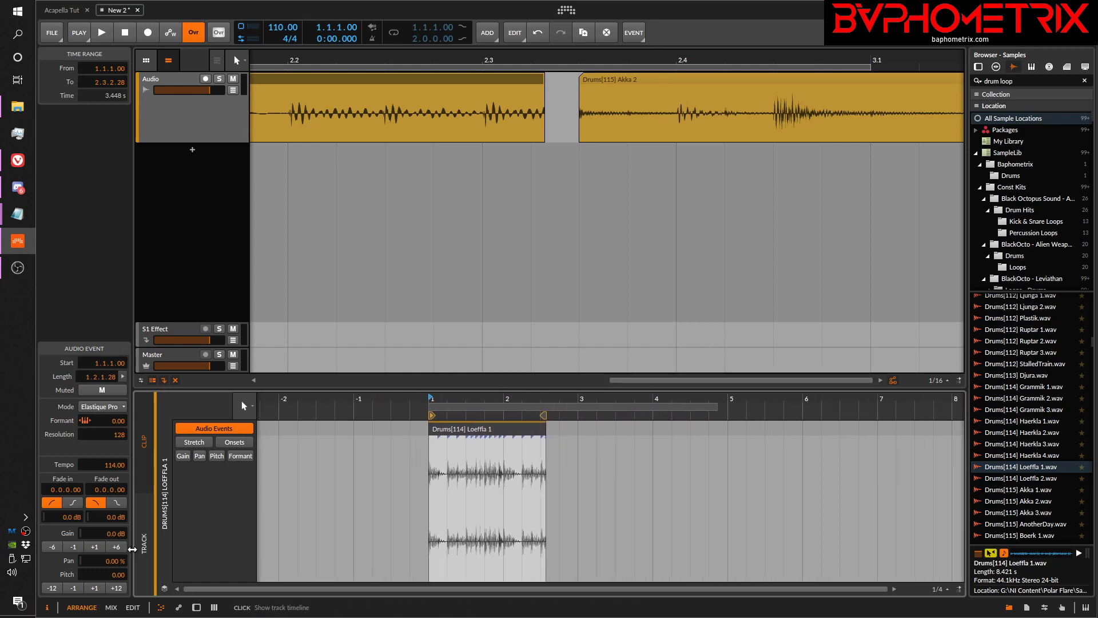
{"action": "left_click", "coordinate": [144, 543]}
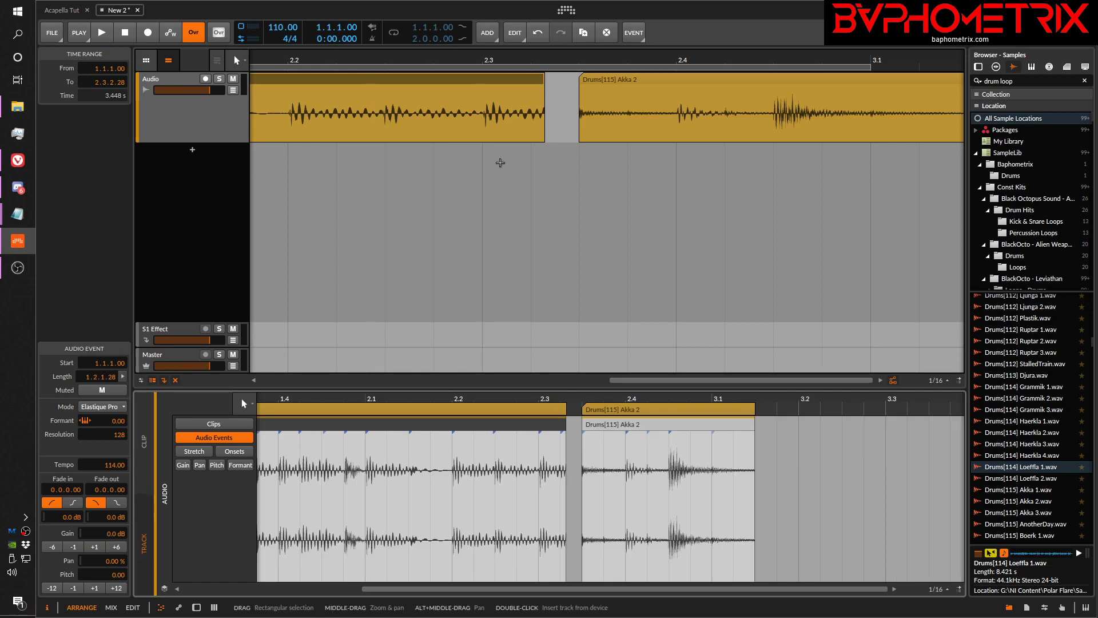
Step: Undo the crossfade ending at 2.3.4.00 and crossfade Loeffla 1 into Akka 2 over 0.0.2.00, starting at the 2.3.1.00 boundary
{"action": "left_click_drag", "start_coordinate": [611, 56], "coordinate": [567, 91]}
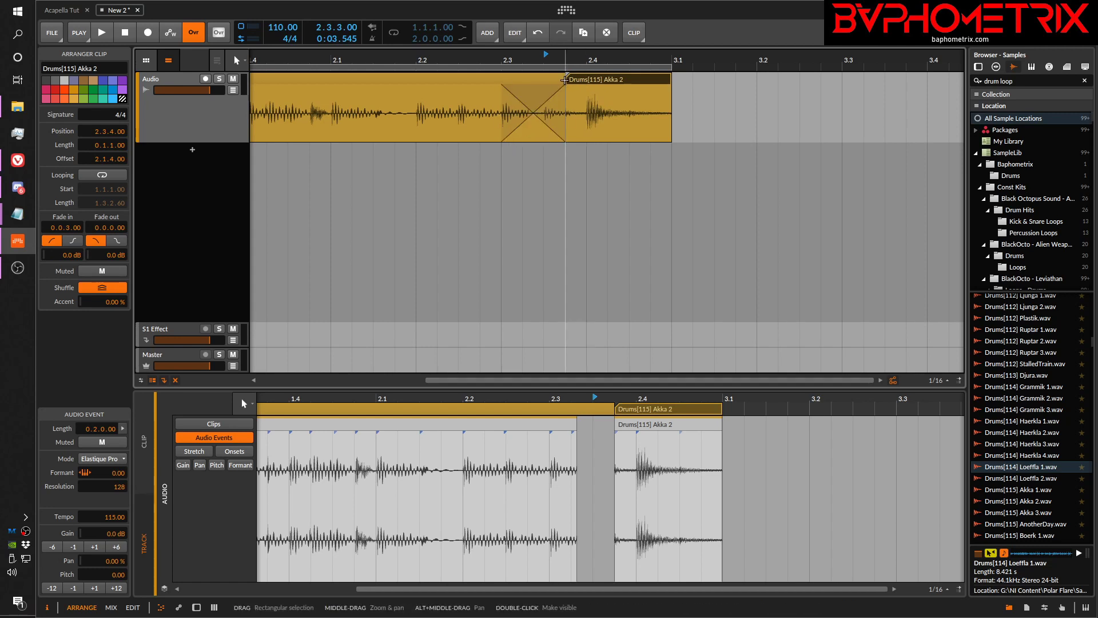
{"action": "key", "text": "ctrl+z"}
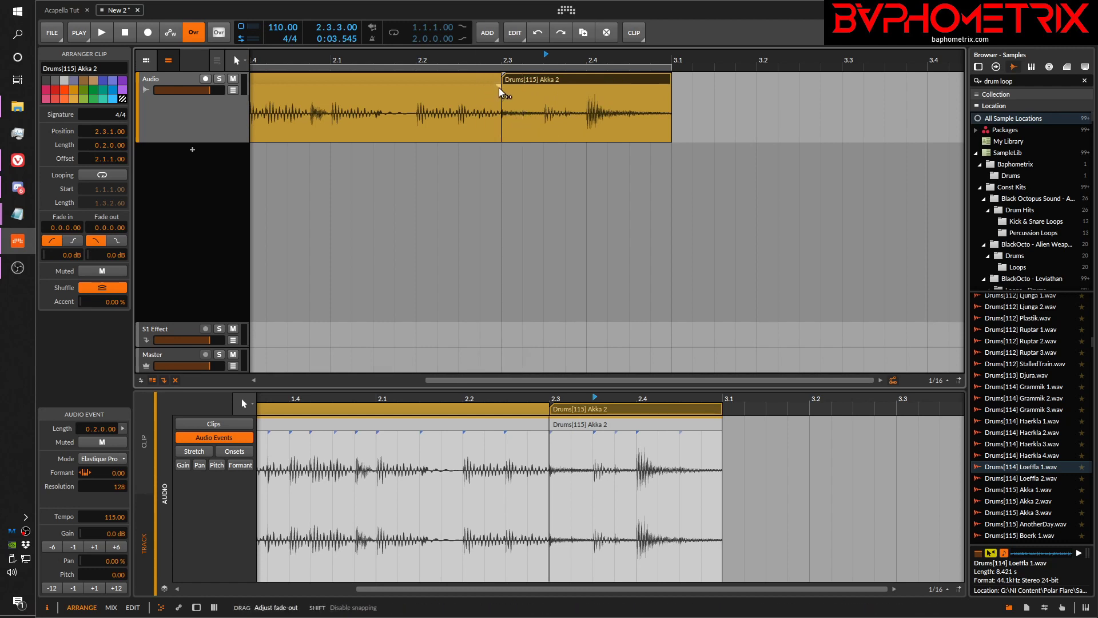
{"action": "left_click_drag", "start_coordinate": [498, 88], "coordinate": [544, 95]}
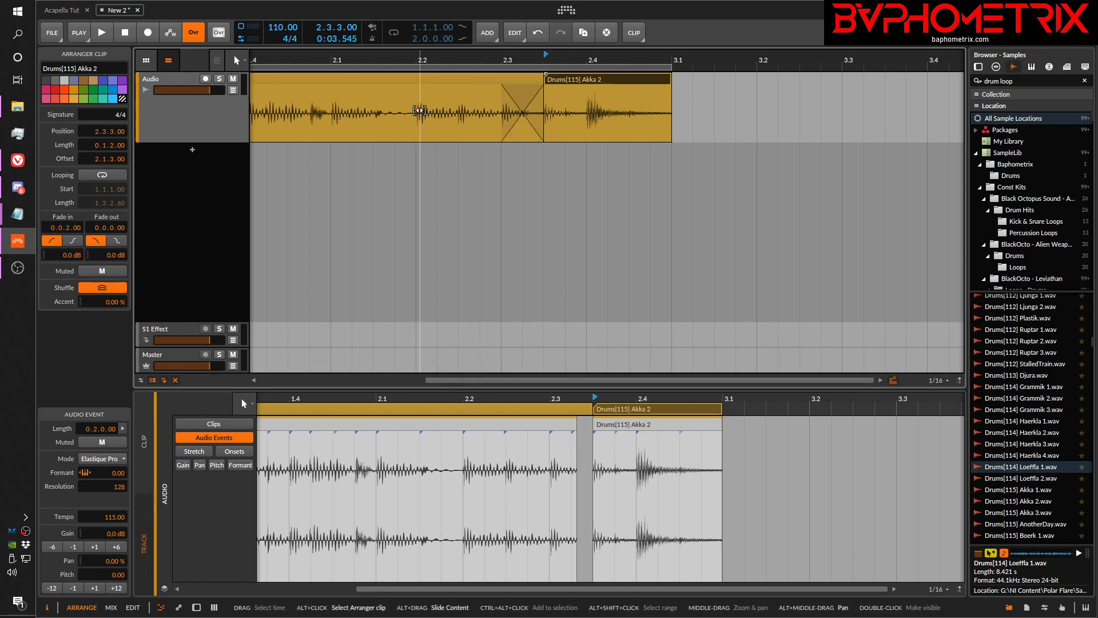
Step: Try sliding the audio content inside the crossfaded Loeffla 1 and Akka 2 clips, undoing the slide on each clip
{"action": "left_click_drag", "start_coordinate": [420, 109], "coordinate": [372, 121]}
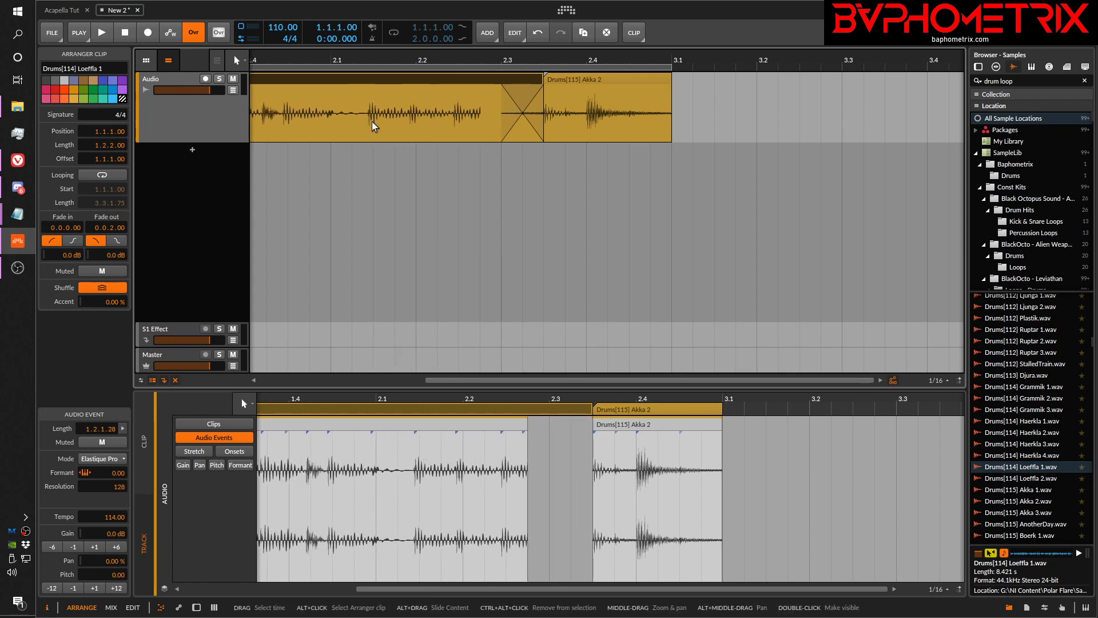
{"action": "key", "text": "ctrl+z"}
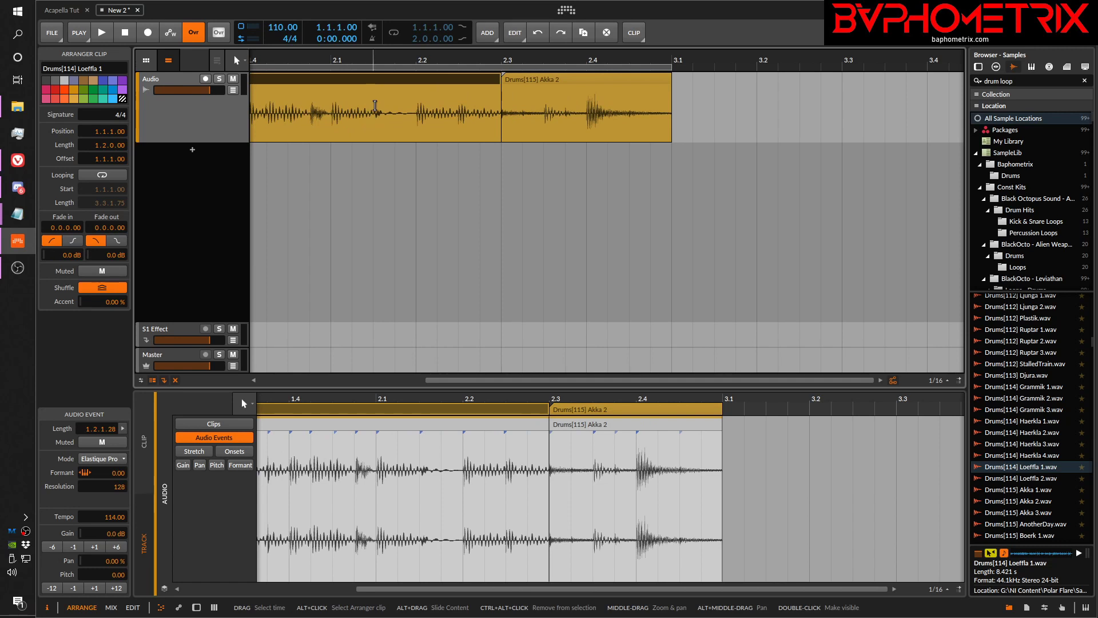
{"action": "key", "text": "ctrl+shift+z"}
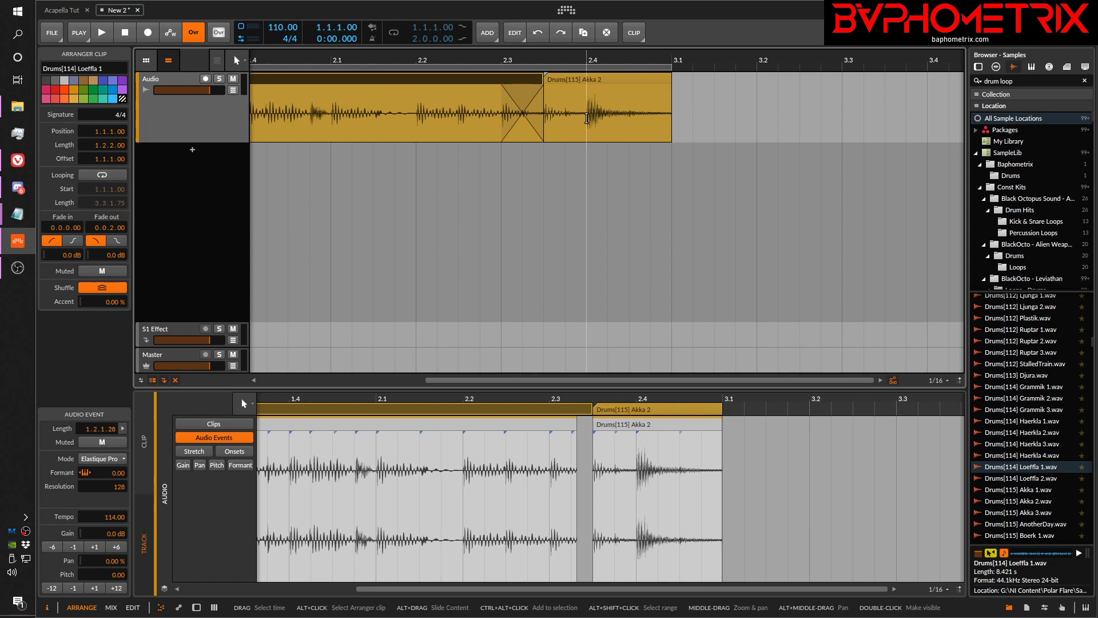
{"action": "left_click", "coordinate": [586, 116]}
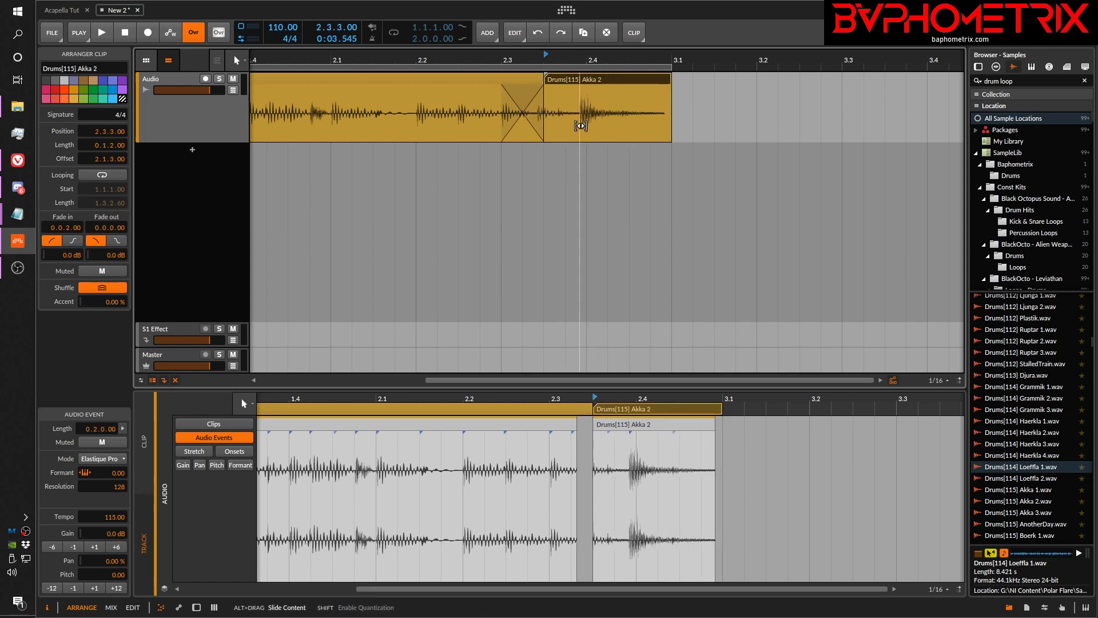
{"action": "left_click_drag", "start_coordinate": [589, 129], "coordinate": [645, 129]}
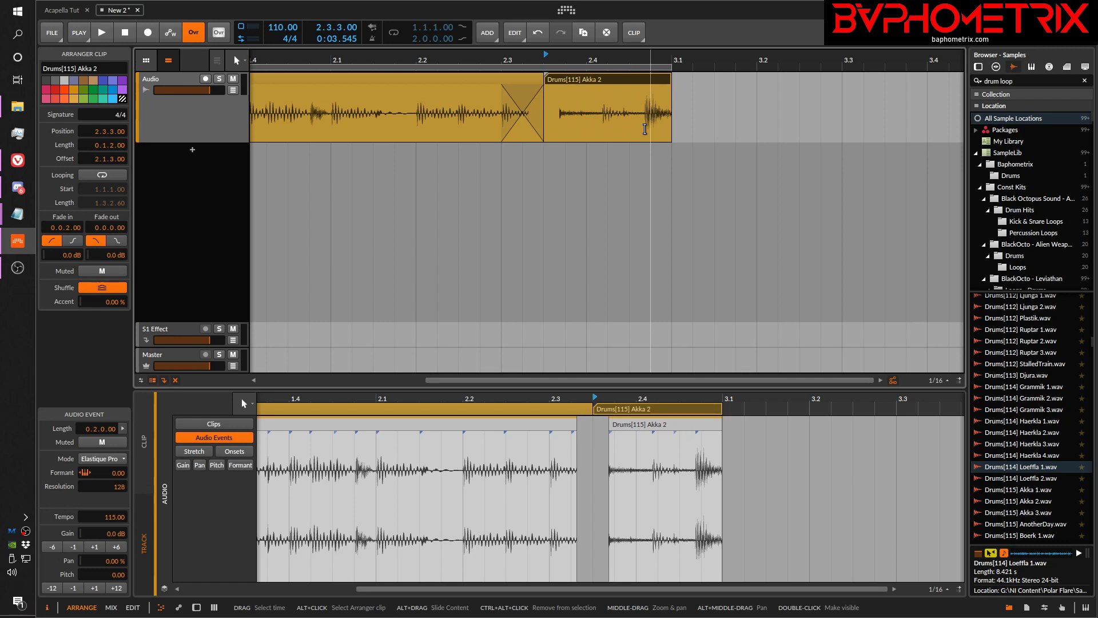
{"action": "key", "text": "ctrl+z"}
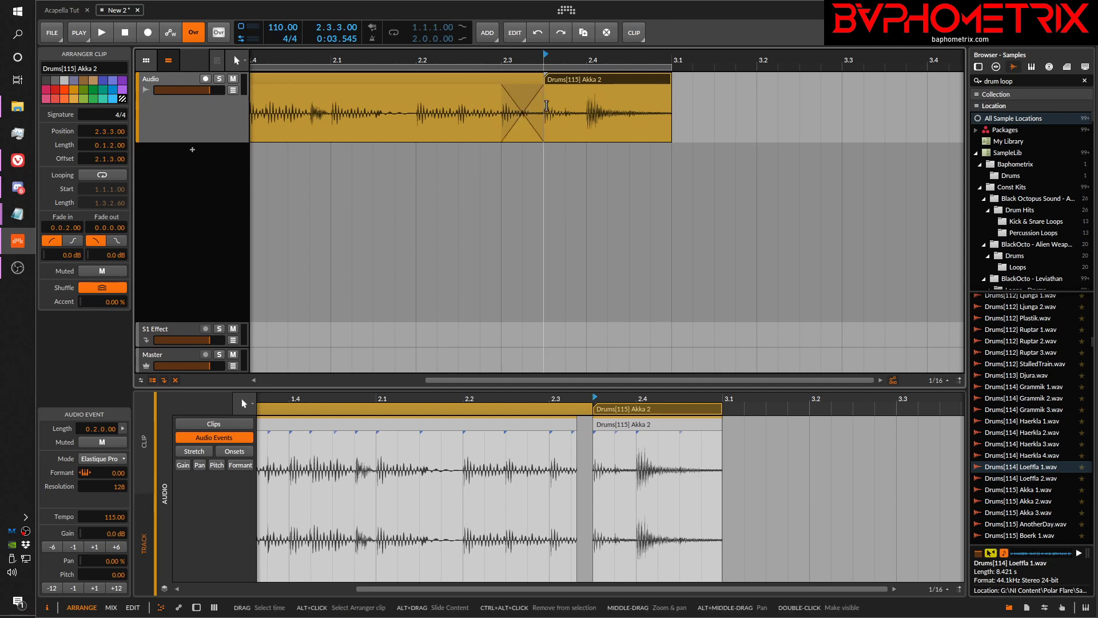
Step: Select the crossfaded Loeffla 1 and Akka 2 clips together and copy the pair to 19.1.1.00
{"action": "left_click_drag", "start_coordinate": [560, 57], "coordinate": [417, 34]}
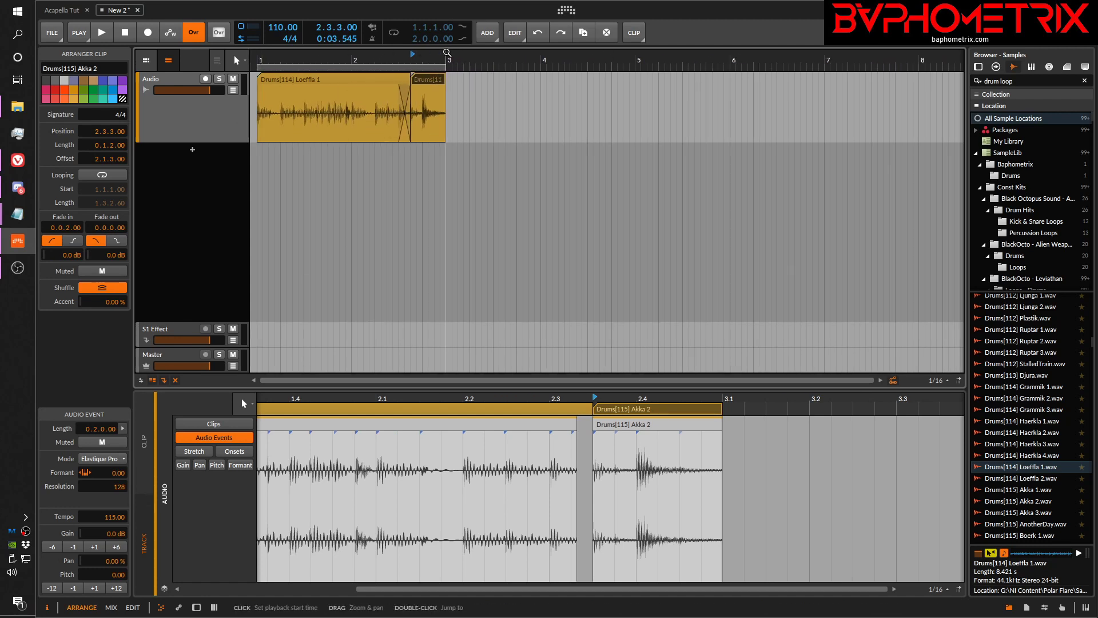
{"action": "left_click", "coordinate": [348, 80]}
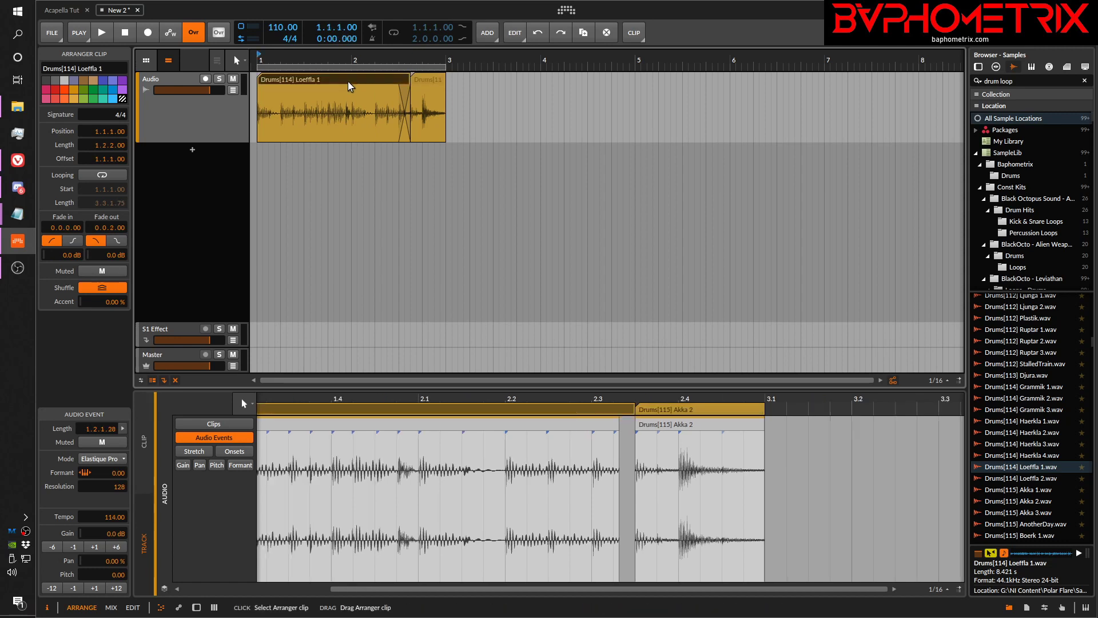
{"action": "left_click", "coordinate": [423, 83]}
{"action": "left_click", "coordinate": [357, 83]}
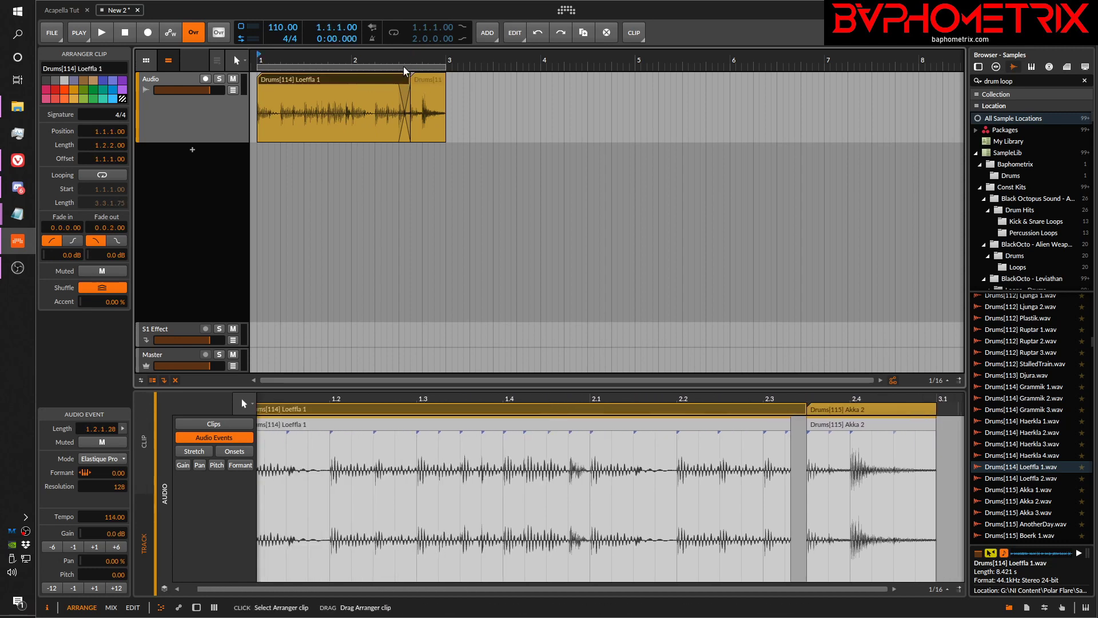
{"action": "left_click", "coordinate": [427, 73]}
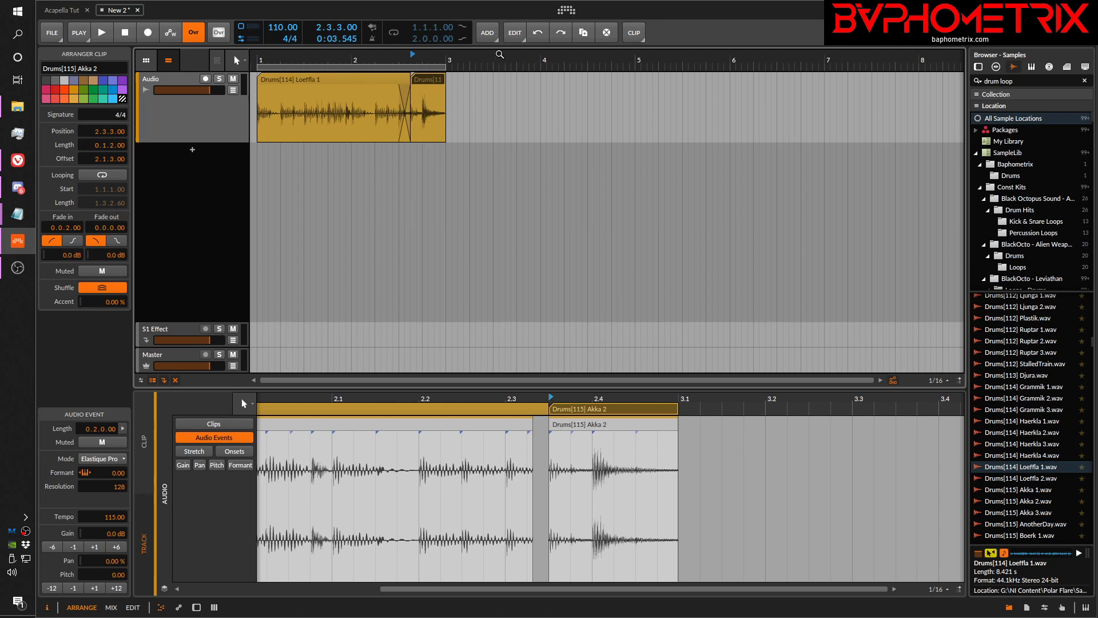
{"action": "left_click_drag", "start_coordinate": [478, 56], "coordinate": [509, 55]}
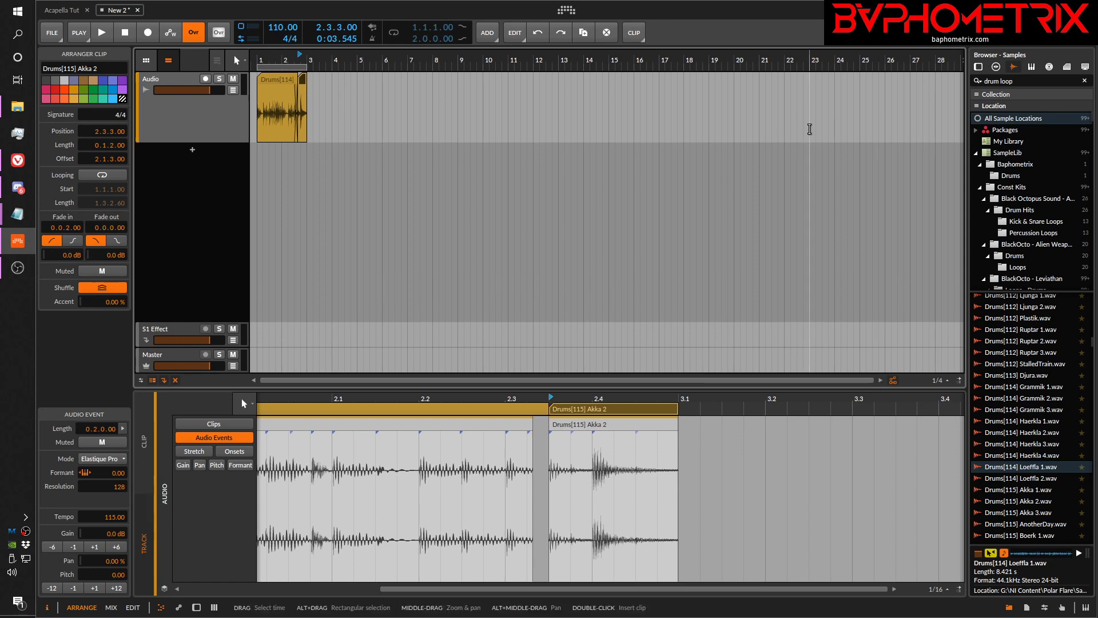
{"action": "left_click", "coordinate": [268, 84]}
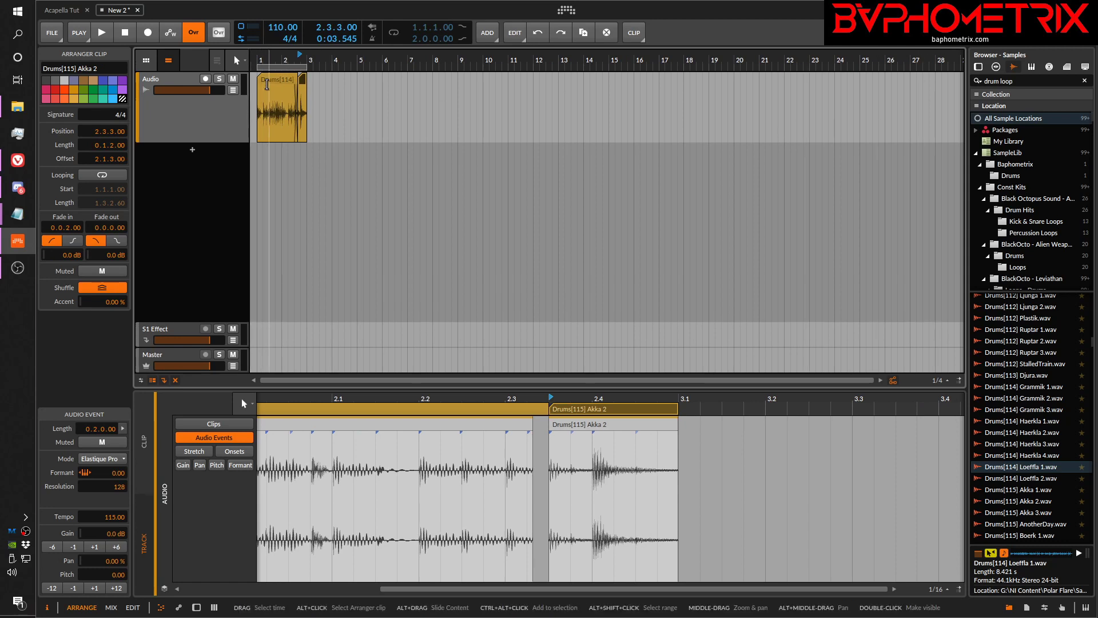
{"action": "left_click", "coordinate": [304, 78], "text": "ctrl"}
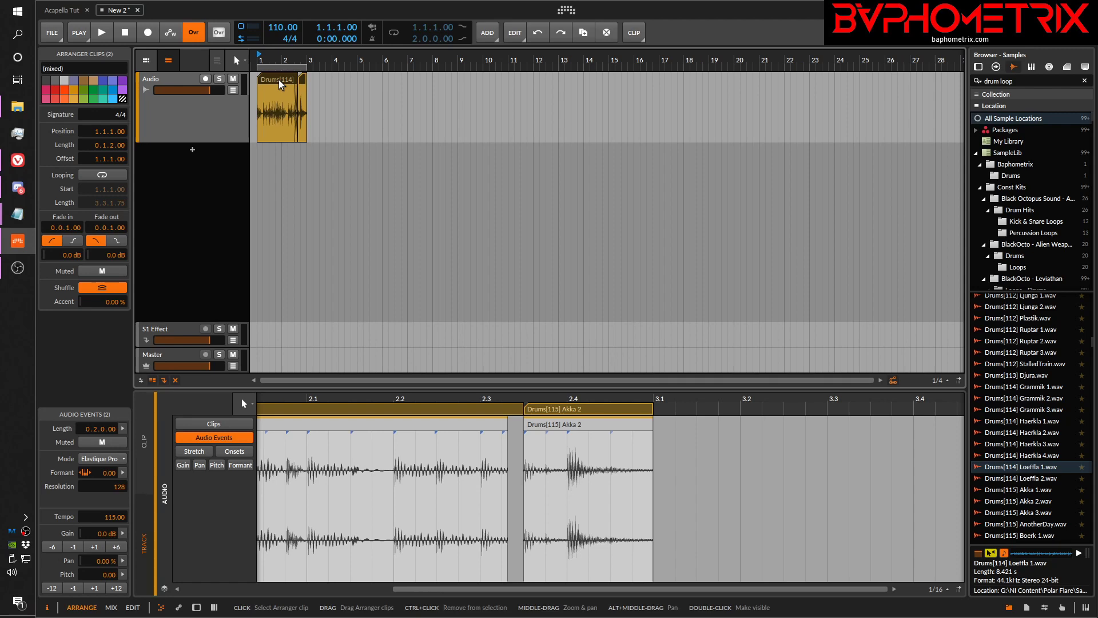
{"action": "left_click_drag", "start_coordinate": [279, 80], "coordinate": [736, 68]}
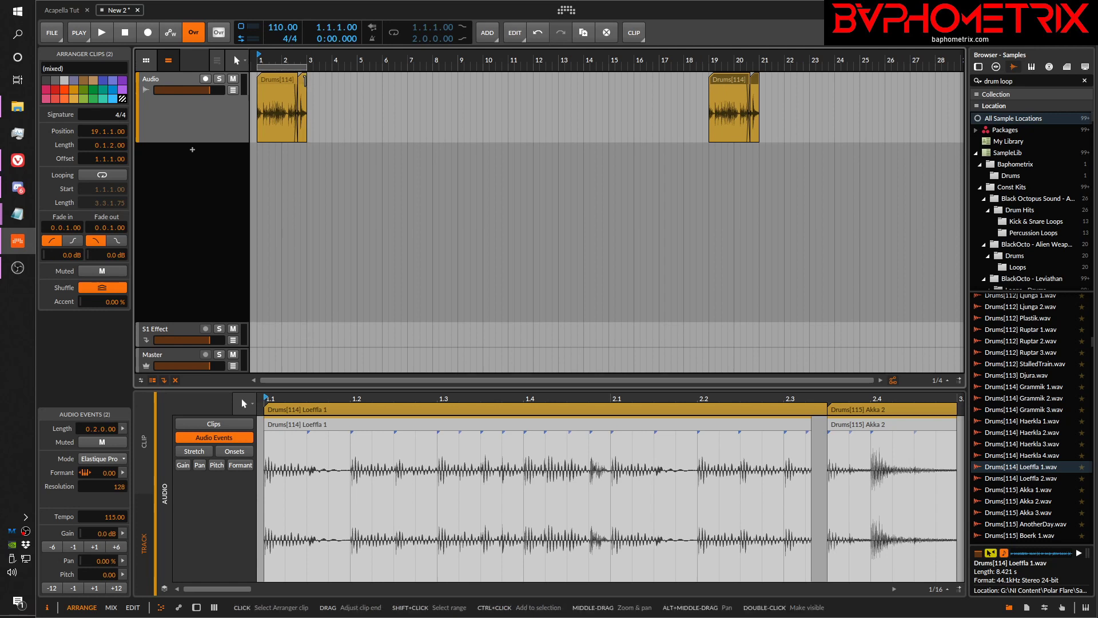
Step: Move the original Akka 2 clip to 12.1.1.00 and the Loeffla 1 clip to 10.3.1.00 so it overlaps Akka 2
{"action": "left_click_drag", "start_coordinate": [304, 81], "coordinate": [538, 84]}
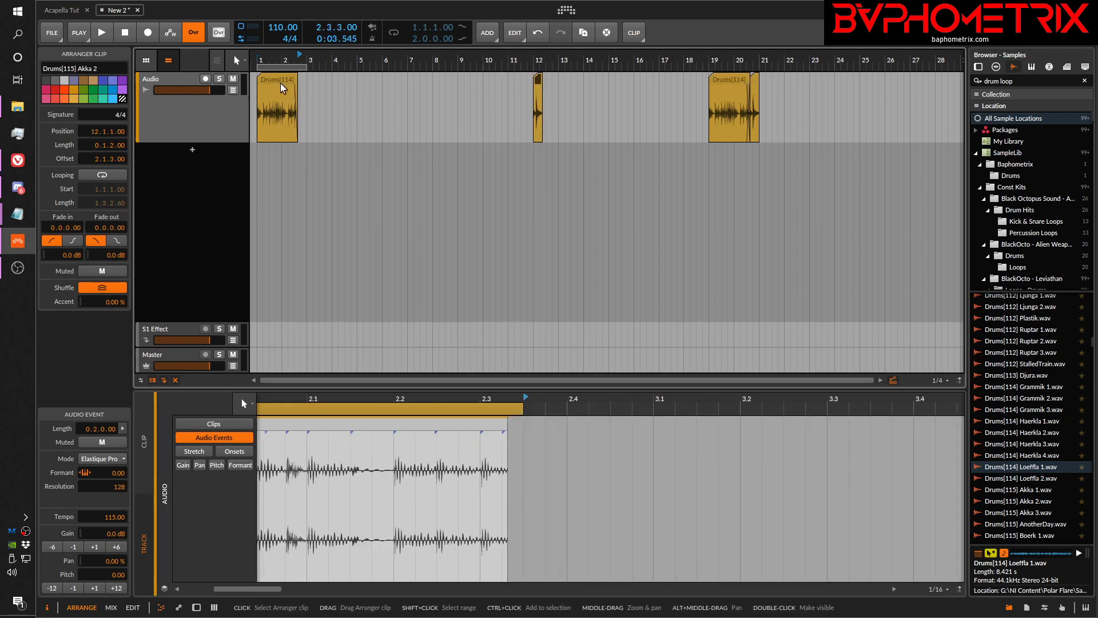
{"action": "left_click_drag", "start_coordinate": [279, 80], "coordinate": [517, 74]}
{"action": "key", "text": "Escape"}
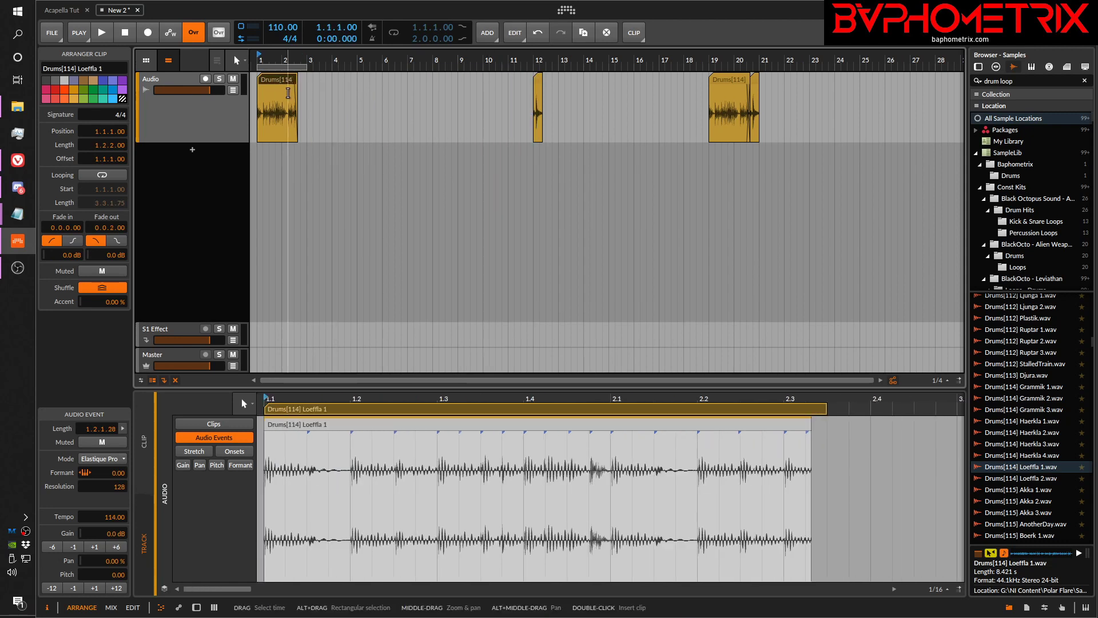
{"action": "left_click_drag", "start_coordinate": [280, 81], "coordinate": [614, 147]}
{"action": "left_click", "coordinate": [538, 59]}
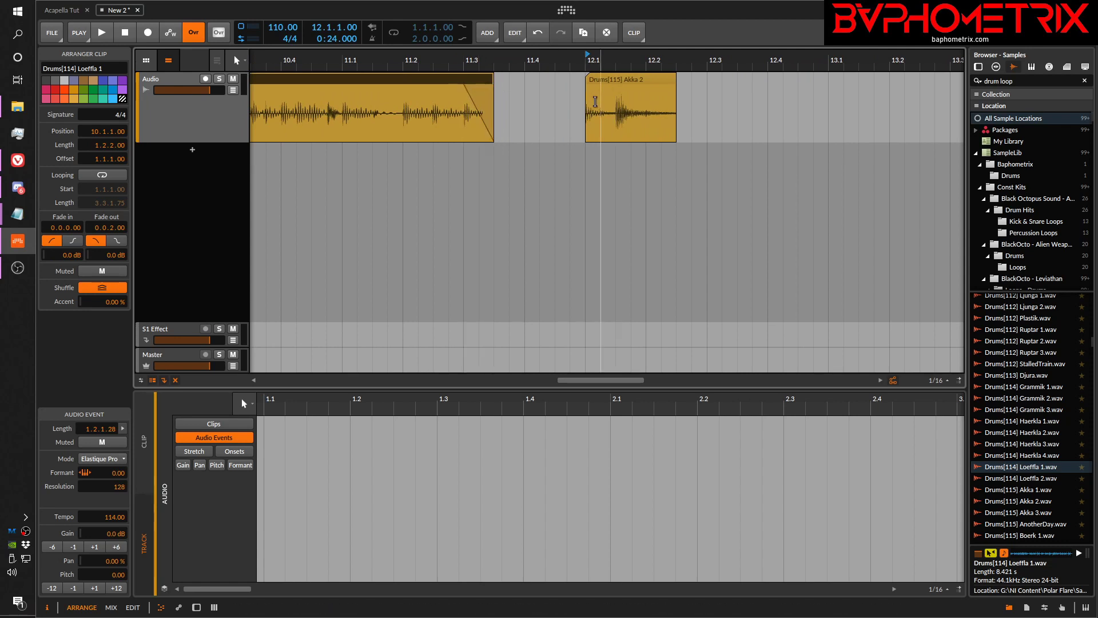
{"action": "left_click_drag", "start_coordinate": [431, 80], "coordinate": [556, 90]}
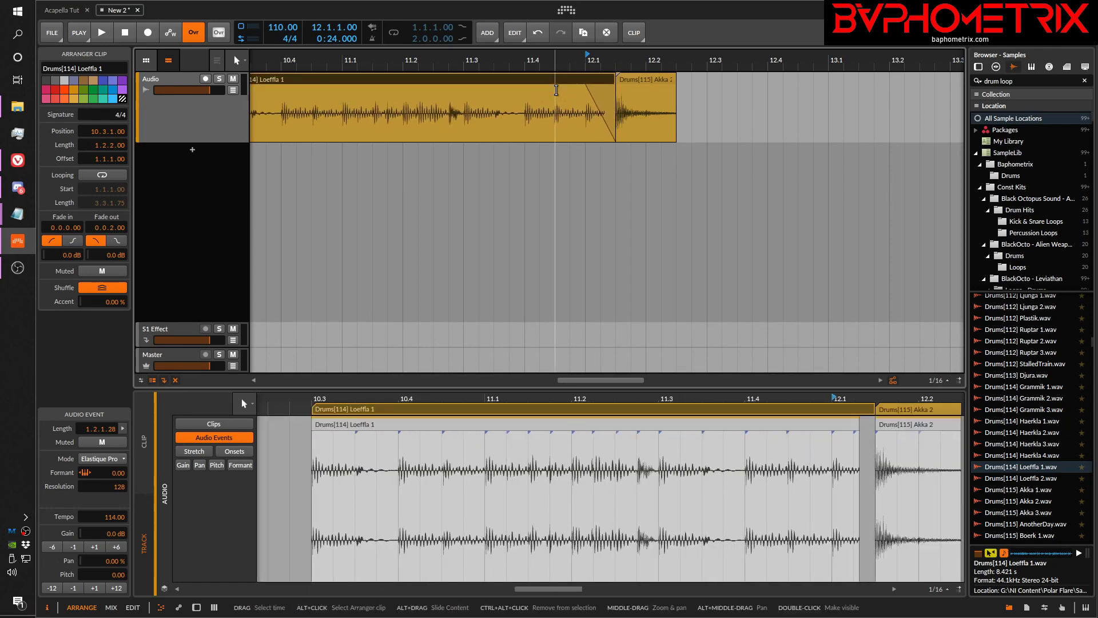
Step: Undo the separate clip moves, the copied pair and the crossfade, back to the hard boundary at 2.3.1.00
{"action": "left_click_drag", "start_coordinate": [576, 60], "coordinate": [655, 60]}
{"action": "key", "text": "ctrl+z"}
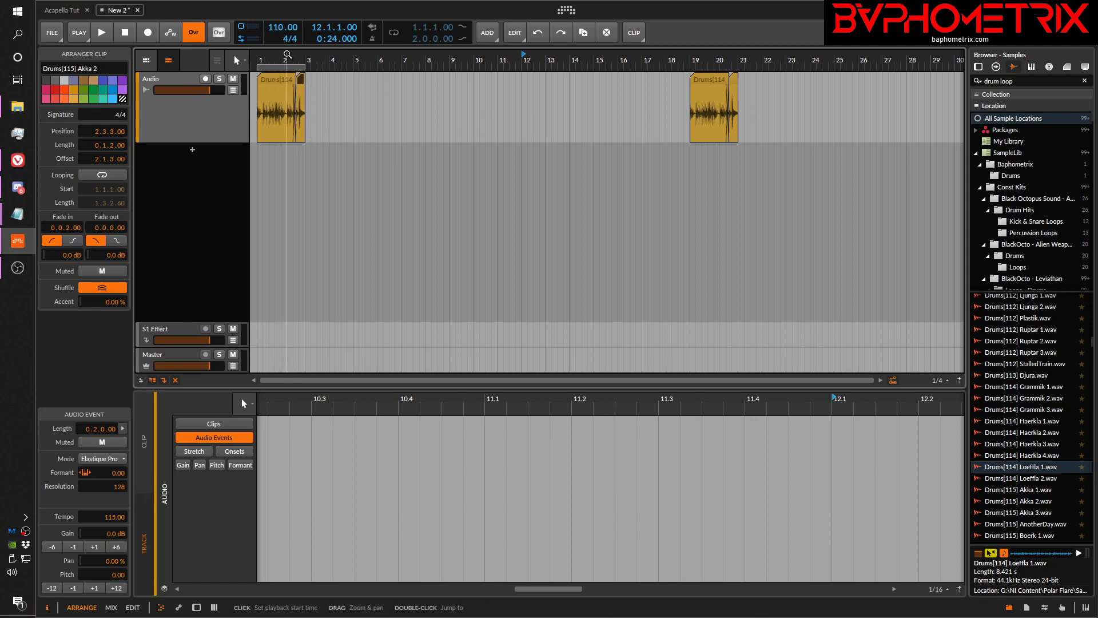
{"action": "left_click_drag", "start_coordinate": [281, 55], "coordinate": [441, 153]}
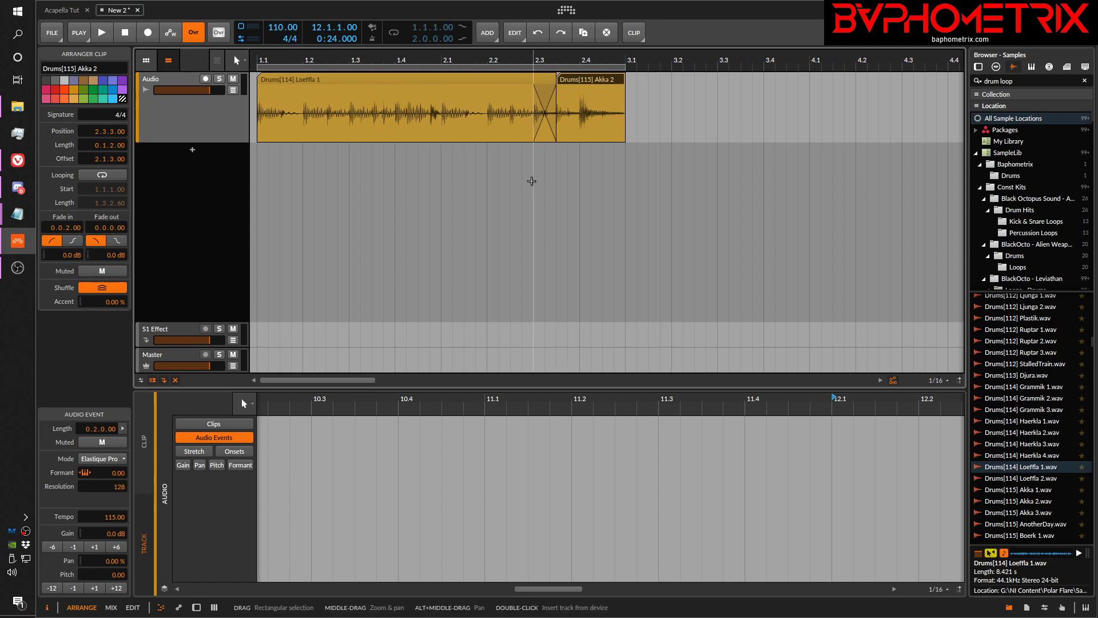
{"action": "key", "text": "ctrl+z"}
{"action": "key", "text": "ctrl+z"}
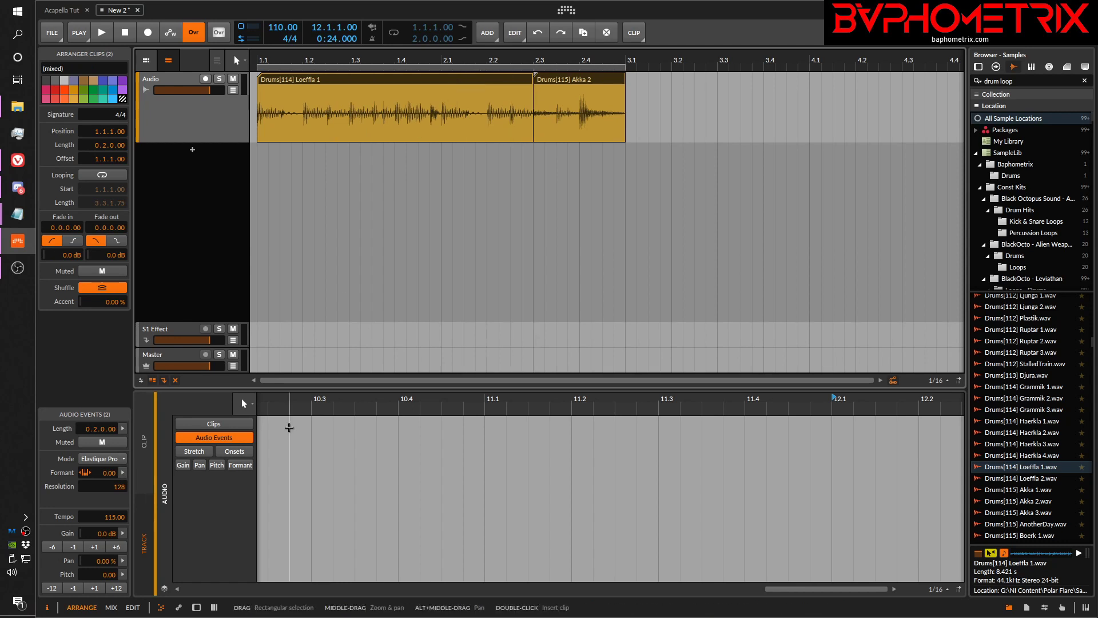
Step: Move the Akka 2 clip away from Loeffla 1 to position 3.2.4.00 in the track timeline
{"action": "left_click", "coordinate": [449, 81]}
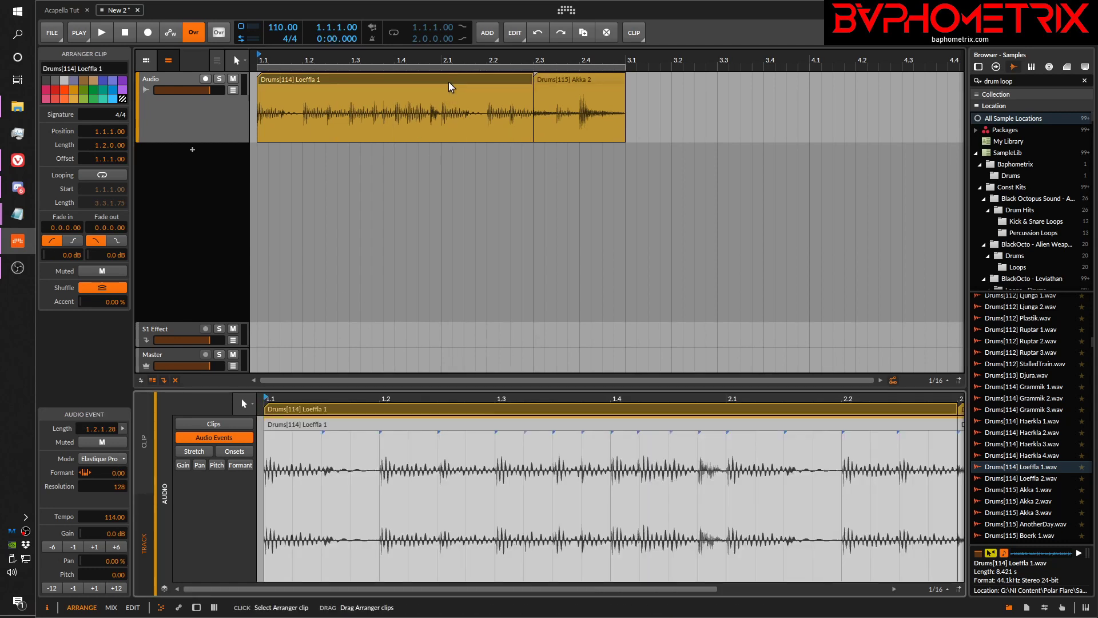
{"action": "left_click_drag", "start_coordinate": [617, 396], "coordinate": [617, 369]}
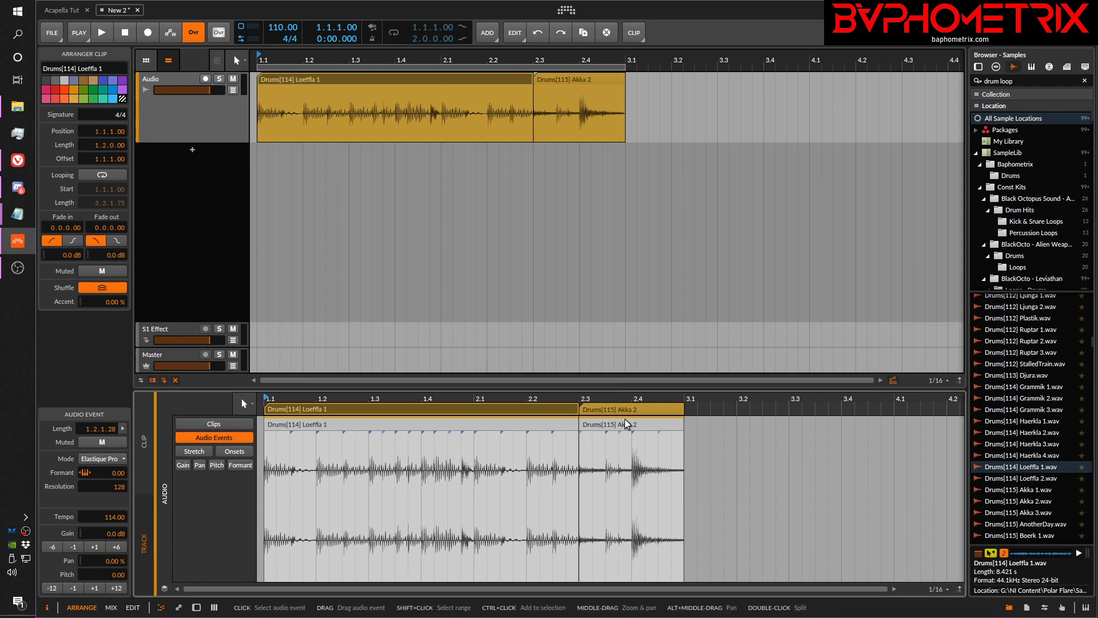
{"action": "left_click", "coordinate": [620, 405]}
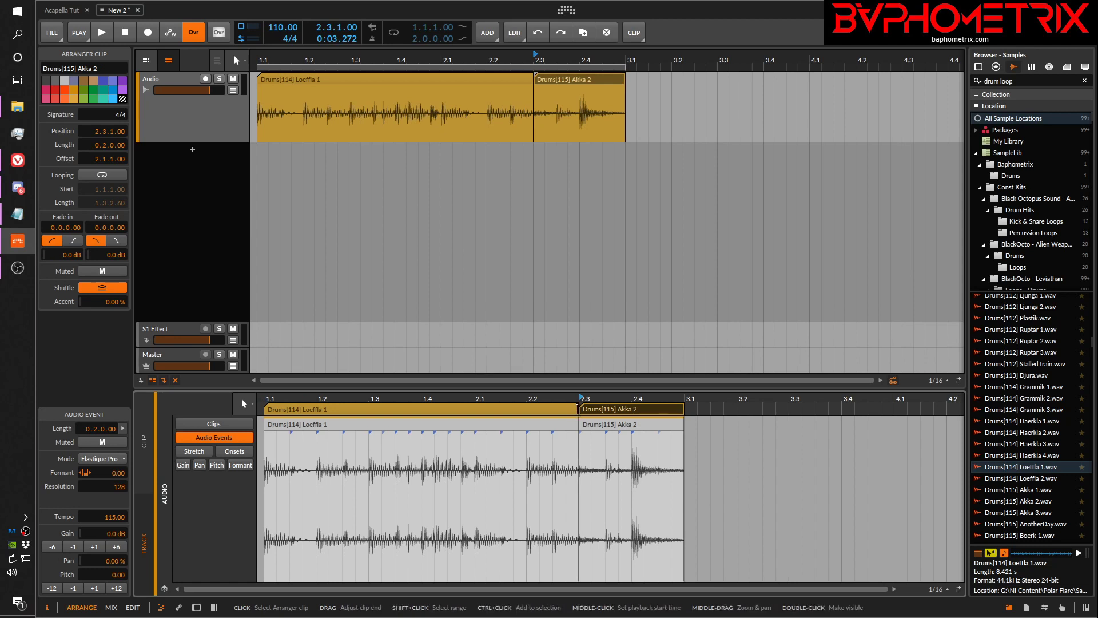
{"action": "left_click_drag", "start_coordinate": [578, 408], "coordinate": [815, 408]}
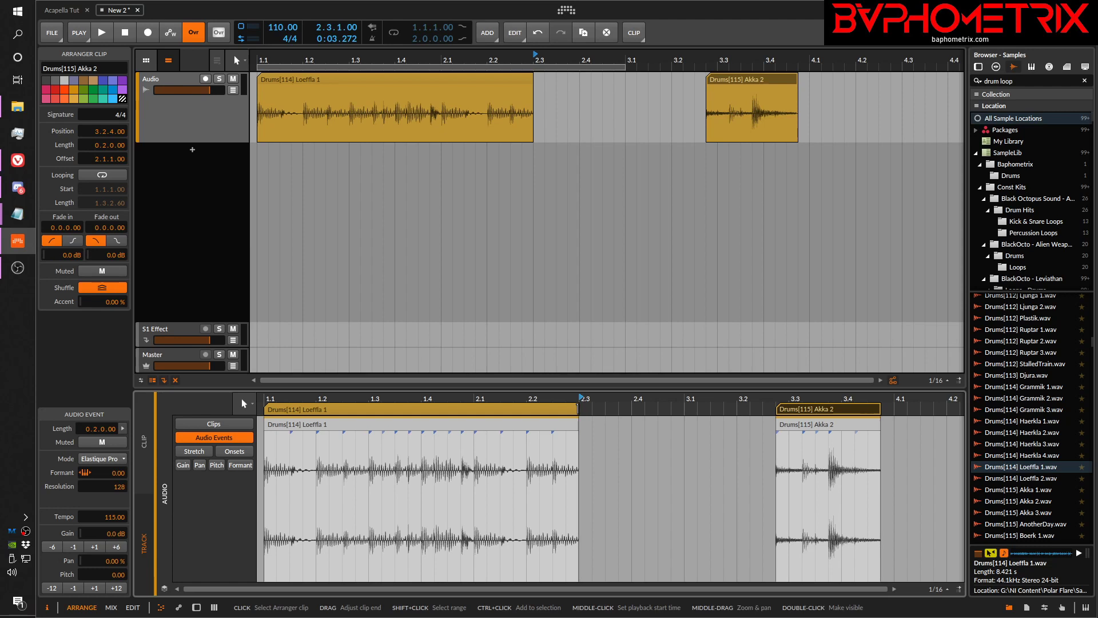
Step: Extend the Loeffla 1 clip's end to 3.1.1.00 and set its audio event's length to 1.2.0.01
{"action": "mouse_move", "coordinate": [577, 408]}
{"action": "left_mouse_down"}
{"action": "mouse_move", "coordinate": [680, 410]}
{"action": "mouse_move", "coordinate": [580, 413]}
{"action": "left_mouse_up"}
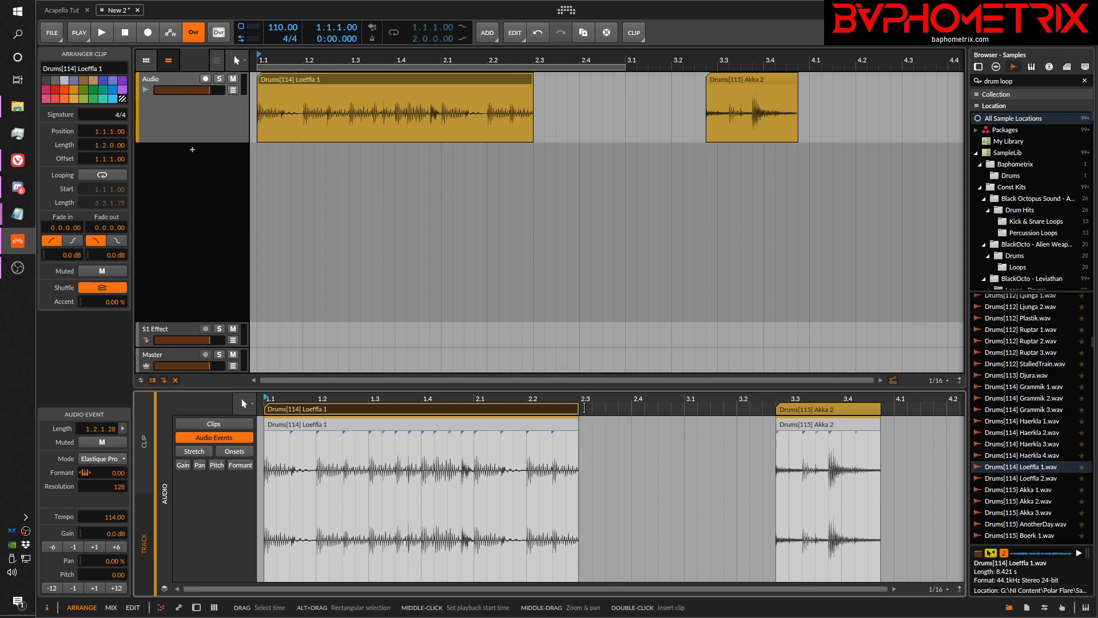
{"action": "left_click_drag", "start_coordinate": [576, 407], "coordinate": [579, 433]}
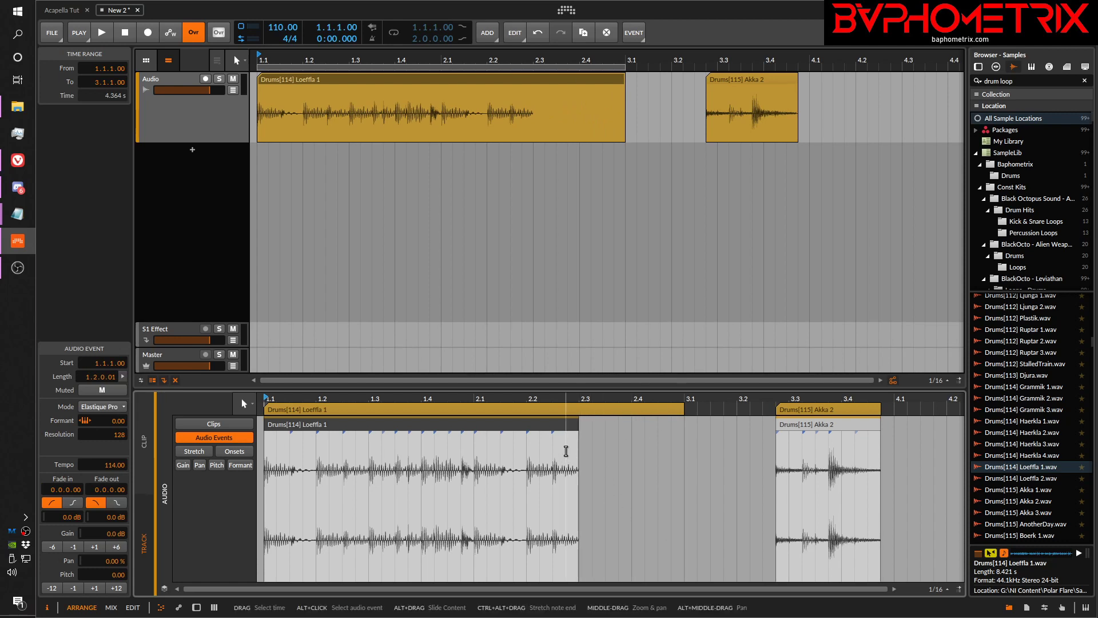
Step: Move the Akka 2 audio event into the Loeffla 1 clip at 2.3.1.00 and try sliding its content later
{"action": "left_click", "coordinate": [823, 424]}
{"action": "left_click_drag", "start_coordinate": [825, 428], "coordinate": [620, 452]}
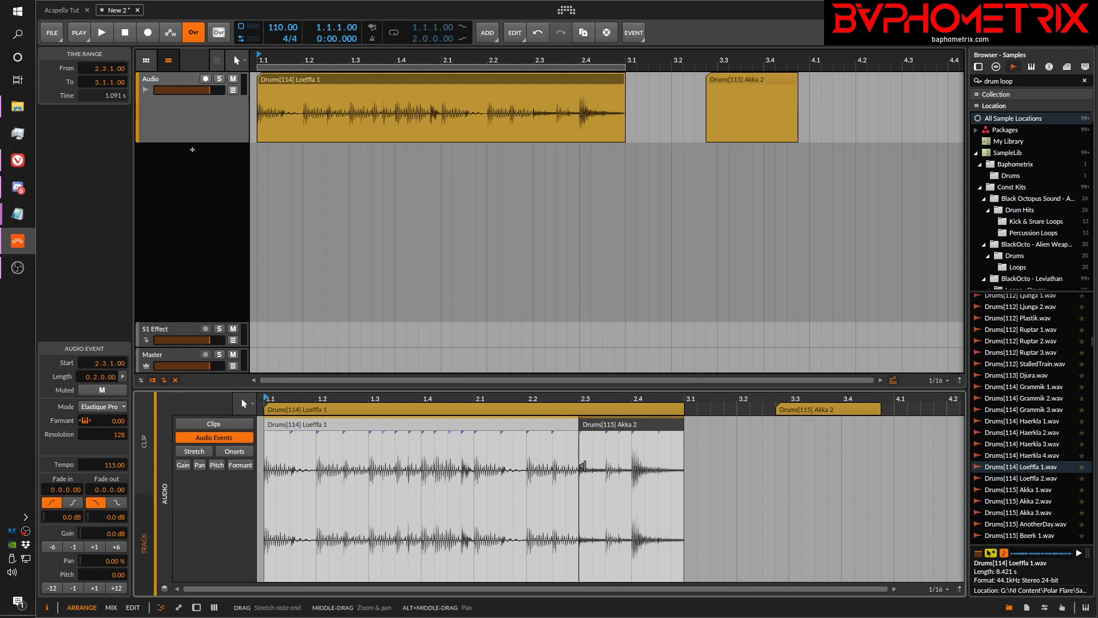
{"action": "left_click_drag", "start_coordinate": [627, 494], "coordinate": [655, 503]}
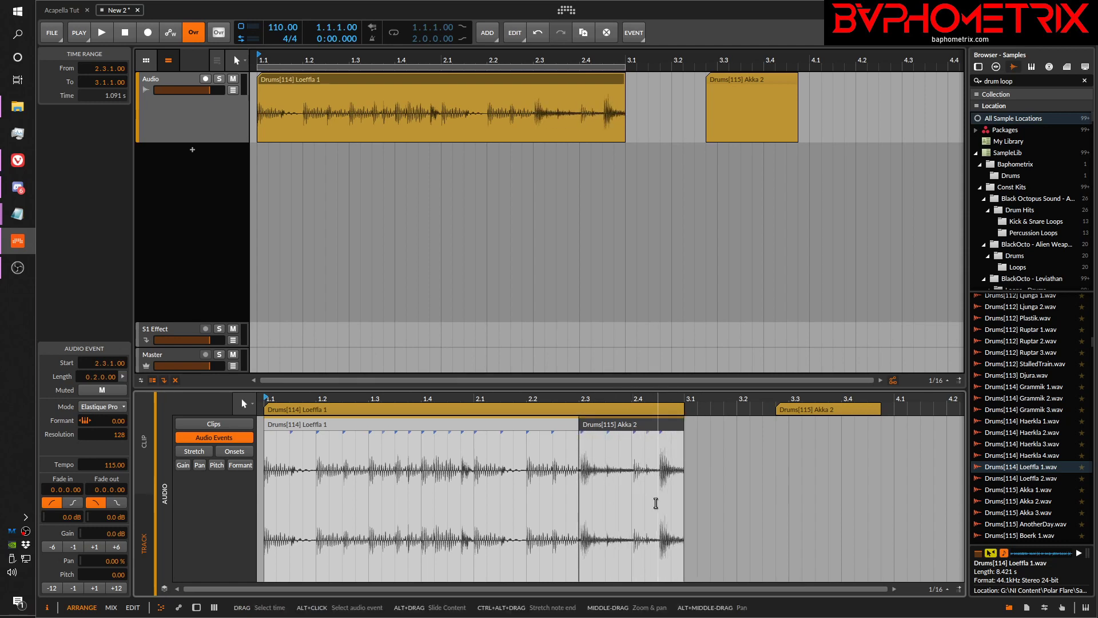
{"action": "key", "text": "ctrl+z"}
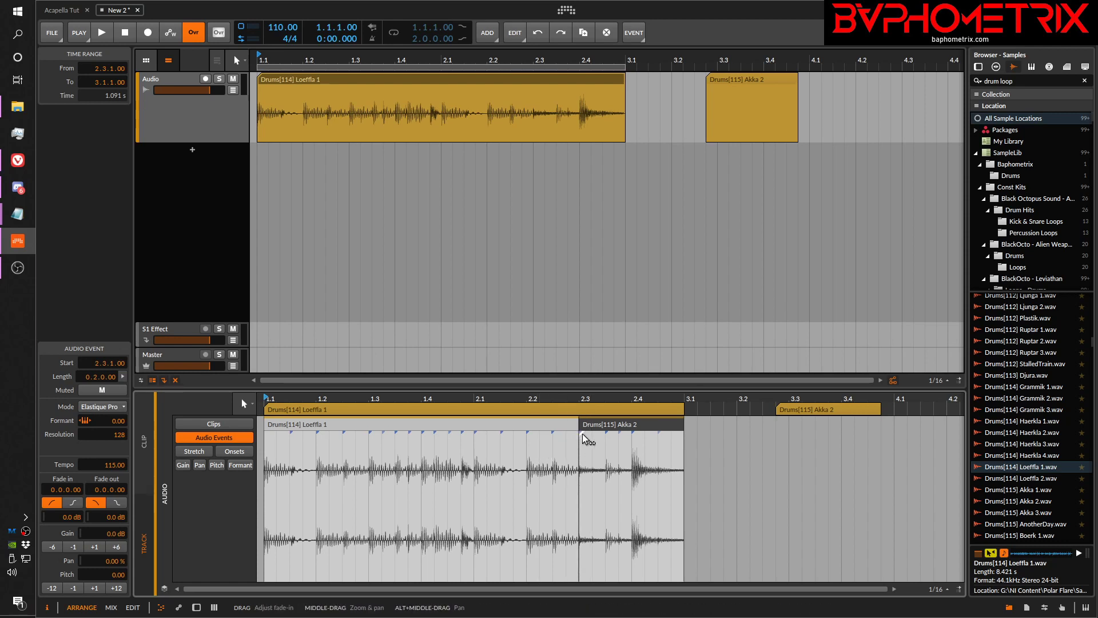
Step: Crossfade the Loeffla 1 and Akka 2 events with a 0.0.3.98 fade ending at 2.3.1.00, and try sliding each event's content
{"action": "left_click_drag", "start_coordinate": [582, 434], "coordinate": [532, 431]}
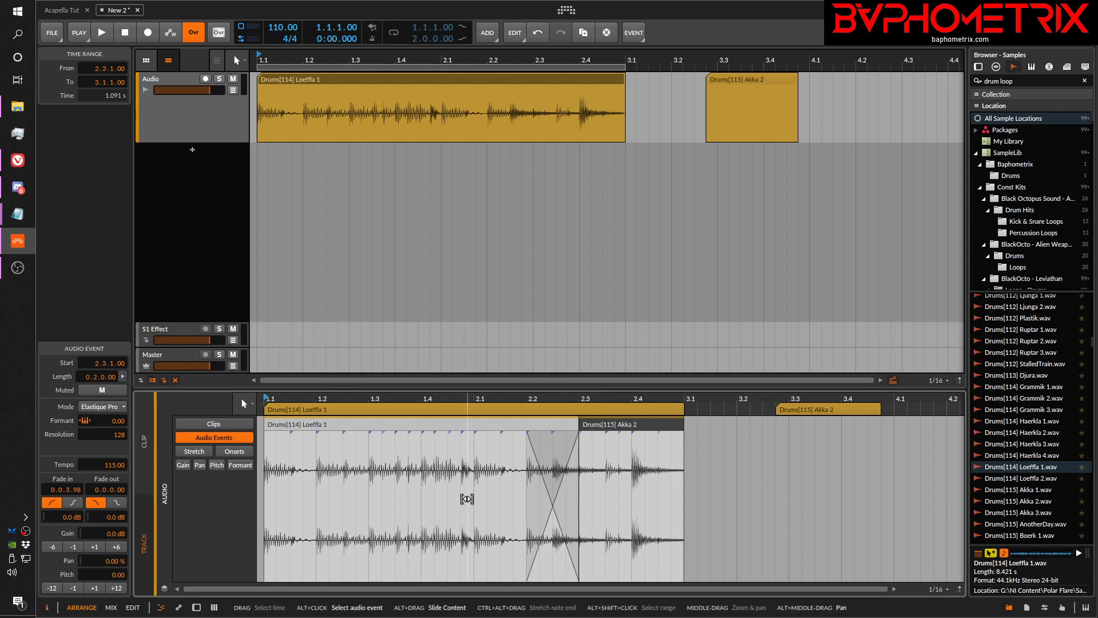
{"action": "left_click_drag", "start_coordinate": [479, 498], "coordinate": [436, 493]}
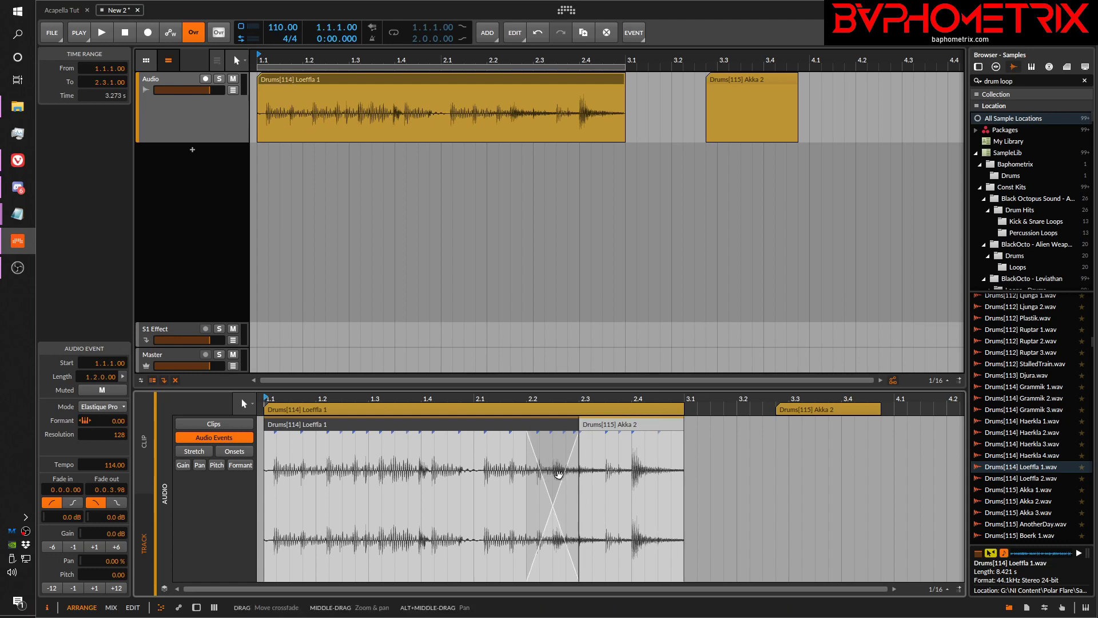
{"action": "key", "text": "ctrl+z"}
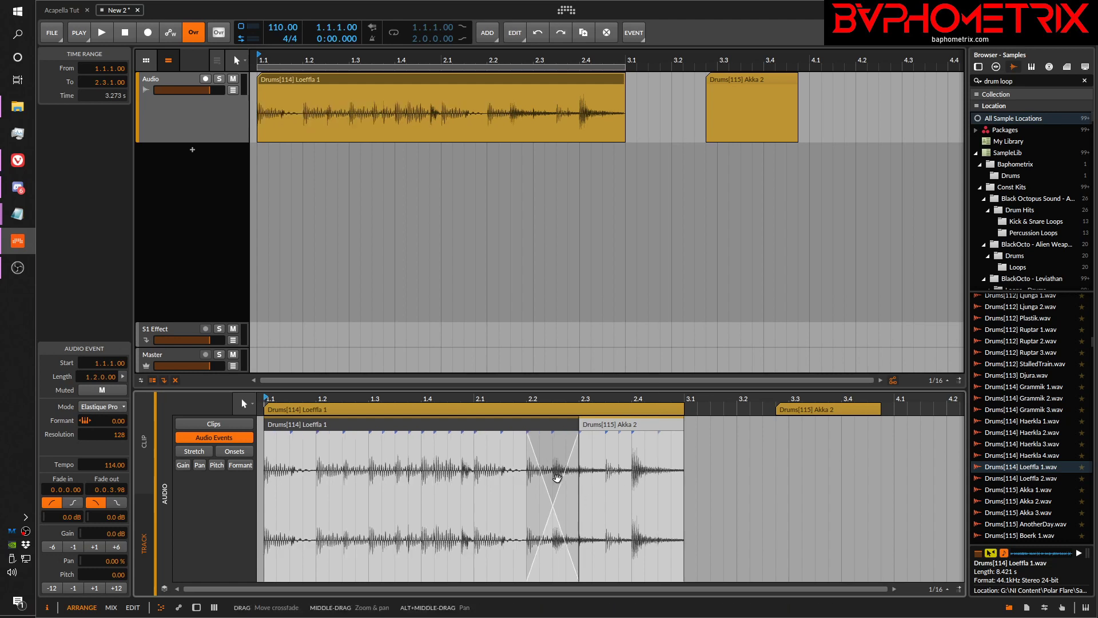
{"action": "left_click", "coordinate": [649, 499]}
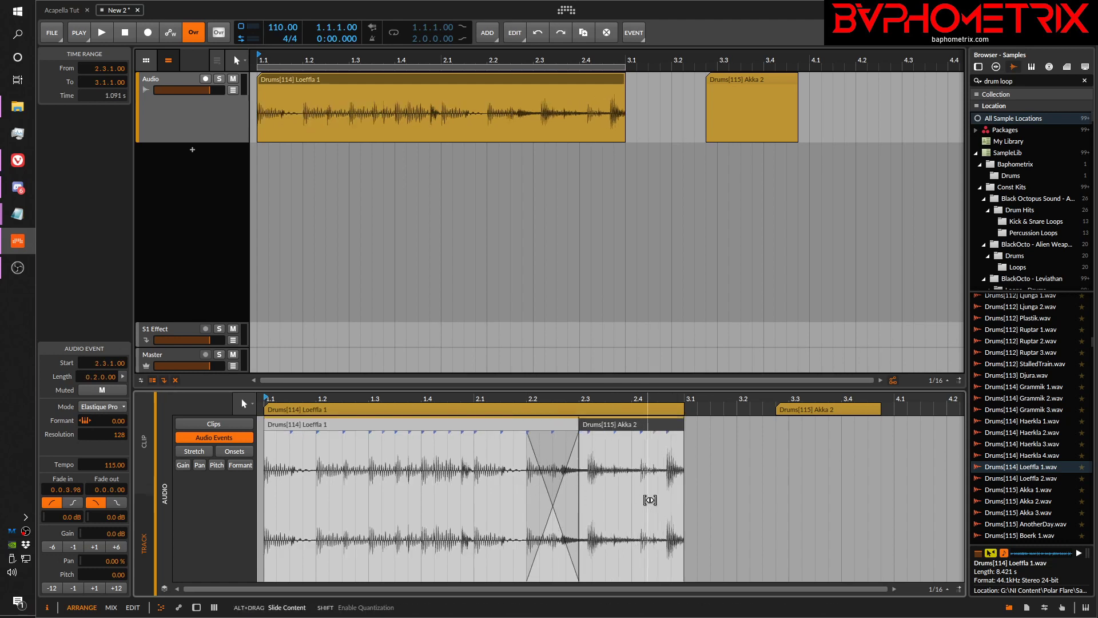
{"action": "left_click_drag", "start_coordinate": [650, 500], "coordinate": [619, 506]}
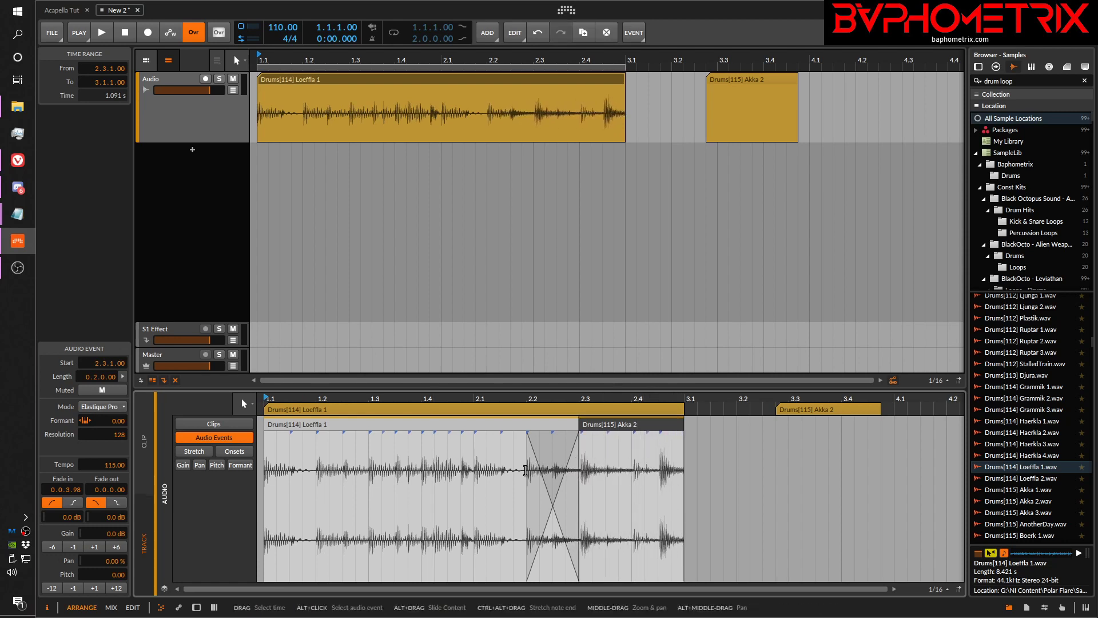
{"action": "key", "text": "ctrl+z"}
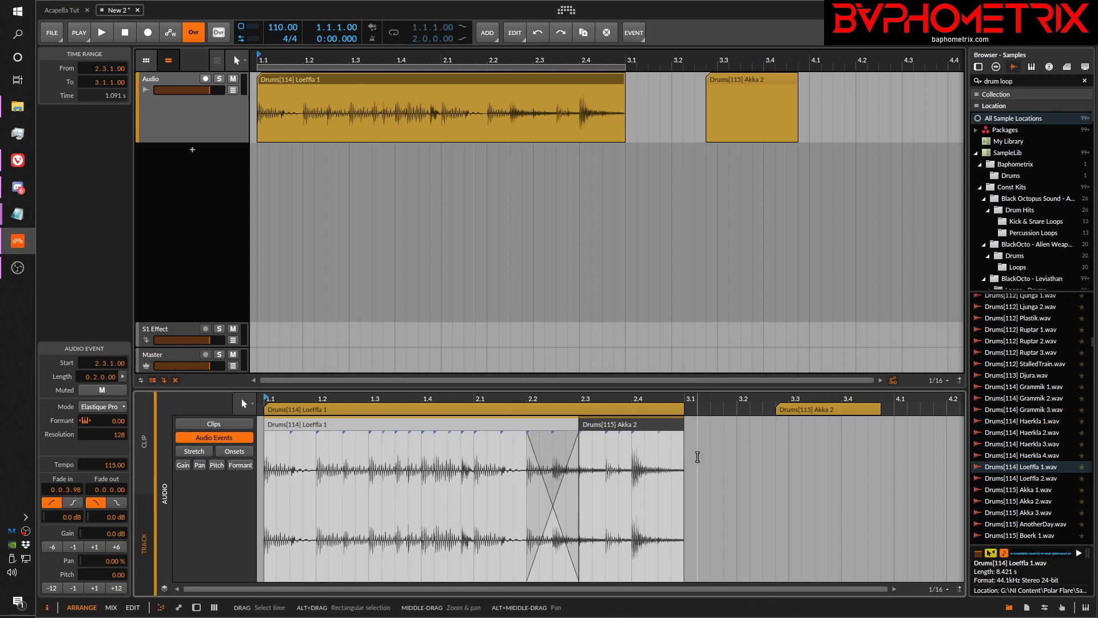
Step: Delete the emptied Akka 2 clip at 3.2.4.00 from the track timeline
{"action": "left_click", "coordinate": [753, 82]}
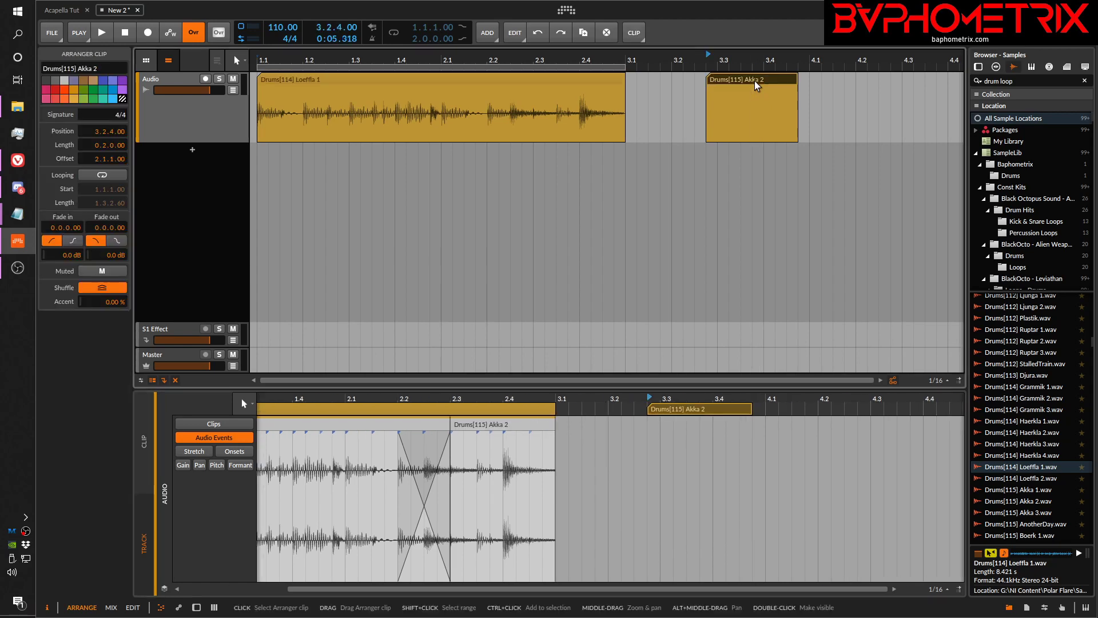
{"action": "key", "text": "Delete"}
Step: Duplicate the combined Loeffla 1 clip to 3.1.1.00 and delete the copy
{"action": "mouse_move", "coordinate": [451, 80]}
{"action": "left_mouse_down"}
{"action": "mouse_move", "coordinate": [667, 80]}
{"action": "mouse_move", "coordinate": [443, 91]}
{"action": "left_mouse_up"}
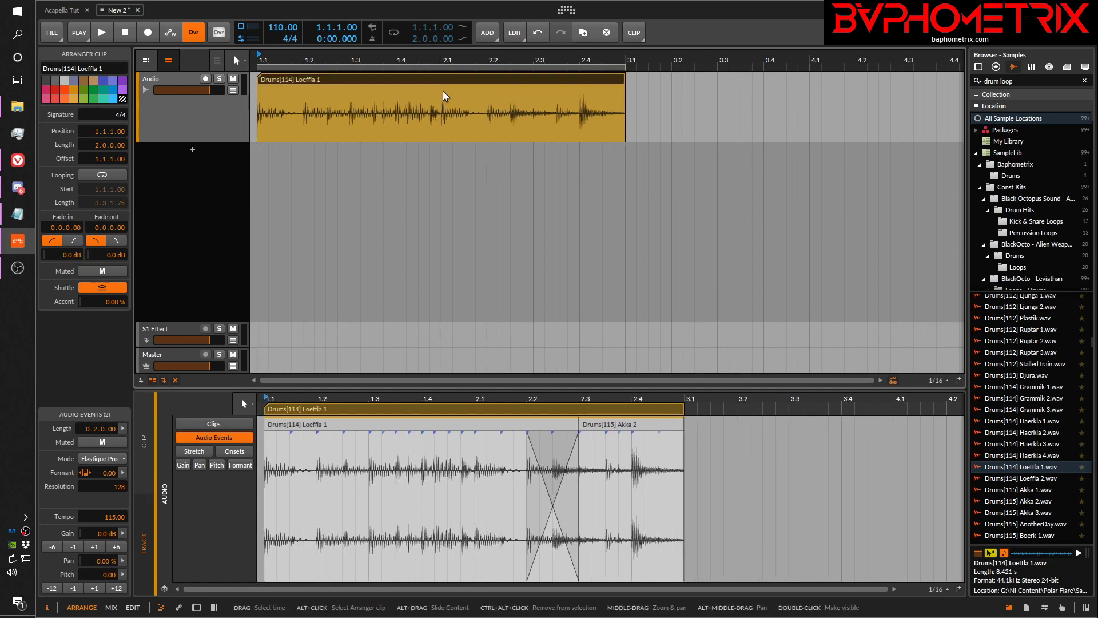
{"action": "key", "text": "ctrl+d"}
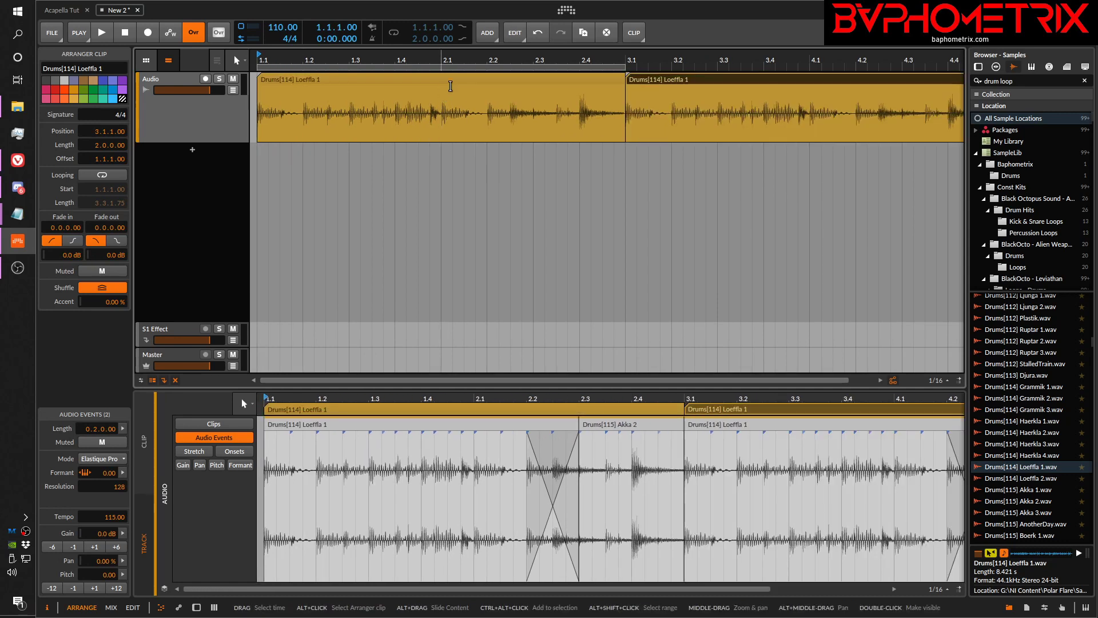
{"action": "left_click", "coordinate": [701, 78]}
{"action": "key", "text": "Delete"}
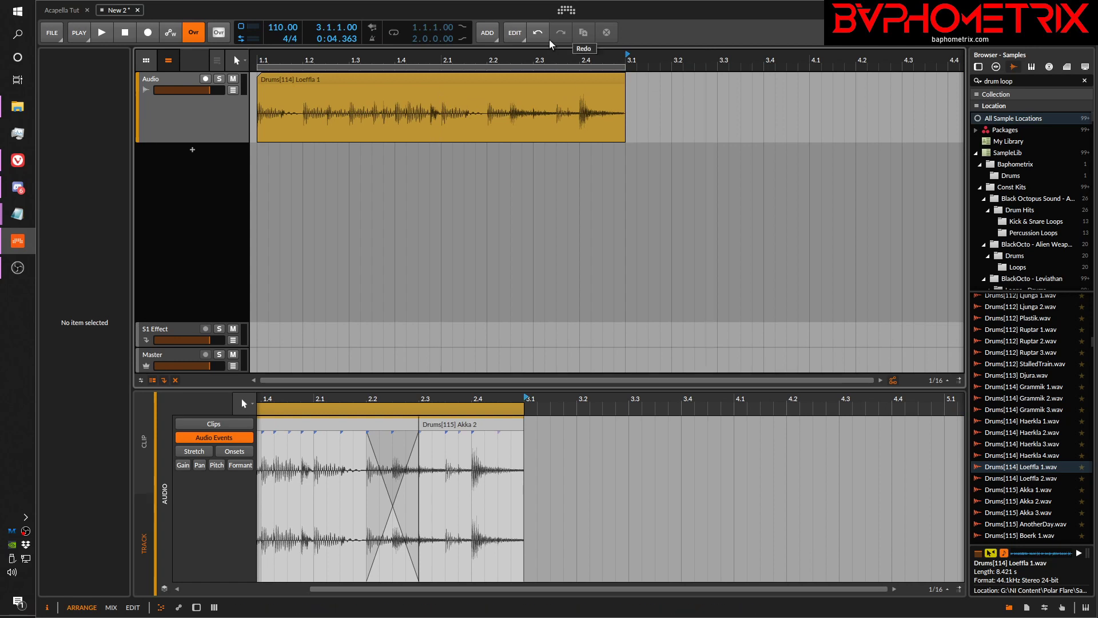
Step: Loop the Loeffla 1 clip out to a length of 4.0.0.00, and shorten it back to 2.0.0.00
{"action": "left_click_drag", "start_coordinate": [519, 62], "coordinate": [520, 22]}
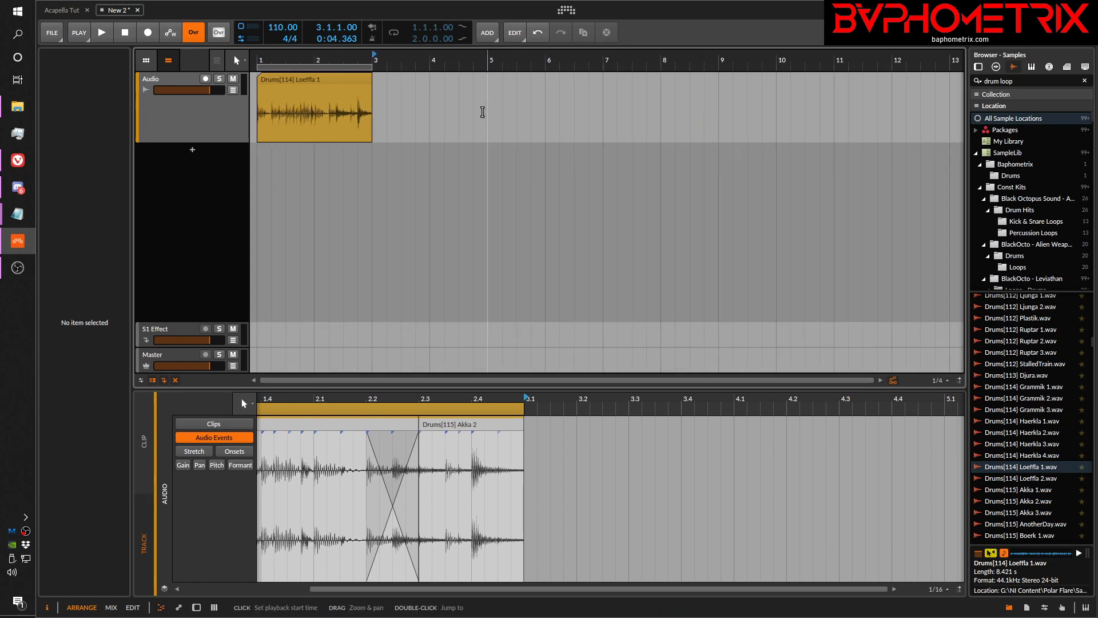
{"action": "left_click_drag", "start_coordinate": [373, 137], "coordinate": [487, 143]}
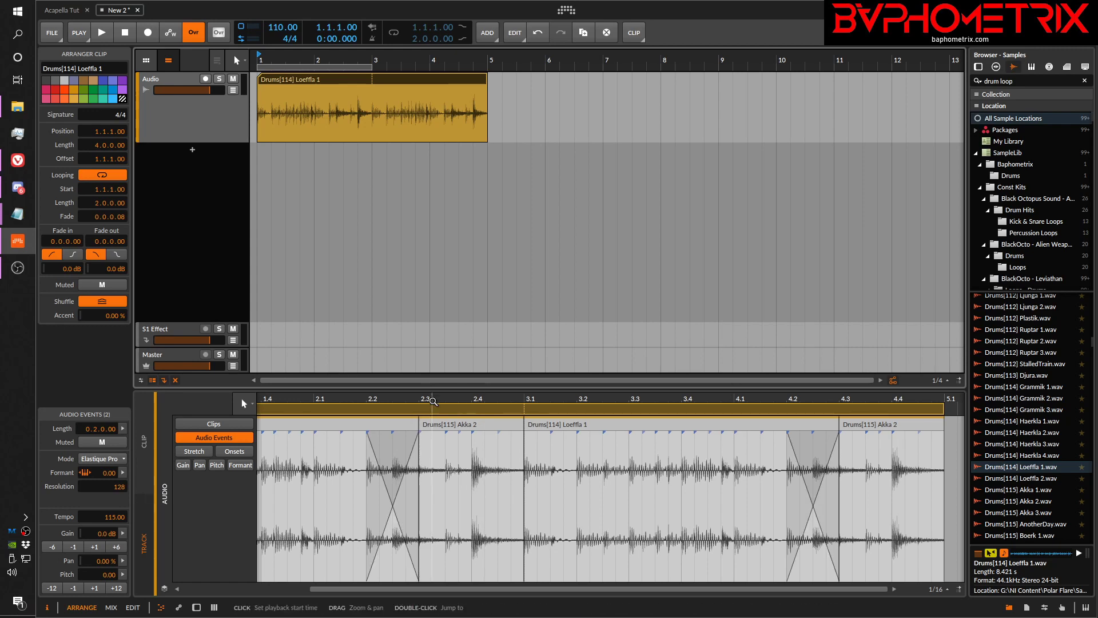
{"action": "left_click_drag", "start_coordinate": [434, 402], "coordinate": [508, 460]}
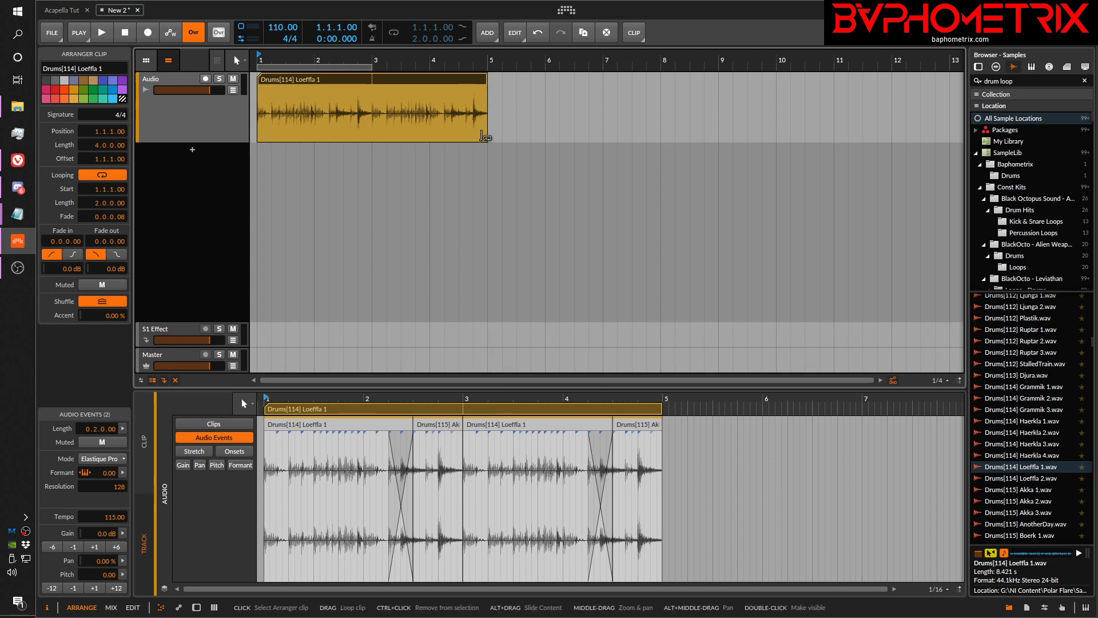
{"action": "left_click_drag", "start_coordinate": [488, 135], "coordinate": [372, 135]}
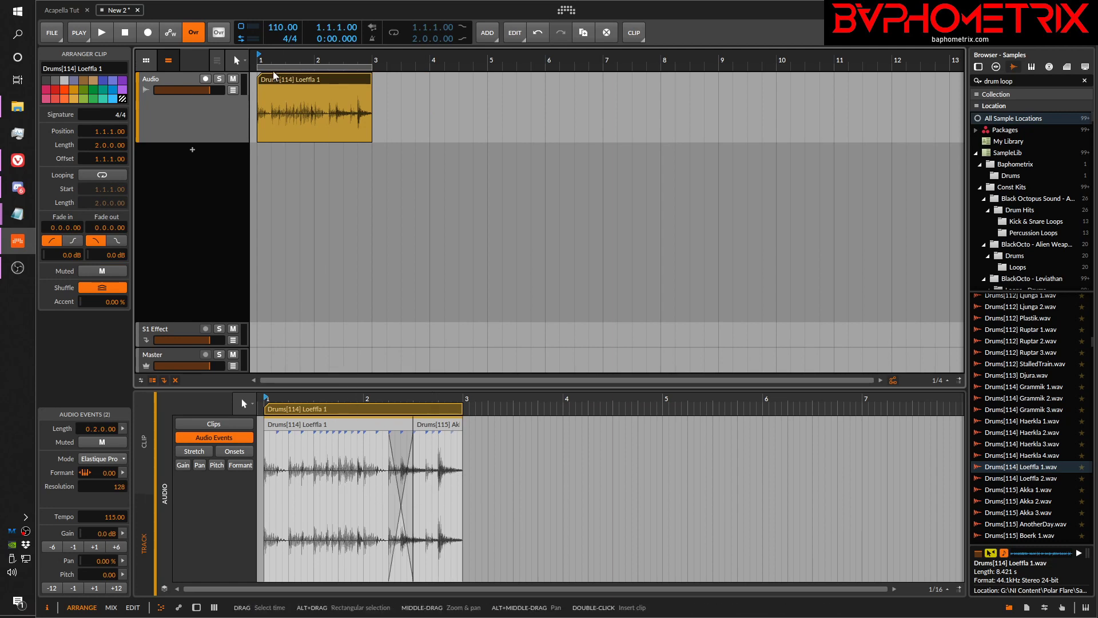
Step: Move the Loeffla 1 clip to 3.1.1.00 and look up its Save Clip To Library option
{"action": "left_click_drag", "start_coordinate": [314, 80], "coordinate": [418, 101]}
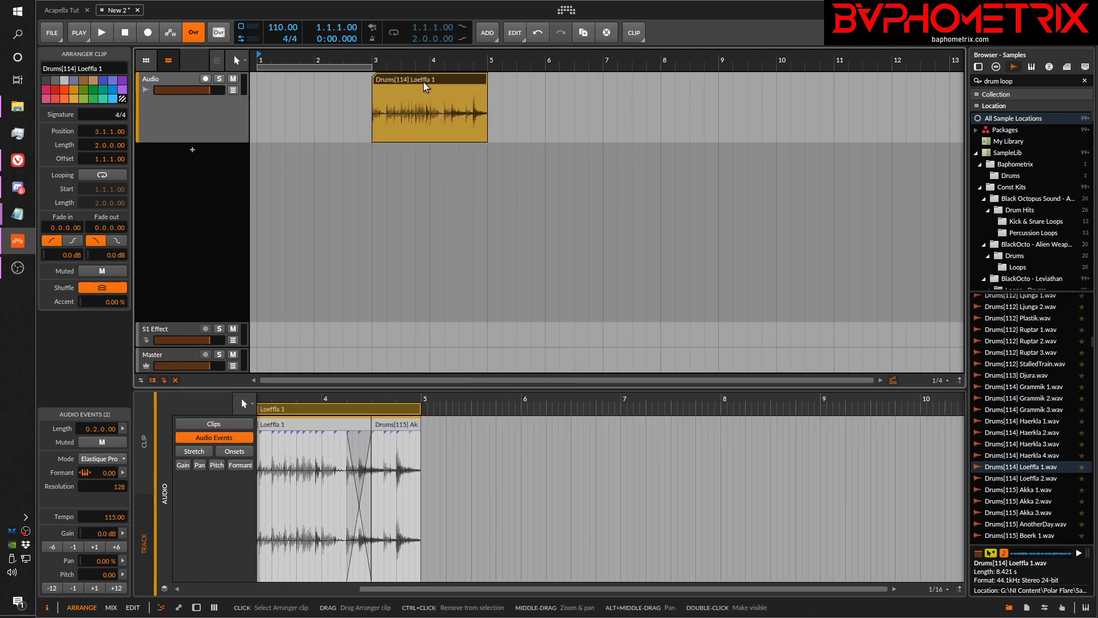
{"action": "right_click", "coordinate": [423, 81]}
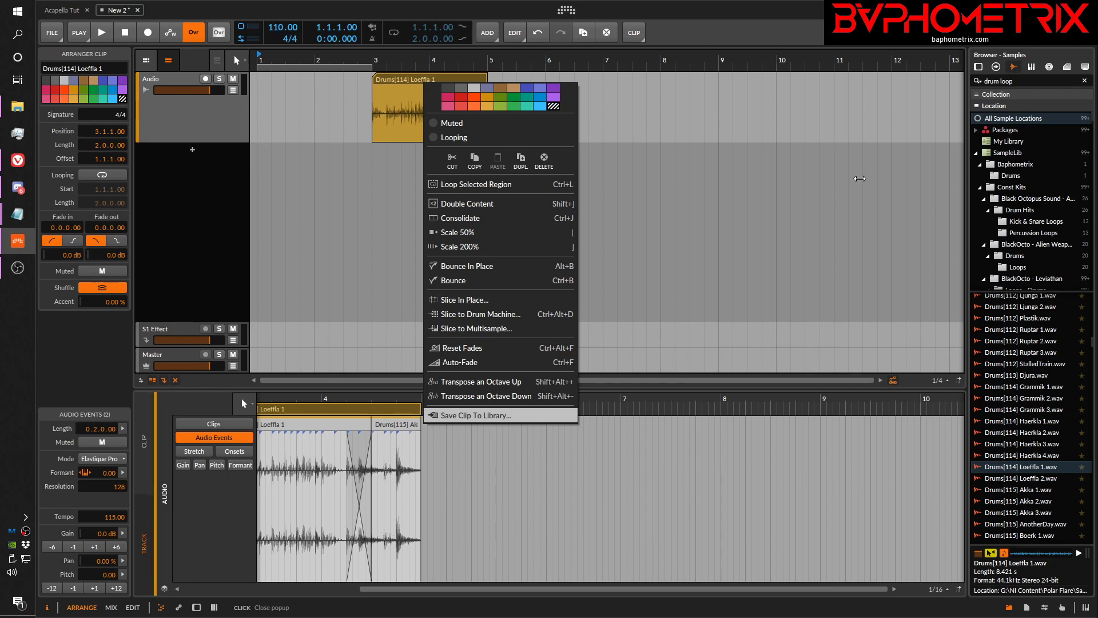
{"action": "left_click", "coordinate": [765, 258]}
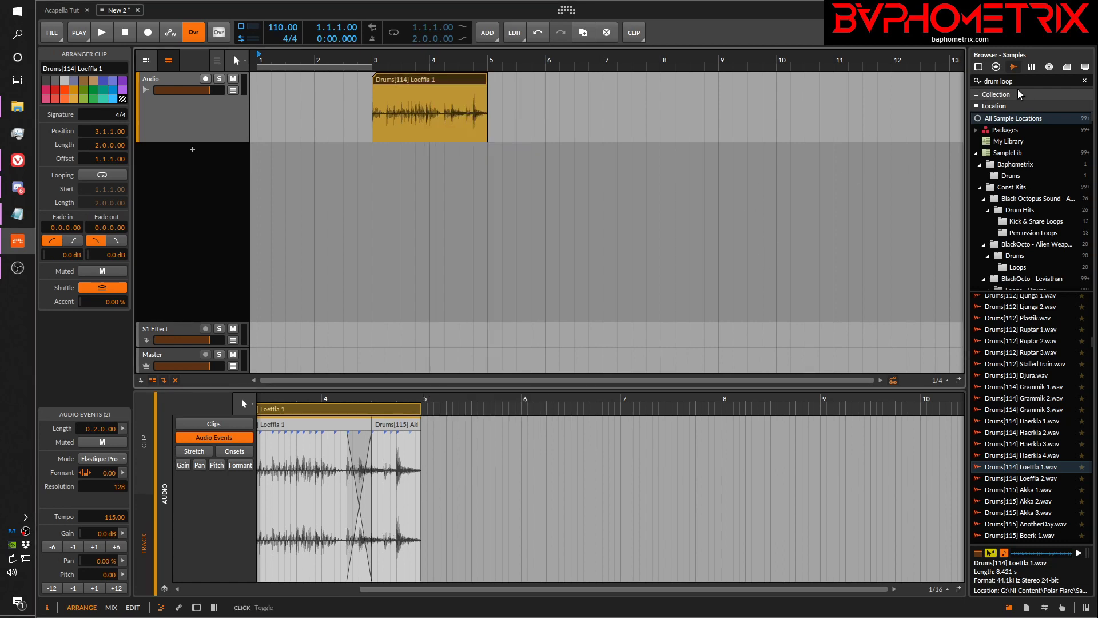
Step: Show the library's clips in the browser and move the Loeffla 1 clip to 2.4.1.00
{"action": "left_click", "coordinate": [1071, 67]}
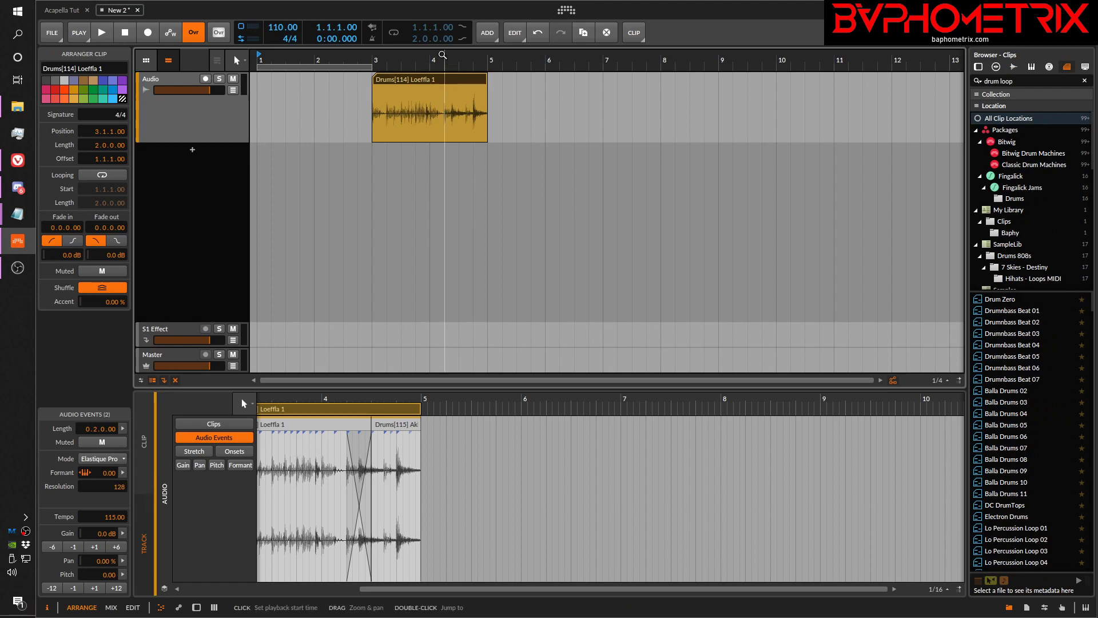
{"action": "left_click_drag", "start_coordinate": [443, 56], "coordinate": [444, 86]}
{"action": "left_click_drag", "start_coordinate": [367, 60], "coordinate": [364, 59]}
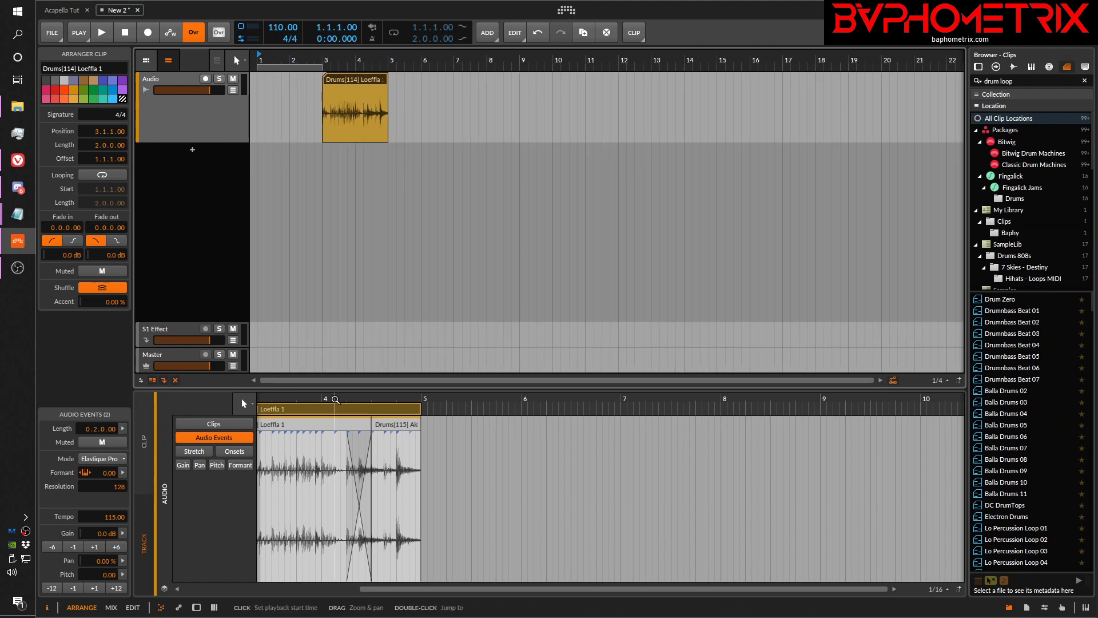
{"action": "left_click_drag", "start_coordinate": [336, 399], "coordinate": [485, 395]}
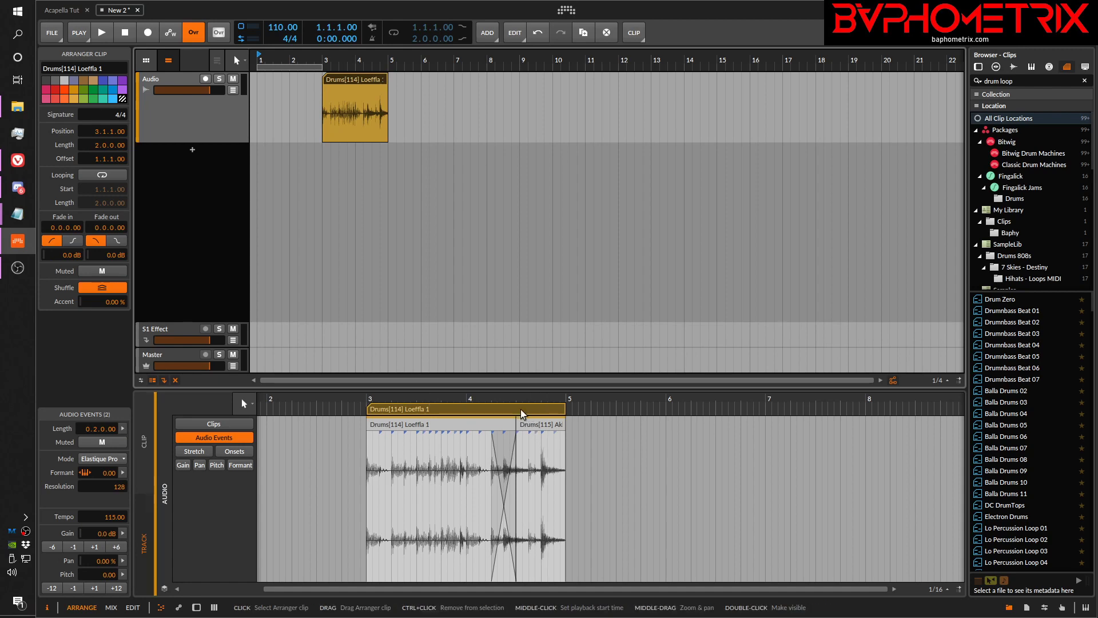
{"action": "mouse_move", "coordinate": [345, 81]}
{"action": "left_mouse_down"}
{"action": "mouse_move", "coordinate": [533, 82]}
{"action": "mouse_move", "coordinate": [337, 82]}
{"action": "left_mouse_up"}
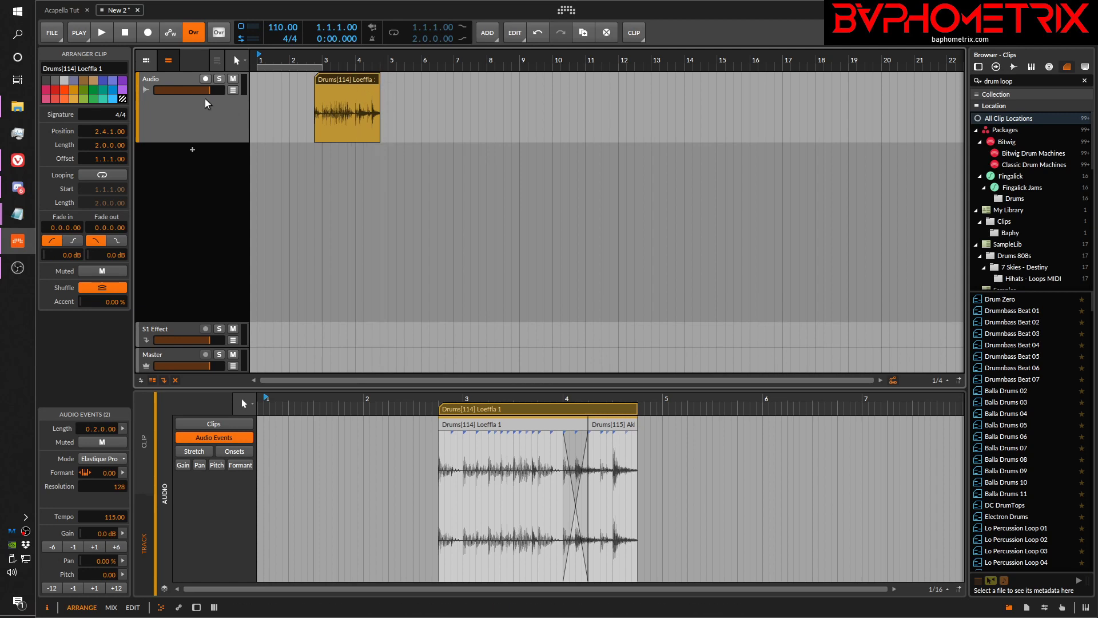
Step: Delete the Audio track and place the sample Drums[114] Grammik 2.wav on a new track at 1.1.1.00
{"action": "left_click", "coordinate": [180, 84]}
{"action": "key", "text": "Delete"}
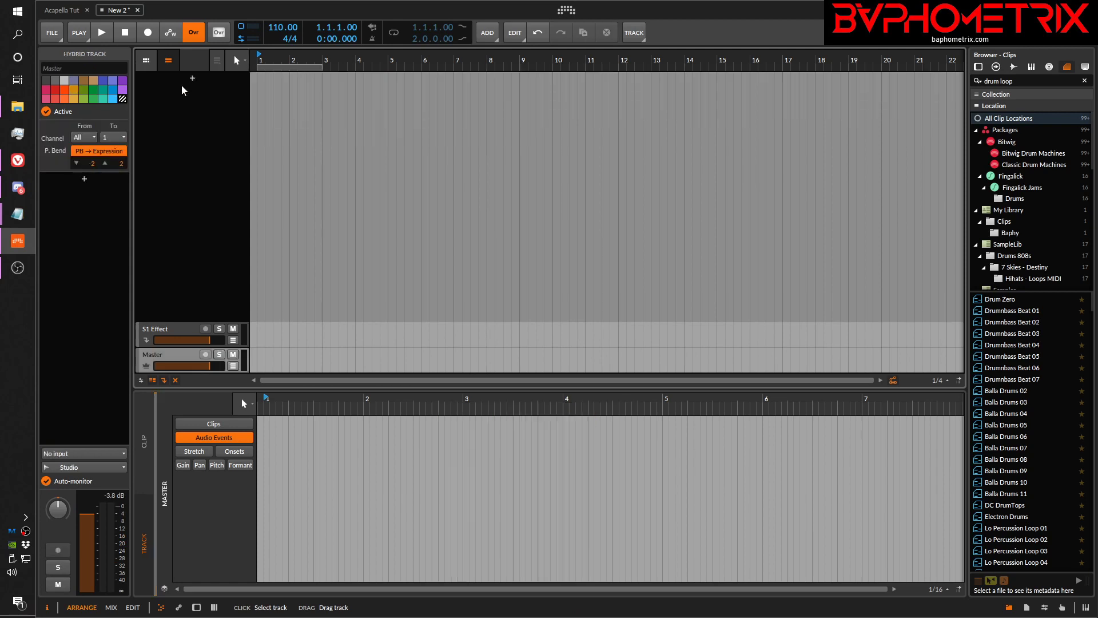
{"action": "left_click", "coordinate": [1013, 67]}
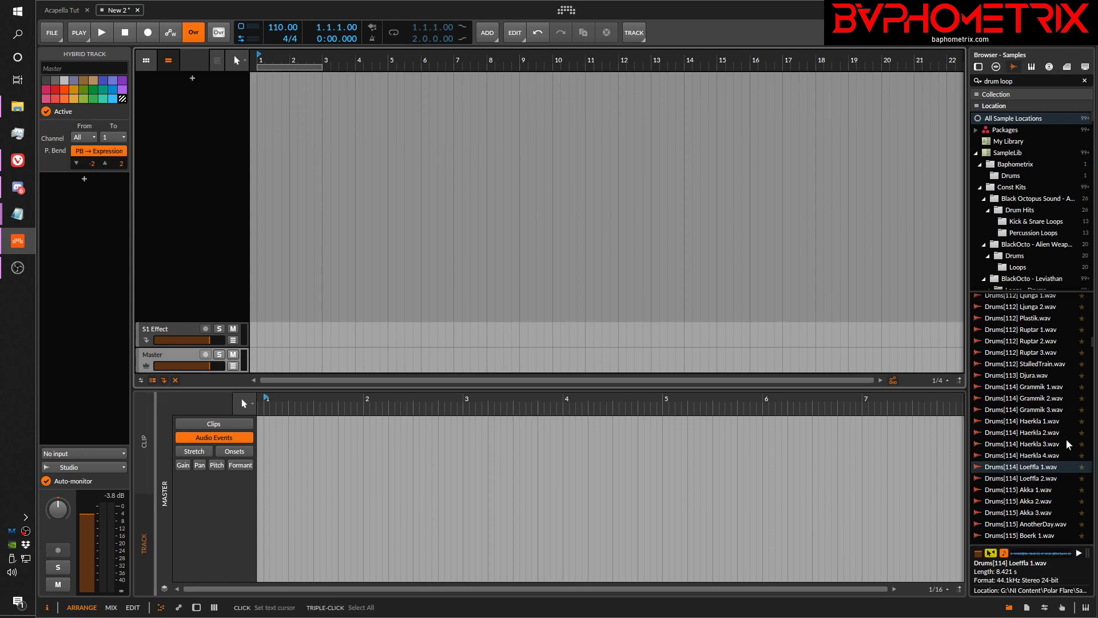
{"action": "left_click", "coordinate": [1008, 398]}
{"action": "left_click_drag", "start_coordinate": [360, 163], "coordinate": [261, 86]}
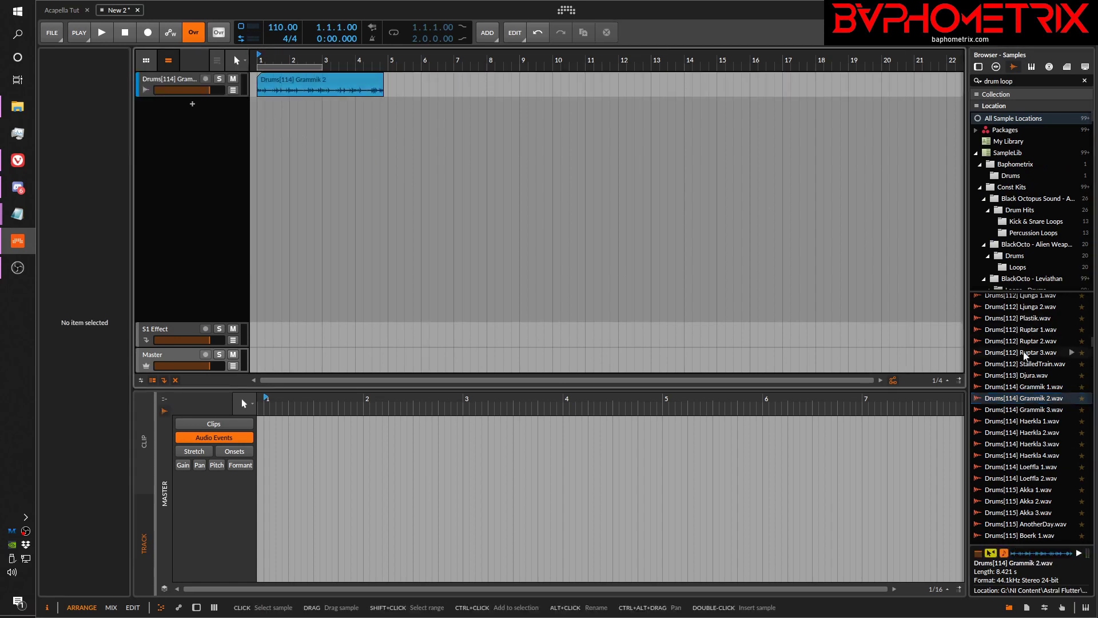
Step: Add the sample Drums[110] Assembled 1 Slice 4.wav to the Grammik 2 track at 6.1.1.00
{"action": "scroll", "coordinate": [1025, 354], "scroll_direction": "up", "scroll_amount": 10}
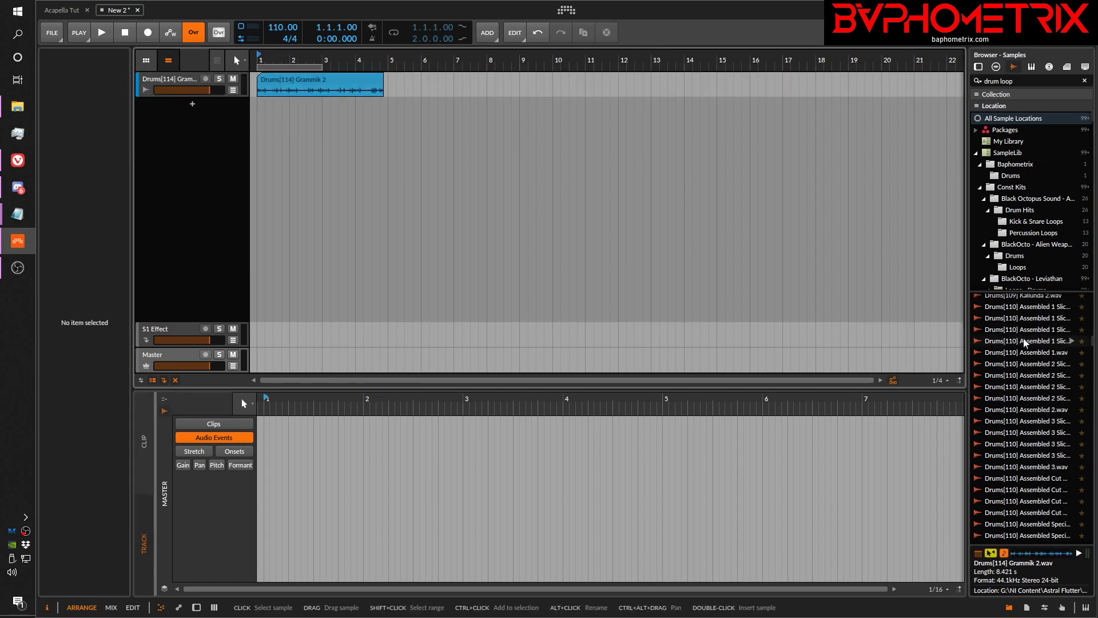
{"action": "left_click_drag", "start_coordinate": [1024, 342], "coordinate": [490, 57]}
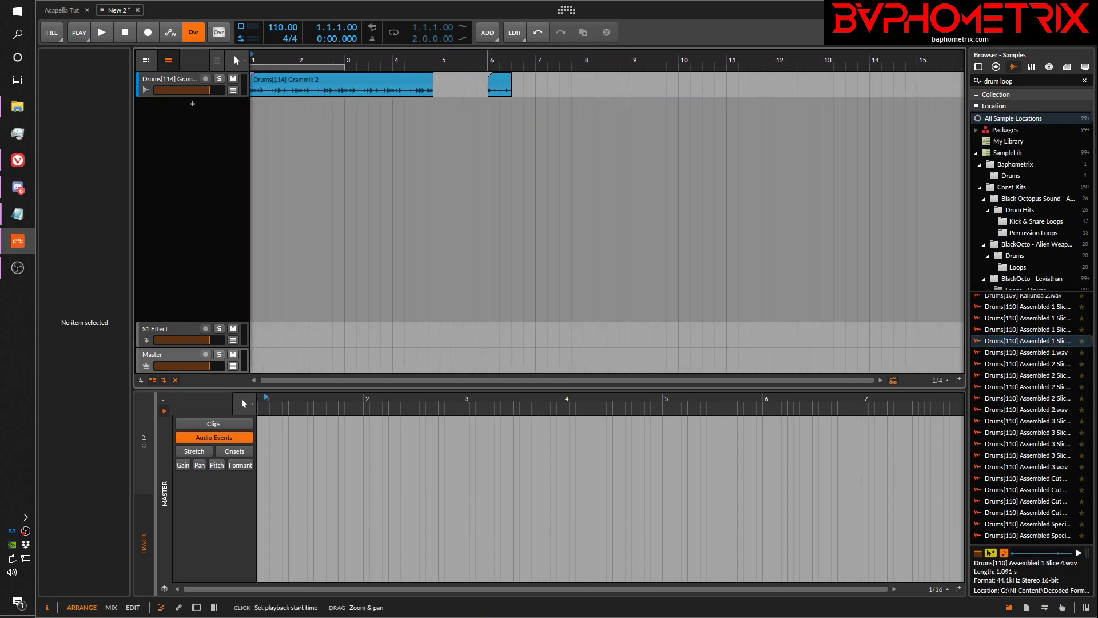
Step: Set the Grammik 2 clip's stretch mode to Elastique Pro and its audio event tempo to 114
{"action": "left_click", "coordinate": [352, 80]}
{"action": "left_click", "coordinate": [107, 462]}
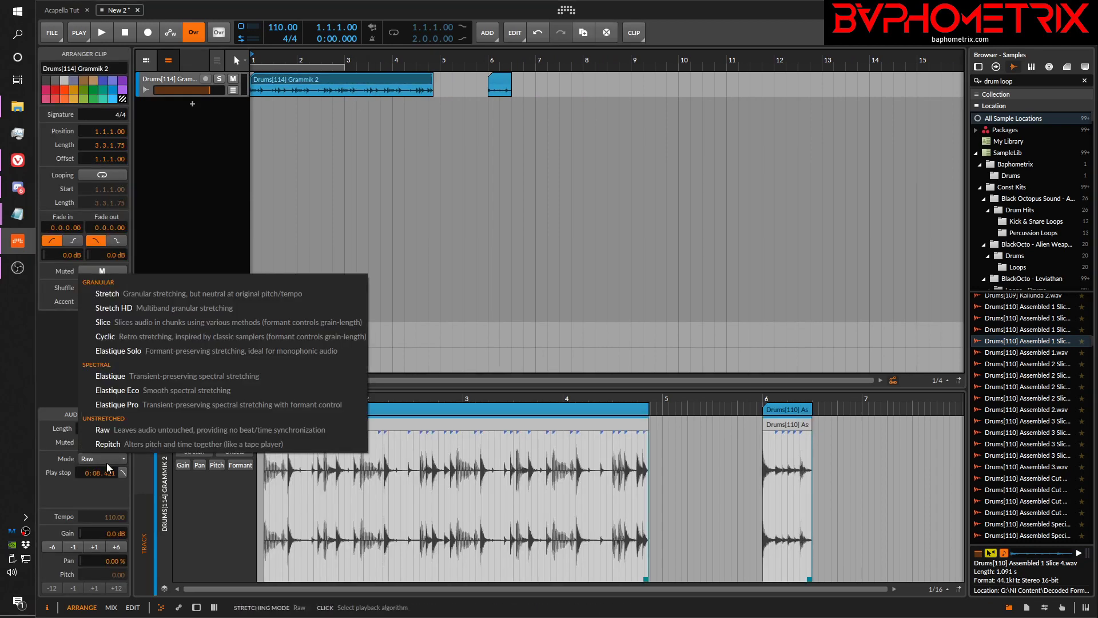
{"action": "left_click", "coordinate": [115, 407]}
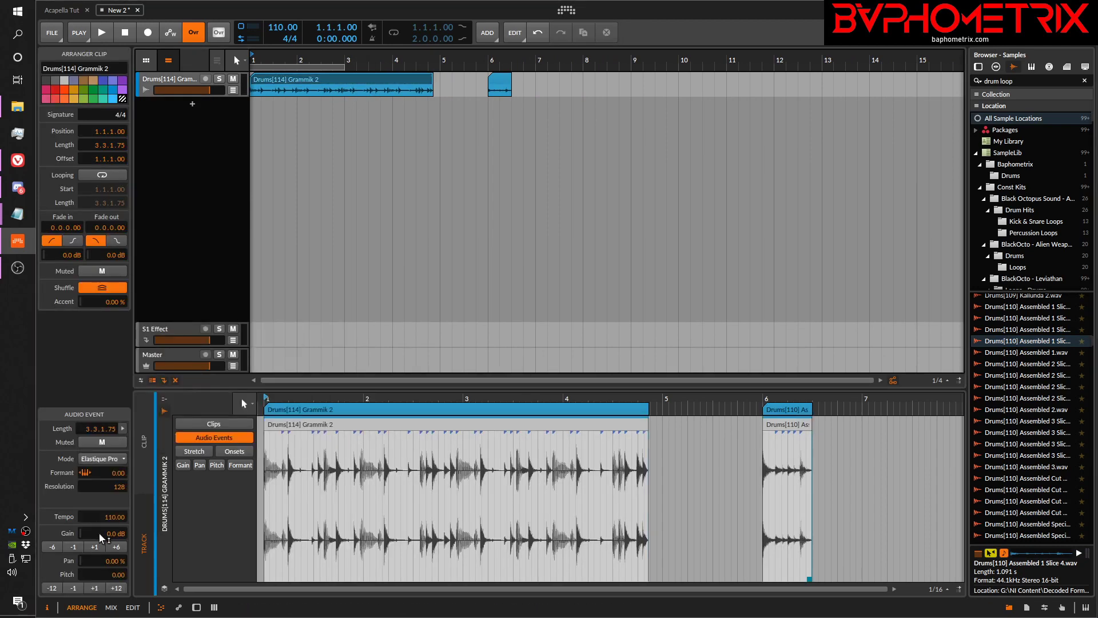
{"action": "double_click", "coordinate": [101, 515]}
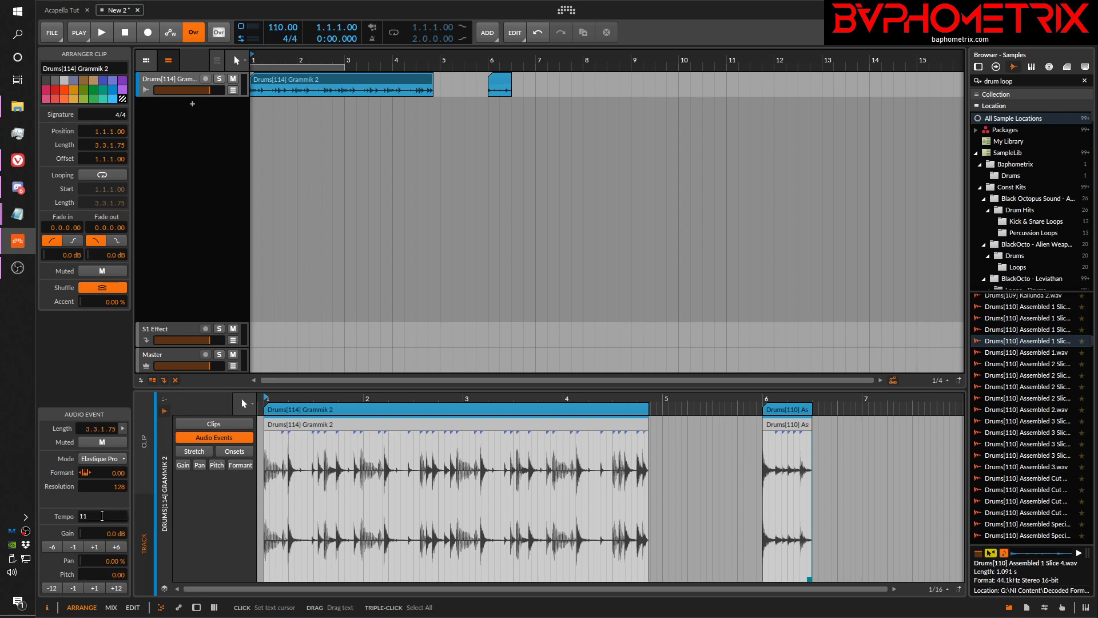
{"action": "key", "text": "Return"}
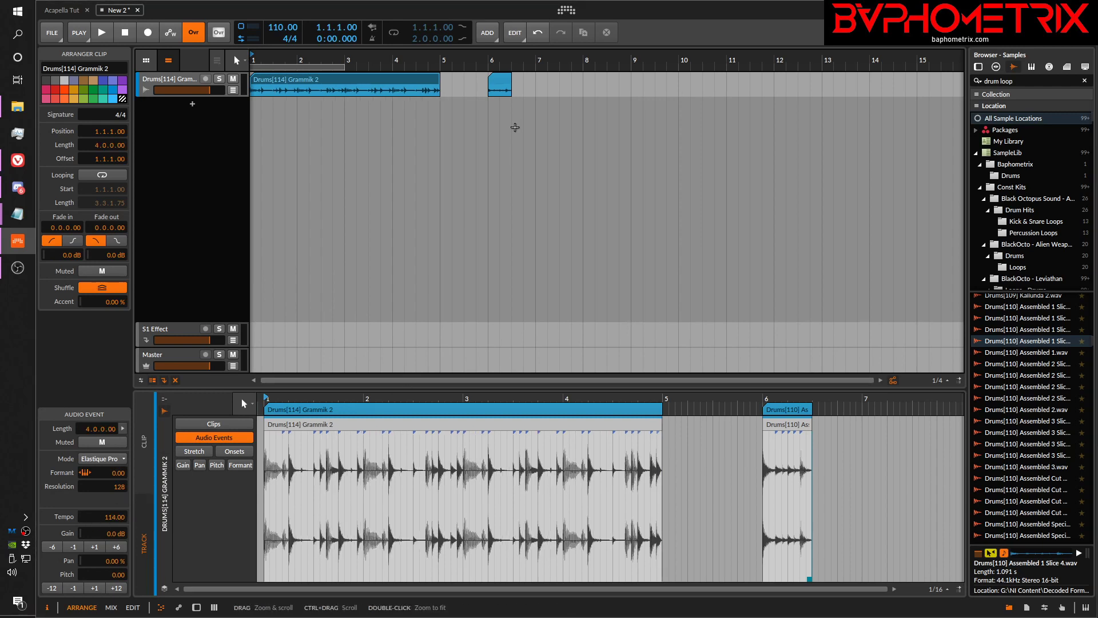
Step: Try Elastique Pro as the stretch mode of the Assembled 1 Slice 4 clip and set the mode back to Raw
{"action": "left_click", "coordinate": [496, 87]}
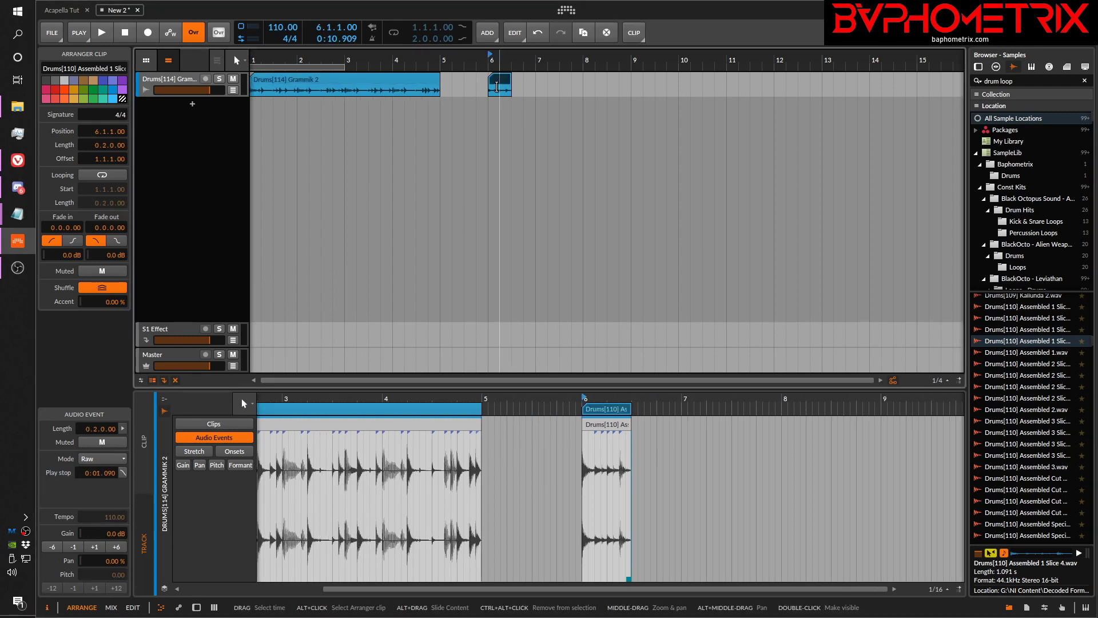
{"action": "left_click_drag", "start_coordinate": [500, 60], "coordinate": [501, 84]}
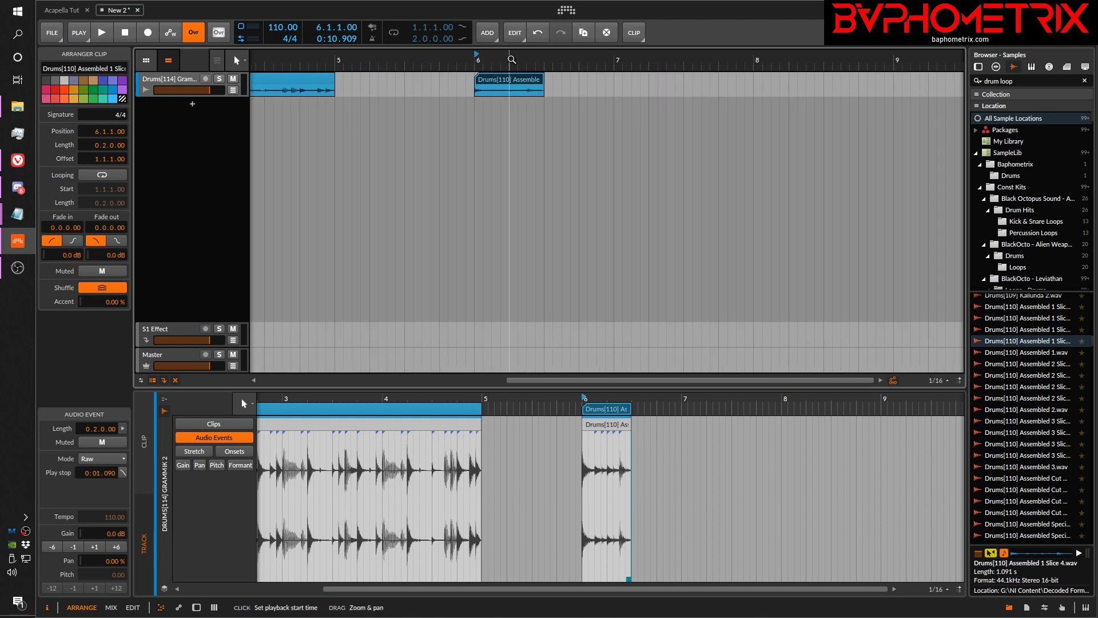
{"action": "left_click", "coordinate": [98, 460]}
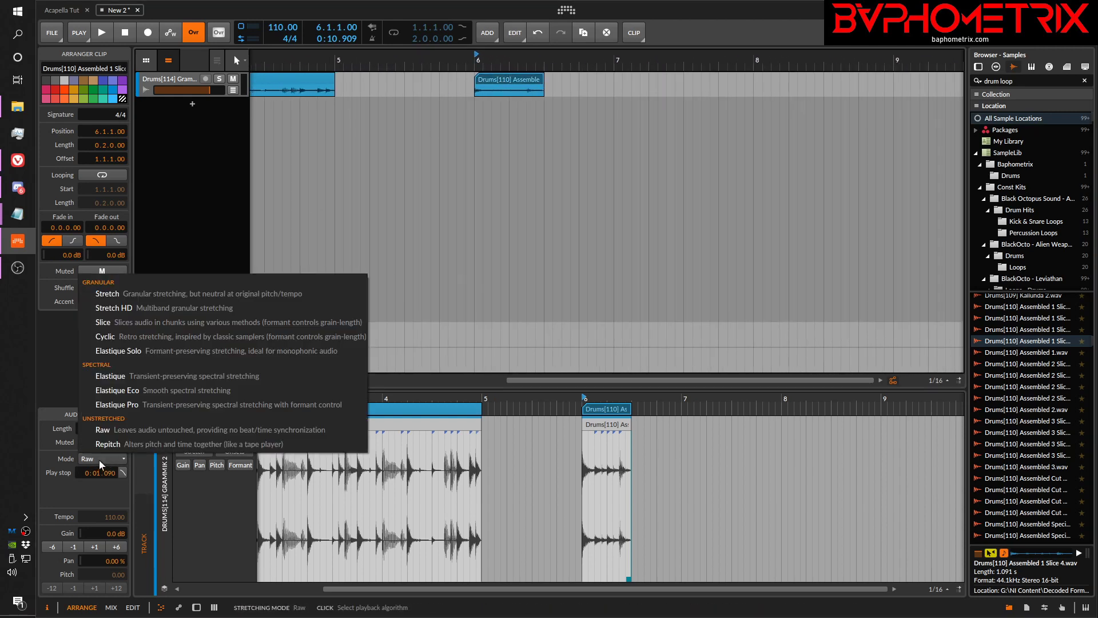
{"action": "left_click", "coordinate": [124, 406]}
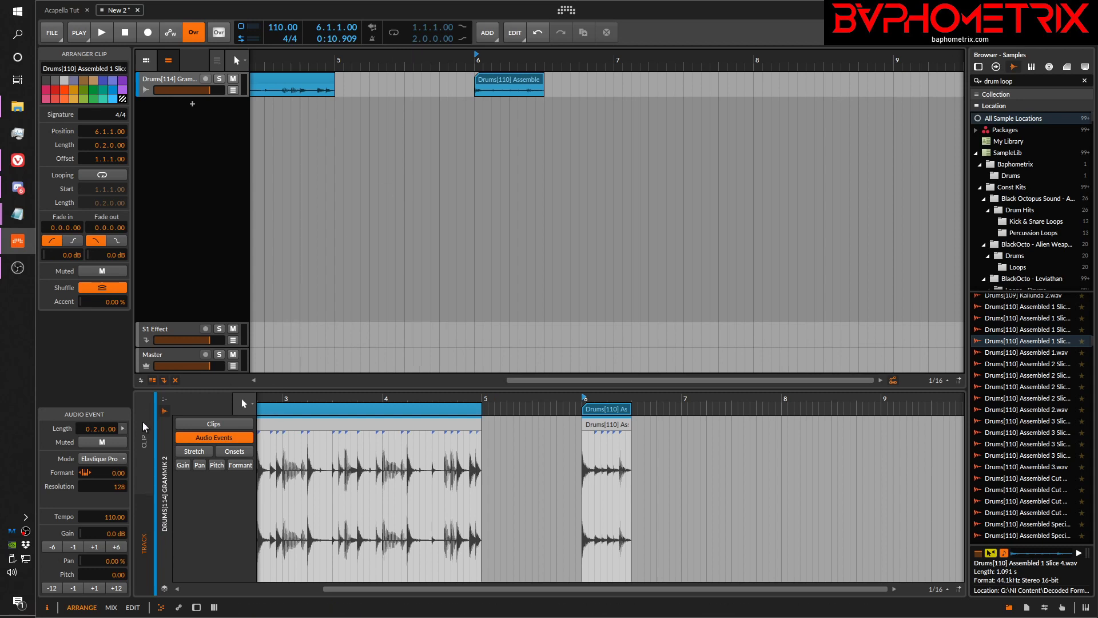
{"action": "left_click", "coordinate": [114, 459]}
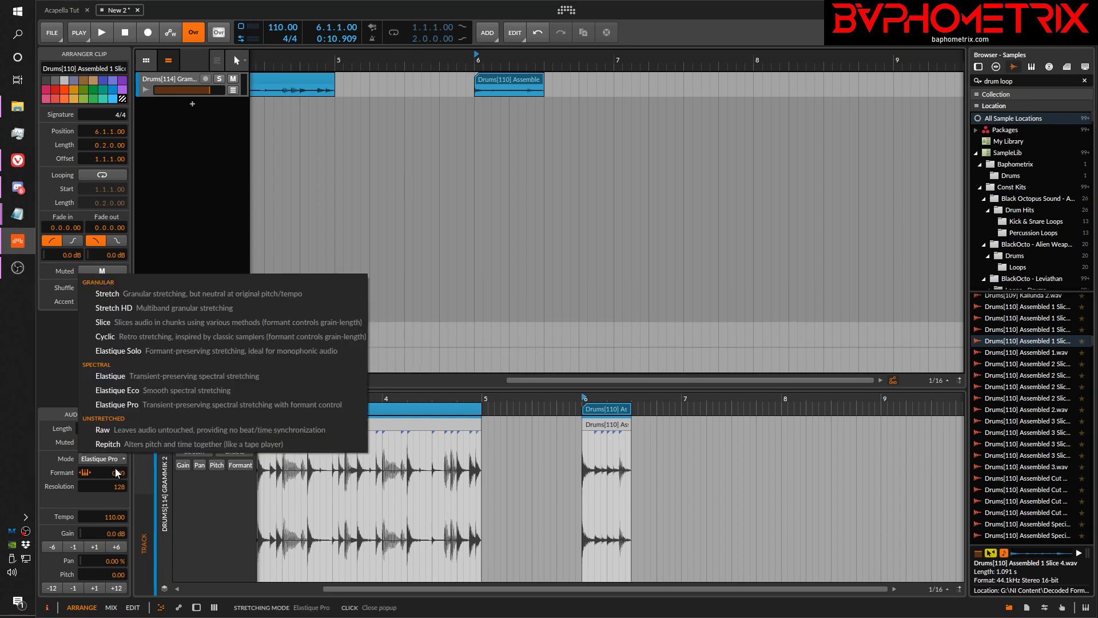
{"action": "left_click", "coordinate": [114, 423]}
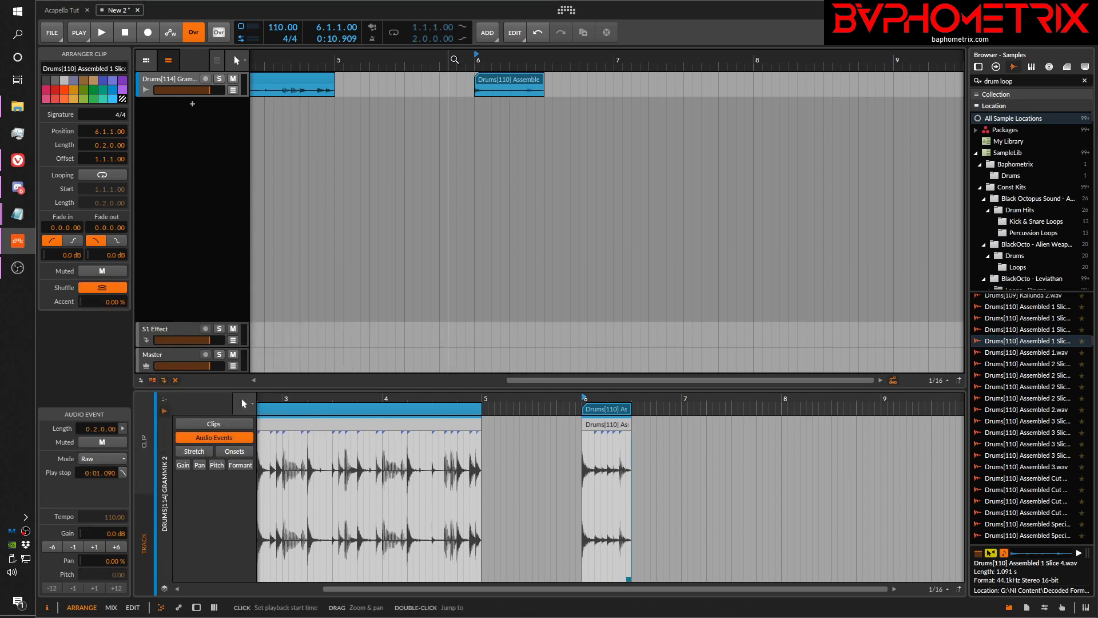
Step: Move the Assembled 1 Slice 4 clip to 5.2.1.00 and make the Grammik 2 track taller
{"action": "left_click_drag", "start_coordinate": [448, 59], "coordinate": [679, 60]}
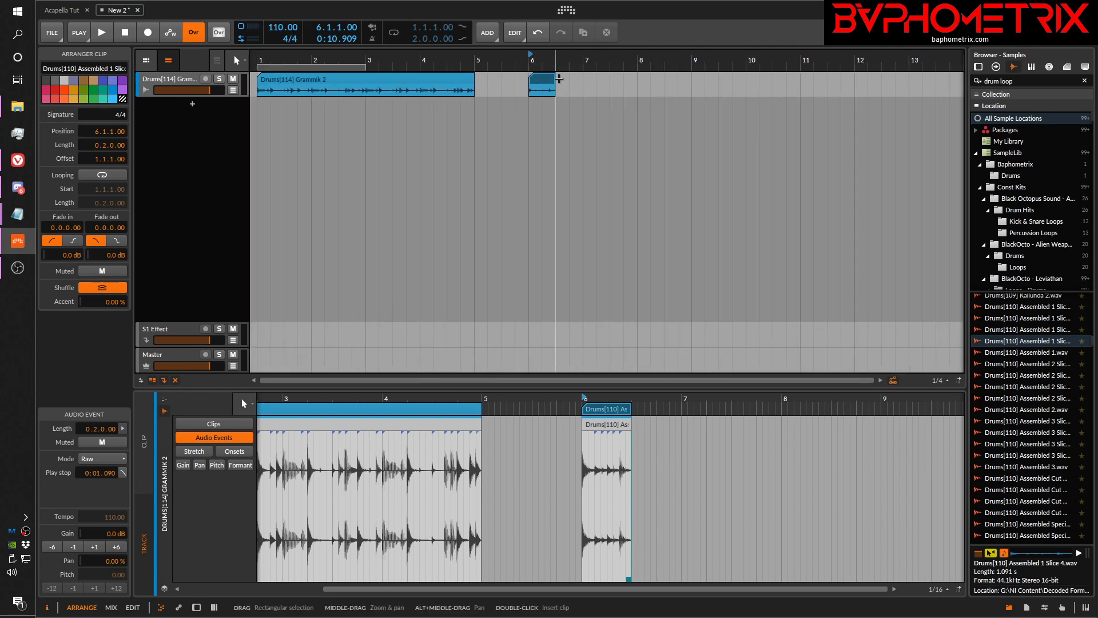
{"action": "left_click_drag", "start_coordinate": [487, 59], "coordinate": [612, 95]}
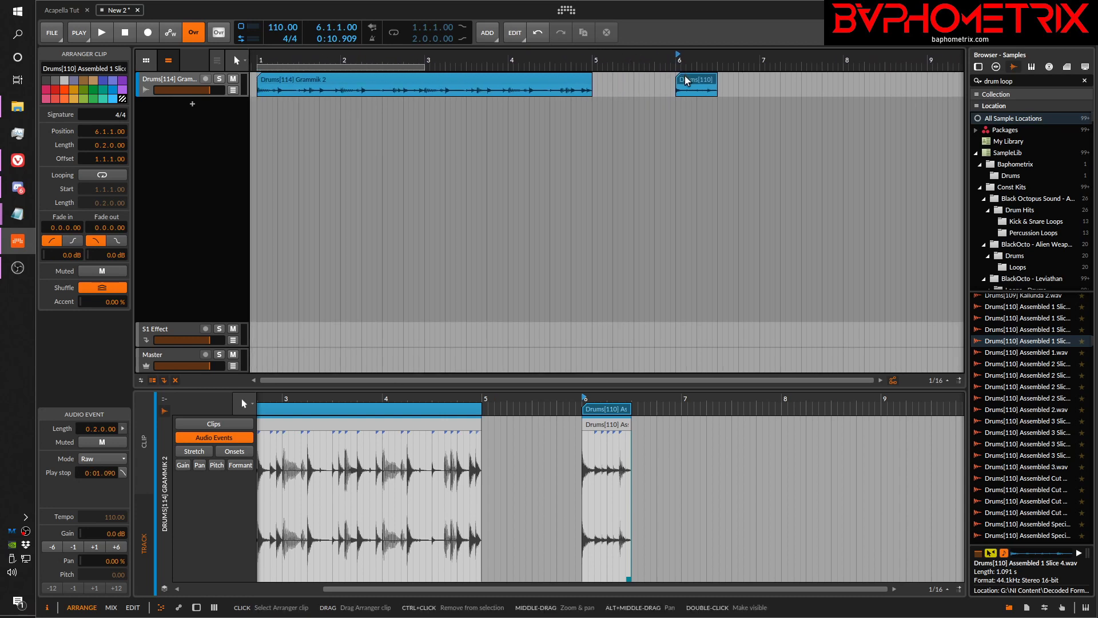
{"action": "left_click_drag", "start_coordinate": [687, 77], "coordinate": [642, 87]}
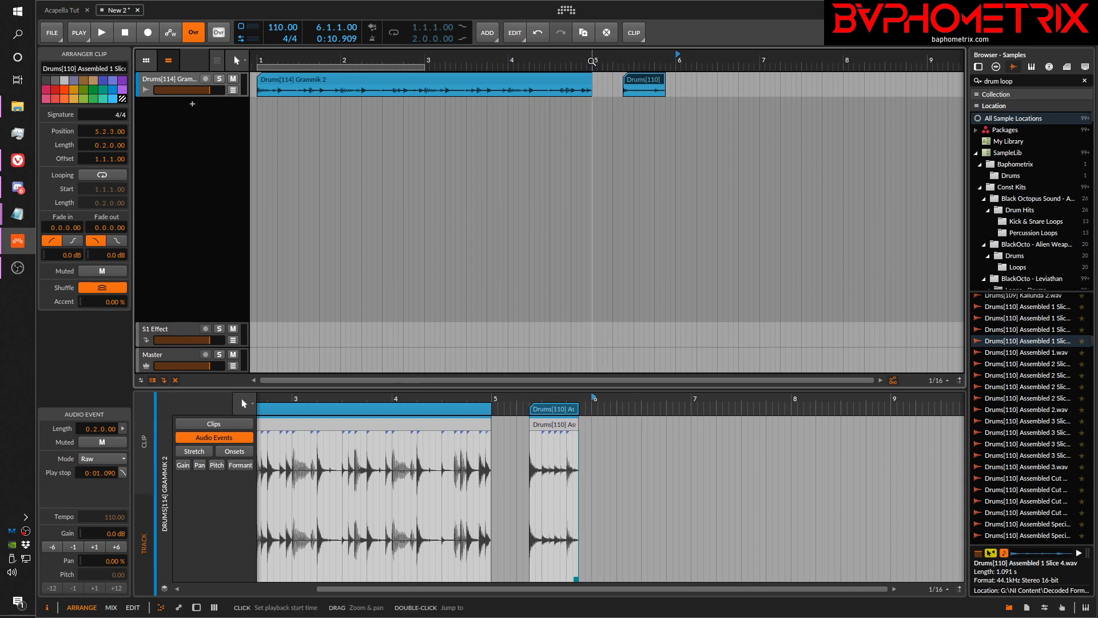
{"action": "left_click_drag", "start_coordinate": [592, 61], "coordinate": [601, 99]}
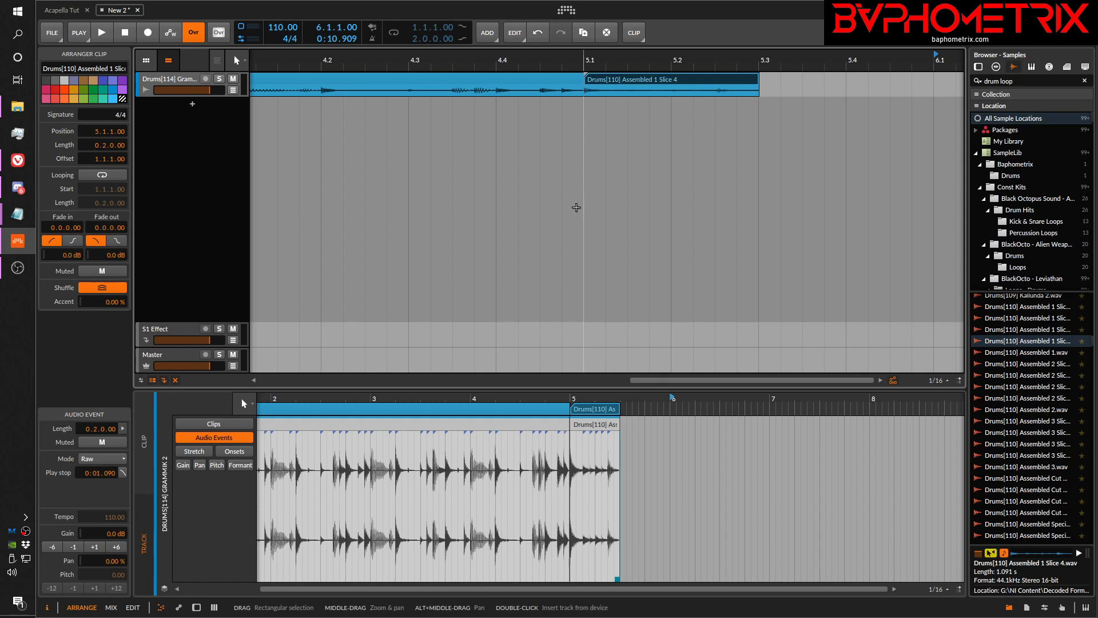
{"action": "left_click_drag", "start_coordinate": [629, 83], "coordinate": [717, 86]}
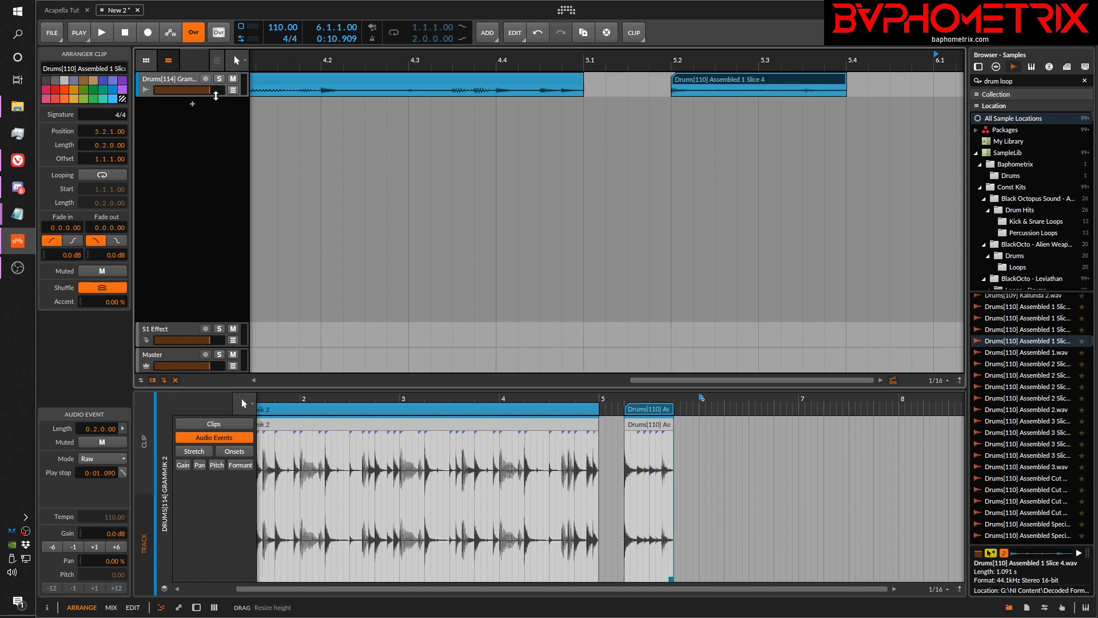
{"action": "left_click_drag", "start_coordinate": [216, 96], "coordinate": [216, 165]}
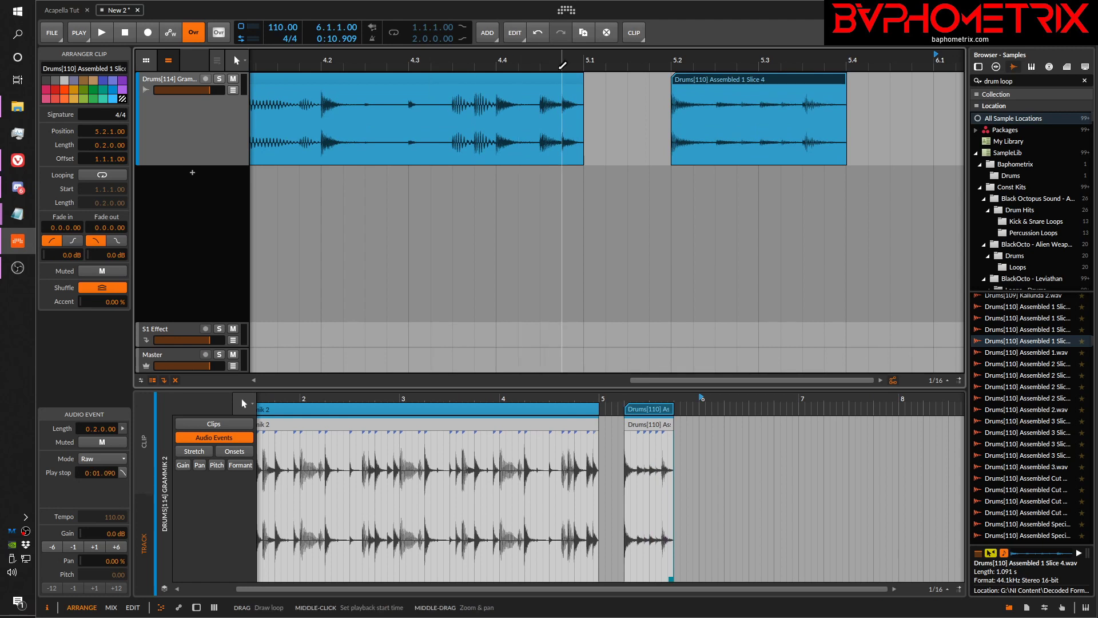
Step: Extend the Grammik 2 clip's length to 4.0.2.00, undo it, and try to extend the clip's audio event instead
{"action": "left_click_drag", "start_coordinate": [581, 78], "coordinate": [618, 80]}
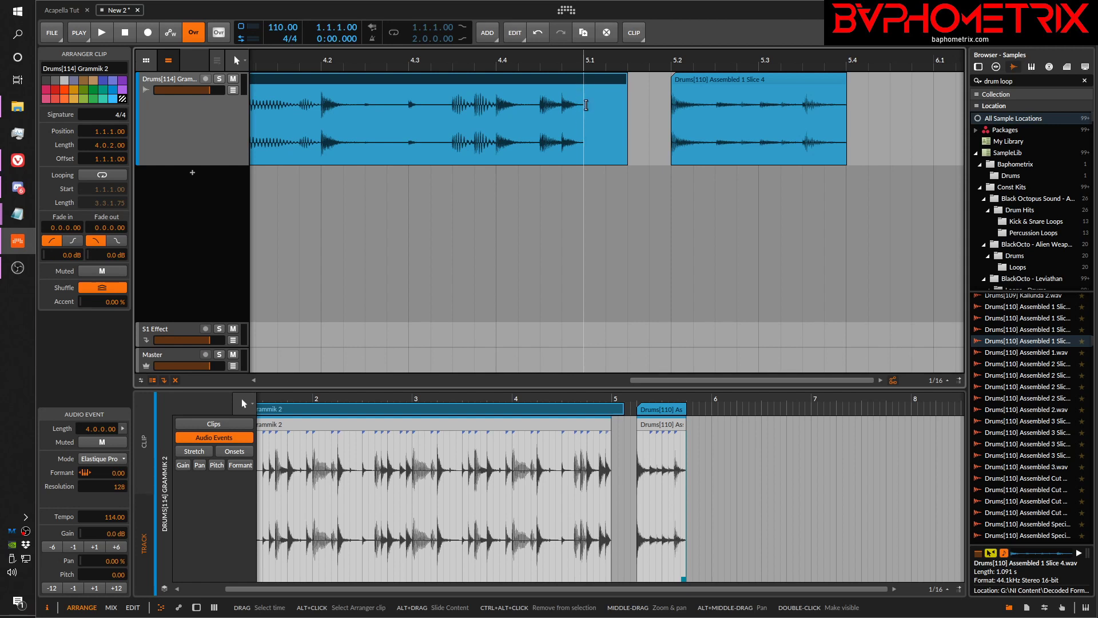
{"action": "key", "text": "ctrl+z"}
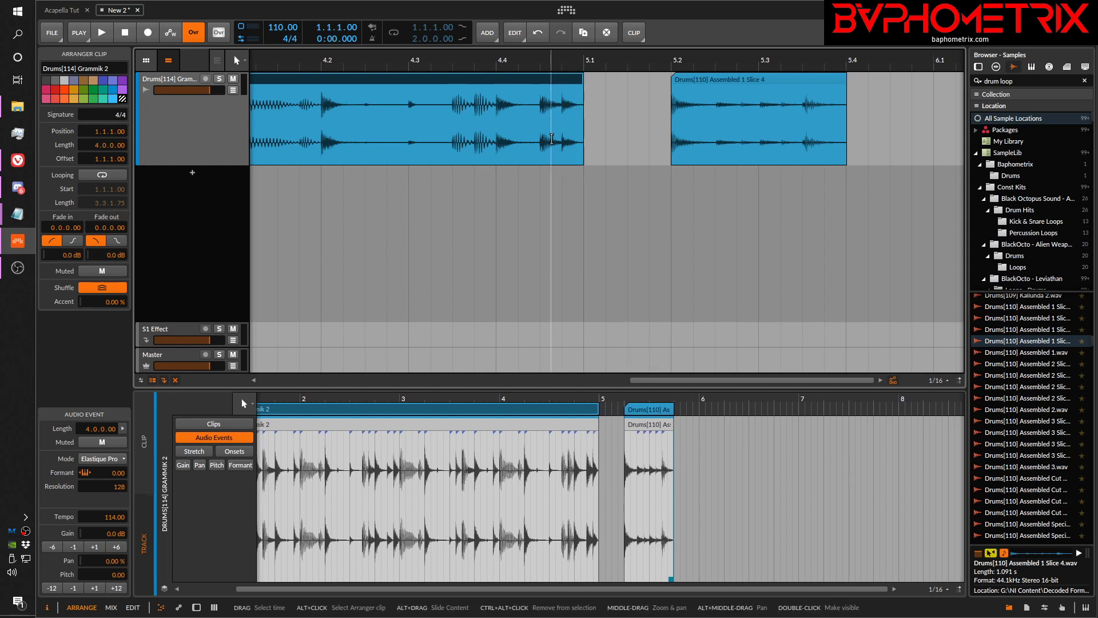
{"action": "left_click", "coordinate": [599, 424]}
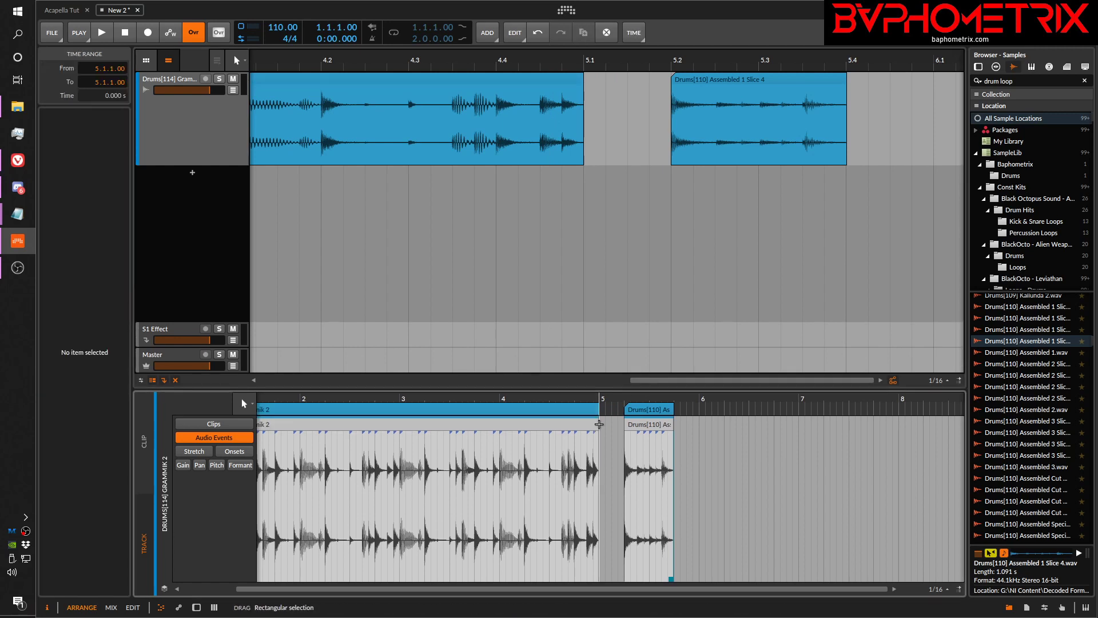
{"action": "mouse_move", "coordinate": [598, 429]}
{"action": "left_mouse_down"}
{"action": "mouse_move", "coordinate": [507, 430]}
{"action": "mouse_move", "coordinate": [579, 439]}
{"action": "mouse_move", "coordinate": [544, 445]}
{"action": "mouse_move", "coordinate": [597, 438]}
{"action": "mouse_move", "coordinate": [542, 434]}
{"action": "mouse_move", "coordinate": [598, 427]}
{"action": "left_mouse_up"}
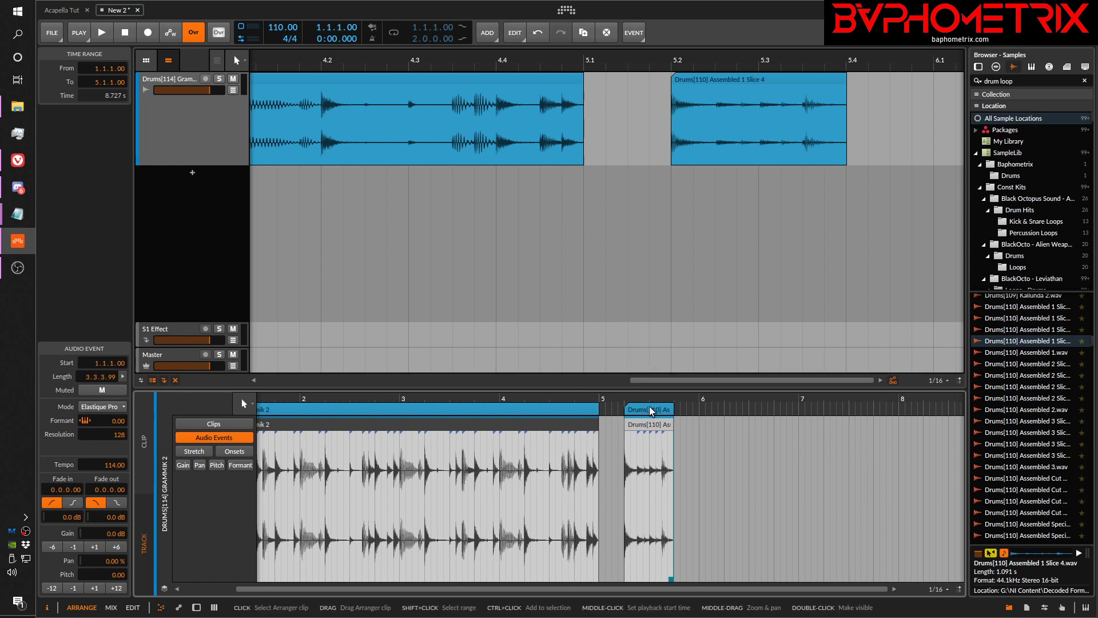
Step: Move the Assembled clip to 6.2.4.00, try extending the Grammik 2 audio event inside a lengthened clip, and restore that clip's length to 4.0.0.00
{"action": "left_click_drag", "start_coordinate": [649, 409], "coordinate": [770, 412]}
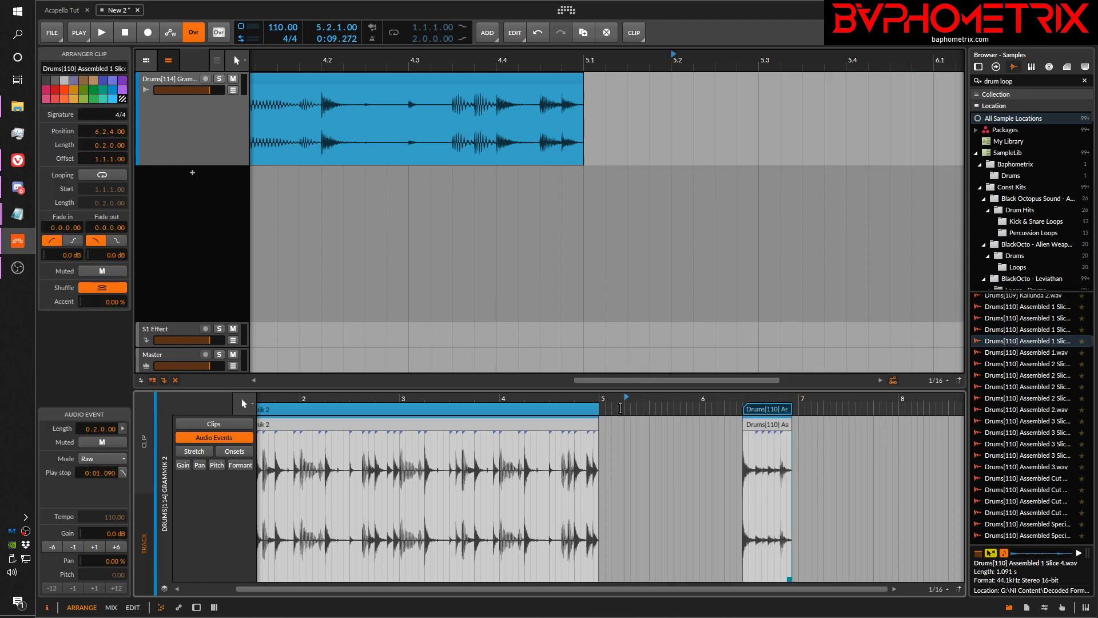
{"action": "left_click_drag", "start_coordinate": [595, 410], "coordinate": [665, 410]}
{"action": "left_click_drag", "start_coordinate": [595, 436], "coordinate": [704, 423]}
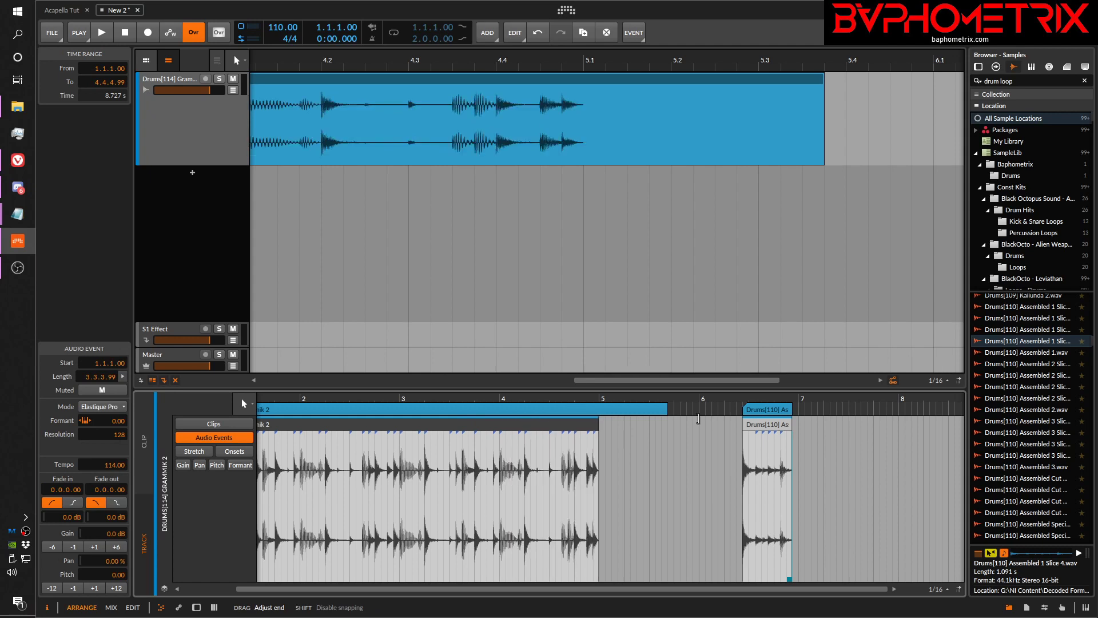
{"action": "left_click_drag", "start_coordinate": [698, 418], "coordinate": [696, 418]}
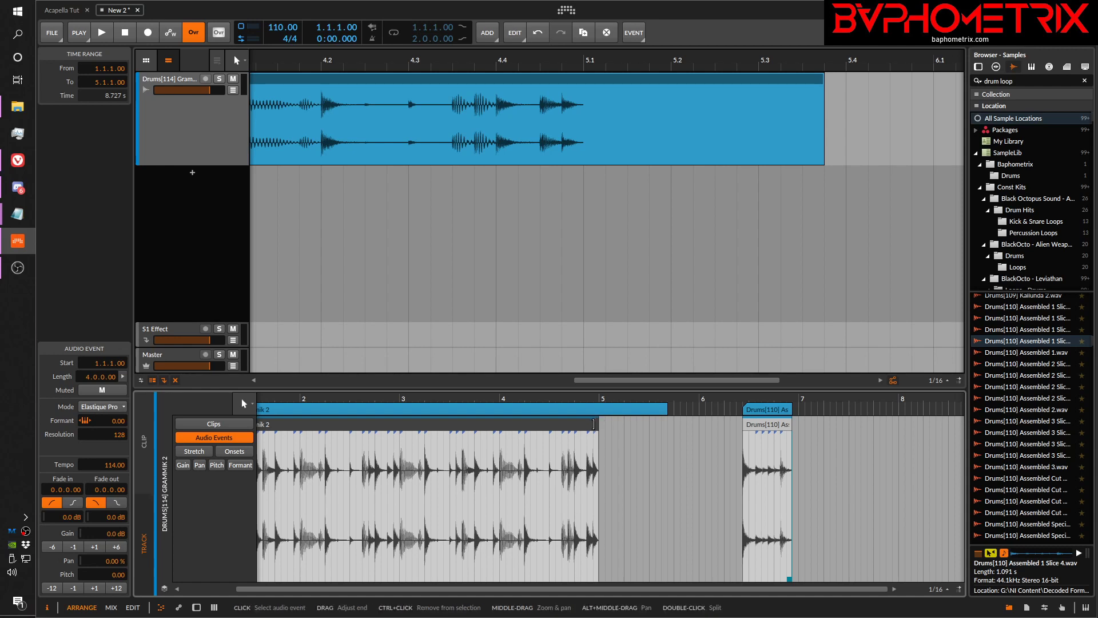
{"action": "left_click_drag", "start_coordinate": [582, 424], "coordinate": [606, 425]}
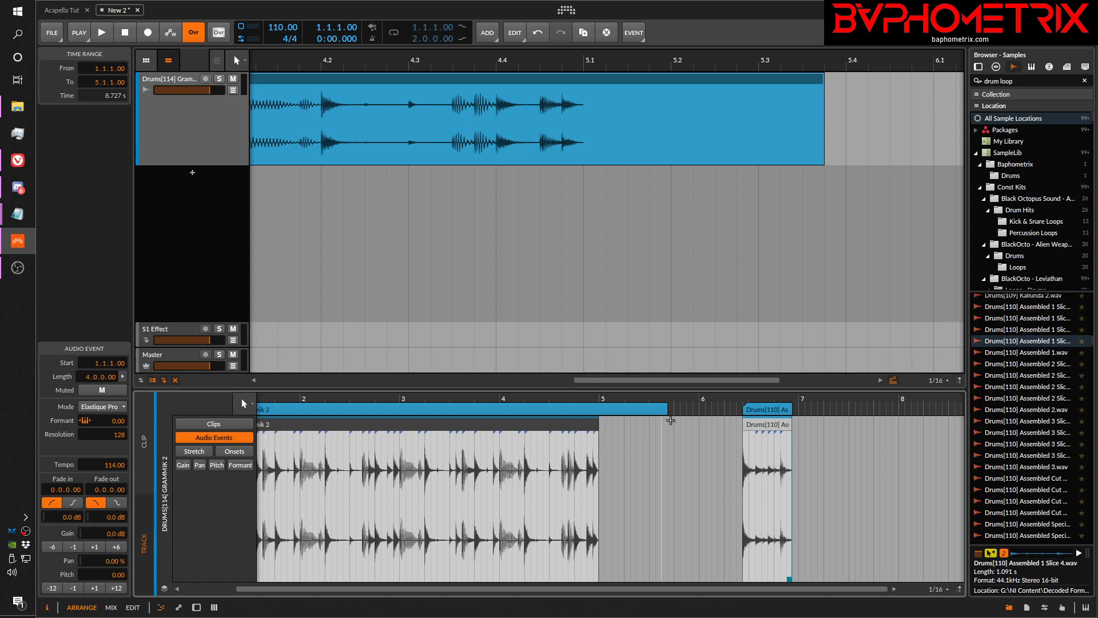
{"action": "left_click_drag", "start_coordinate": [665, 408], "coordinate": [599, 408]}
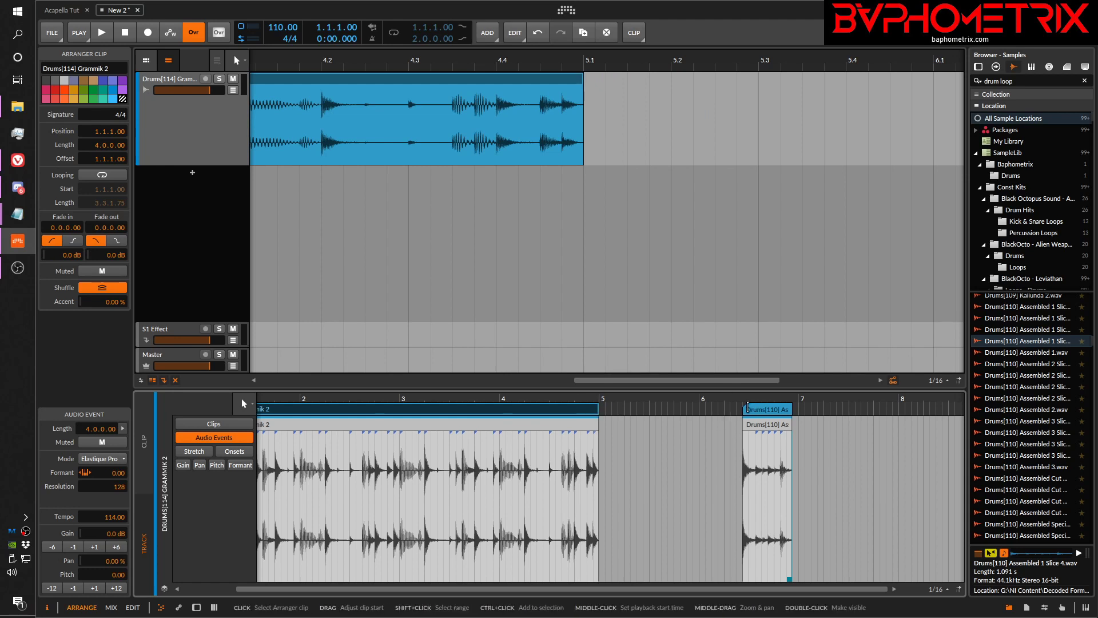
Step: Extend the Assembled clip's start to 5.4.3.00, try to pull its audio event's start earlier, and return the clip start to 6.2.4.00
{"action": "left_click_drag", "start_coordinate": [744, 408], "coordinate": [695, 417]}
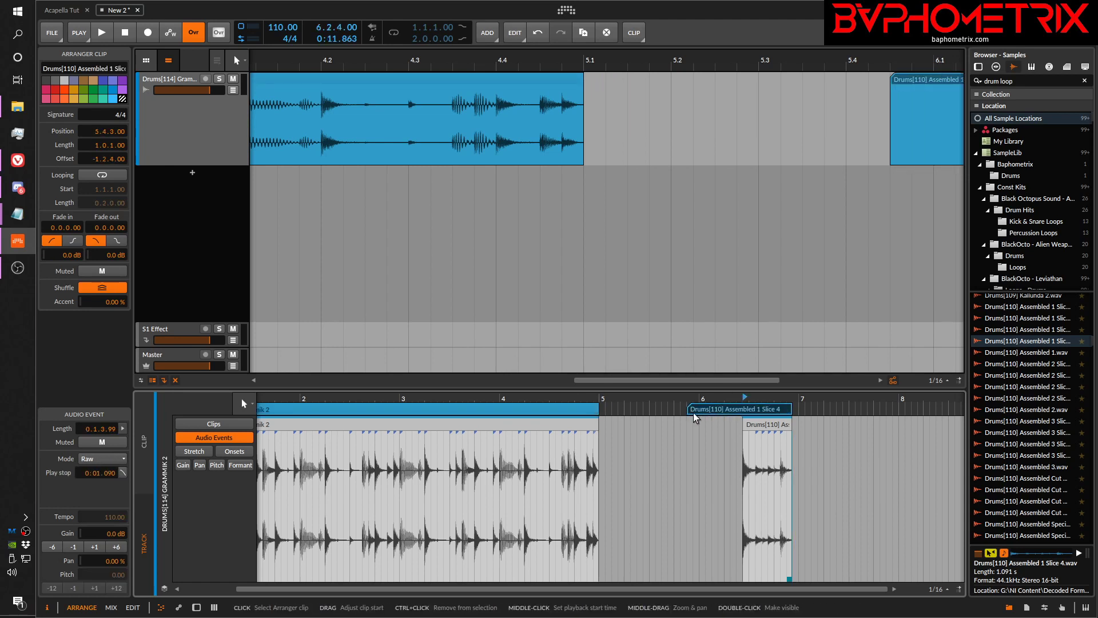
{"action": "left_click", "coordinate": [744, 423]}
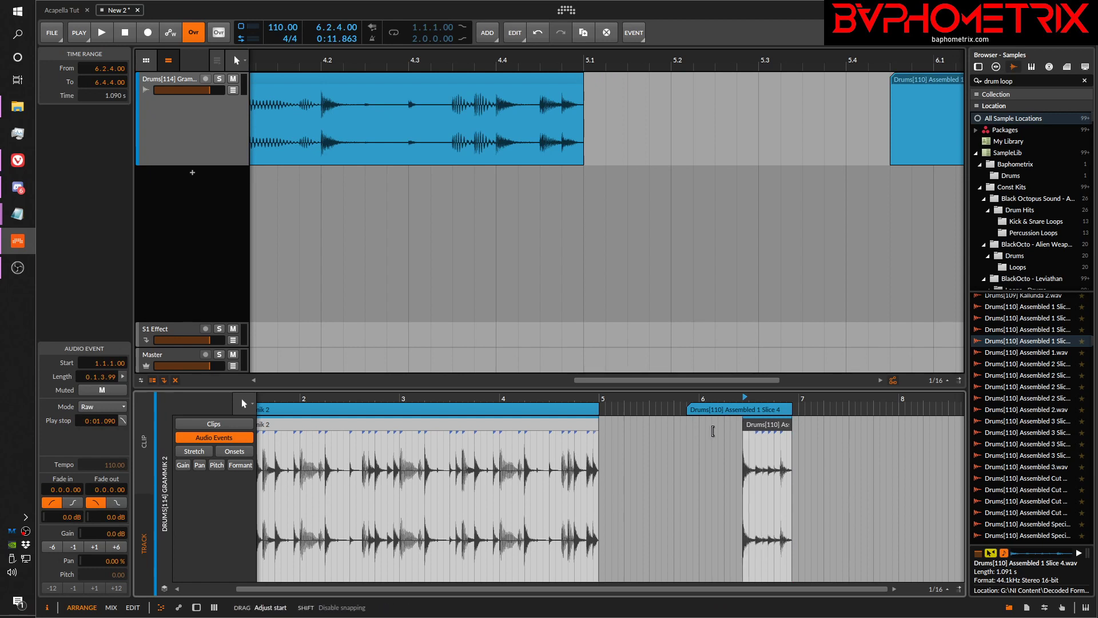
{"action": "left_click_drag", "start_coordinate": [678, 429], "coordinate": [678, 429]}
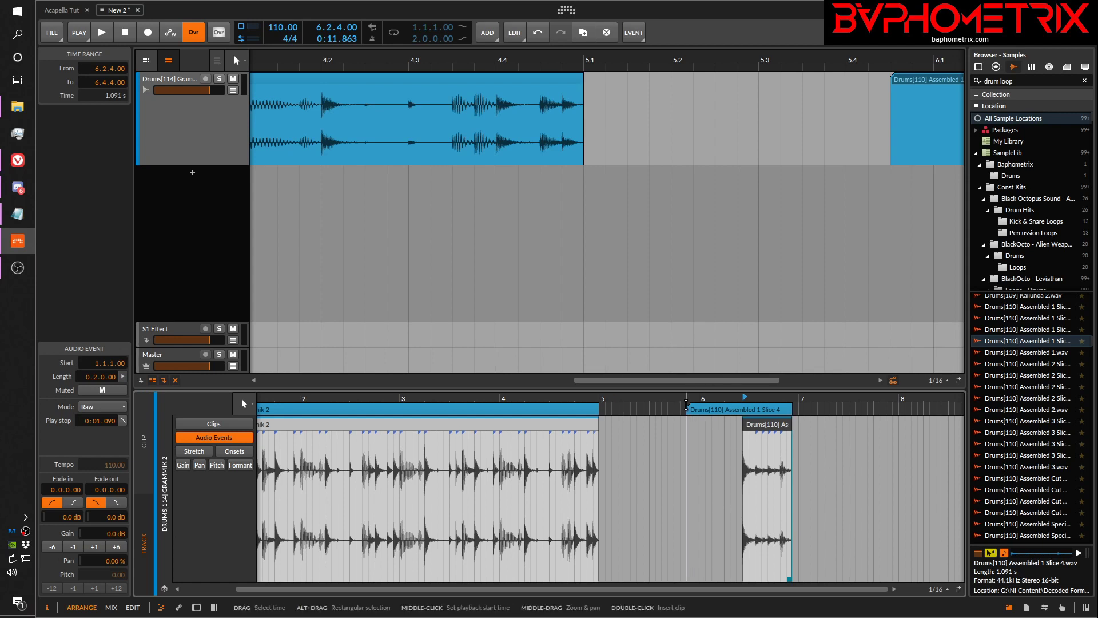
{"action": "left_click_drag", "start_coordinate": [689, 410], "coordinate": [745, 409]}
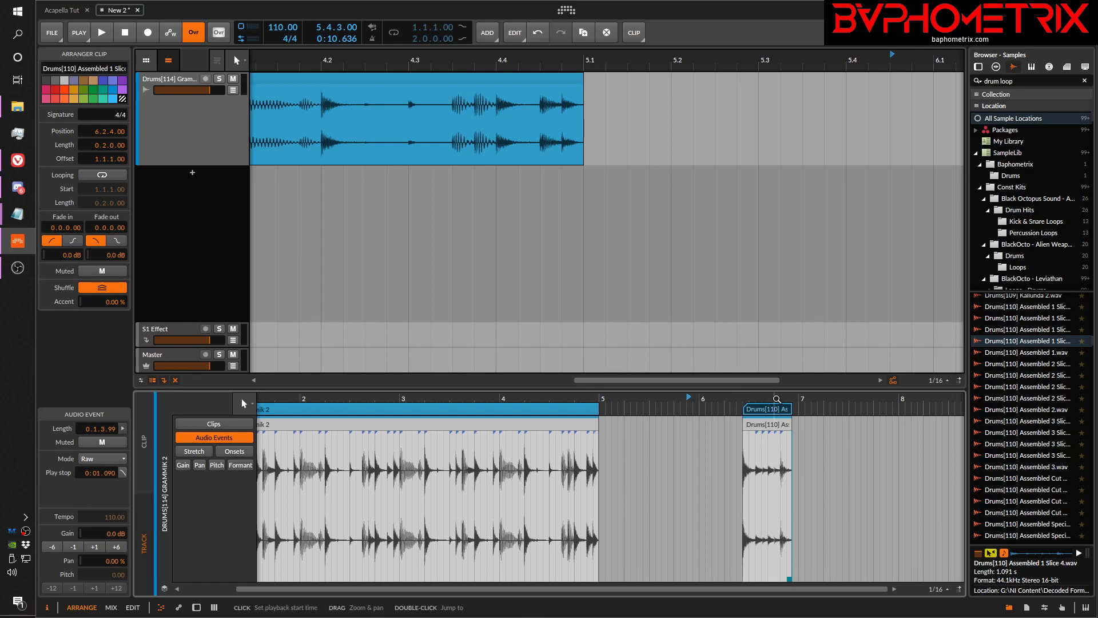
Step: Move the Assembled clip to 5.1.1.00 against Grammik 2, try a 0.0.3.00 crossfade before the boundary, and undo the crossfade
{"action": "left_click_drag", "start_coordinate": [767, 409], "coordinate": [630, 413]}
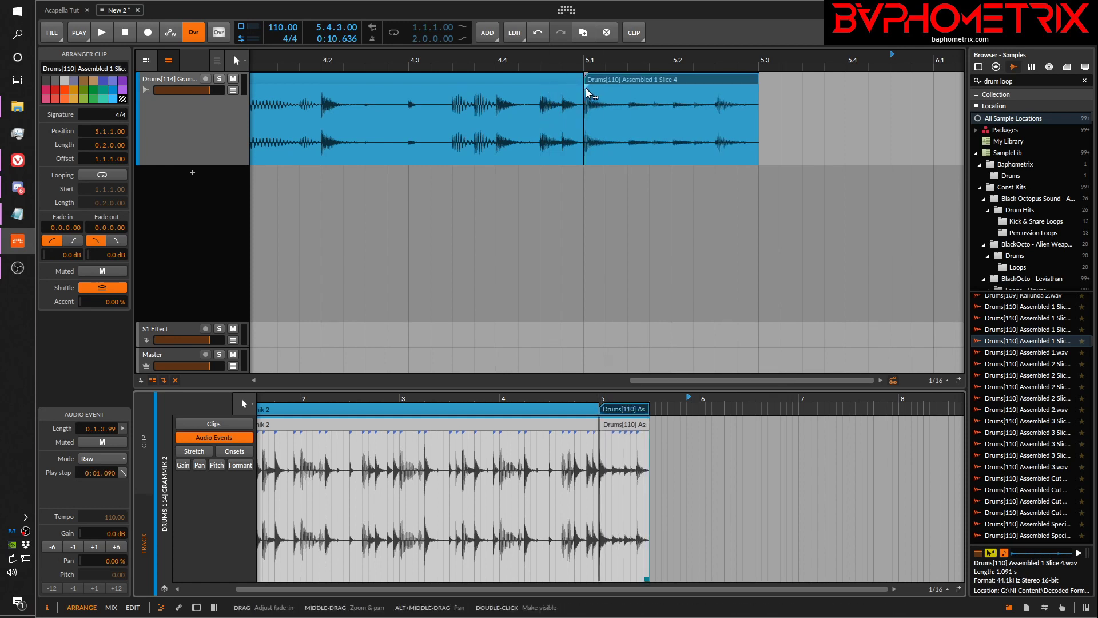
{"action": "left_click_drag", "start_coordinate": [588, 91], "coordinate": [516, 90]}
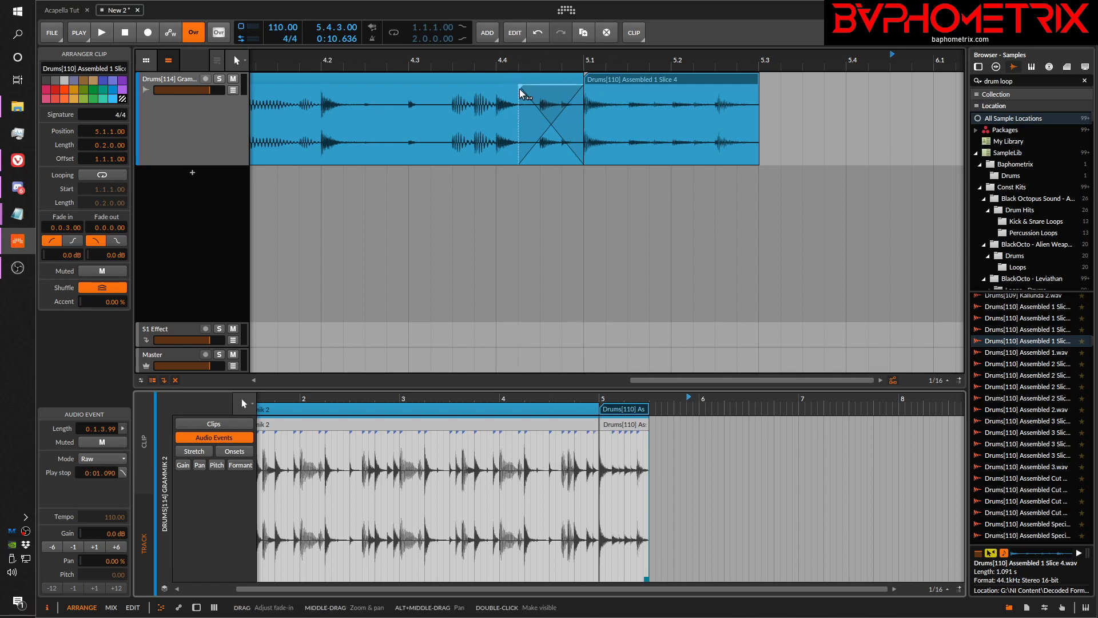
{"action": "key", "text": "ctrl+z"}
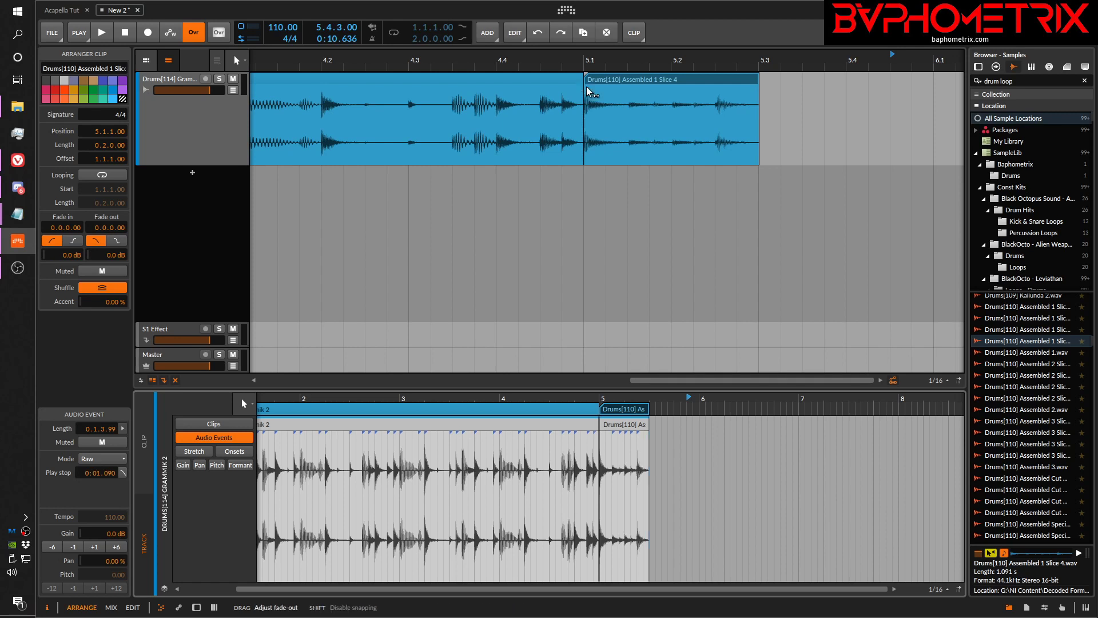
Step: Crossfade the Grammik 2 clip into the Assembled clip after their boundary over 0.0.3.00, moving the Assembled clip's start to 5.1.4.00
{"action": "left_click_drag", "start_coordinate": [583, 89], "coordinate": [651, 94]}
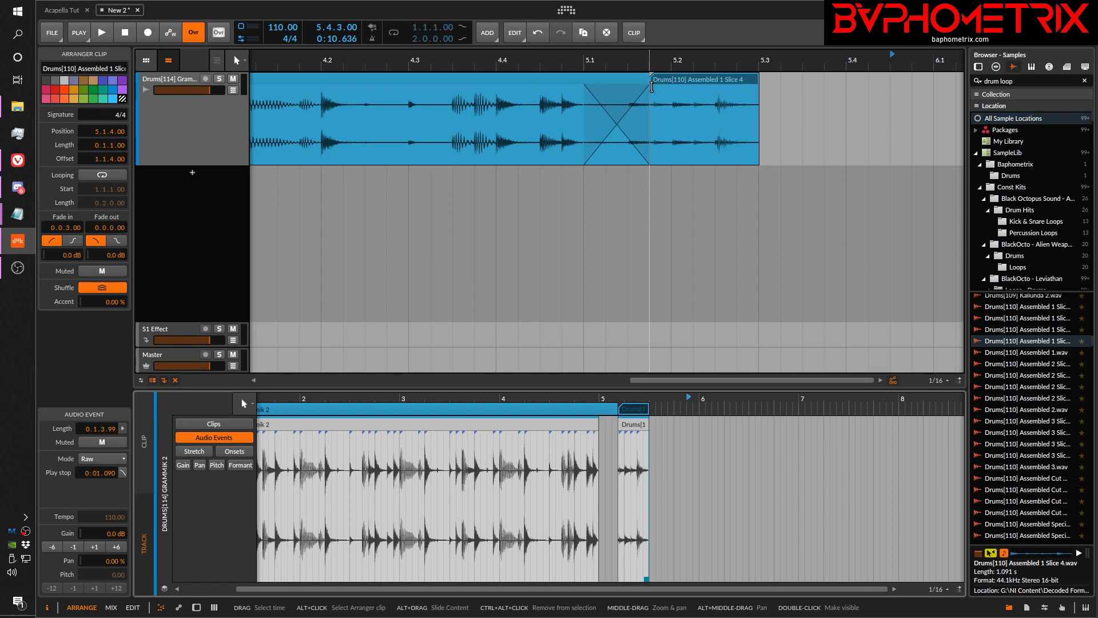
{"action": "left_click_drag", "start_coordinate": [646, 87], "coordinate": [579, 93]}
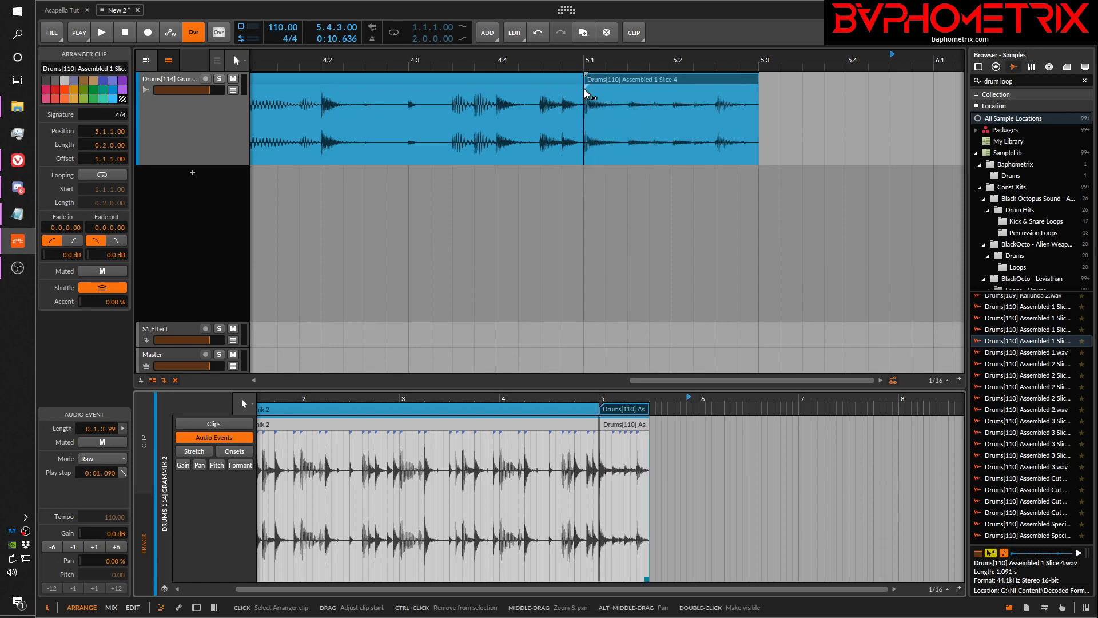
{"action": "left_click_drag", "start_coordinate": [581, 85], "coordinate": [650, 92]}
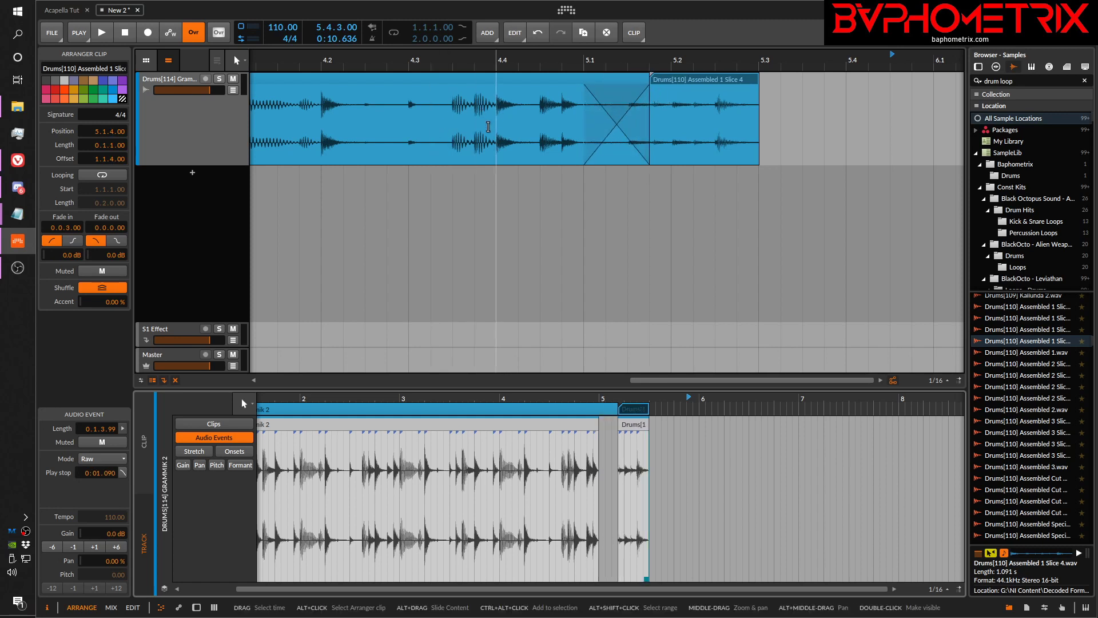
Step: Try sliding the Grammik 2 clip's content relative to the crossfade, and undo both the slide and the crossfade
{"action": "left_click_drag", "start_coordinate": [488, 126], "coordinate": [546, 125]}
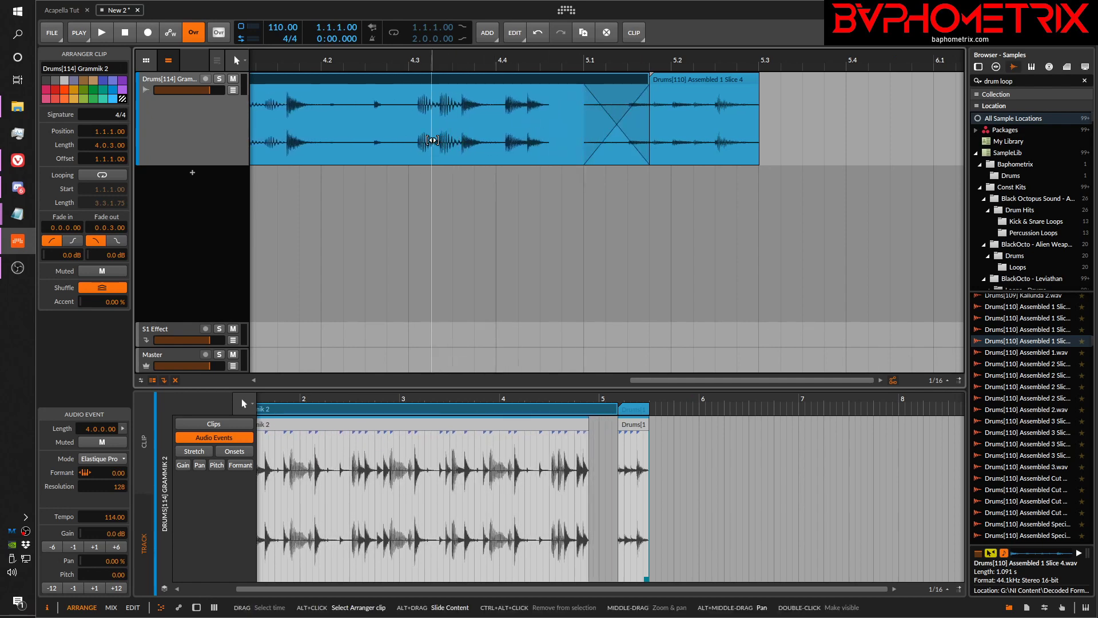
{"action": "left_click_drag", "start_coordinate": [463, 122], "coordinate": [480, 140]}
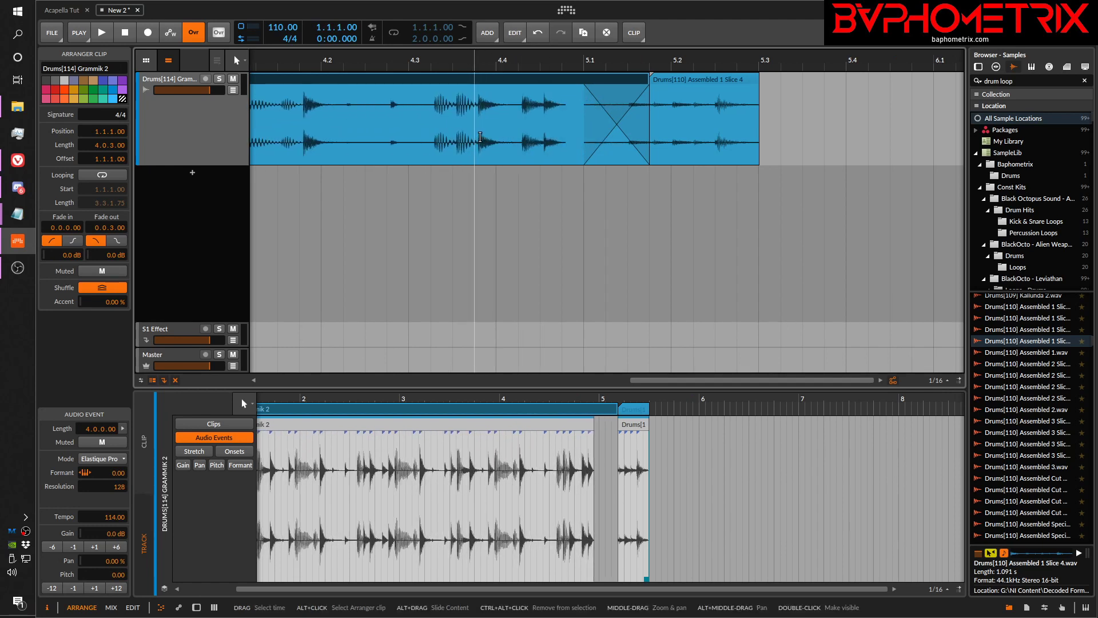
{"action": "key", "text": "ctrl+z"}
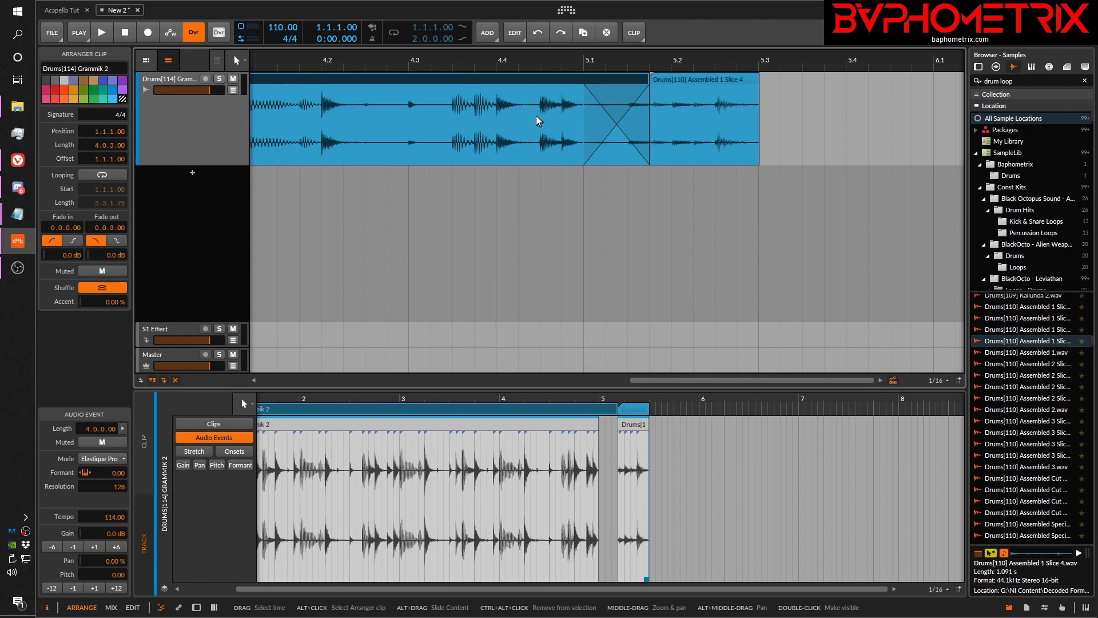
{"action": "key", "text": "ctrl+z"}
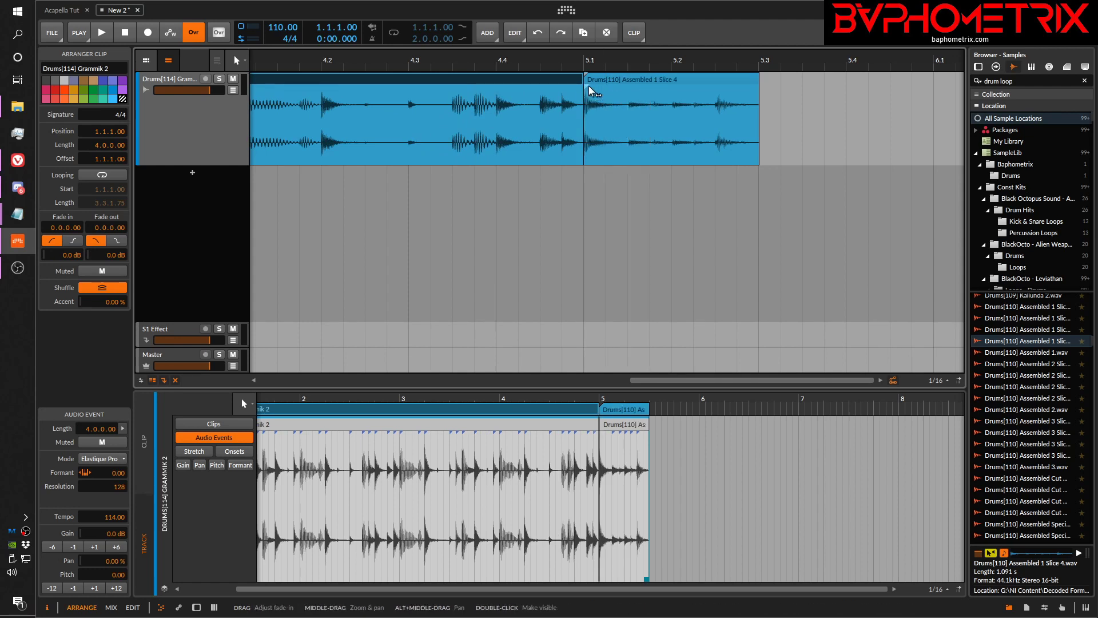
Step: Try a 0.0.3.00 crossfade after the clip boundary with the Grammik 2 content slid earlier, and undo the slide and the crossfade
{"action": "left_click_drag", "start_coordinate": [581, 88], "coordinate": [653, 93]}
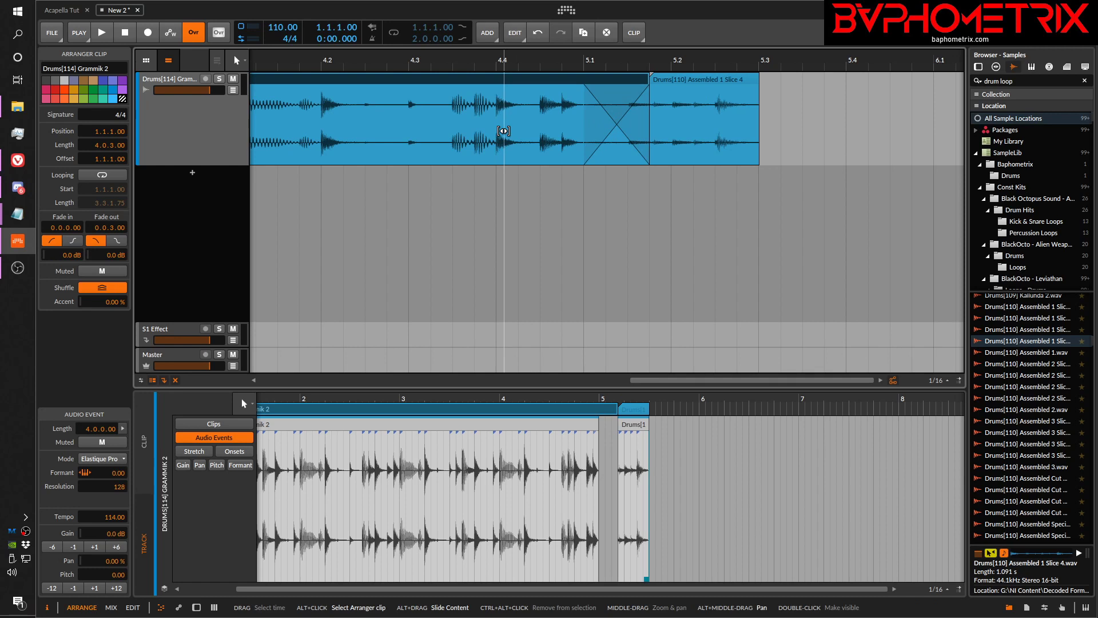
{"action": "left_click_drag", "start_coordinate": [503, 131], "coordinate": [477, 136]}
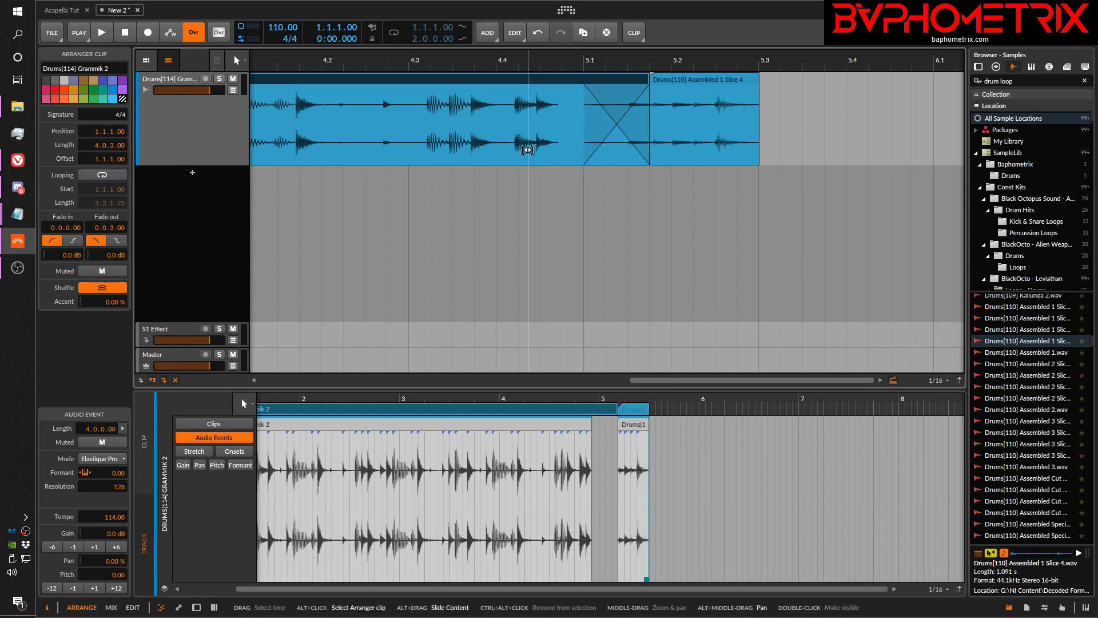
{"action": "key", "text": "ctrl+z"}
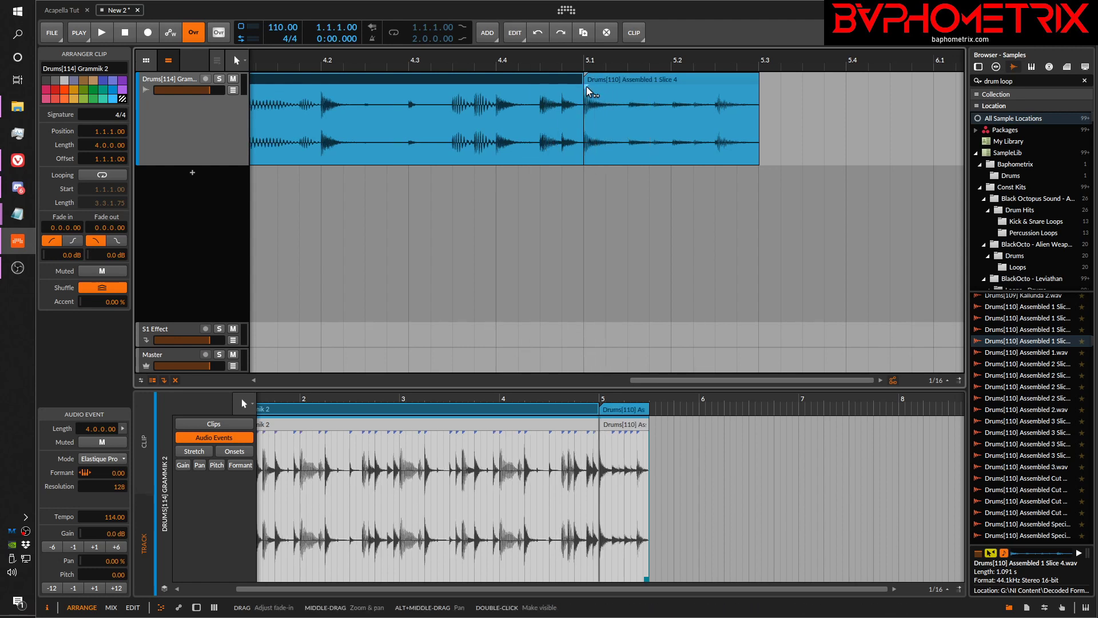
Step: Try a 0.0.3.00 crossfade before the clip boundary, slide the Grammik 2 content back and forth, and undo the slides and the crossfade
{"action": "left_click_drag", "start_coordinate": [585, 84], "coordinate": [511, 88]}
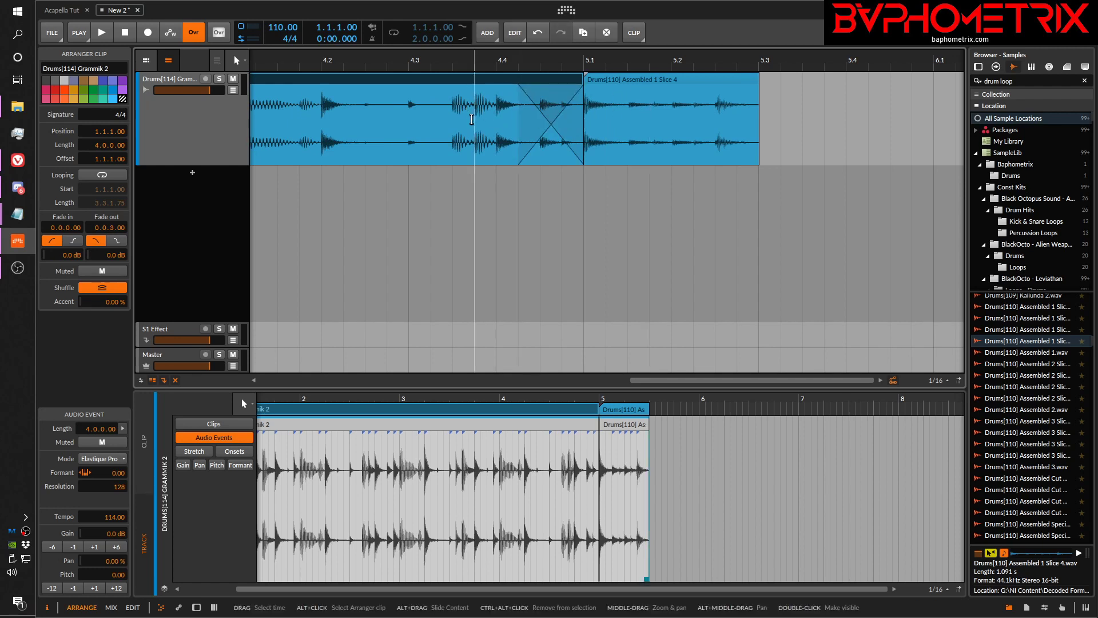
{"action": "left_click_drag", "start_coordinate": [471, 118], "coordinate": [410, 127]}
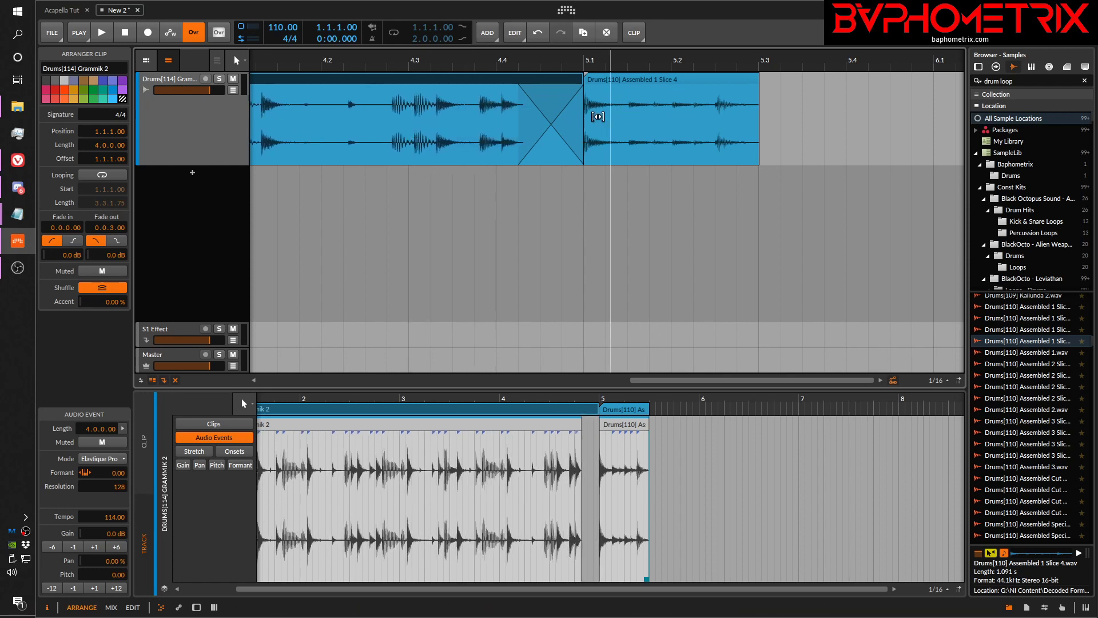
{"action": "left_click_drag", "start_coordinate": [456, 115], "coordinate": [522, 122]}
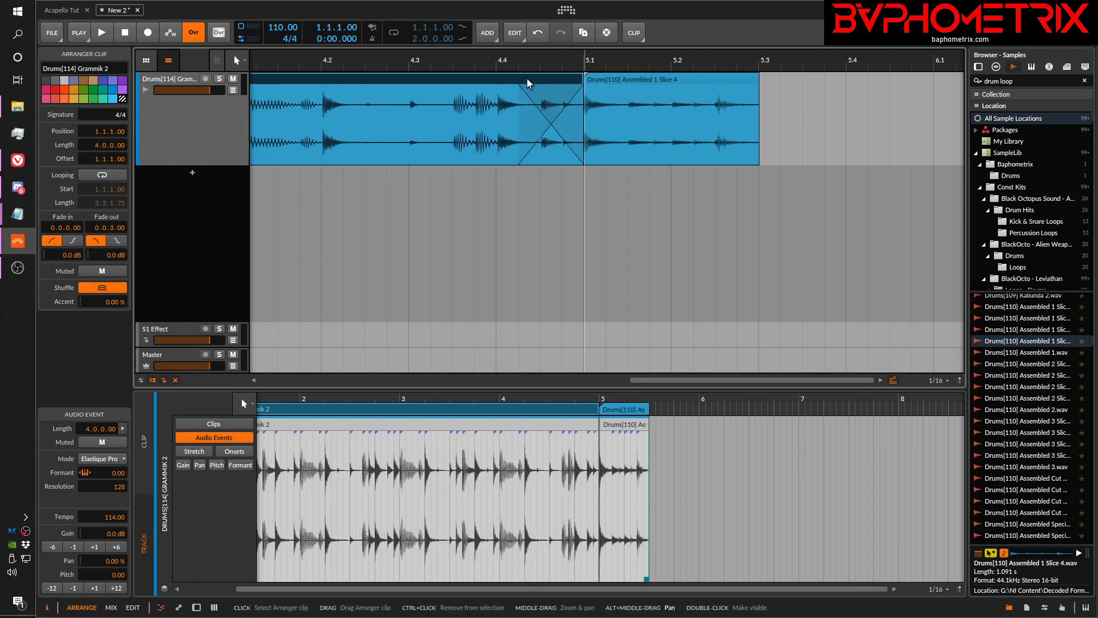
{"action": "left_click_drag", "start_coordinate": [479, 109], "coordinate": [439, 120]}
{"action": "key", "text": "ctrl+z"}
{"action": "key", "text": "ctrl+z"}
{"action": "key", "text": "ctrl+z"}
{"action": "key", "text": "ctrl+z"}
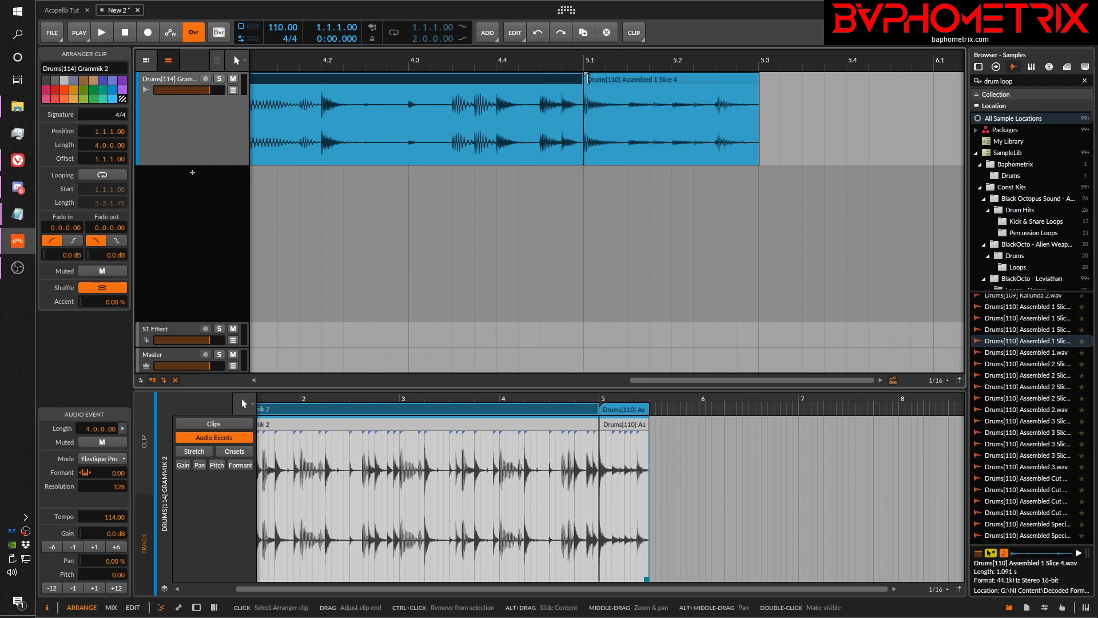
Step: Try a 0.0.2.00 crossfade after the clip boundary, inspect it at different zoom levels, and undo it
{"action": "left_click_drag", "start_coordinate": [581, 86], "coordinate": [637, 85]}
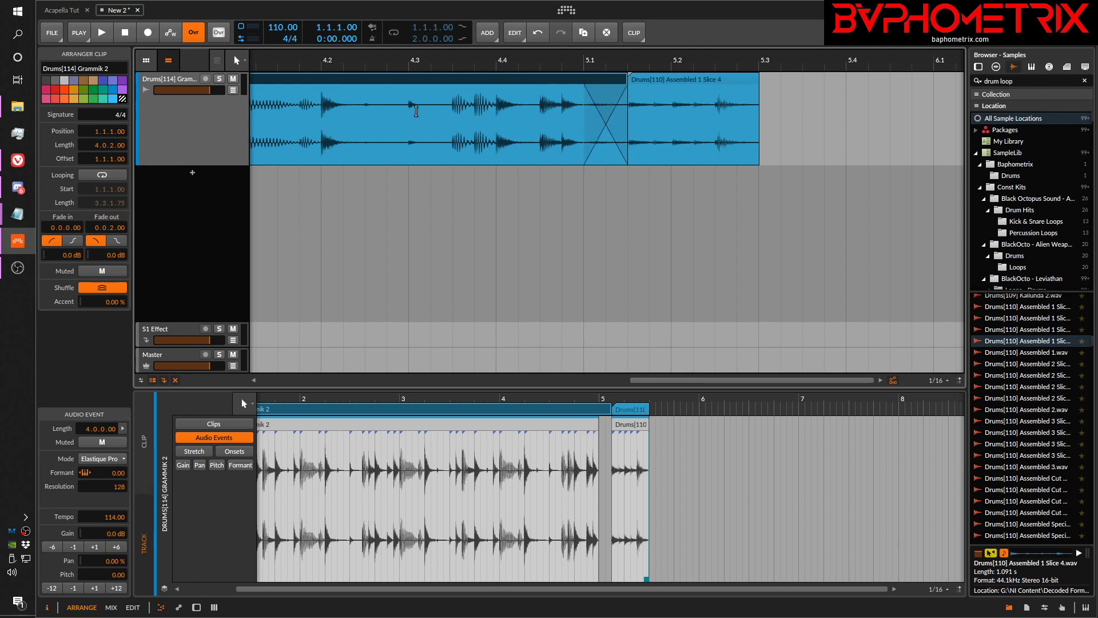
{"action": "left_click_drag", "start_coordinate": [436, 60], "coordinate": [509, 125]}
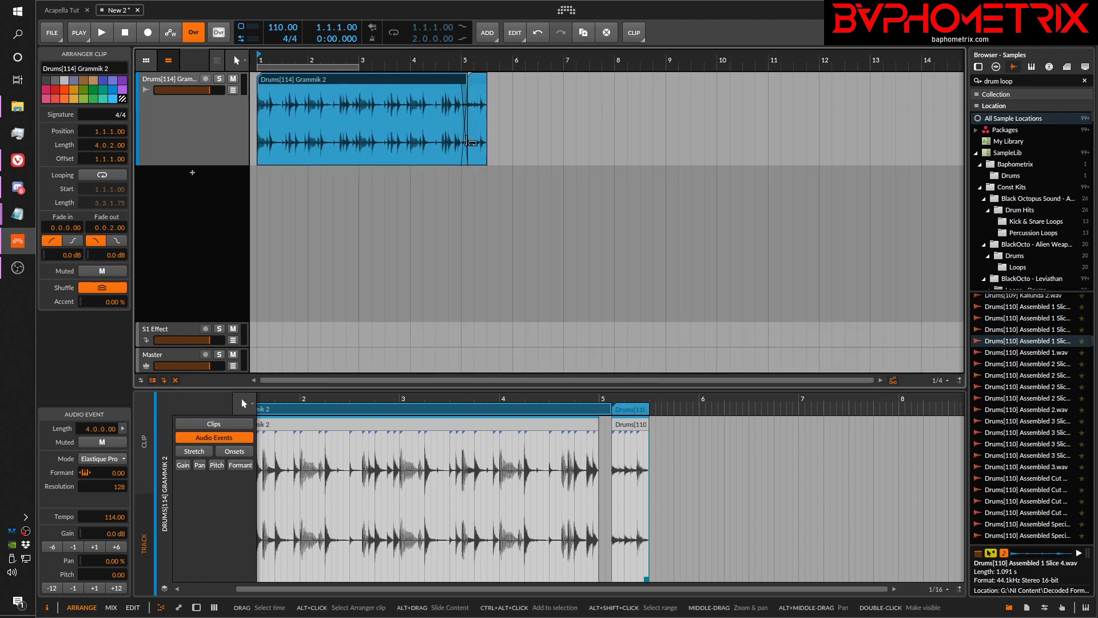
{"action": "left_click_drag", "start_coordinate": [461, 62], "coordinate": [553, 69]}
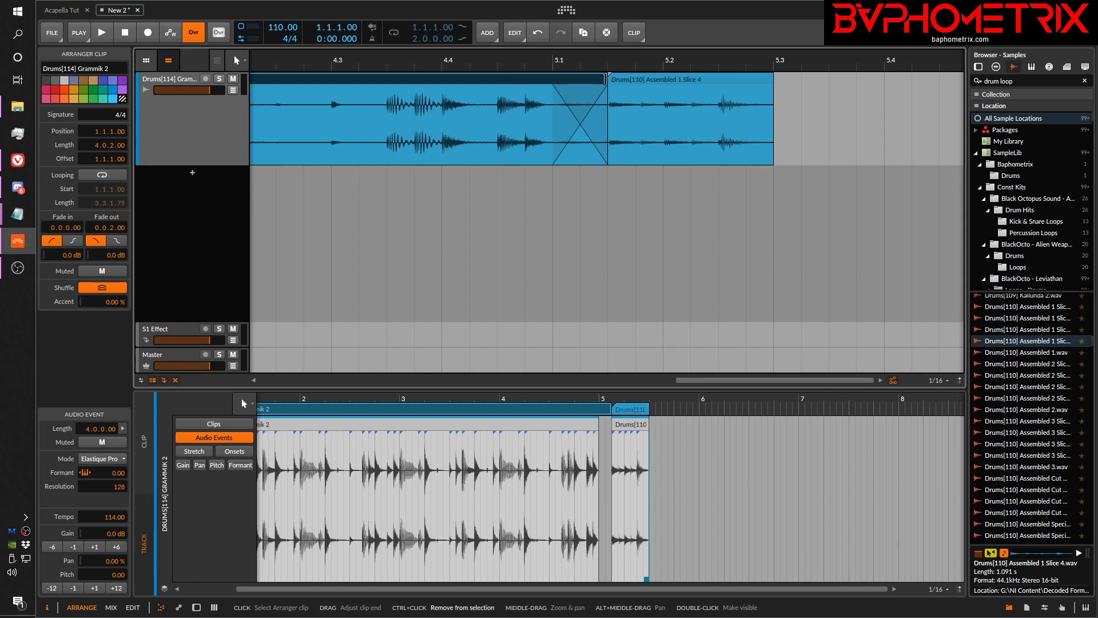
{"action": "key", "text": "ctrl+z"}
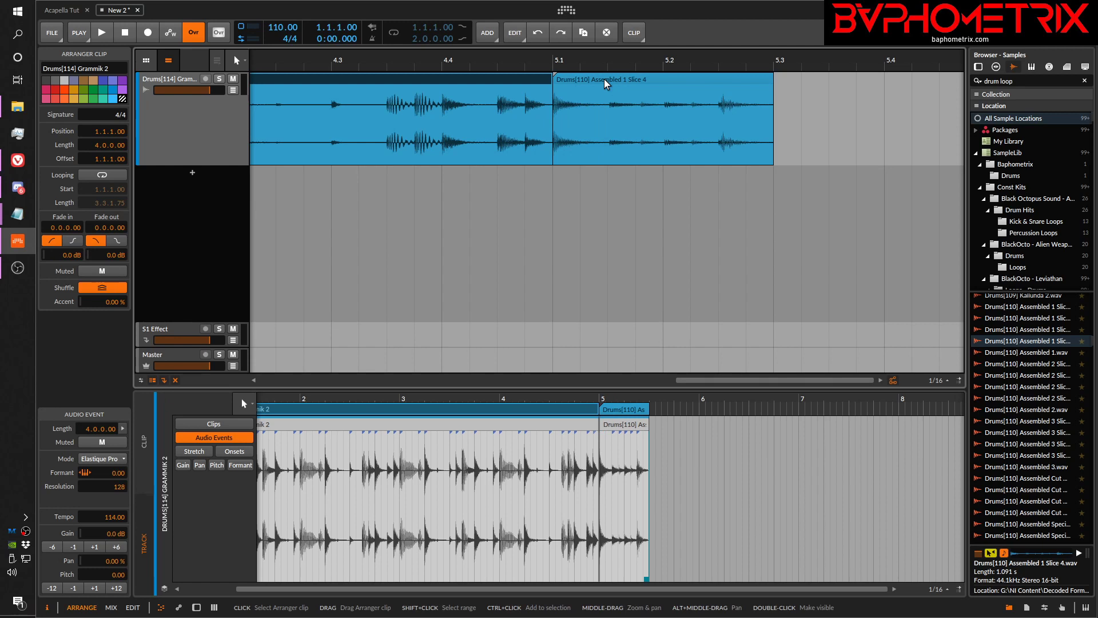
Step: Move the Assembled 1 Slice 4 clip to 4.3.1.00 so that it overlaps the end of the Grammik 2 clip
{"action": "left_click_drag", "start_coordinate": [663, 60], "coordinate": [761, 34]}
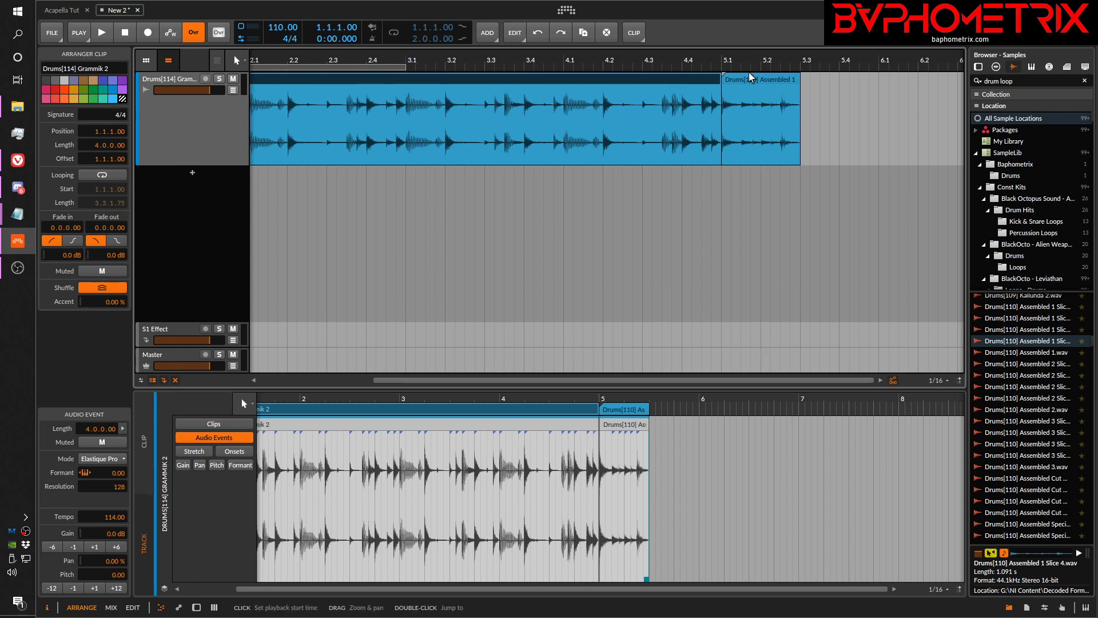
{"action": "left_click", "coordinate": [760, 81]}
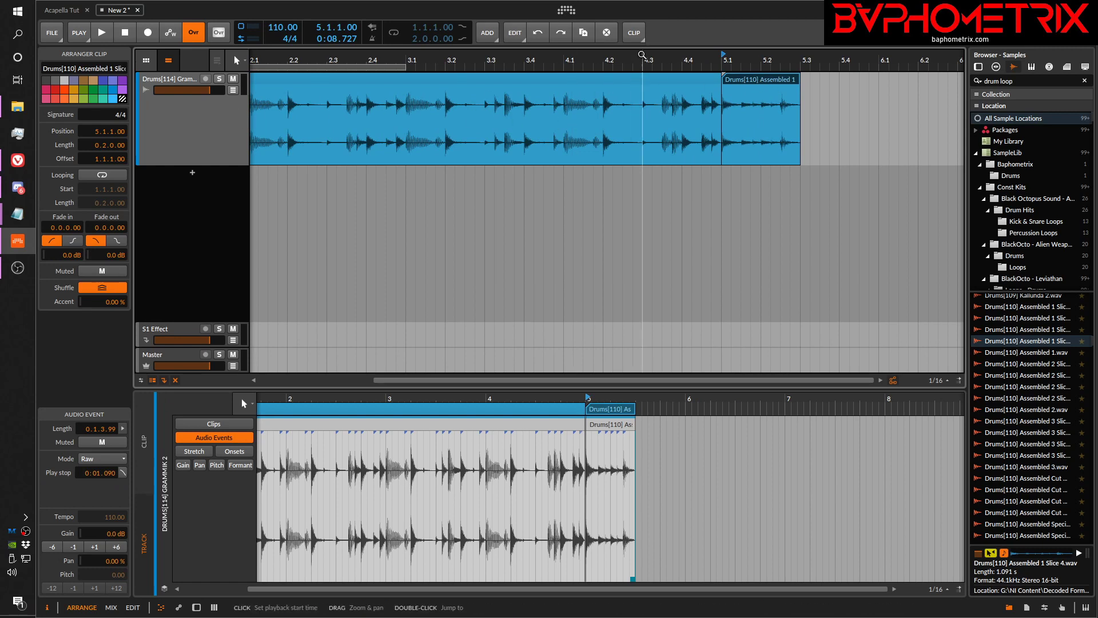
{"action": "left_click_drag", "start_coordinate": [640, 58], "coordinate": [565, 92]}
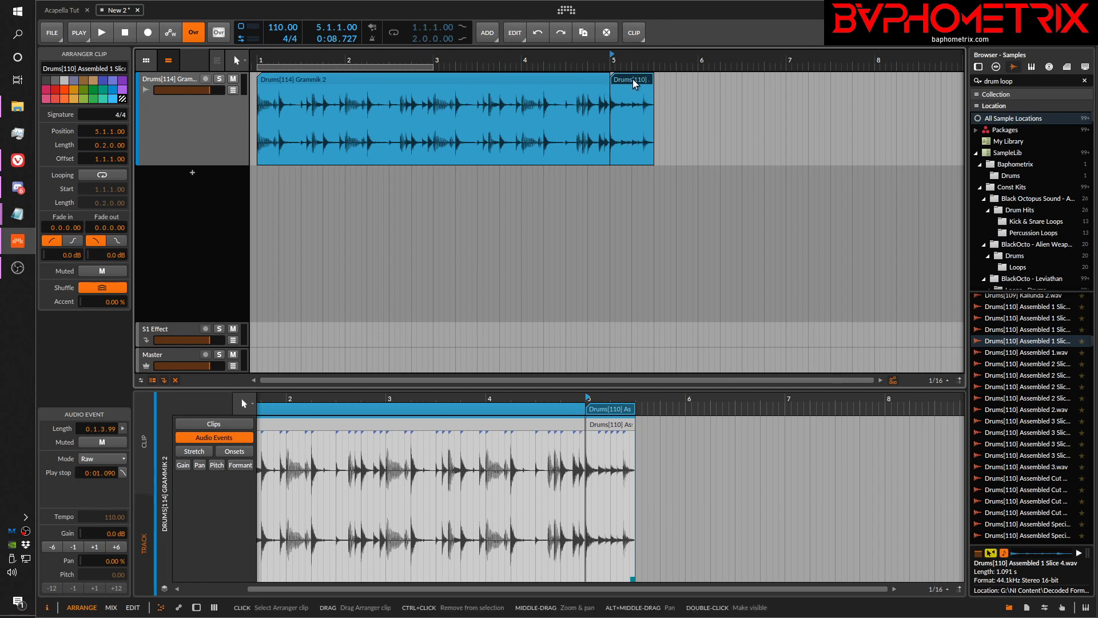
{"action": "left_click_drag", "start_coordinate": [632, 79], "coordinate": [588, 90]}
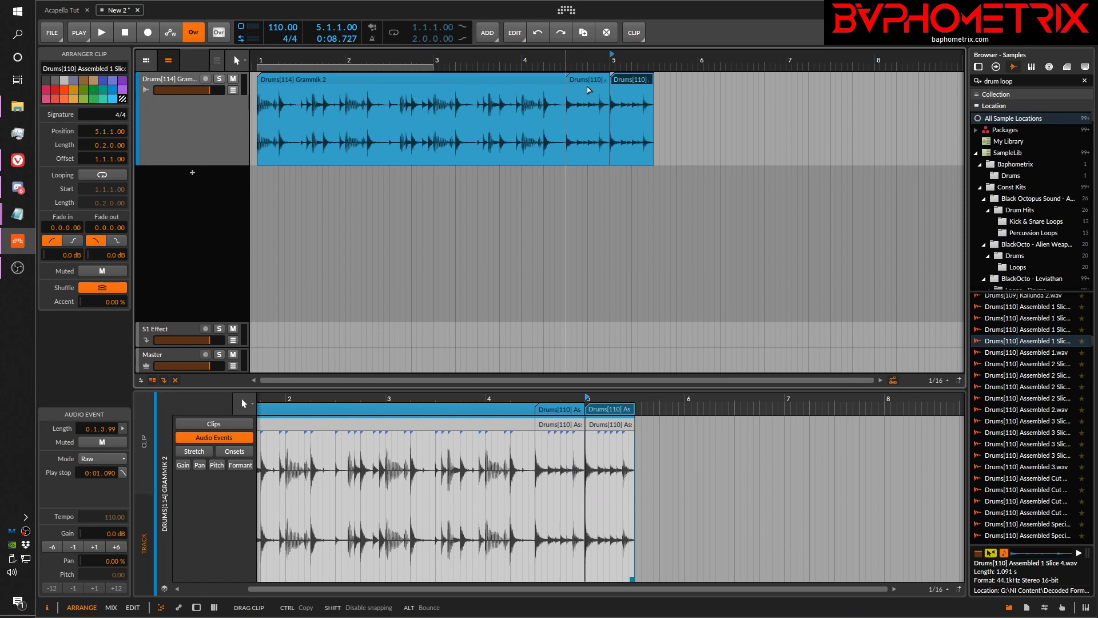
{"action": "left_click_drag", "start_coordinate": [588, 90], "coordinate": [587, 86]}
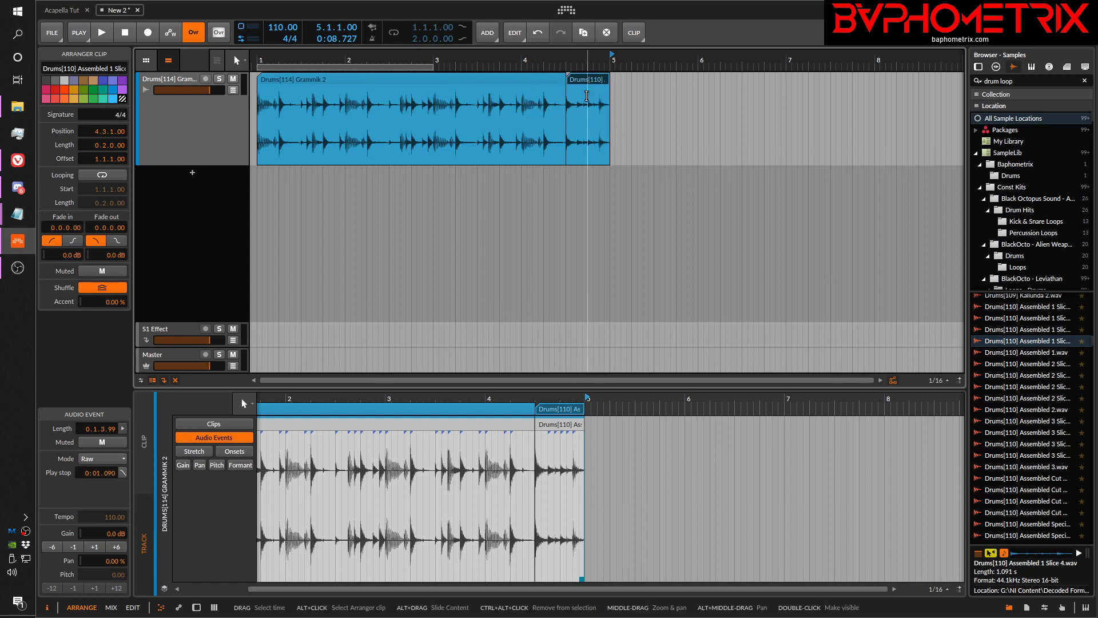
Step: Crossfade the two clips after their boundary over 0.1.1.00, try sliding the Grammik 2 content earlier, and undo the slide
{"action": "left_click_drag", "start_coordinate": [561, 59], "coordinate": [547, 84]}
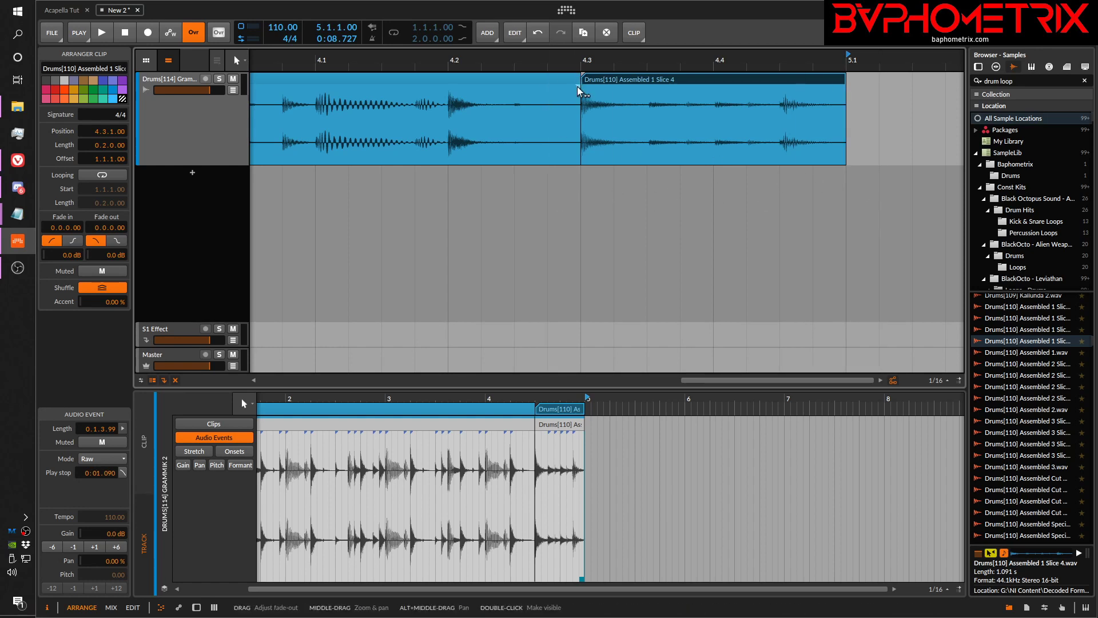
{"action": "mouse_move", "coordinate": [578, 87]}
{"action": "left_mouse_down"}
{"action": "mouse_move", "coordinate": [740, 81]}
{"action": "mouse_move", "coordinate": [582, 91]}
{"action": "left_mouse_up"}
{"action": "left_click_drag", "start_coordinate": [579, 84], "coordinate": [743, 98]}
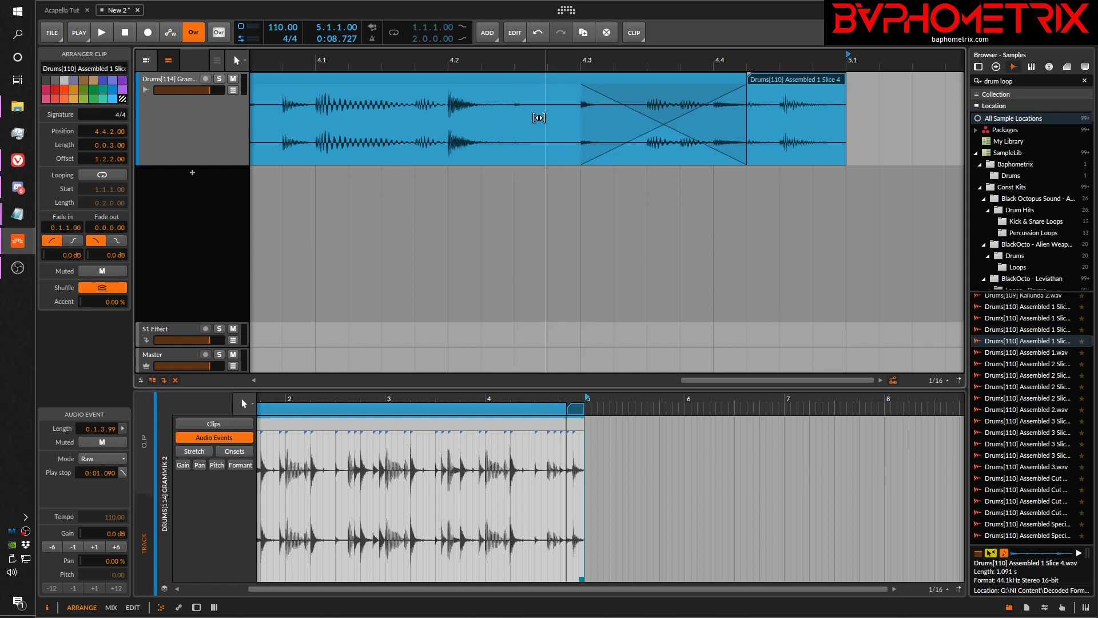
{"action": "mouse_move", "coordinate": [535, 127]}
{"action": "left_mouse_down", "text": "alt"}
{"action": "mouse_move", "coordinate": [510, 127]}
{"action": "mouse_move", "coordinate": [543, 127]}
{"action": "mouse_move", "coordinate": [410, 131]}
{"action": "mouse_move", "coordinate": [648, 125]}
{"action": "mouse_move", "coordinate": [498, 120]}
{"action": "mouse_move", "coordinate": [568, 120]}
{"action": "mouse_move", "coordinate": [520, 125]}
{"action": "left_mouse_up", "text": "alt"}
{"action": "key", "text": "ctrl+z"}
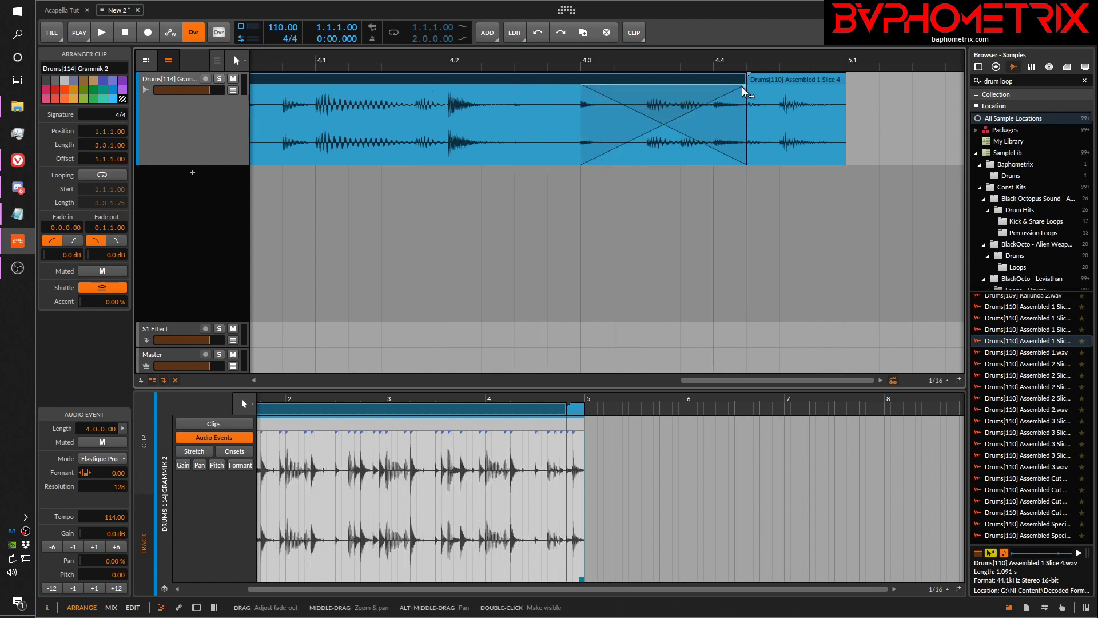
Step: Try a 0.1.3.00 crossfade before the boundary, and restore a plain boundary with the Assembled clip at 4.3.1.00 and 0.1.3.98 long
{"action": "left_click_drag", "start_coordinate": [744, 88], "coordinate": [346, 90]}
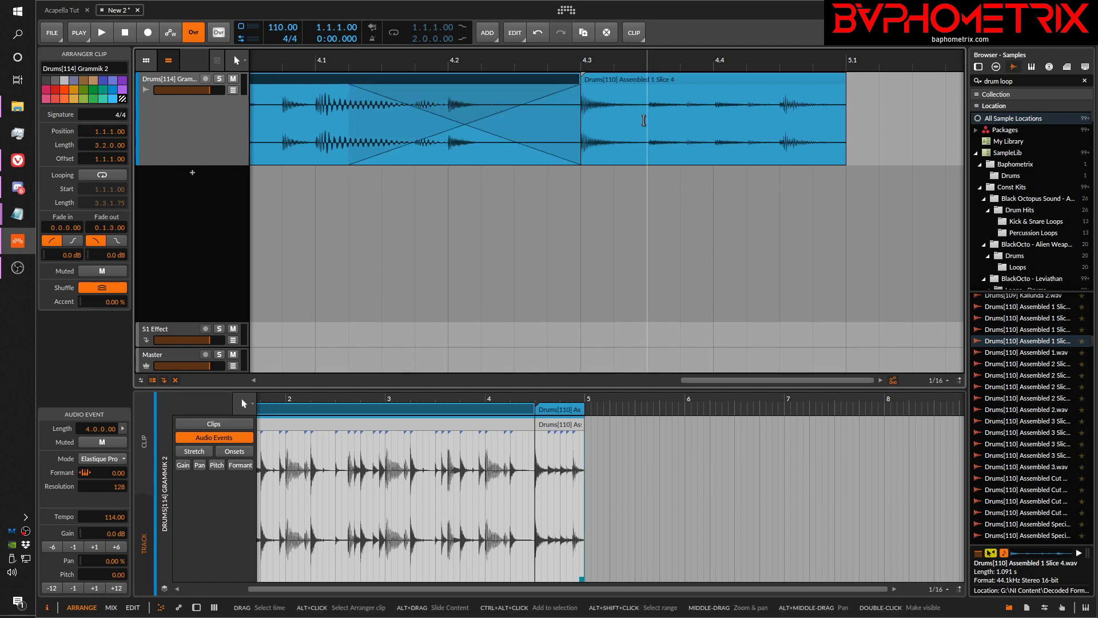
{"action": "mouse_move", "coordinate": [643, 120]}
{"action": "left_mouse_down"}
{"action": "mouse_move", "coordinate": [681, 123]}
{"action": "mouse_move", "coordinate": [644, 125]}
{"action": "left_mouse_up"}
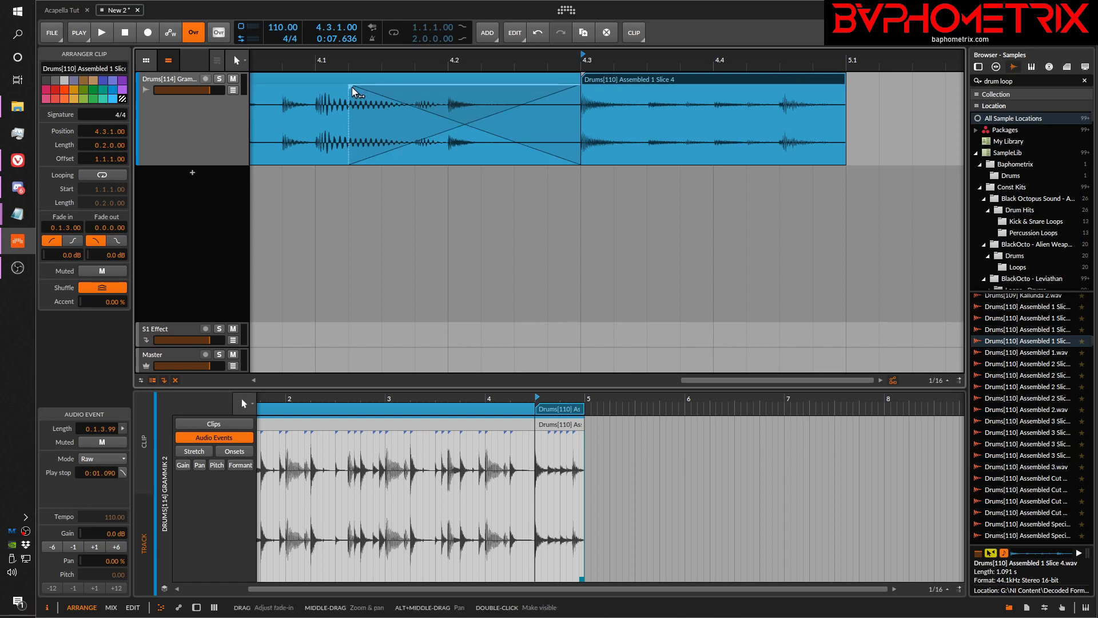
{"action": "left_click_drag", "start_coordinate": [351, 86], "coordinate": [692, 76]}
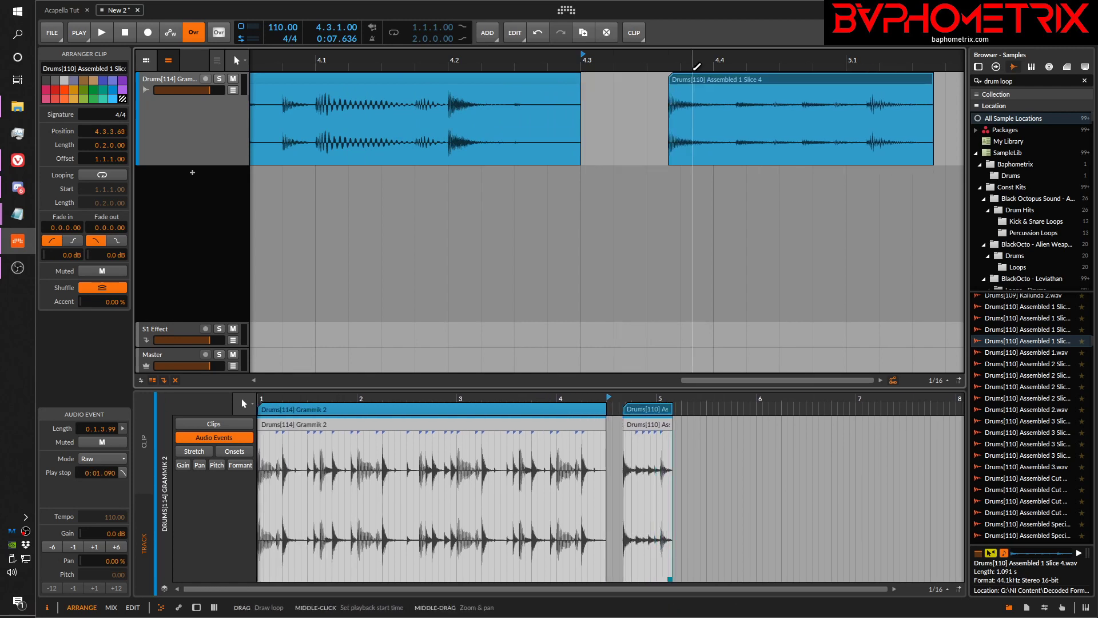
{"action": "left_click_drag", "start_coordinate": [582, 77], "coordinate": [625, 90]}
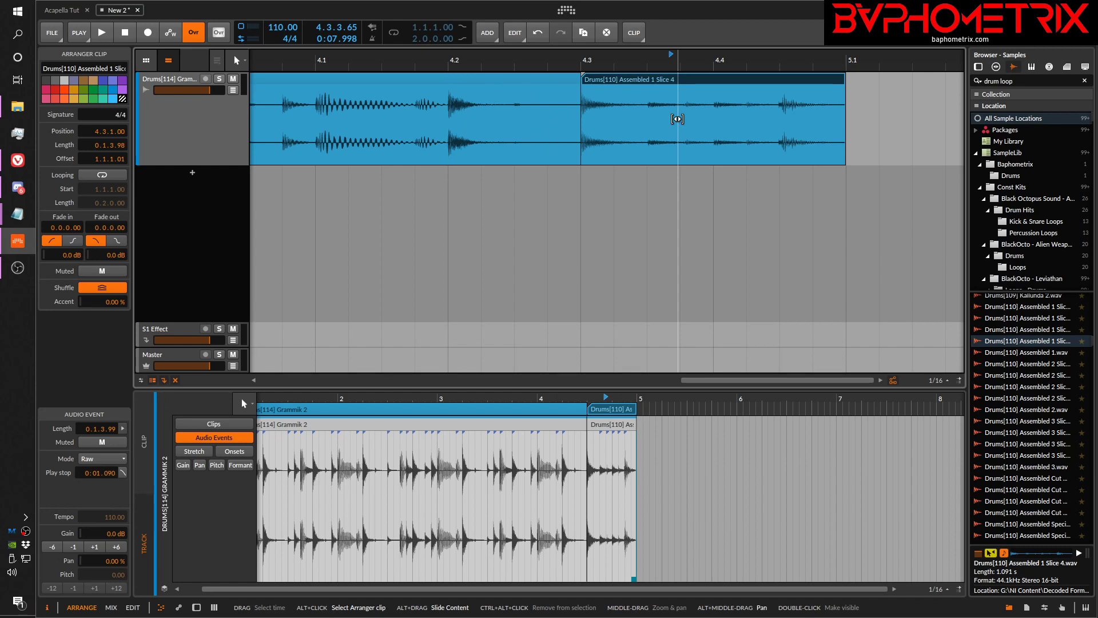
Step: Try sliding the content of the Assembled clip and of the Grammik 2 clip later without a crossfade, undoing each slide
{"action": "left_click_drag", "start_coordinate": [677, 118], "coordinate": [724, 118]}
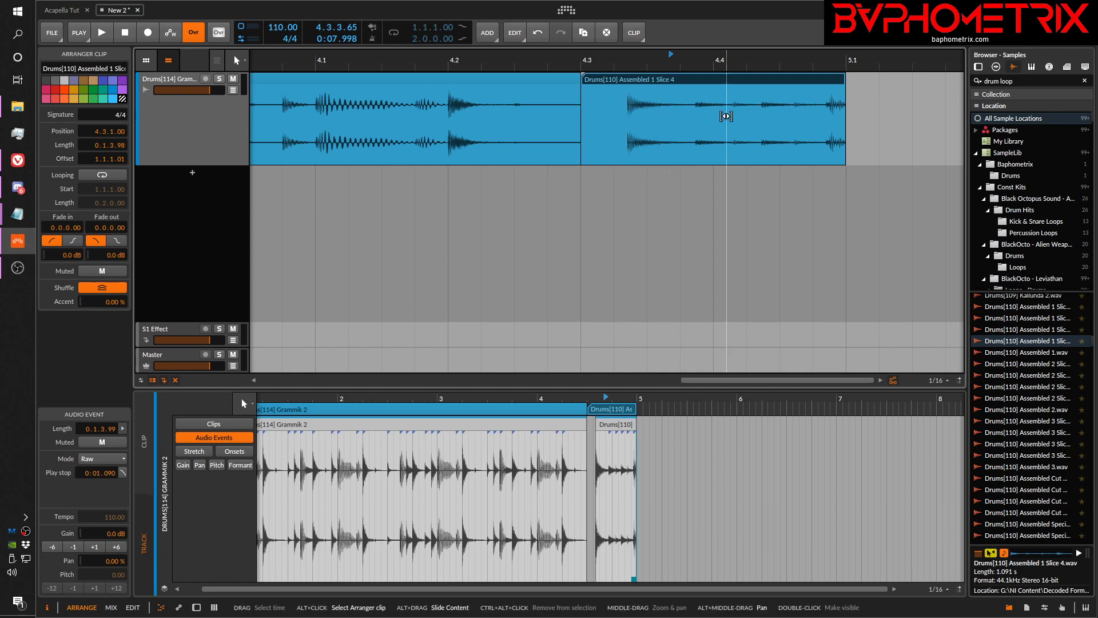
{"action": "key", "text": "ctrl+z"}
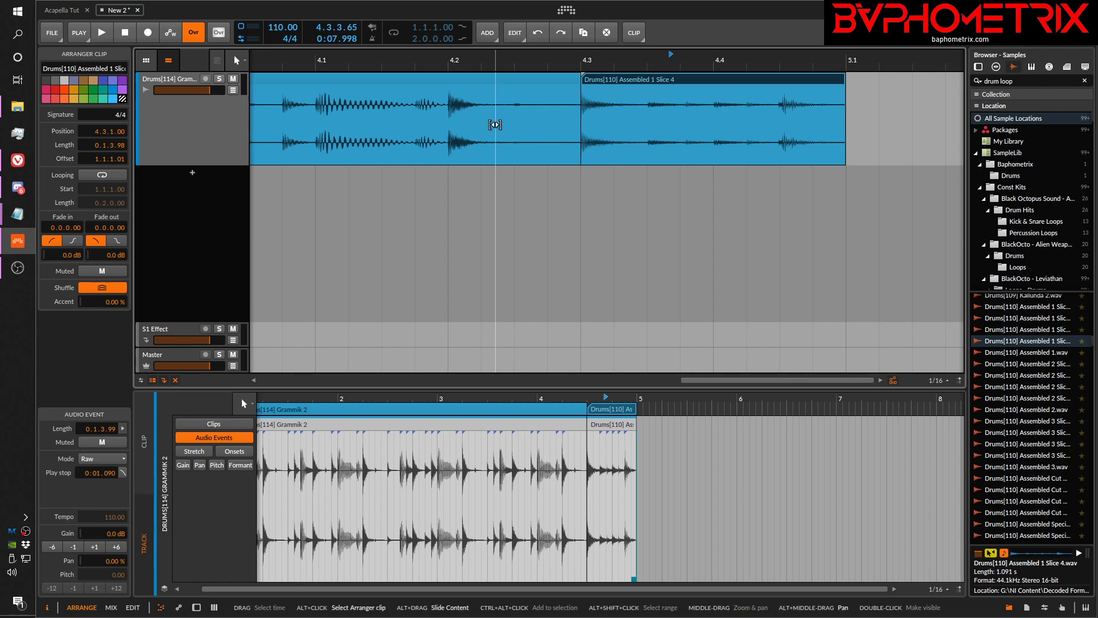
{"action": "mouse_move", "coordinate": [495, 124]}
{"action": "left_mouse_down"}
{"action": "mouse_move", "coordinate": [306, 137]}
{"action": "mouse_move", "coordinate": [375, 144]}
{"action": "mouse_move", "coordinate": [352, 147]}
{"action": "mouse_move", "coordinate": [504, 139]}
{"action": "left_mouse_up"}
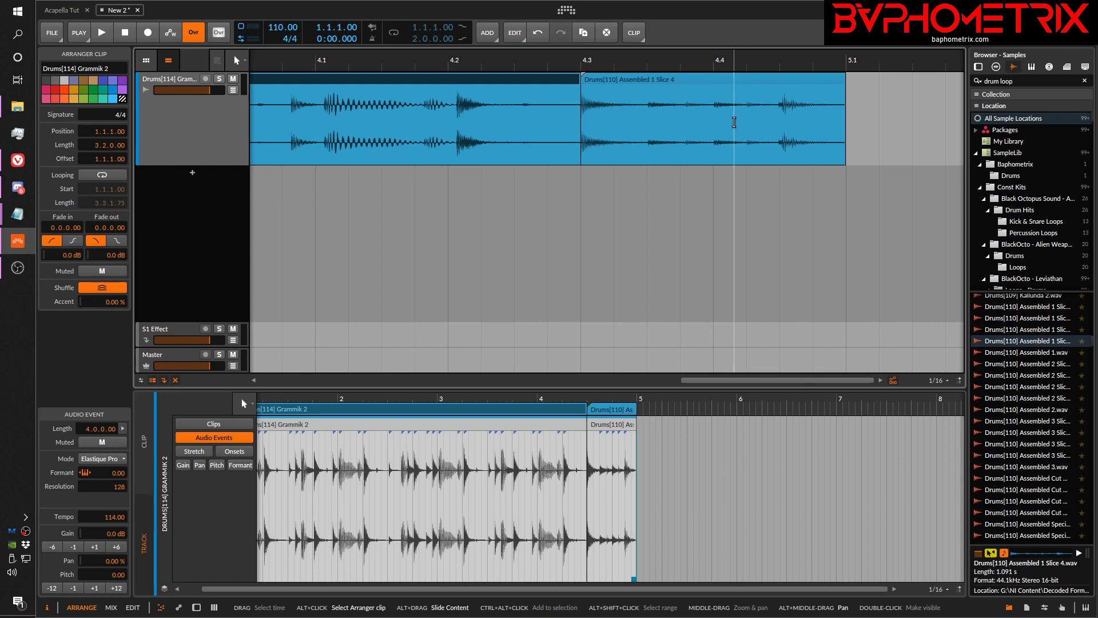
{"action": "key", "text": "ctrl+z"}
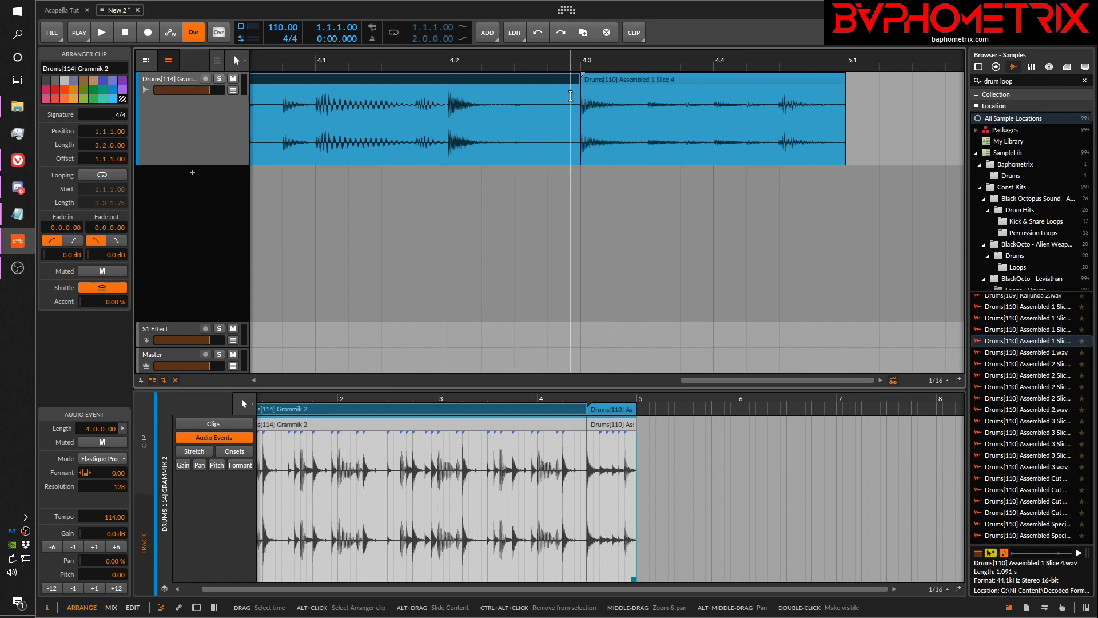
Step: Try the fade handles at the clip boundary, slide the Assembled clip's content later, and undo the slide
{"action": "mouse_move", "coordinate": [577, 88]}
{"action": "left_mouse_down"}
{"action": "mouse_move", "coordinate": [689, 88]}
{"action": "mouse_move", "coordinate": [581, 89]}
{"action": "left_mouse_up"}
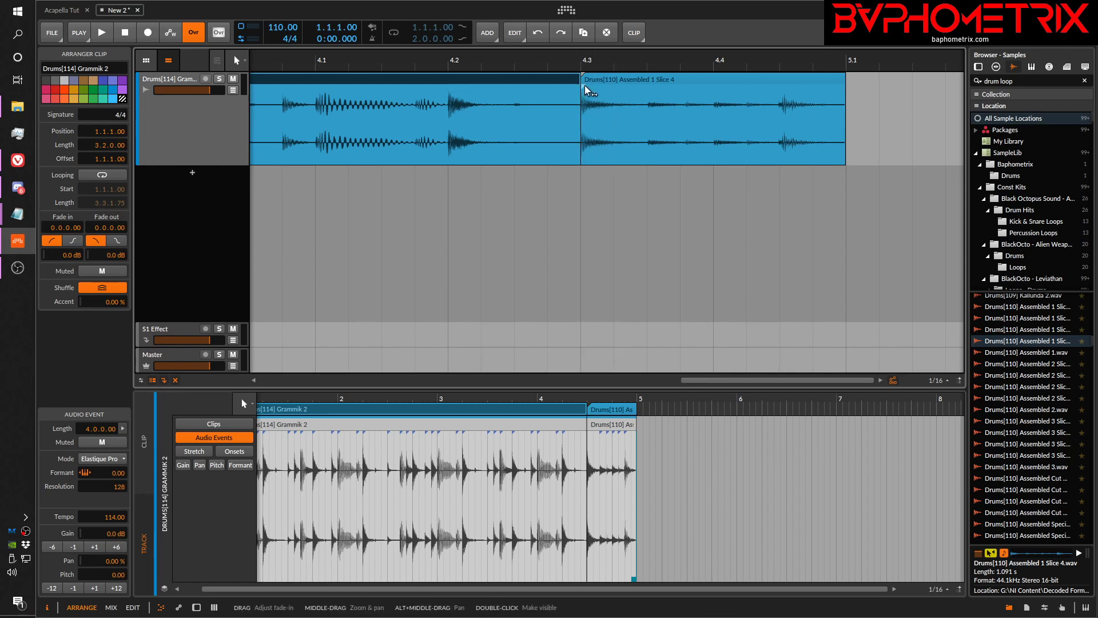
{"action": "mouse_move", "coordinate": [584, 87]}
{"action": "left_mouse_down"}
{"action": "mouse_move", "coordinate": [412, 74]}
{"action": "mouse_move", "coordinate": [572, 91]}
{"action": "left_mouse_up"}
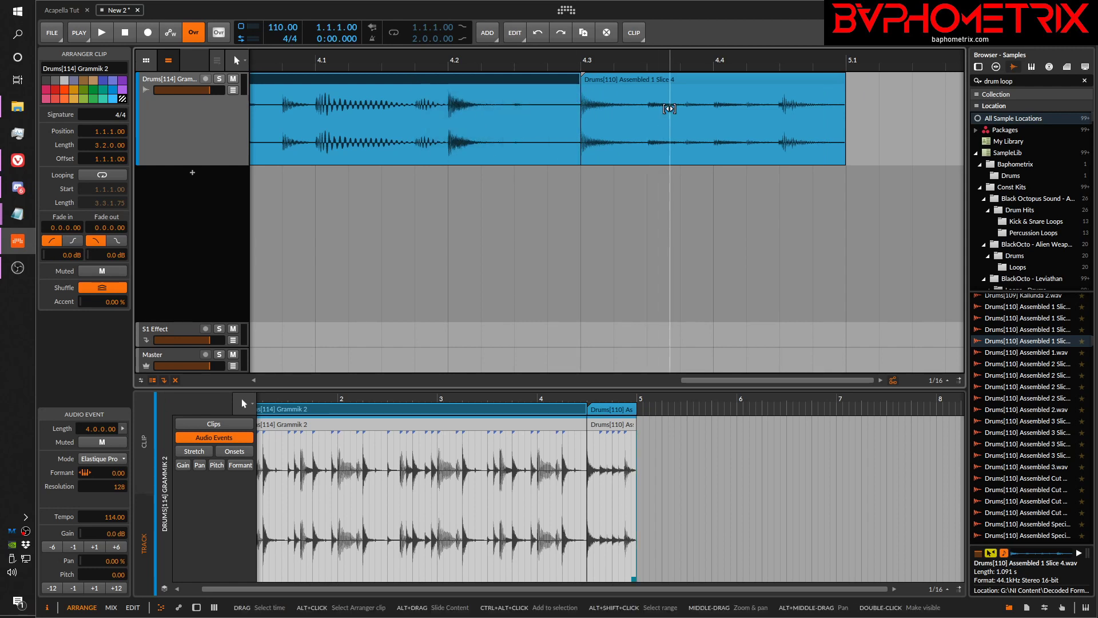
{"action": "left_click_drag", "start_coordinate": [669, 108], "coordinate": [693, 113]}
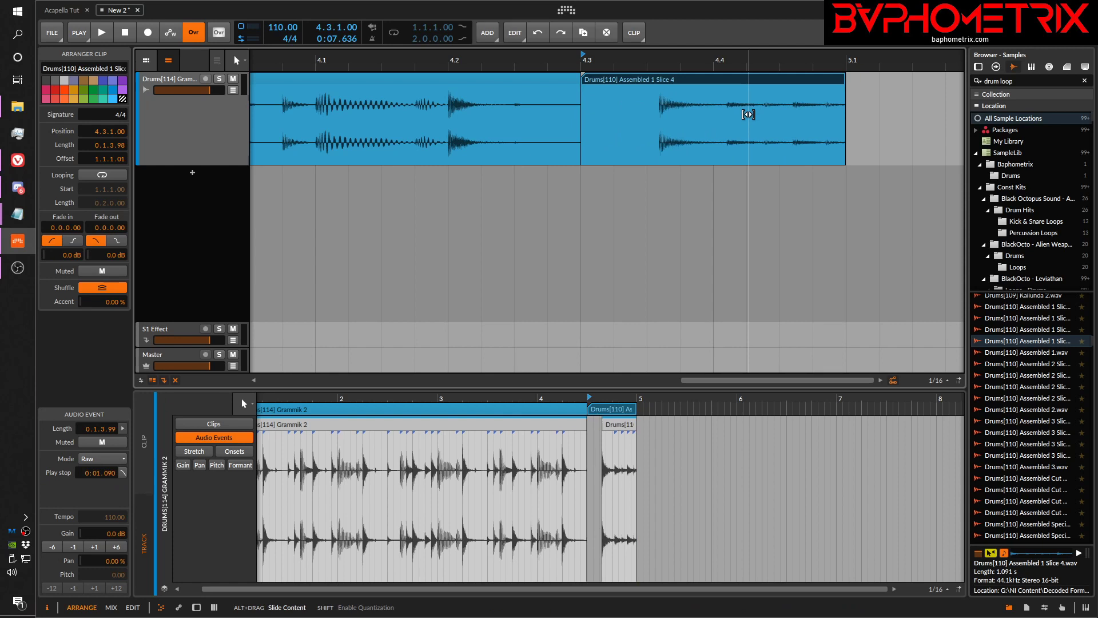
{"action": "mouse_move", "coordinate": [748, 115]}
{"action": "left_mouse_down"}
{"action": "mouse_move", "coordinate": [715, 110]}
{"action": "mouse_move", "coordinate": [746, 122]}
{"action": "left_mouse_up"}
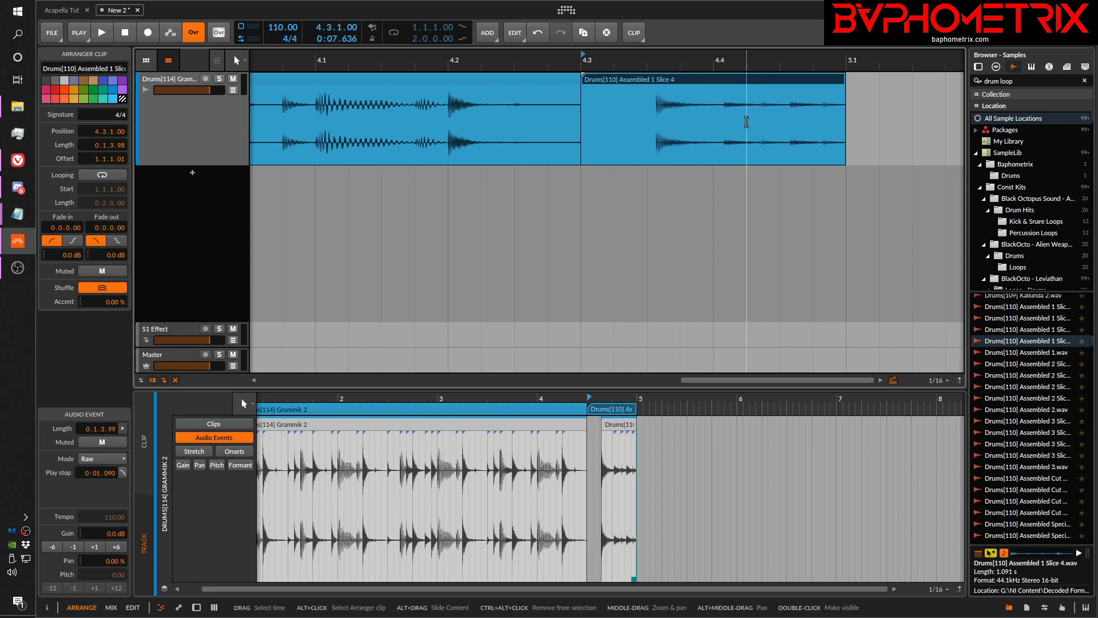
{"action": "key", "text": "ctrl+z"}
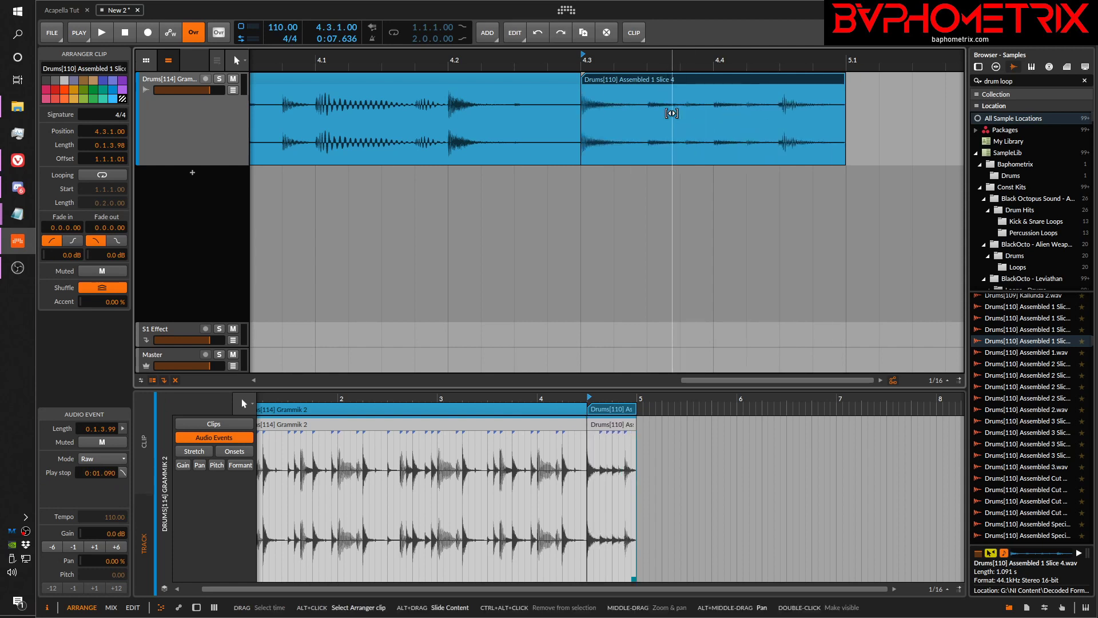
Step: Slide the Assembled clip's content later again, delete the clip, and undo both changes
{"action": "left_click_drag", "start_coordinate": [668, 113], "coordinate": [789, 109]}
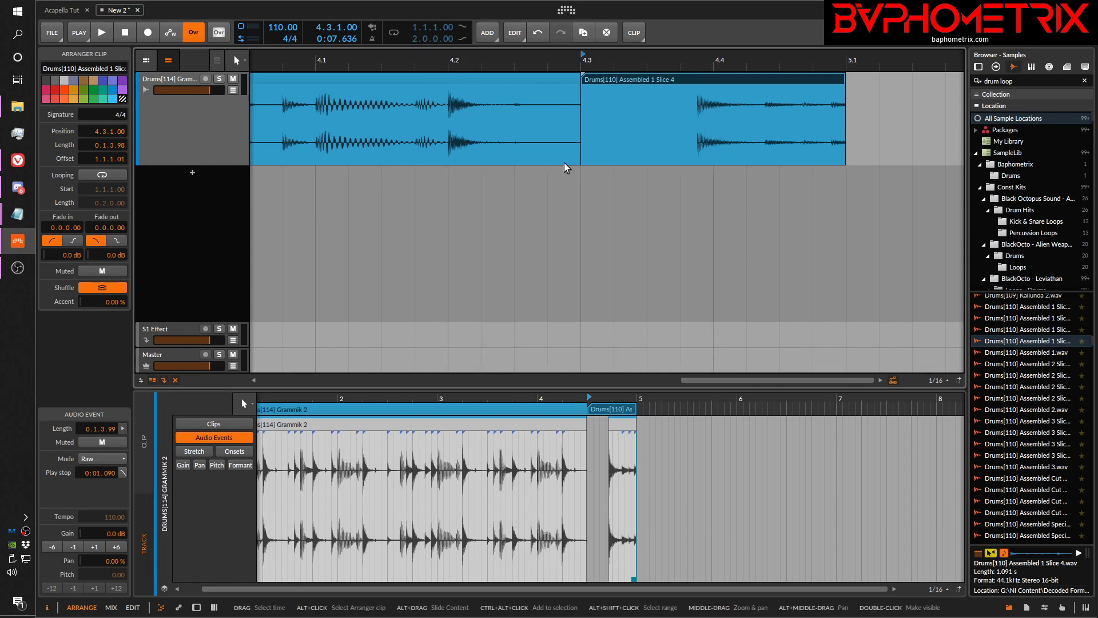
{"action": "key", "text": "Delete"}
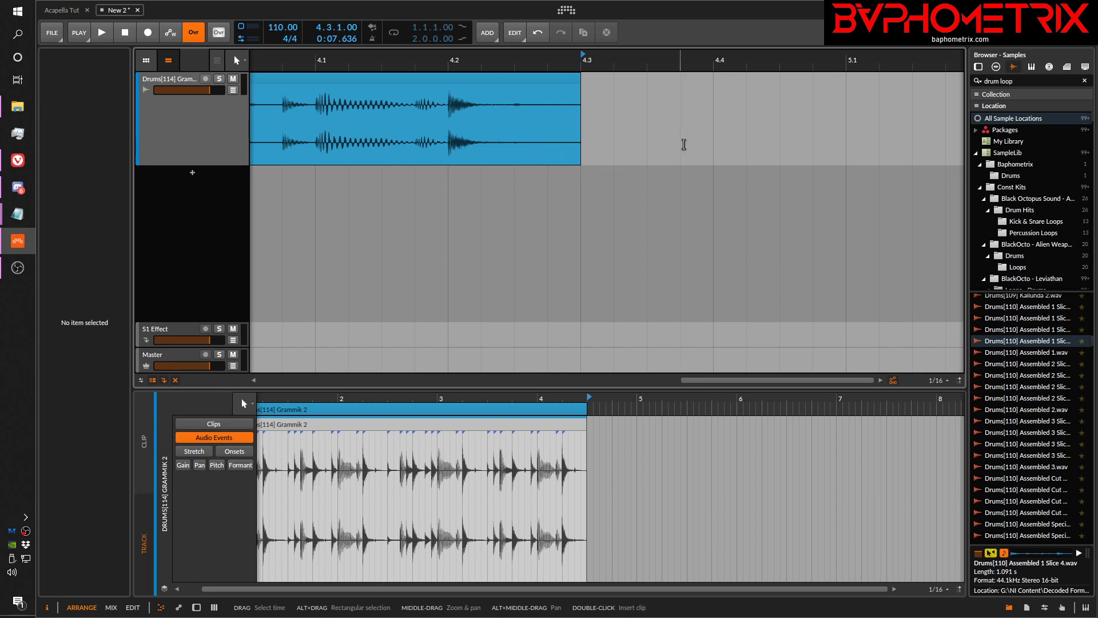
{"action": "key", "text": "ctrl+z"}
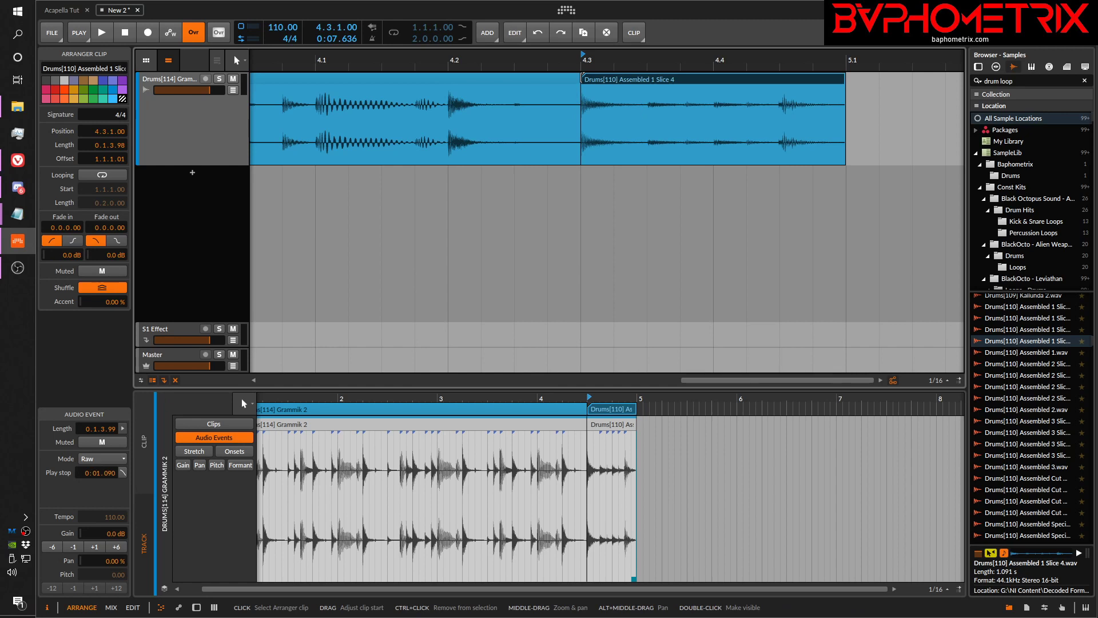
Step: Move the clip boundary to 4.3.3.00, try sliding the Assembled clip's content and undo it, and add a 0.0.2.00 crossfade before the boundary
{"action": "left_click_drag", "start_coordinate": [581, 80], "coordinate": [647, 87]}
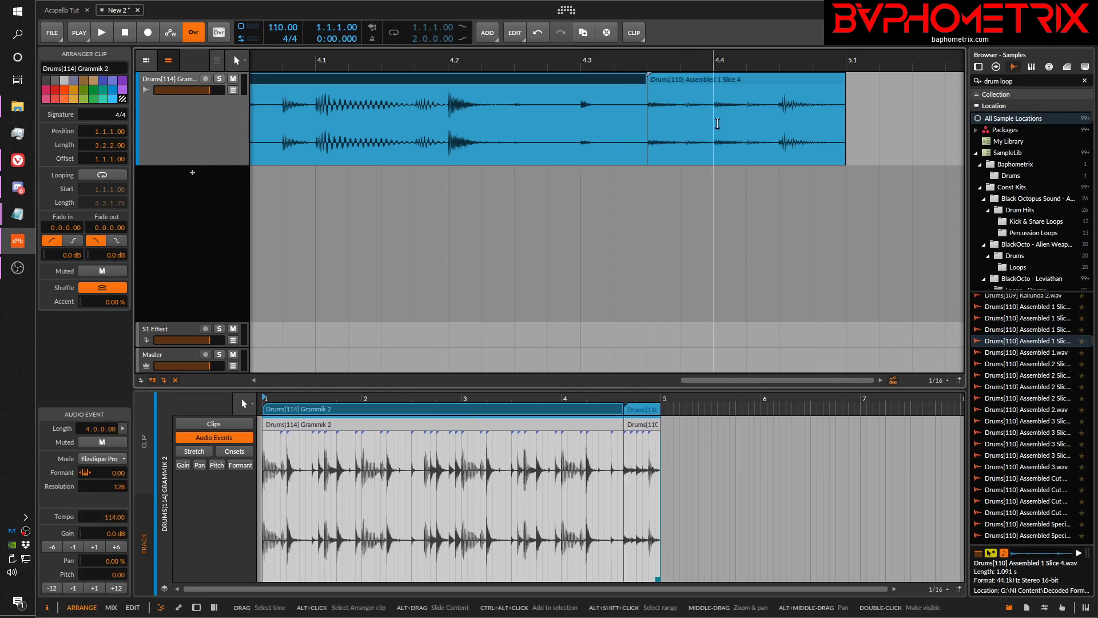
{"action": "left_click_drag", "start_coordinate": [715, 123], "coordinate": [781, 132]}
{"action": "key", "text": "ctrl+z"}
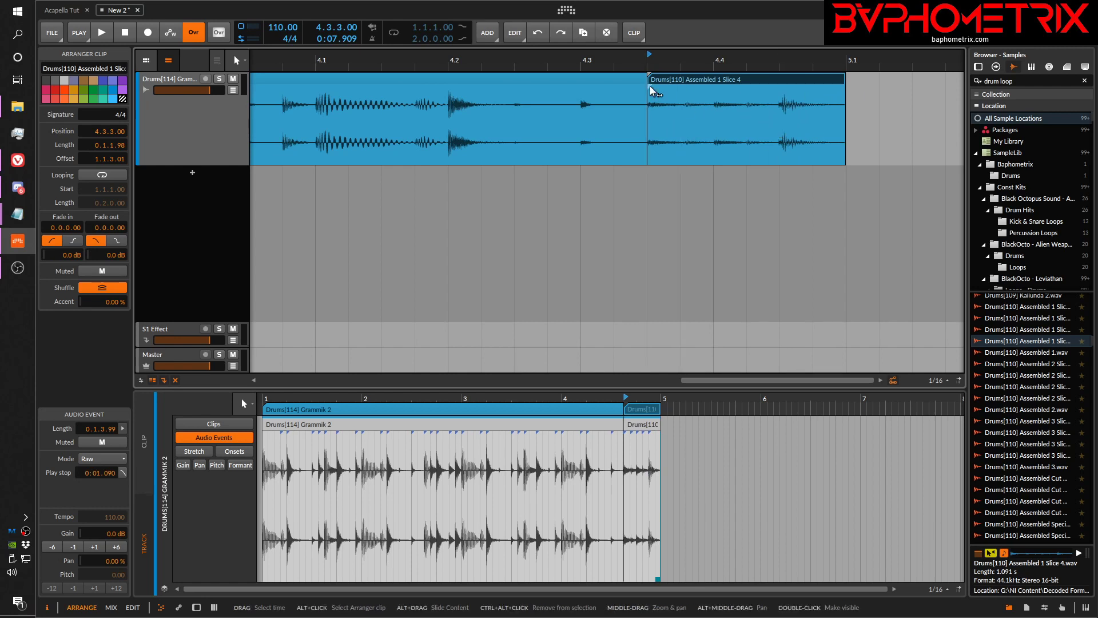
{"action": "left_click_drag", "start_coordinate": [650, 86], "coordinate": [583, 104]}
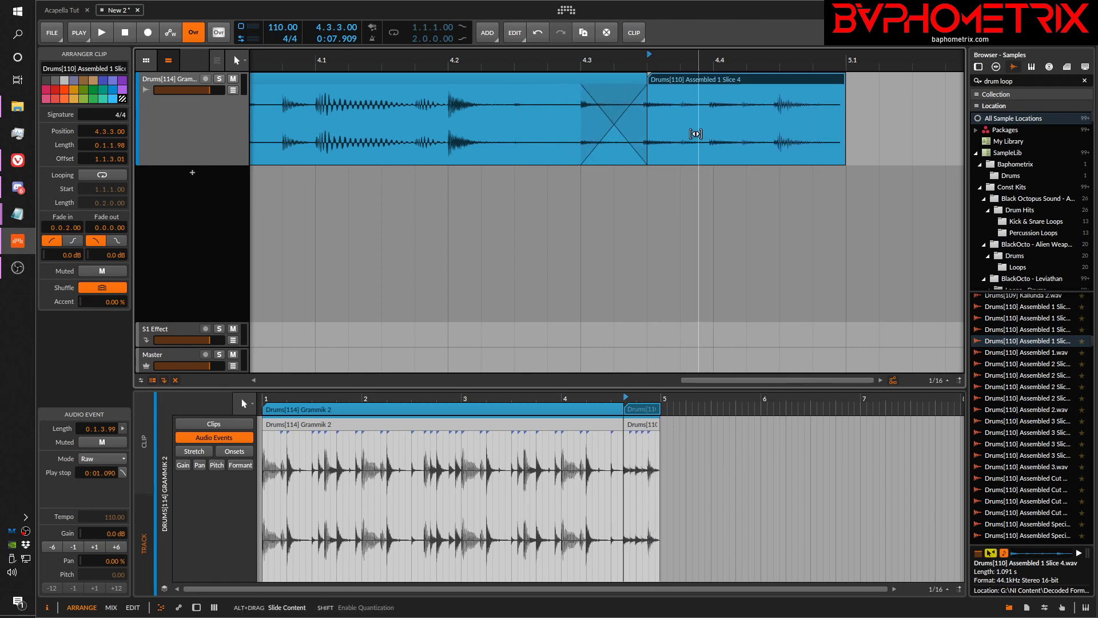
Step: Try sliding the Assembled clip's content later by different amounts with the crossfade in place, and undo every slide
{"action": "left_click_drag", "start_coordinate": [713, 133], "coordinate": [733, 144]}
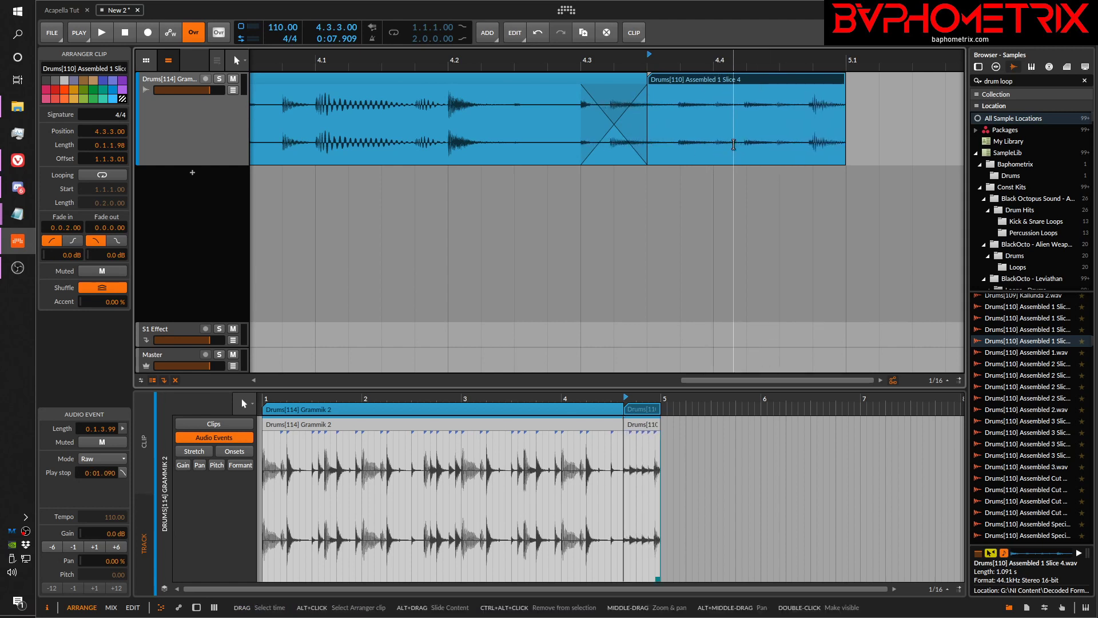
{"action": "key", "text": "ctrl+z"}
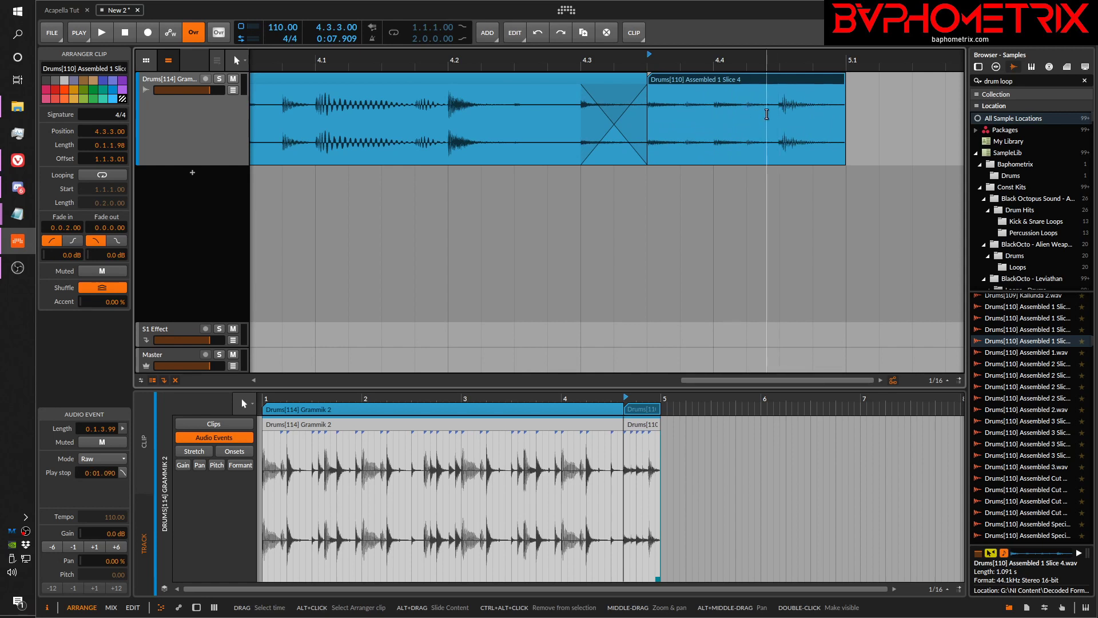
{"action": "mouse_move", "coordinate": [777, 112]}
{"action": "left_mouse_down"}
{"action": "mouse_move", "coordinate": [767, 127]}
{"action": "mouse_move", "coordinate": [786, 128]}
{"action": "left_mouse_up"}
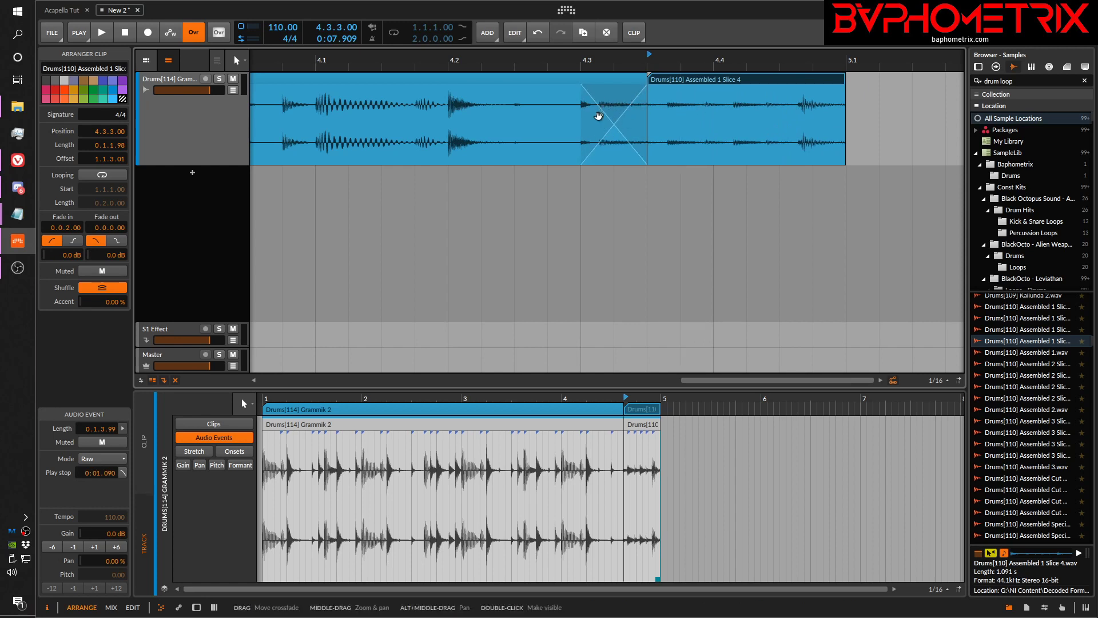
{"action": "left_click_drag", "start_coordinate": [691, 123], "coordinate": [763, 124]}
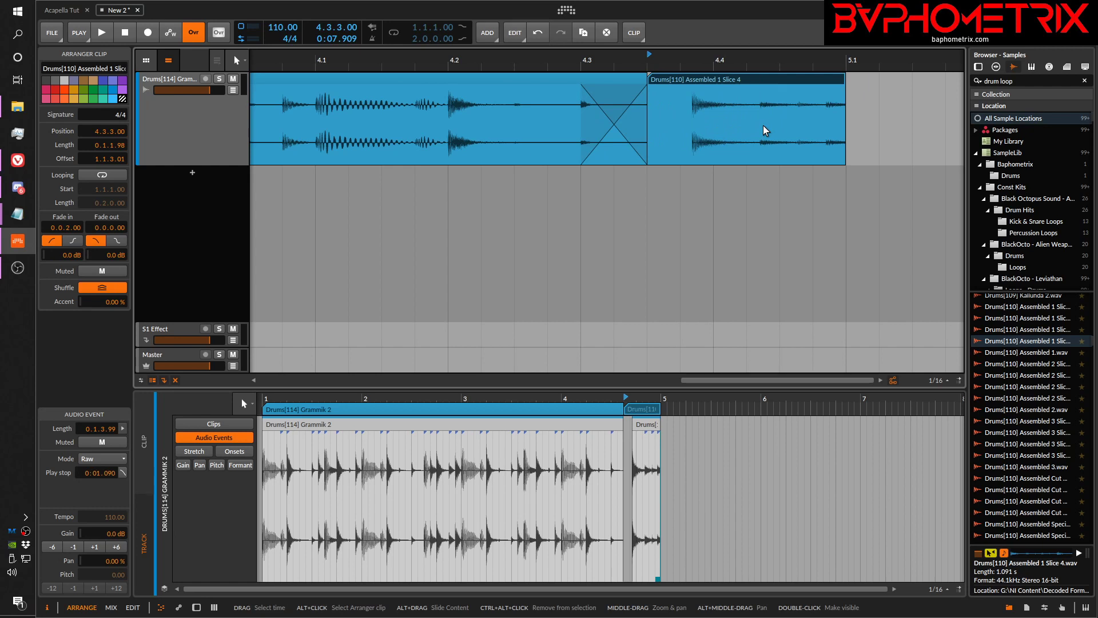
{"action": "key", "text": "ctrl+z"}
{"action": "key", "text": "ctrl+z"}
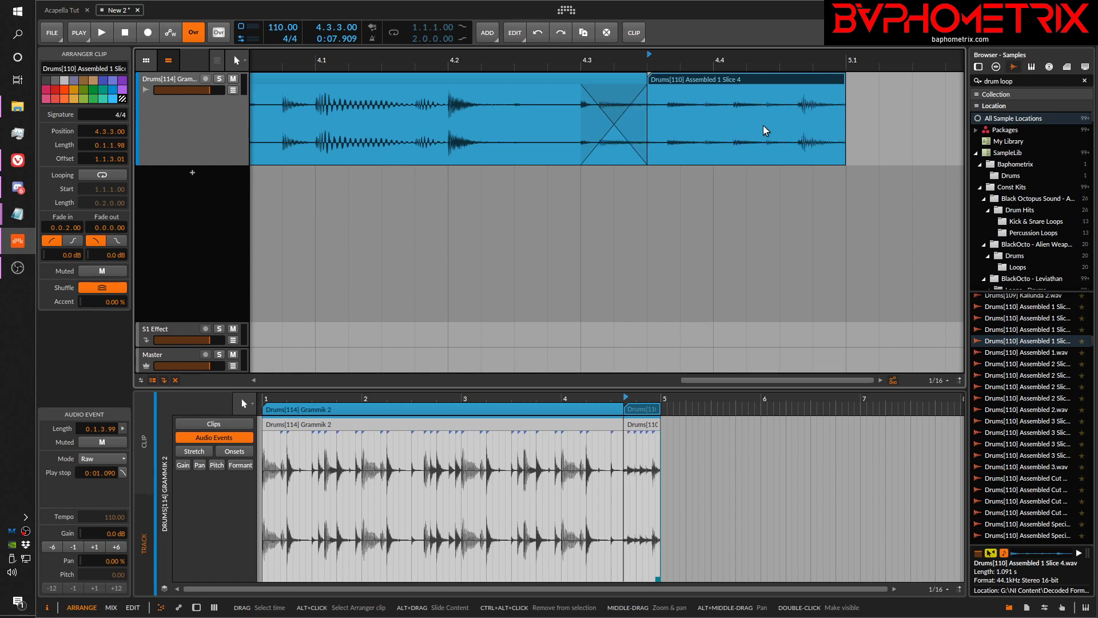
{"action": "key", "text": "ctrl+z"}
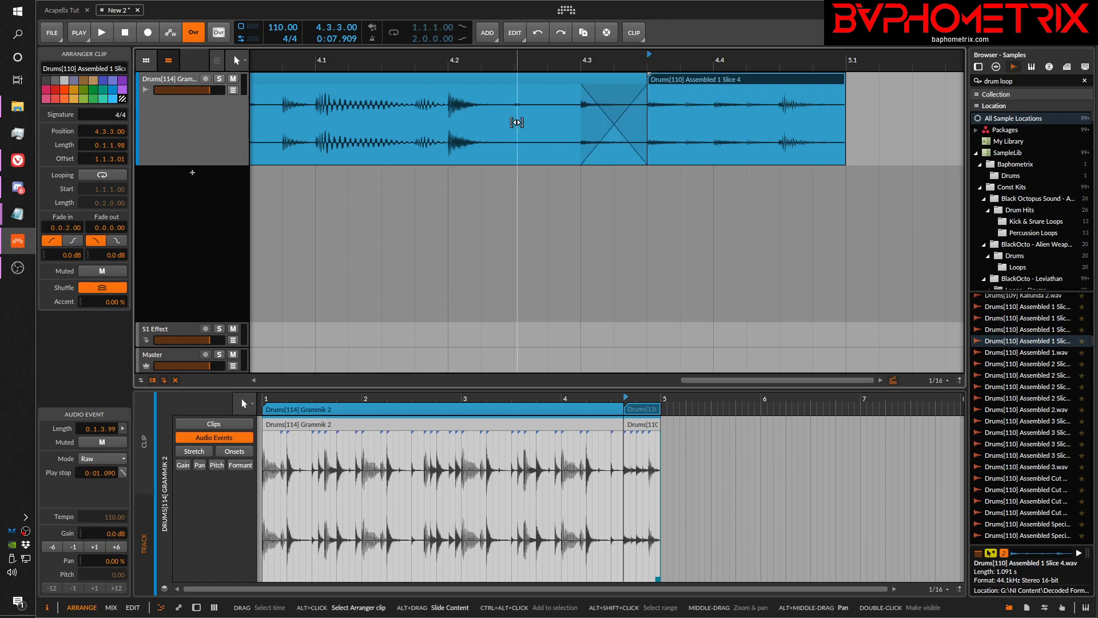
Step: Try sliding the Grammik 2 clip's content earlier beneath the crossfade, undo the slide, and keep the 0.0.2.00 crossfade
{"action": "left_click_drag", "start_coordinate": [515, 123], "coordinate": [367, 157], "text": "alt"}
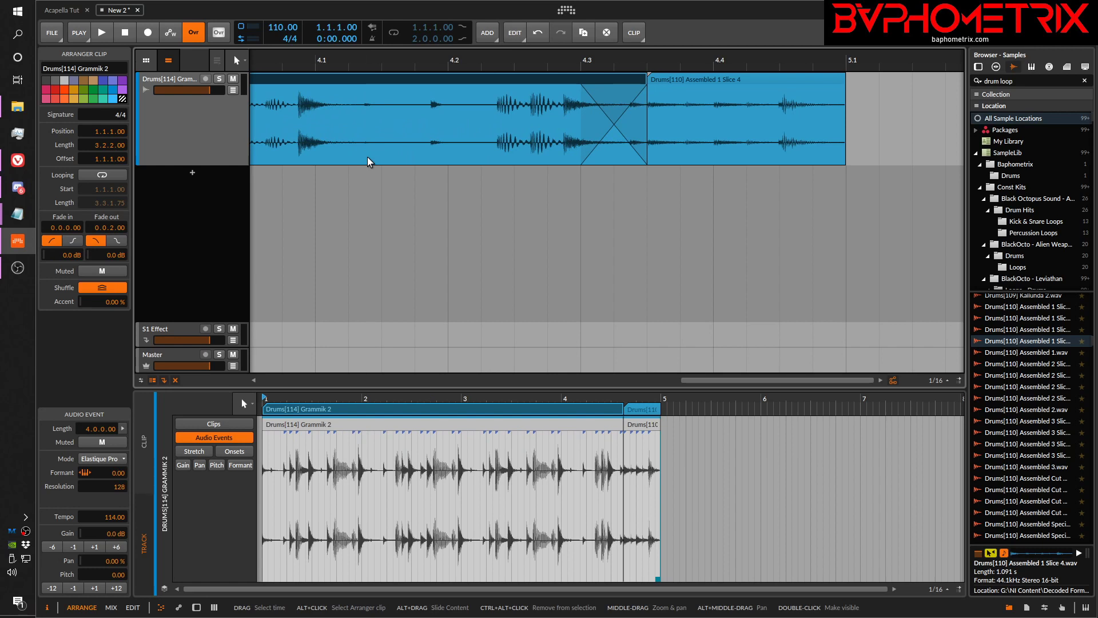
{"action": "key", "text": "ctrl+z"}
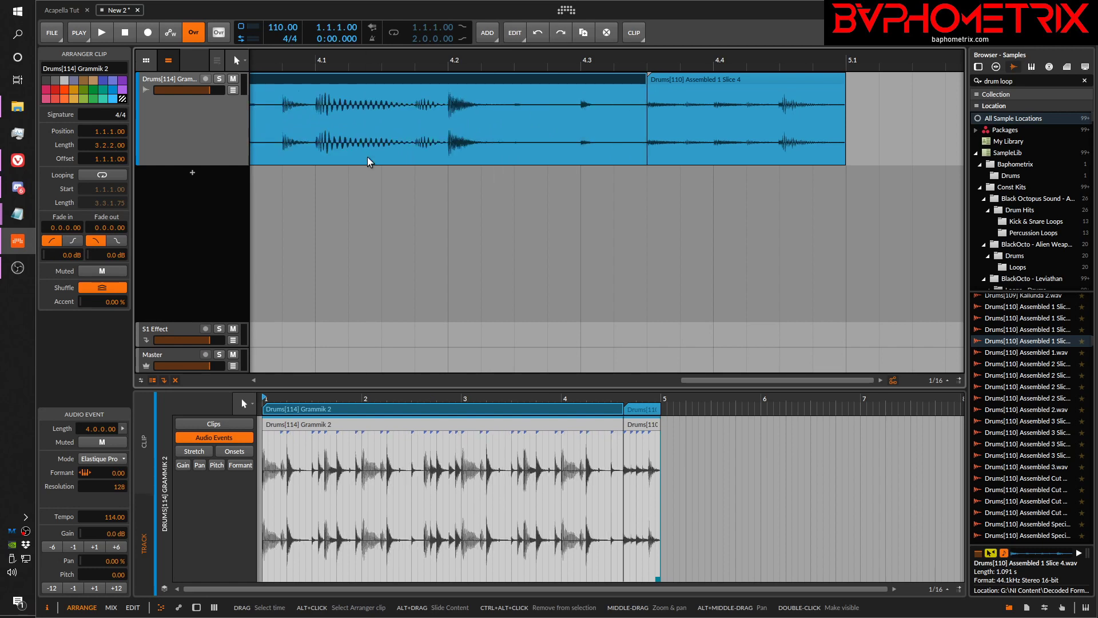
{"action": "key", "text": "ctrl+shift+z"}
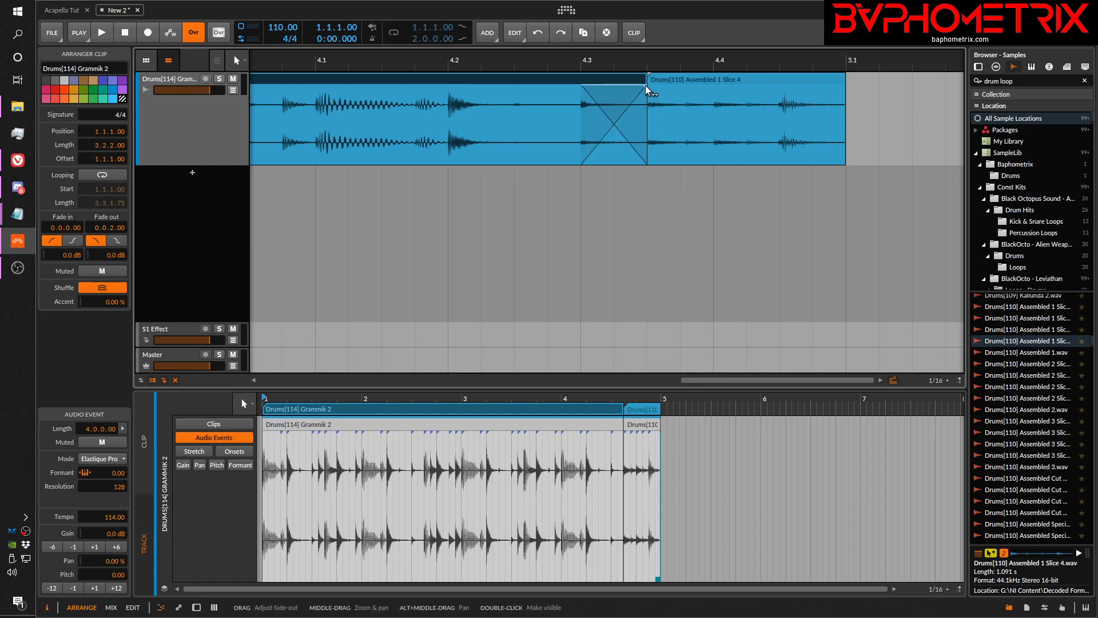
Step: Extend the Grammik 2 clip and its crossfade to a clip length of 3.3.0.06 and a fade-out of 0.1.0.06
{"action": "left_click_drag", "start_coordinate": [645, 84], "coordinate": [714, 121]}
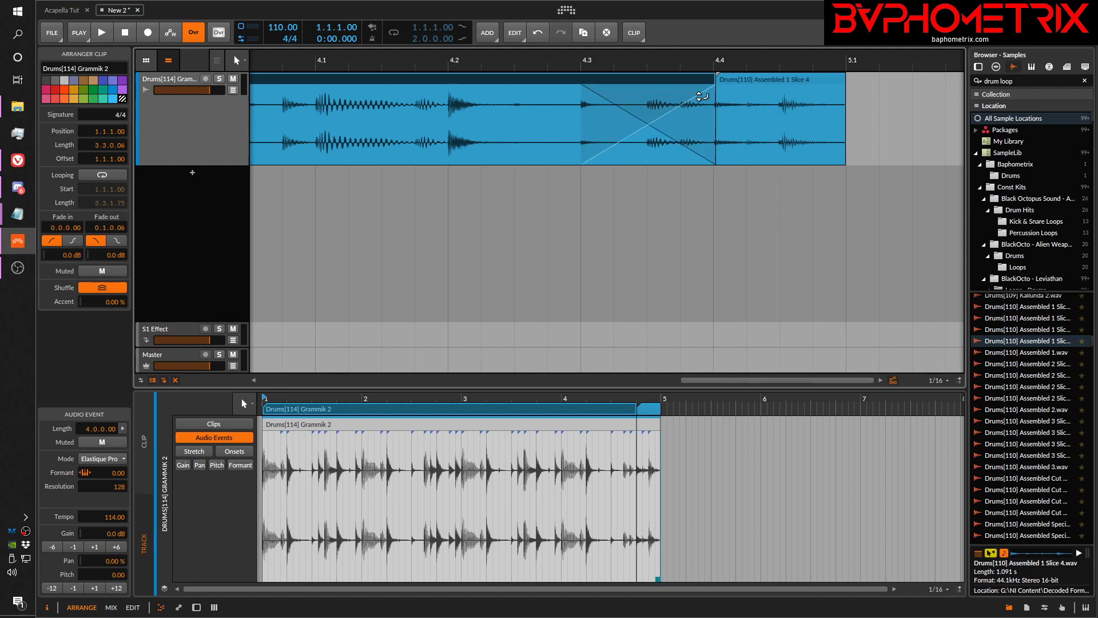
{"action": "left_click_drag", "start_coordinate": [702, 59], "coordinate": [574, 59]}
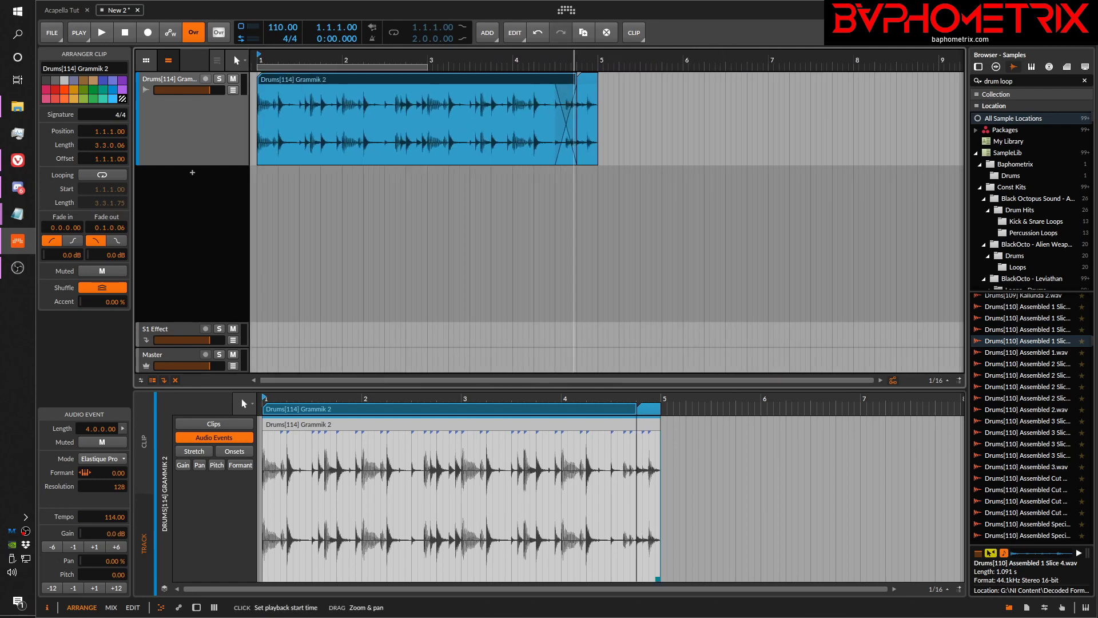